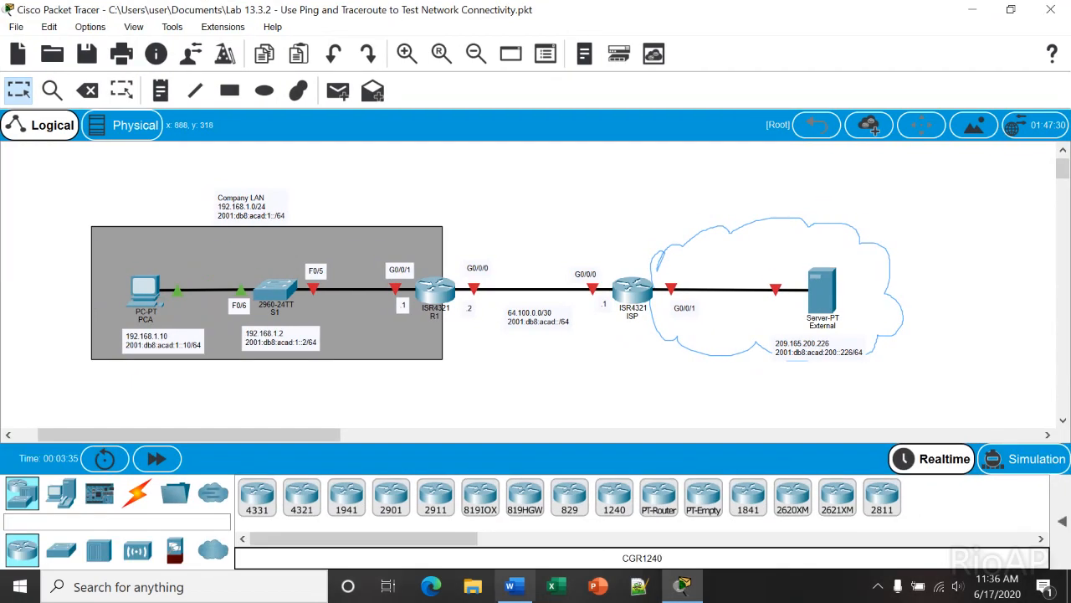
Switch to the Word lab document and read the topology, objectives, background and Part 1 instructions
click(515, 587)
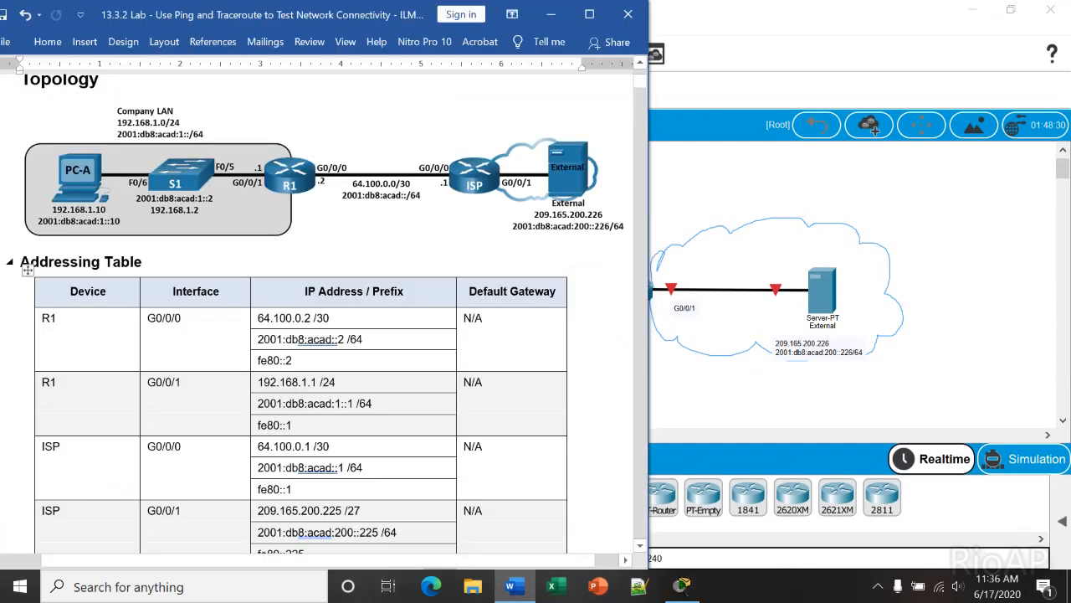
scroll(318, 335, down, 15)
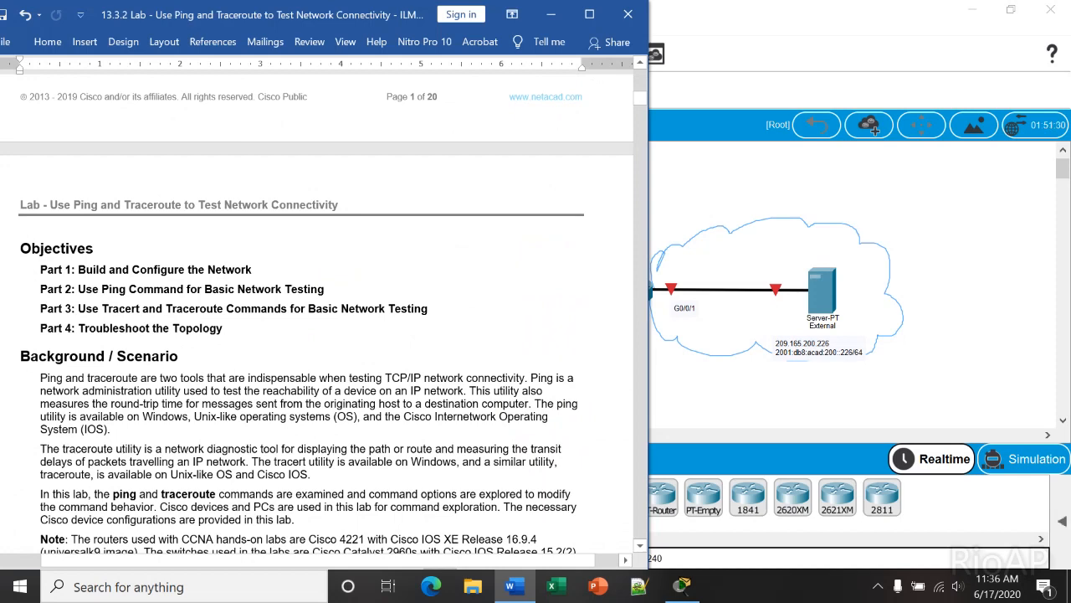
scroll(318, 334, down, 3)
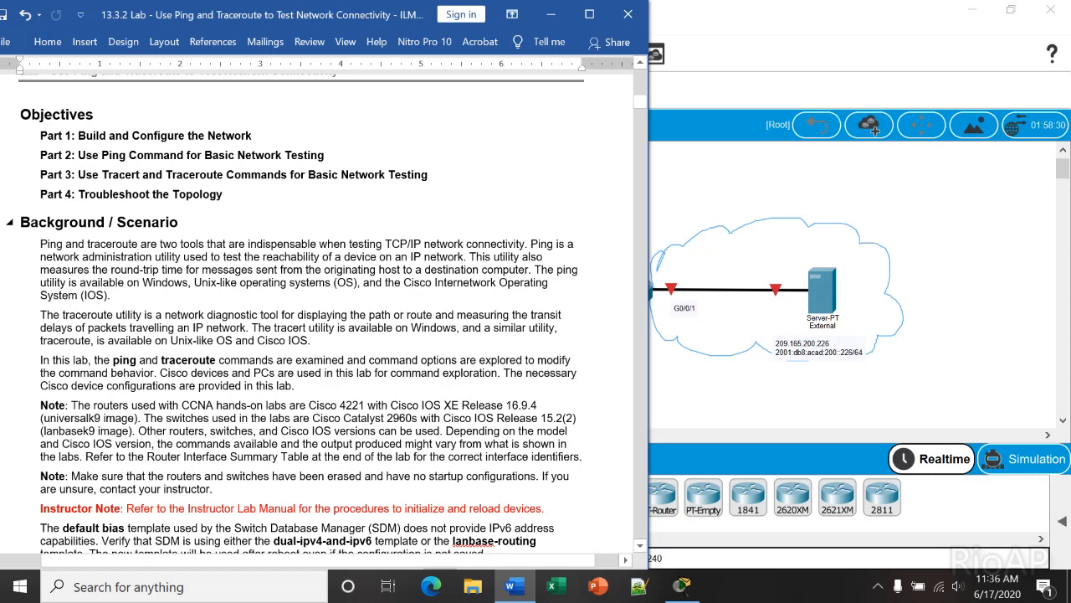
scroll(327, 314, down, 5)
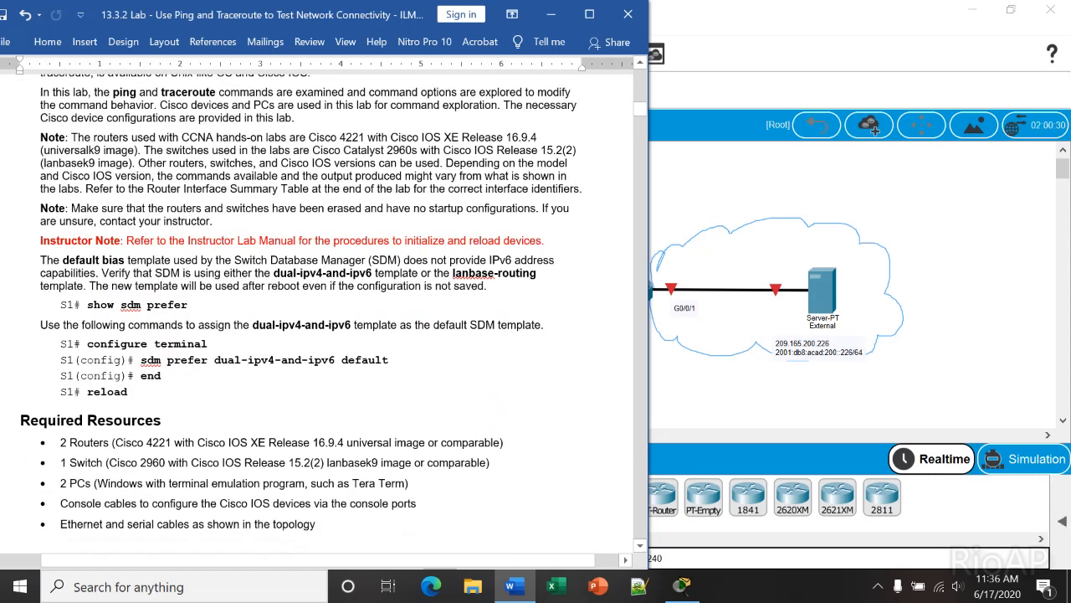
scroll(326, 314, down, 12)
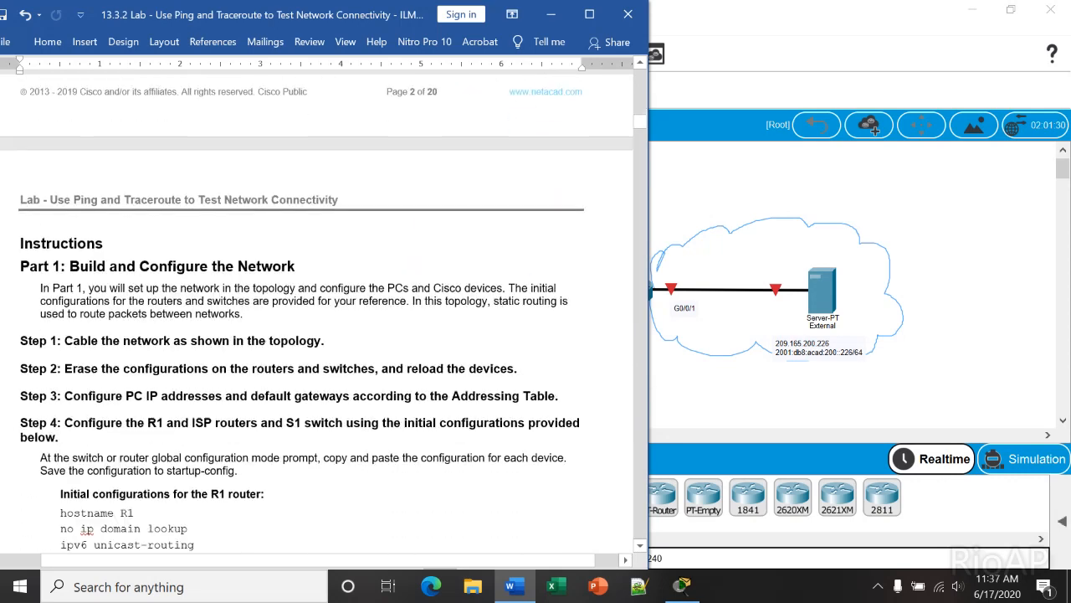
scroll(326, 251, up, 3)
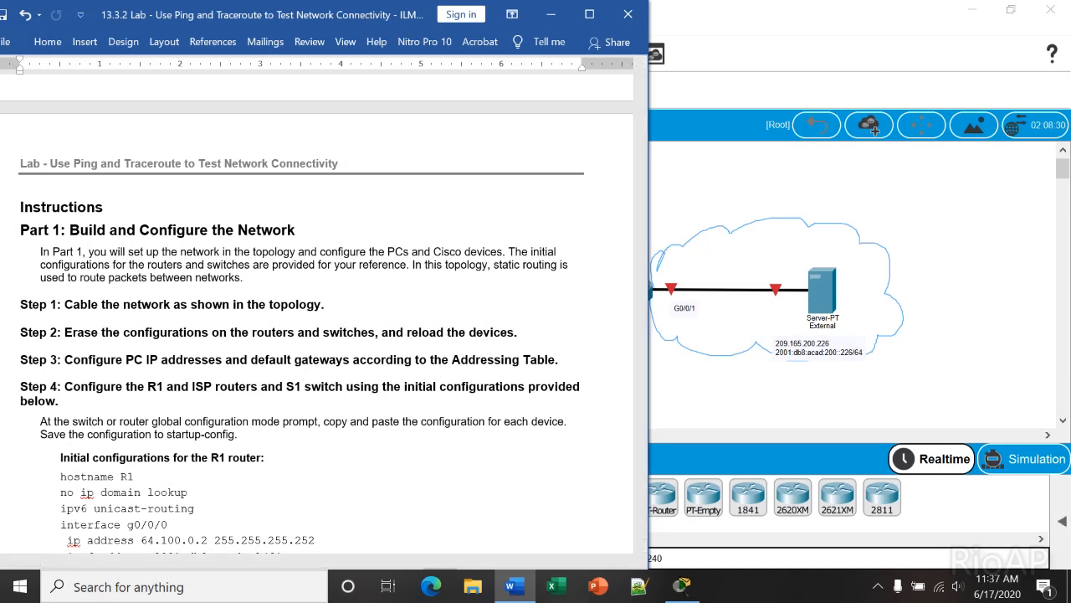
Switch to Packet Tracer and look at router R1's physical device view
key(alt+Tab)
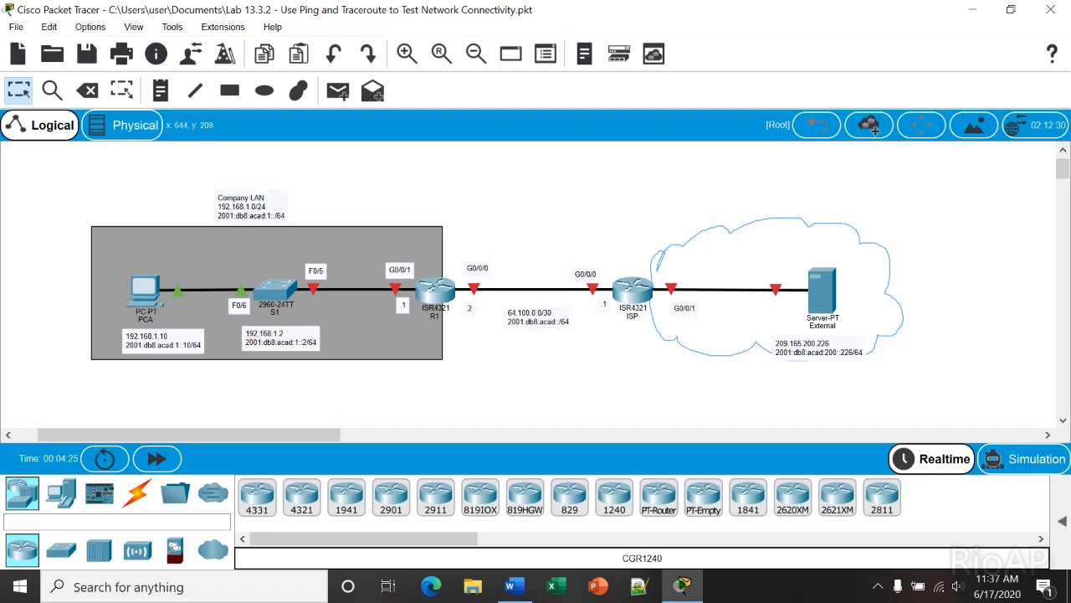
click(435, 289)
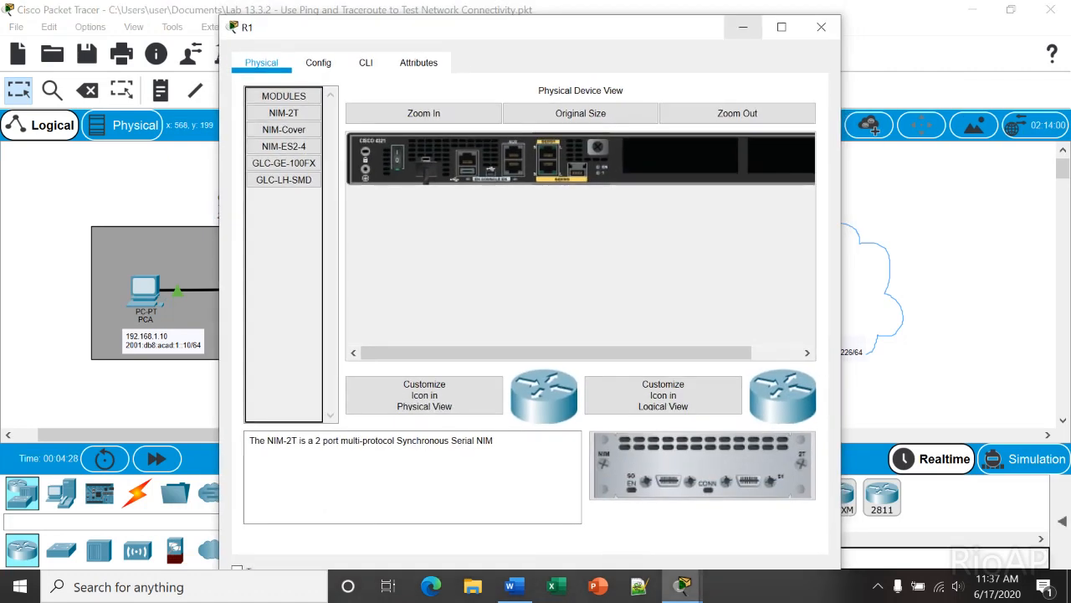
click(829, 18)
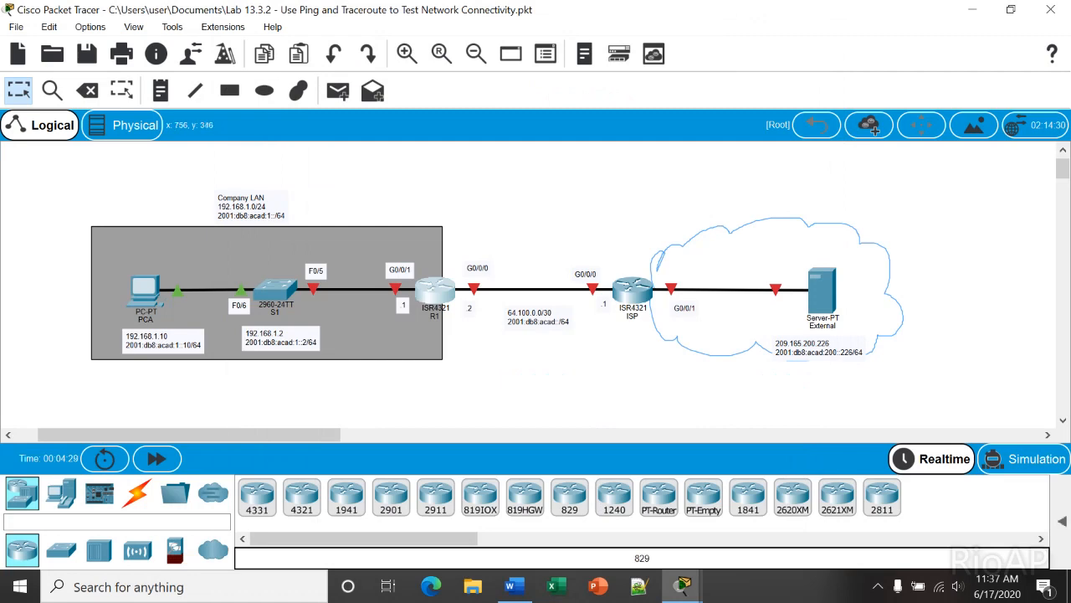
Switch to the Word lab document and review the Addressing Table for all devices
click(510, 586)
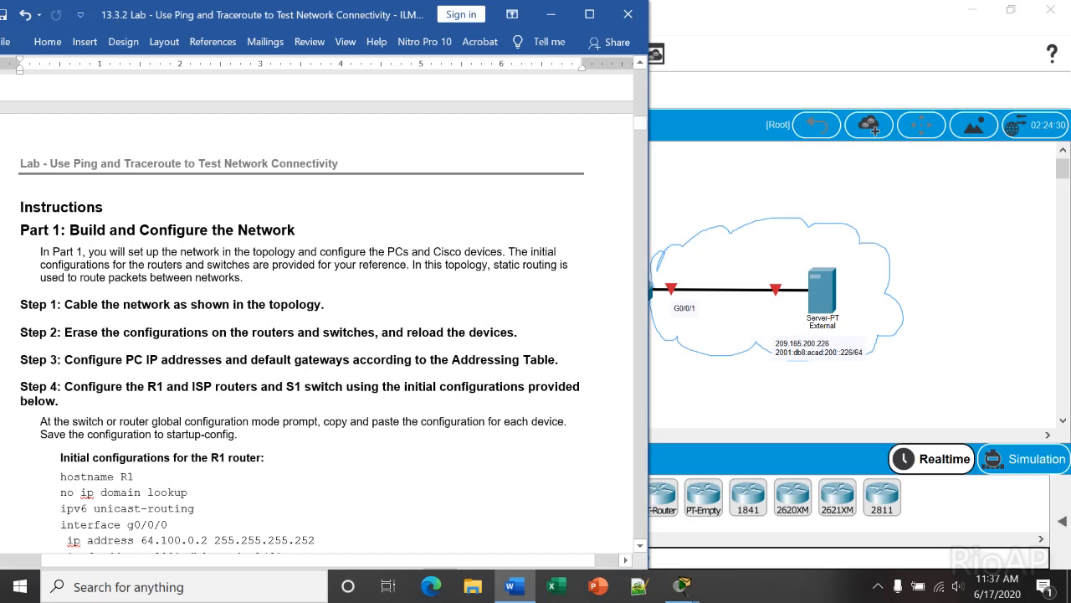
drag(639, 124, 640, 90)
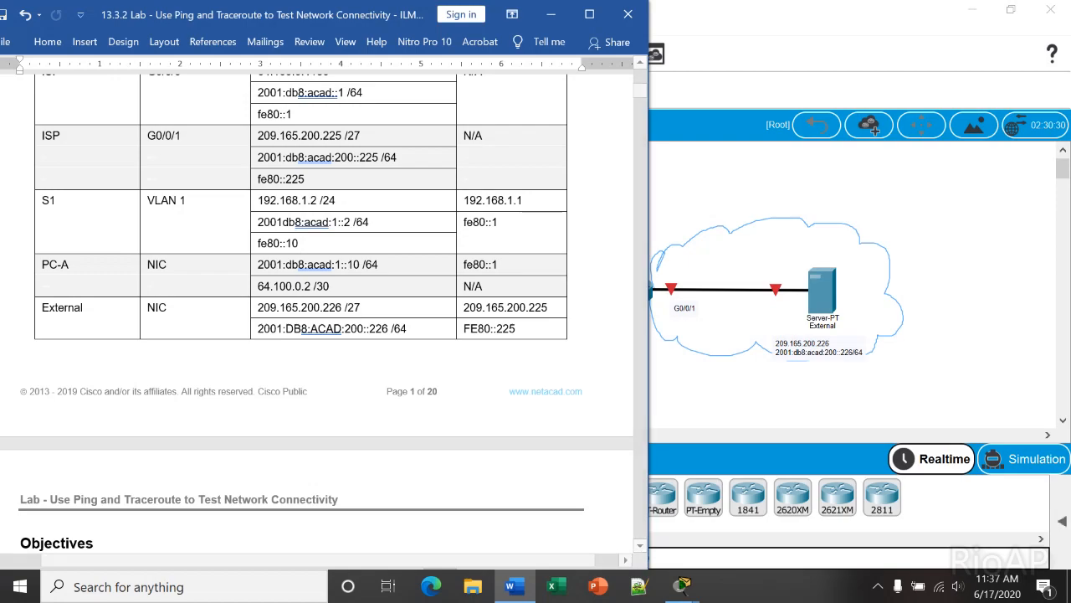
drag(640, 90, 640, 83)
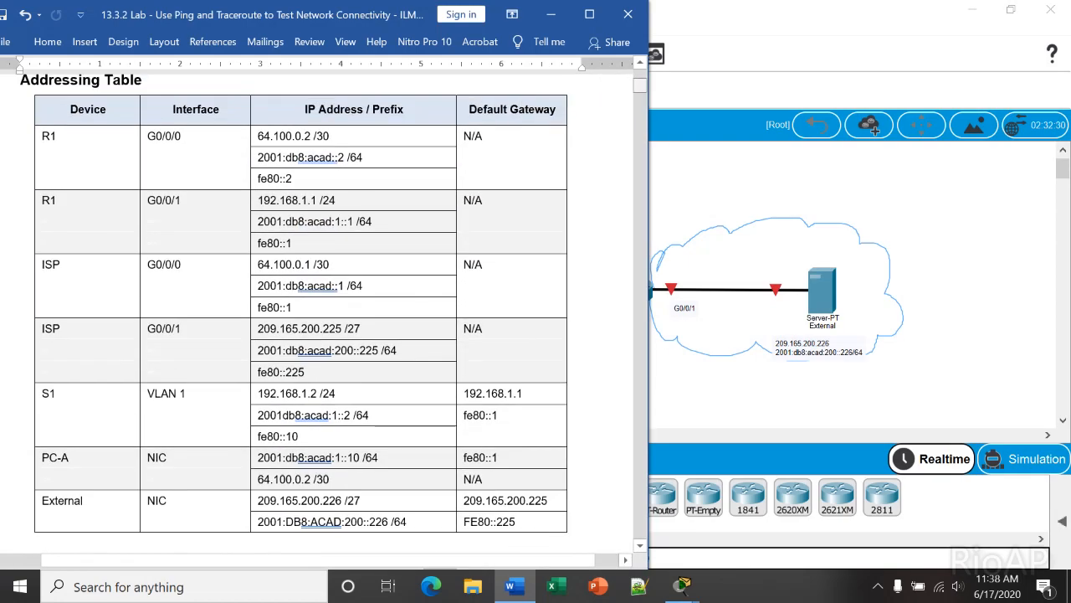
click(669, 197)
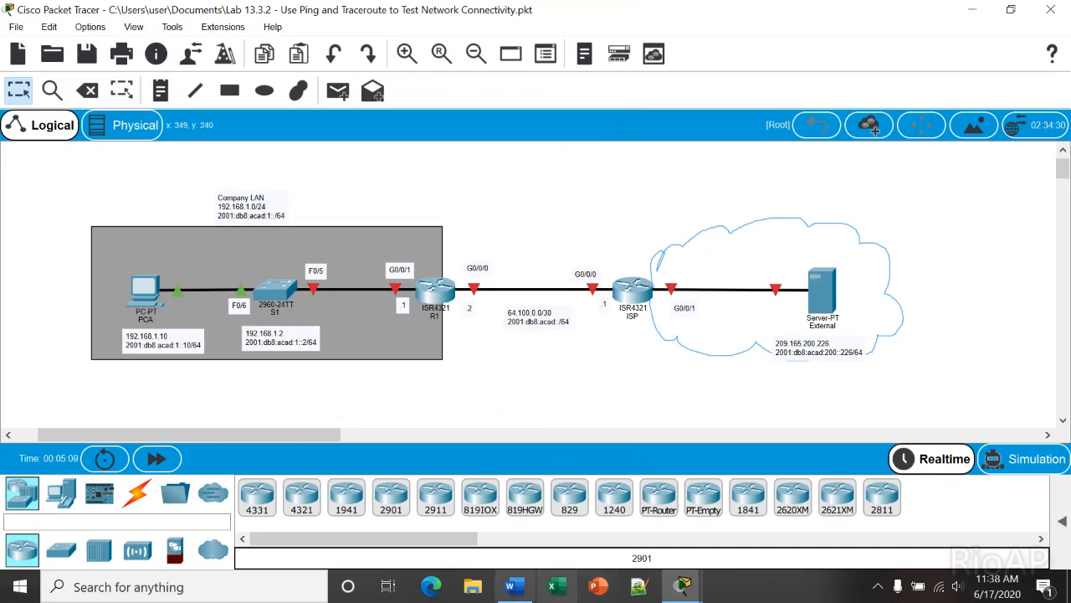
Read the Part 1 steps and the initial configuration for the R1 router in the Word lab document
click(515, 586)
scroll(318, 334, down, 10)
scroll(318, 310, down, 9)
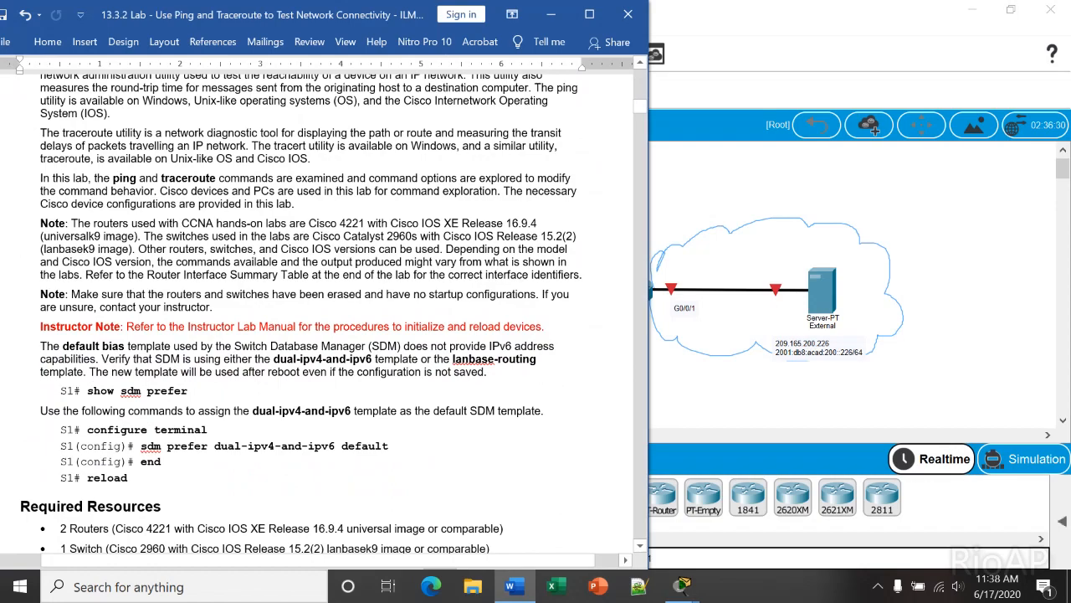
scroll(318, 318, up, 8)
scroll(318, 318, down, 20)
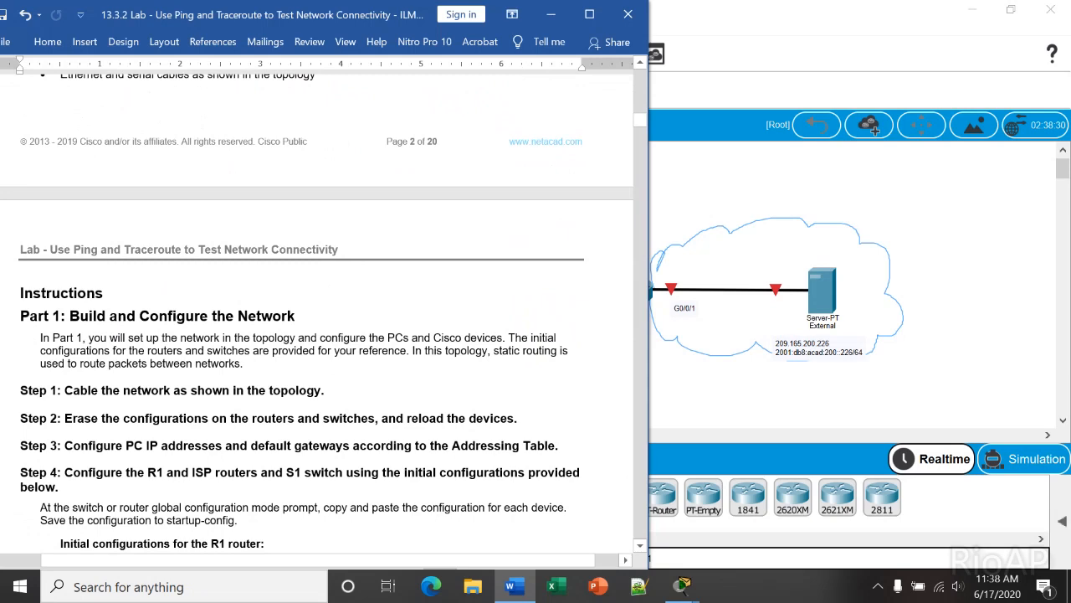
scroll(318, 318, down, 4)
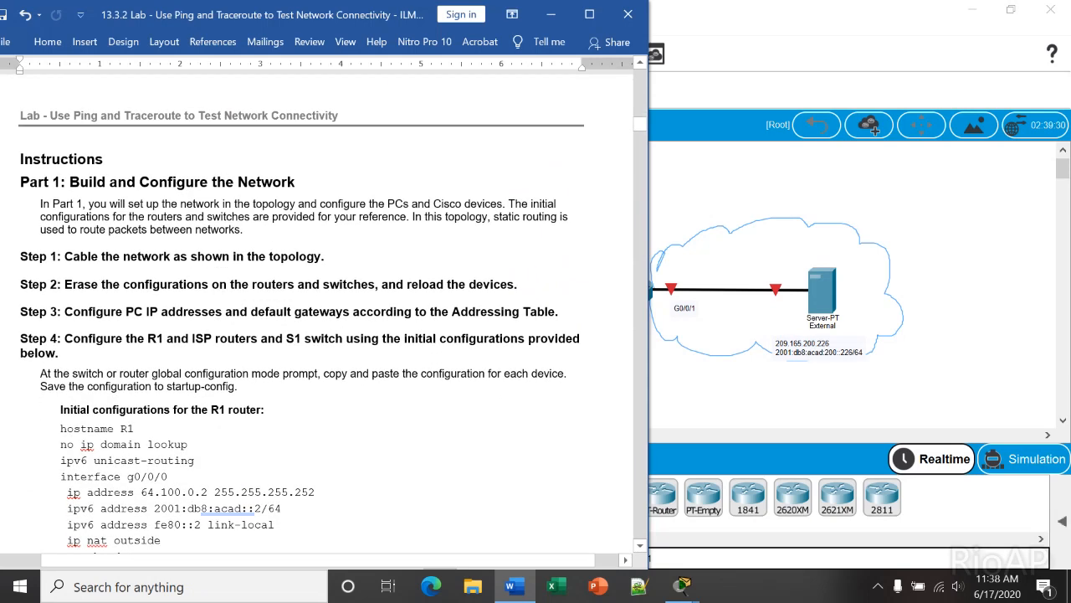
scroll(318, 318, down, 8)
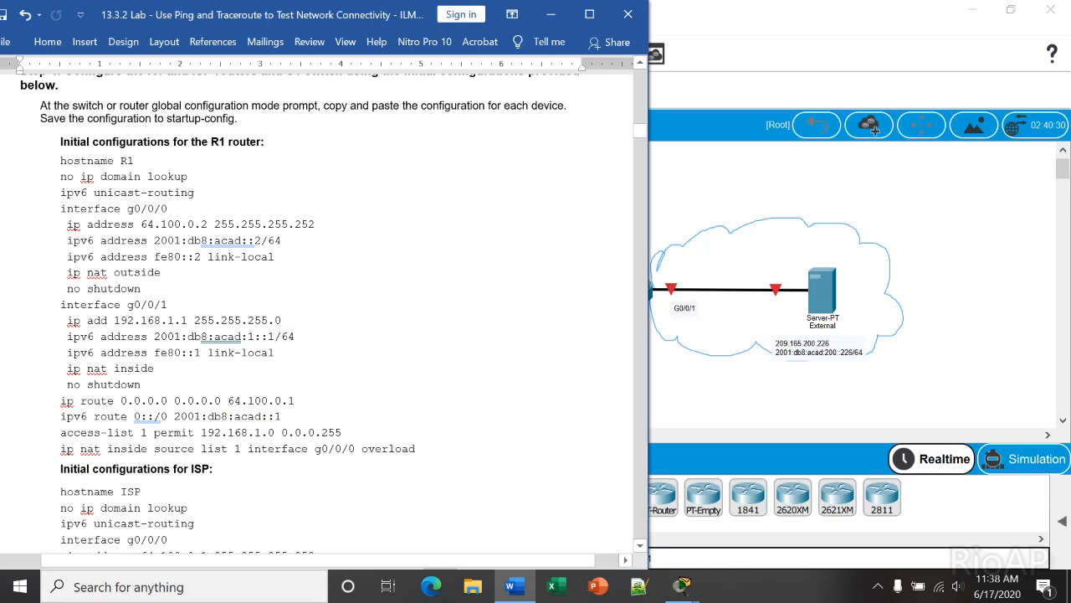
Switch to Packet Tracer and give PCA the static IP address 192.168.1.10 with subnet mask 255.255.255.0
key(alt+Tab)
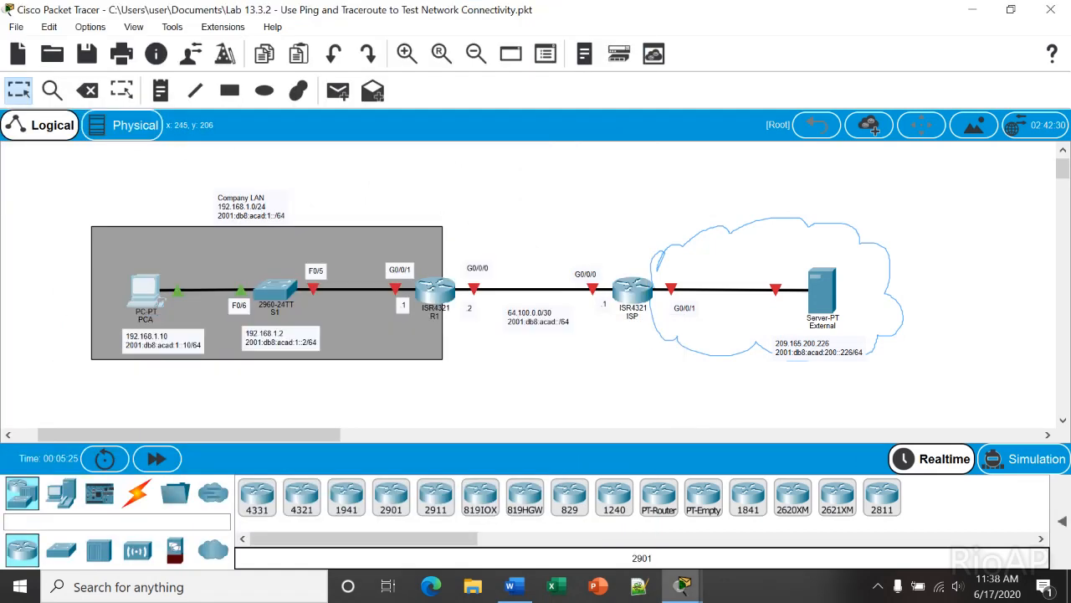
click(144, 289)
click(382, 29)
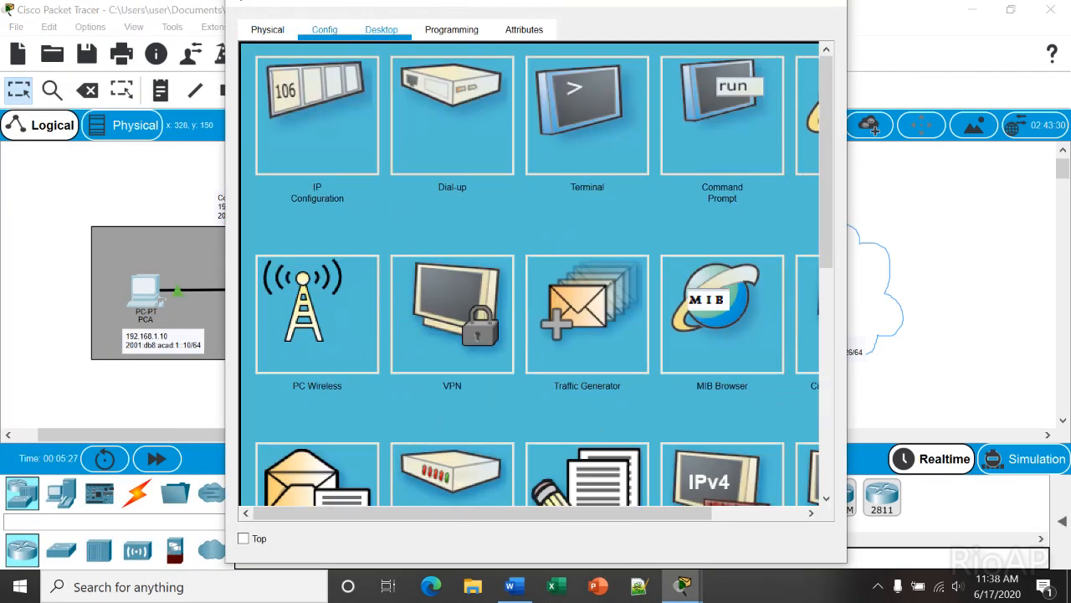
click(313, 102)
click(469, 169)
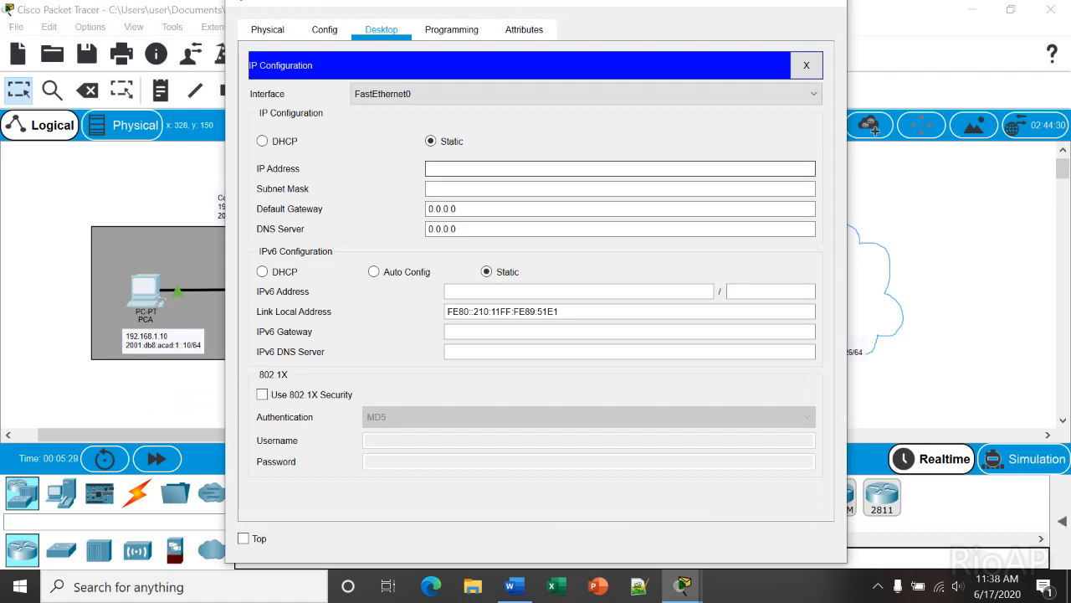
text(192.168.1.10)
key(Tab)
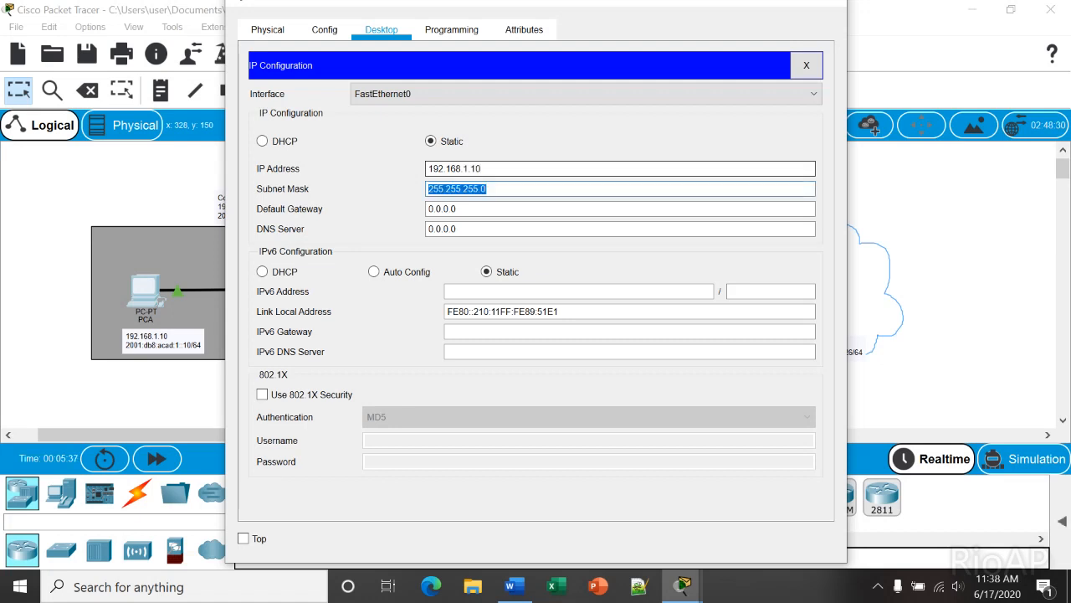
Set PCA's IPv4 default gateway to 192.168.1.2
drag(462, 3, 488, 25)
drag(538, 241, 506, 241)
key(BackSpace)
text(192)
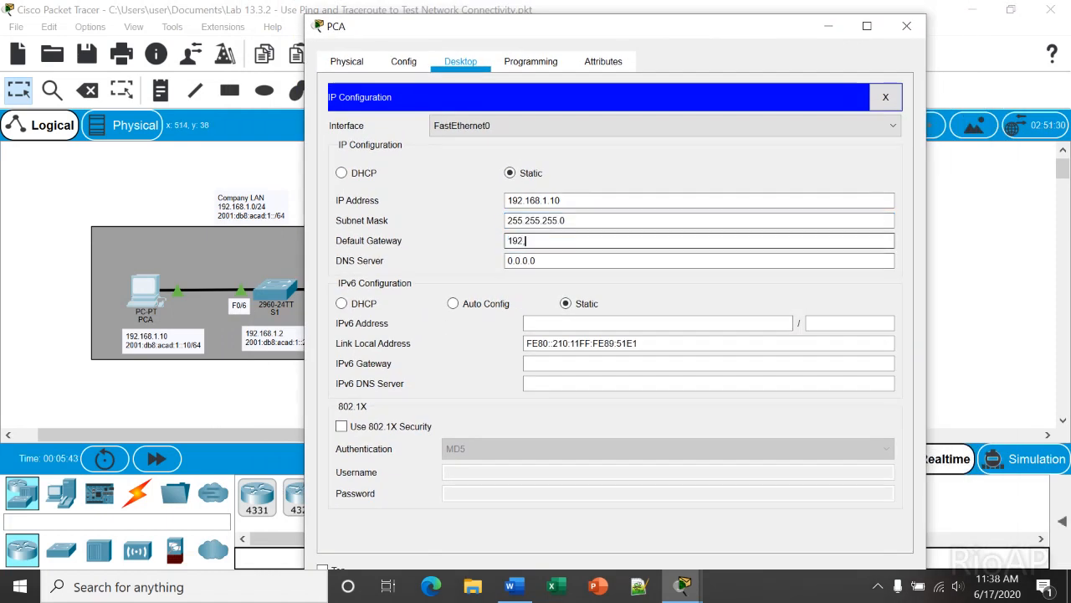
text(.168.)
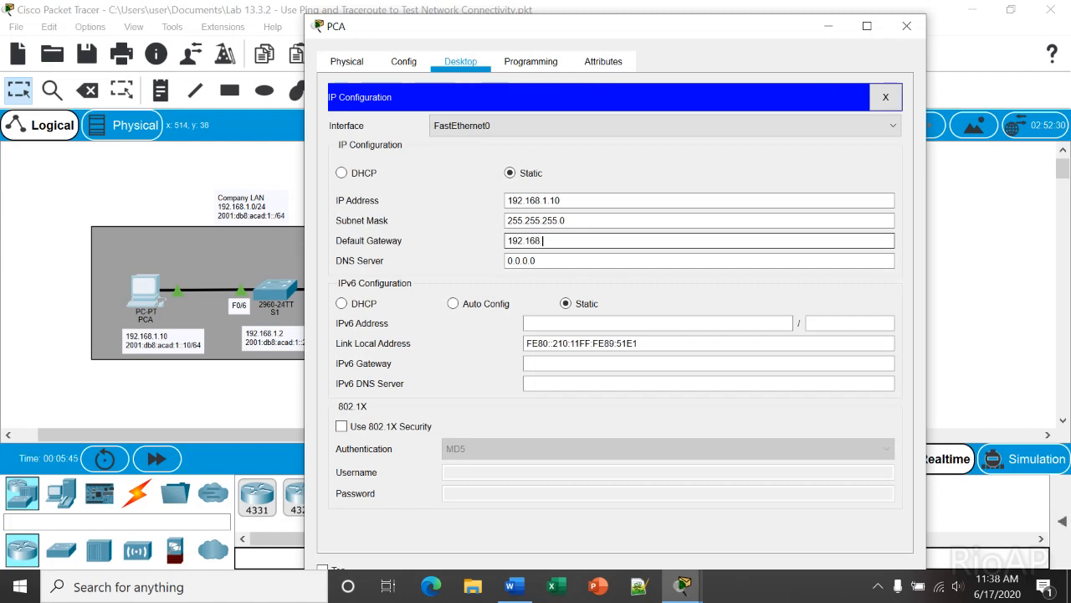
text(1.2)
key(Tab)
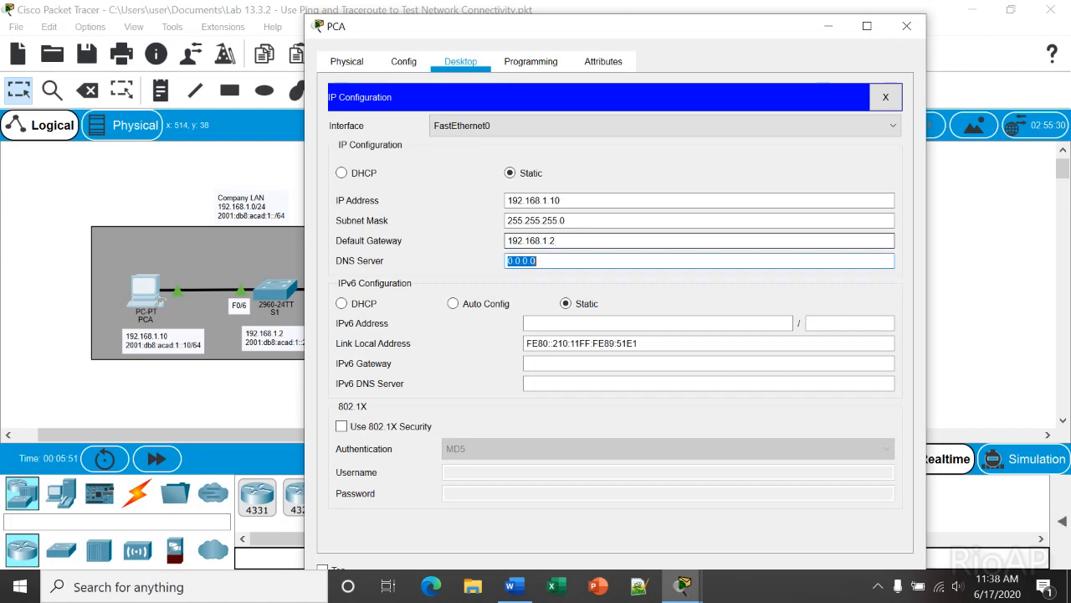
Set PCA's static IPv6 address to 2001:db8:acad:1::10 with prefix length 64
click(552, 323)
text(2001:)
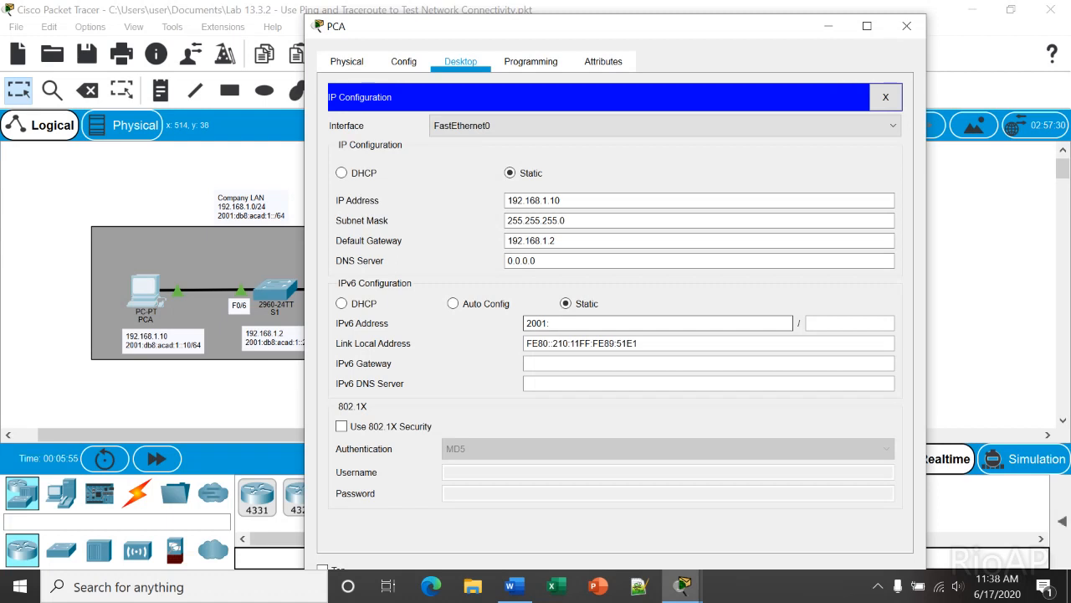
text(db9)
key(BackSpace)
text(8)
text(:acad)
text(:)
text(1::1)
text(0)
key(Tab)
text(64)
key(Tab)
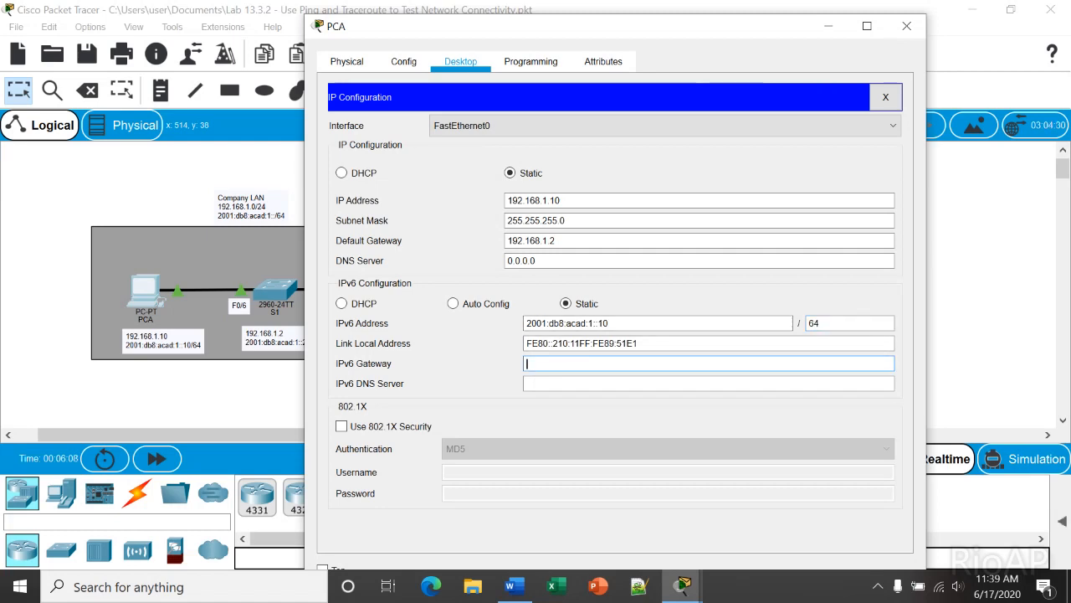
Try to set PCA's IPv6 gateway to 2001:db8:acad:1::2/64
drag(578, 26, 649, 15)
text(2001)
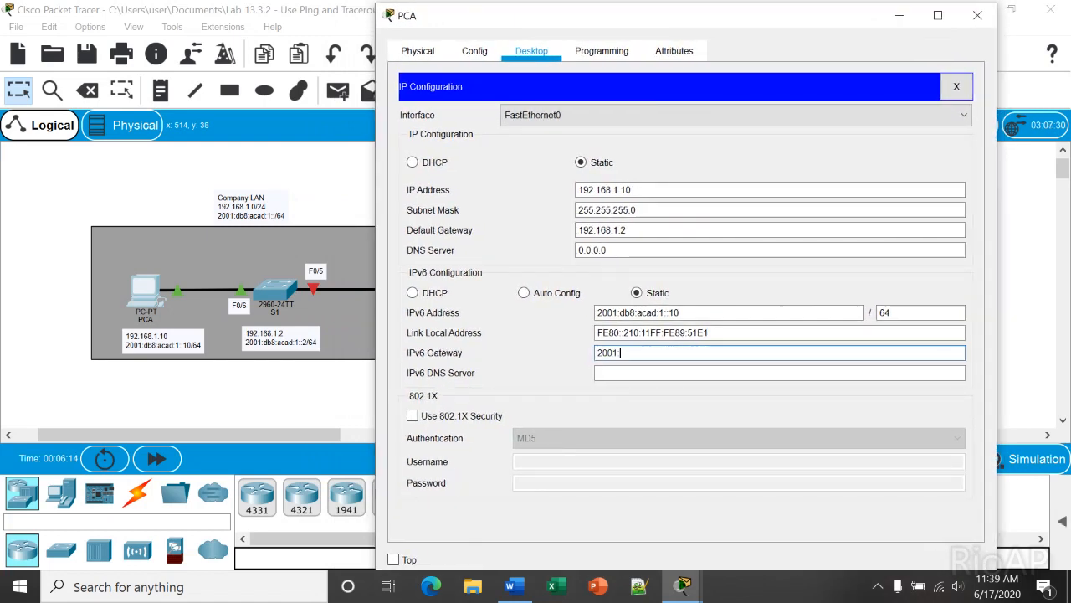
text(:db8:acad:1::2/64)
key(Return)
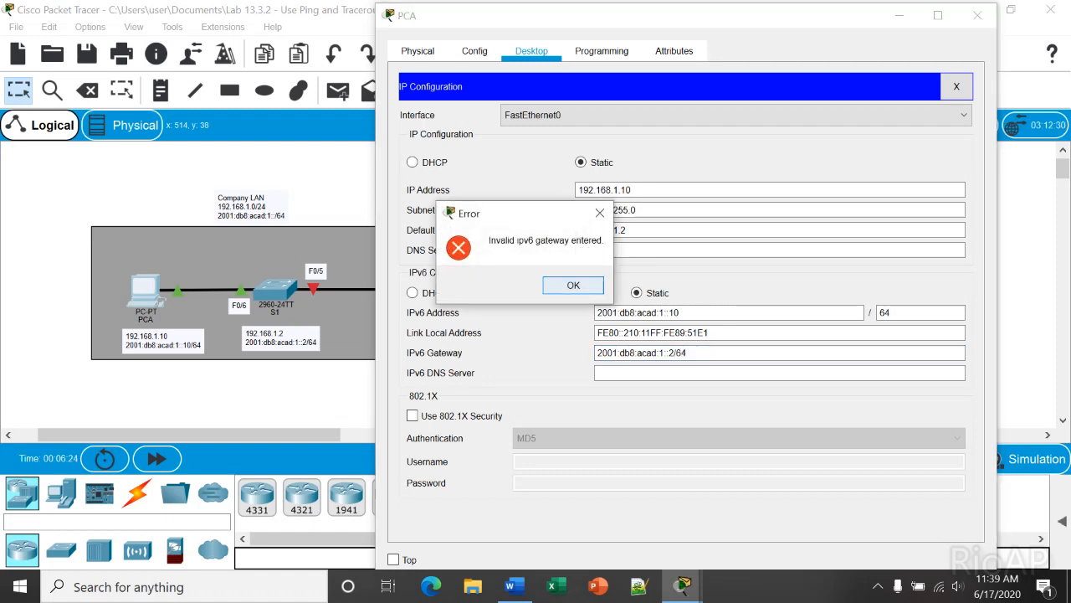
key(Return)
Set PCA's IPv6 gateway to 2001:db8:acad:1::2 without a prefix length and close the IP configuration
key(ctrl+a)
key(ctrl+c)
click(680, 352)
key(ctrl+v)
key(BackSpace)
key(BackSpace)
text(2)
key(Tab)
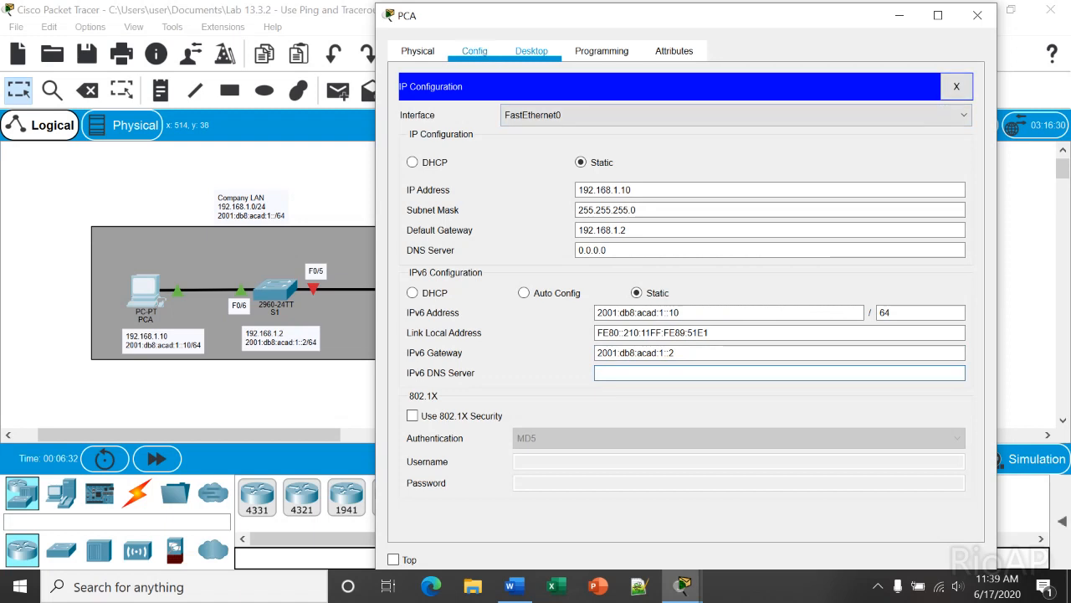
click(957, 86)
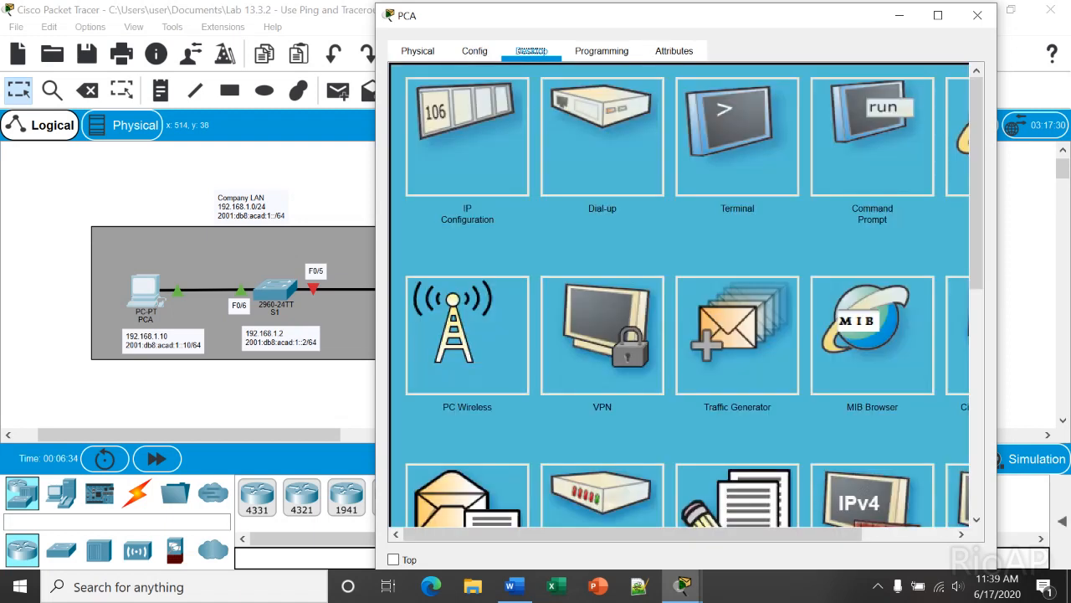
Check PCA's addressing with ipconfig and ipconfig /all in its command prompt, and close the PCA window
click(872, 137)
text(ipconfig)
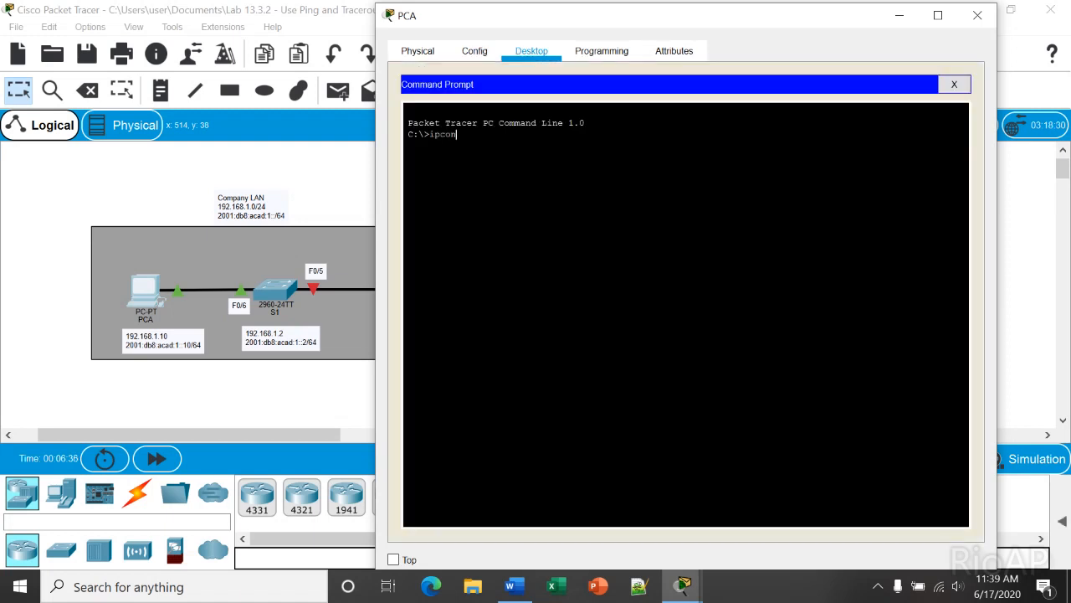
key(Return)
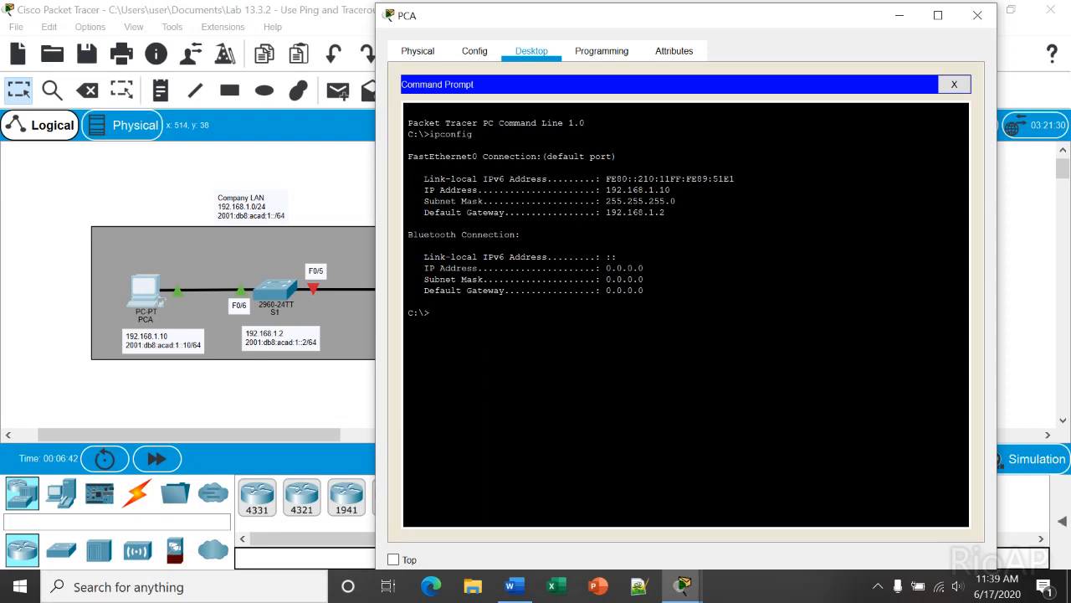
text(pconfig /all)
key(Return)
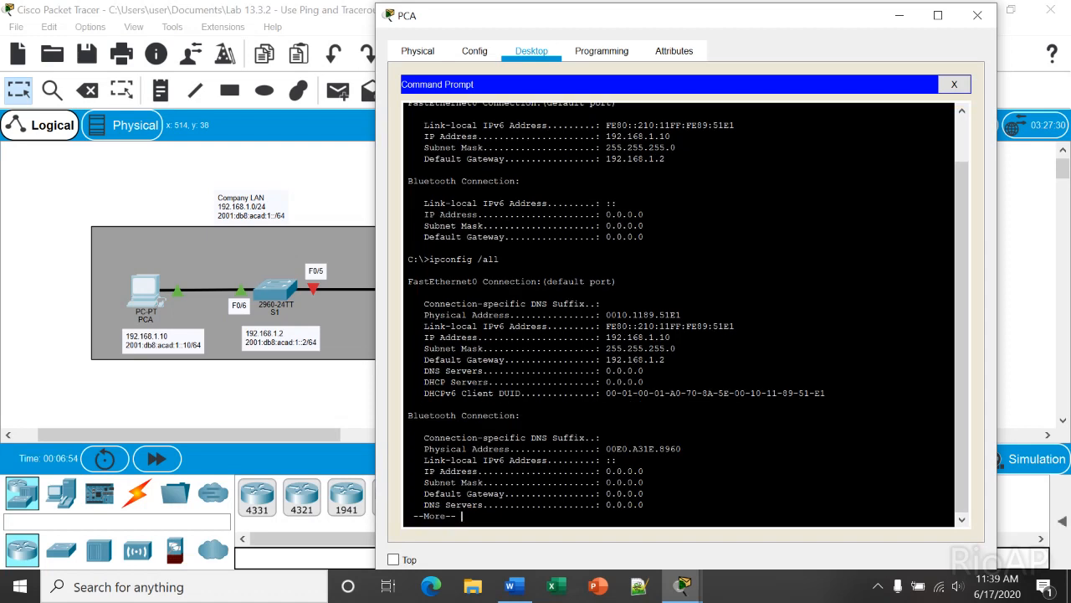
click(954, 84)
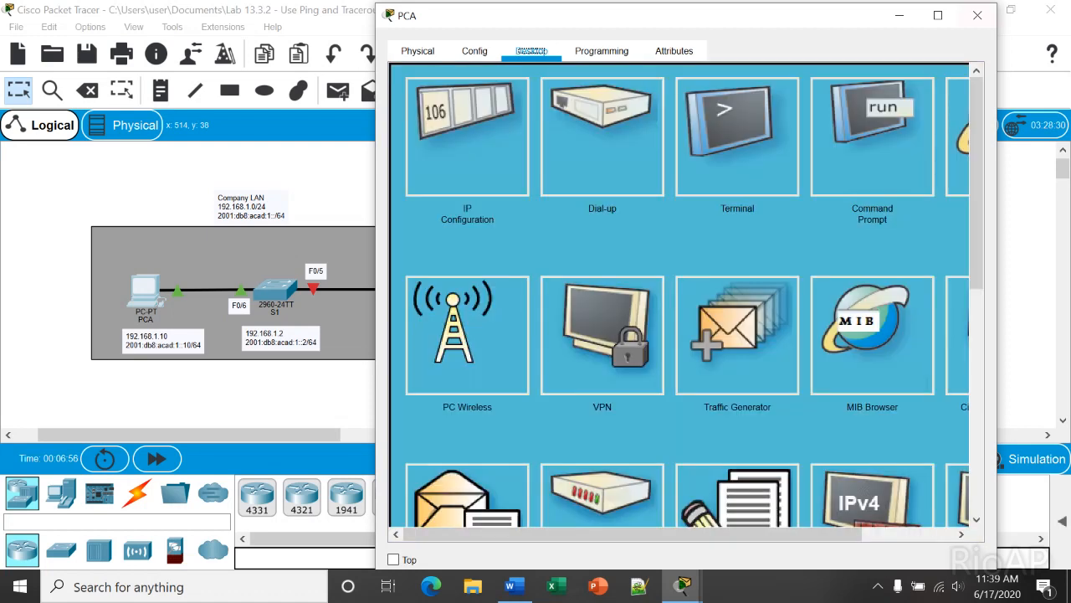
click(976, 15)
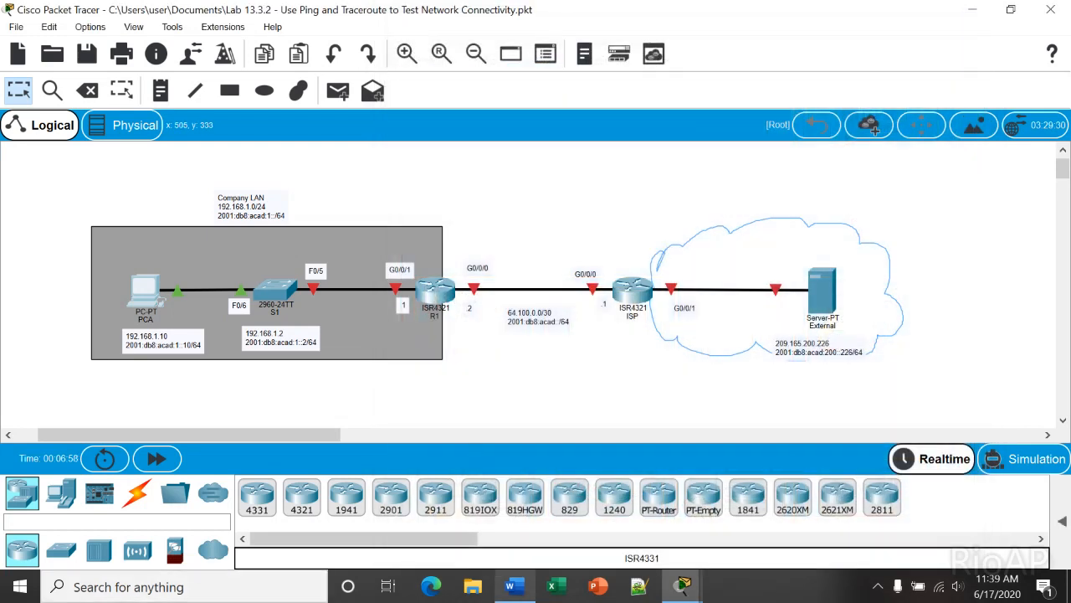
Switch to the lab document in Word and copy the R1 router's initial configuration, from hostname R1 through the NAT overload line
click(510, 585)
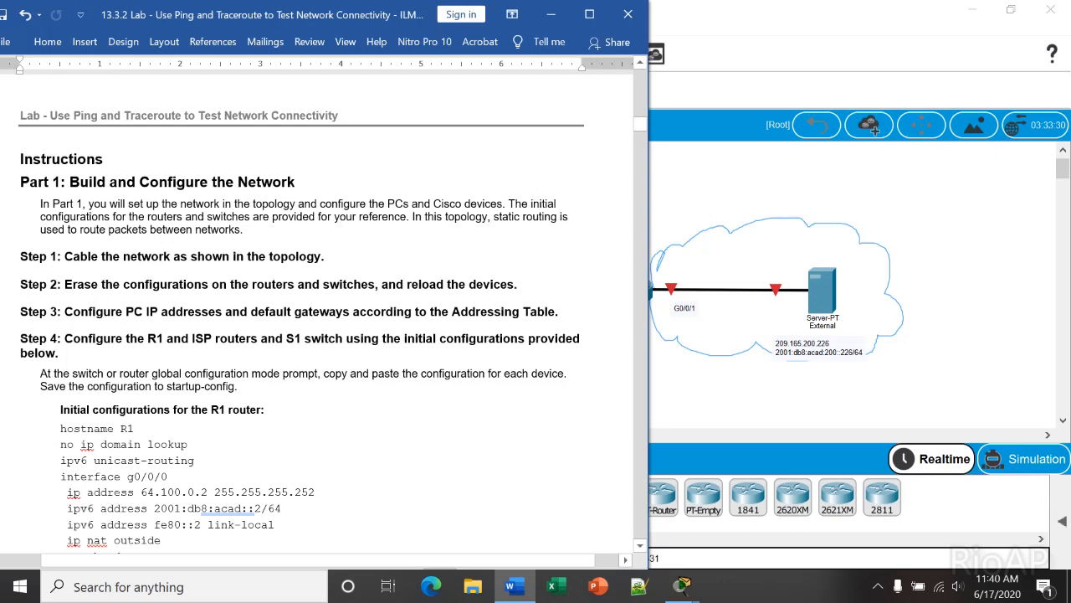
scroll(327, 310, down, 3)
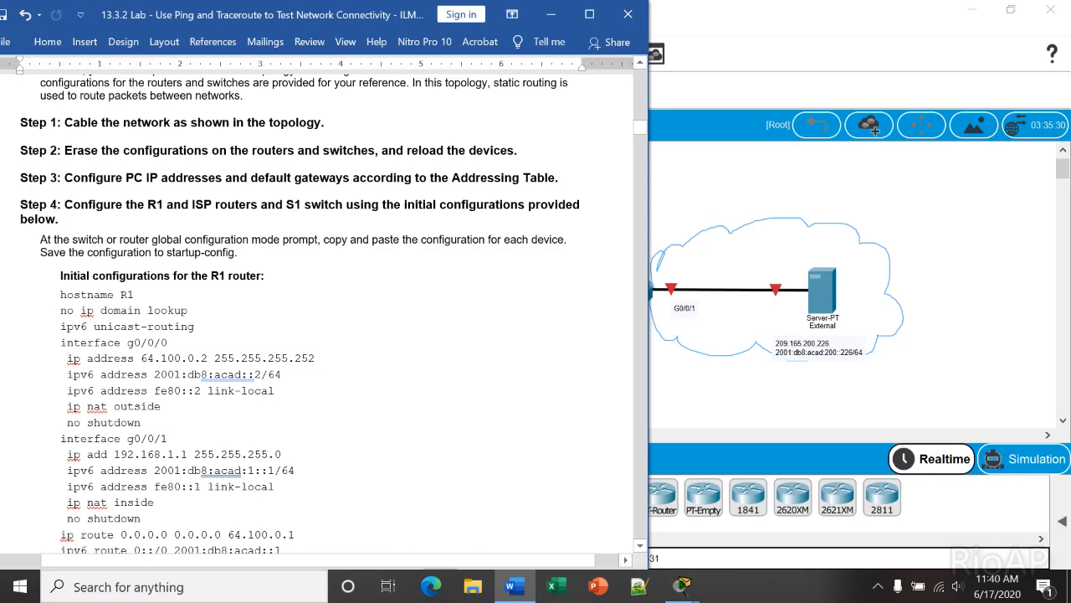
scroll(326, 309, down, 3)
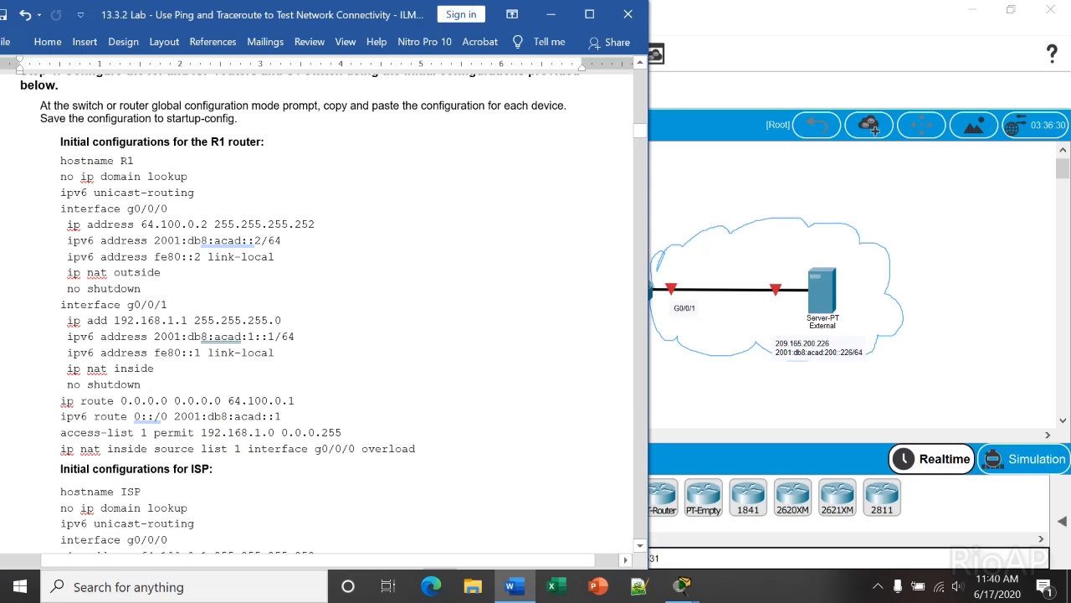
drag(61, 160, 421, 451)
right_click(102, 256)
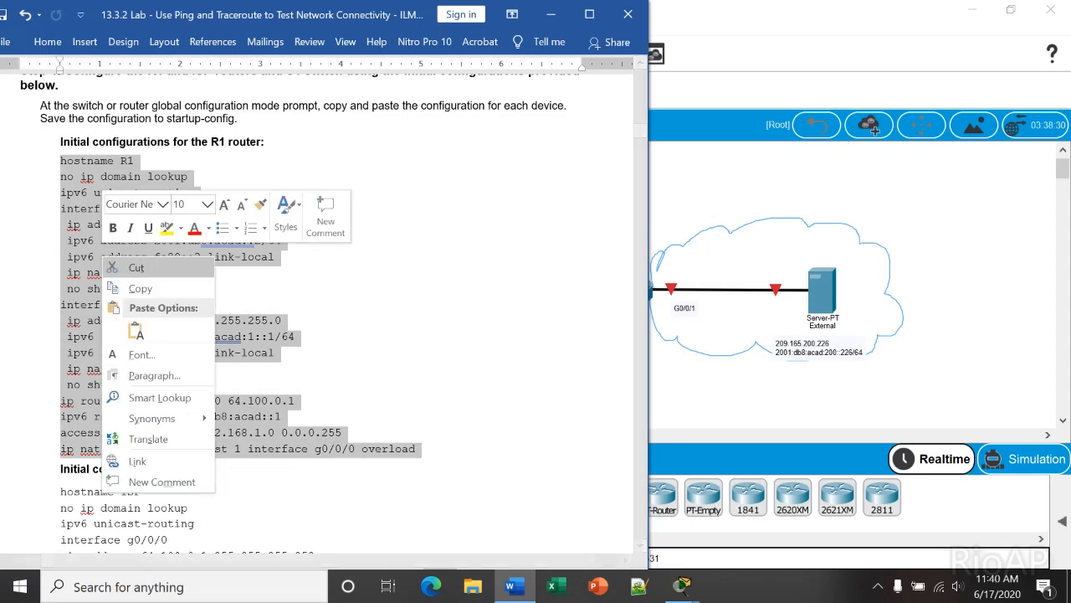
click(137, 287)
click(87, 209)
drag(61, 160, 415, 450)
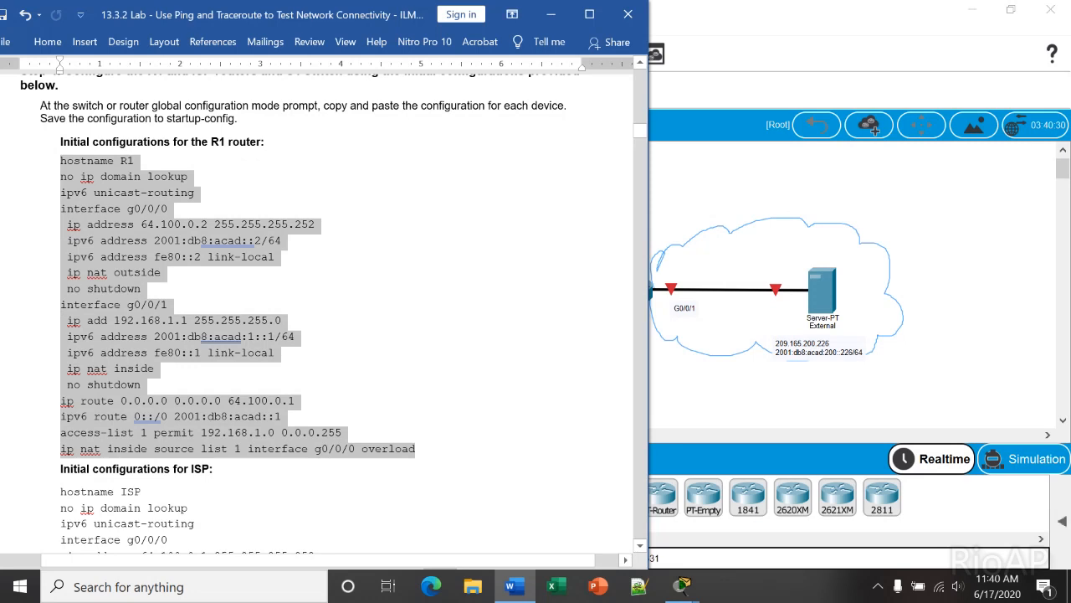
right_click(122, 305)
click(158, 336)
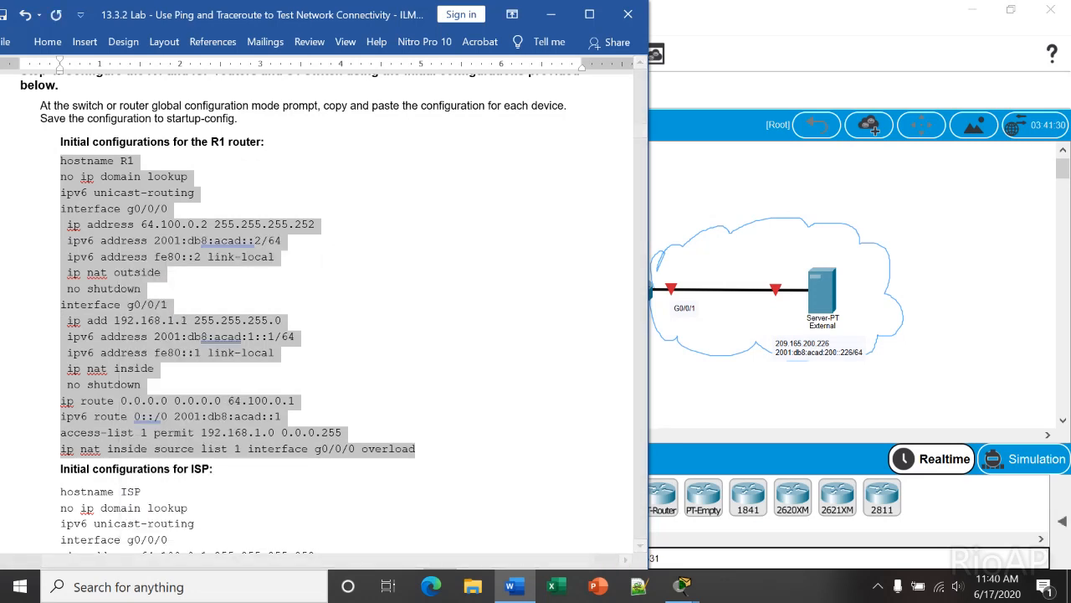
Switch to Packet Tracer, enter global configuration mode in R1's CLI and paste the copied initial configuration
click(727, 325)
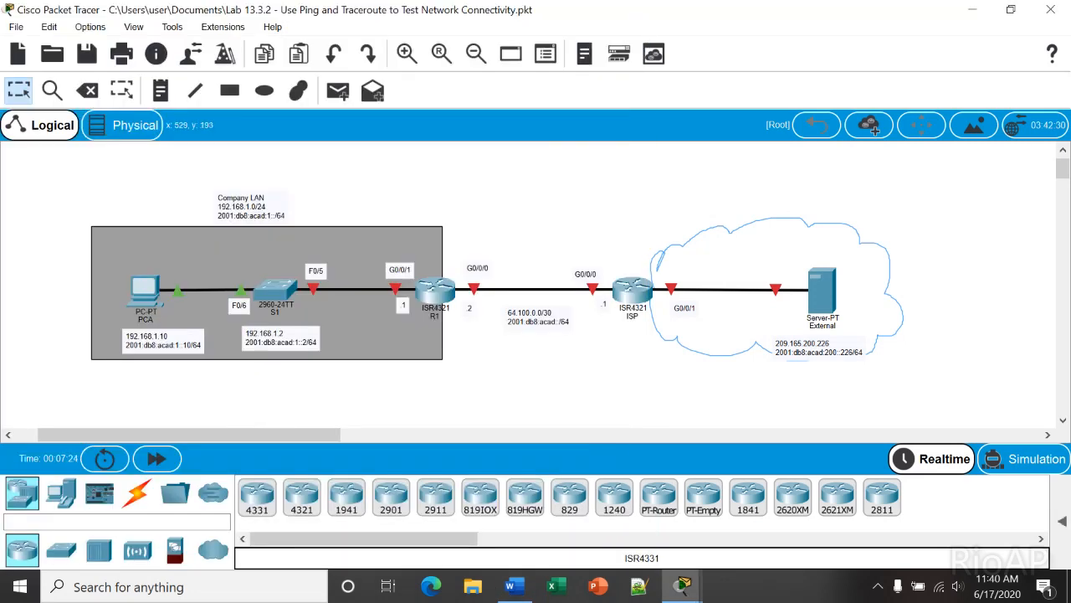
click(434, 291)
click(366, 62)
text(ena)
key(Return)
key(Return)
text(conf t)
key(Return)
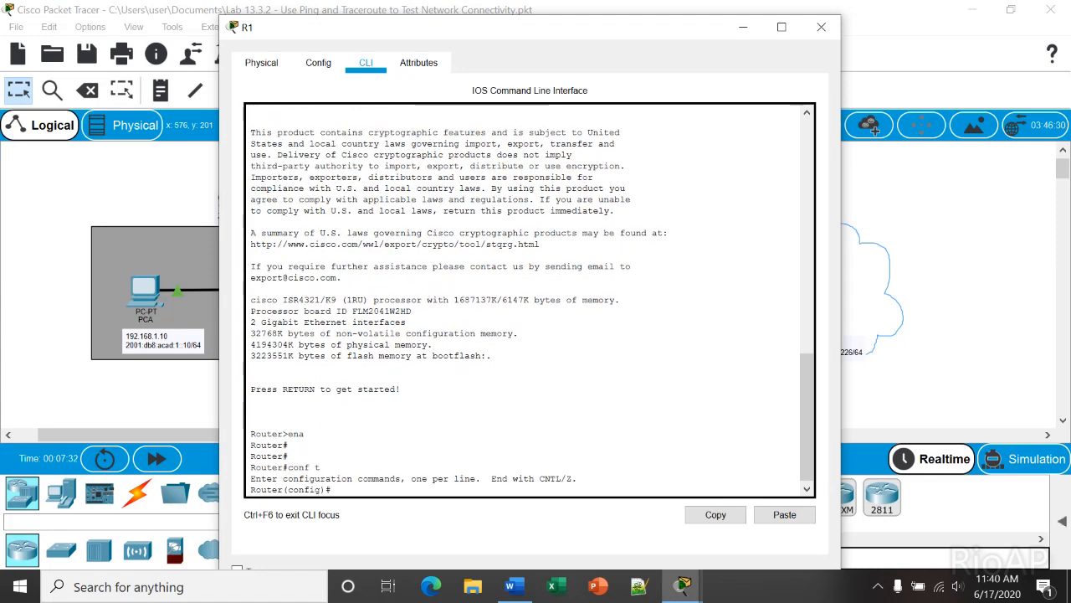
click(784, 514)
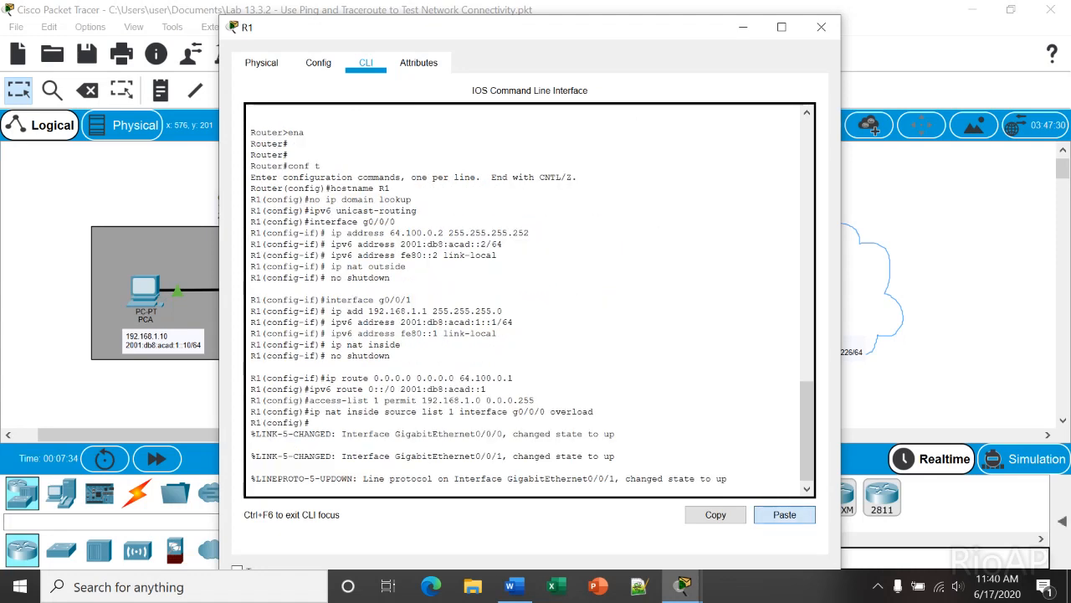
click(784, 514)
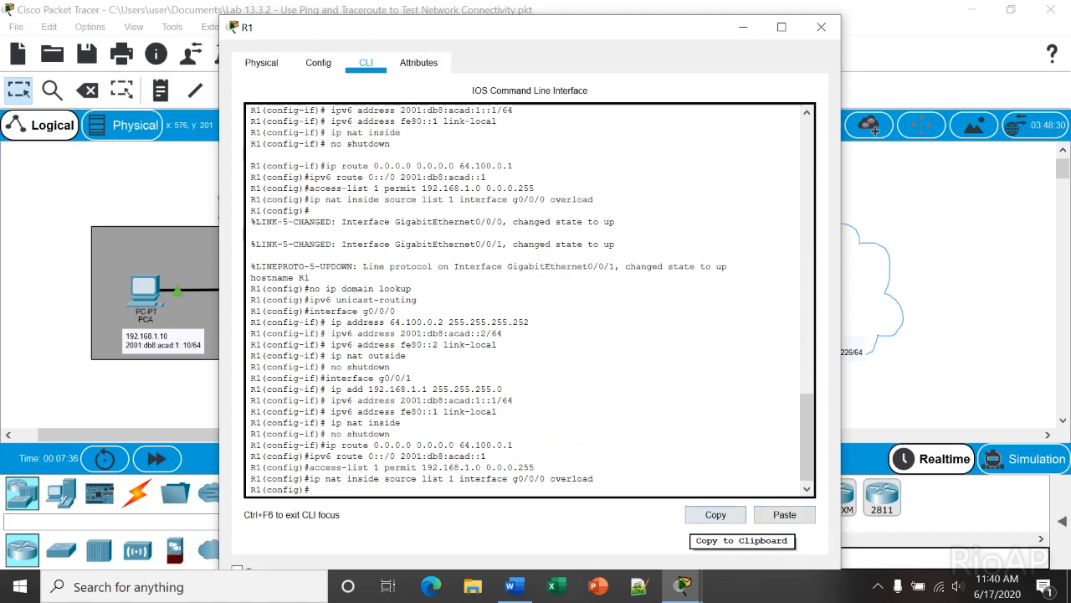
mouse_move(807, 457)
mouse_down()
mouse_move(807, 405)
mouse_move(806, 459)
mouse_up()
click(390, 452)
Leave configuration mode on R1, save its configuration with wri and close the R1 window
key(Return)
key(Return)
text(end)
key(Return)
key(Return)
text(wri)
key(Return)
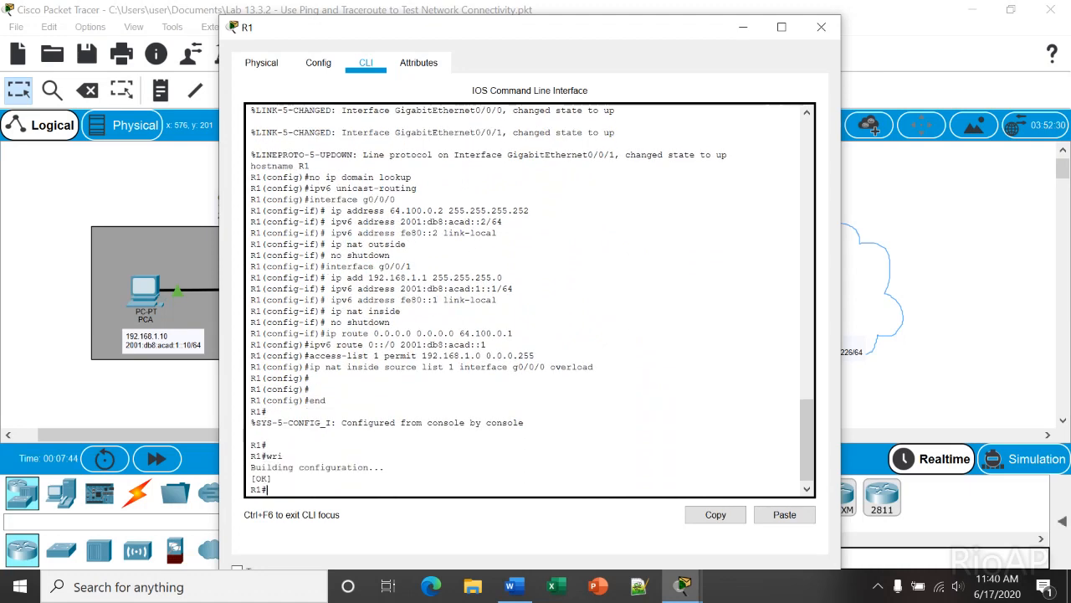
click(821, 28)
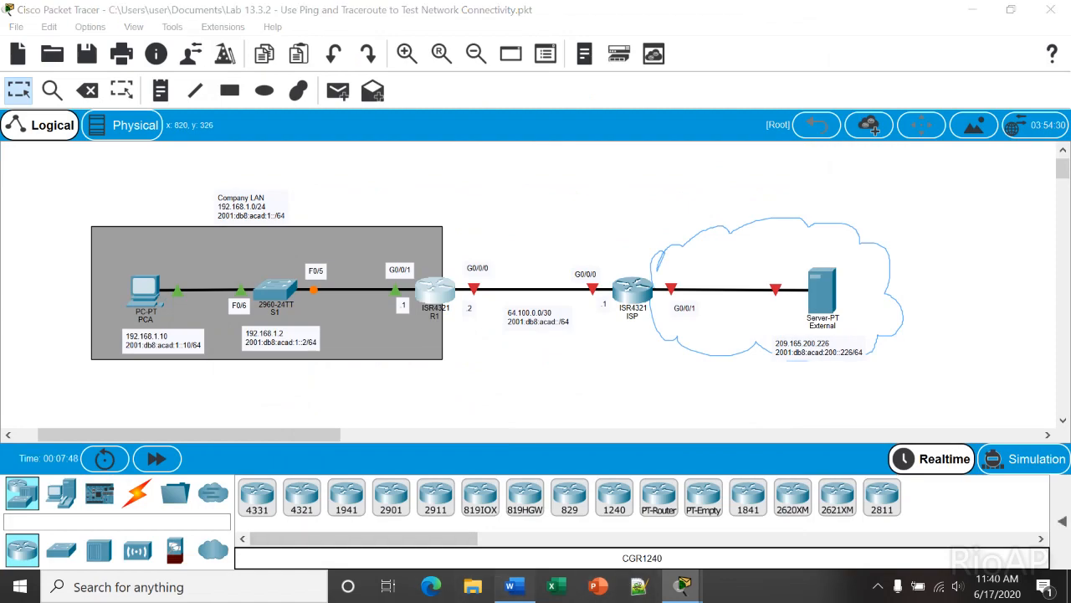
Switch to the lab document in Word and copy ISP's initial configuration, from hostname ISP through the IPv6 default route
click(510, 586)
scroll(324, 314, down, 8)
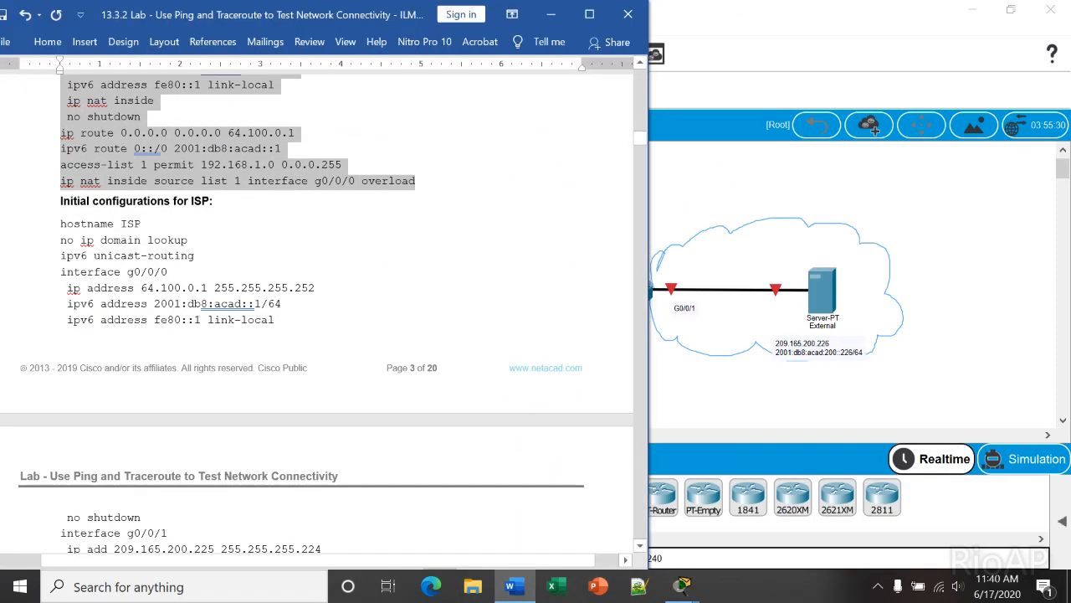
drag(641, 138, 641, 139)
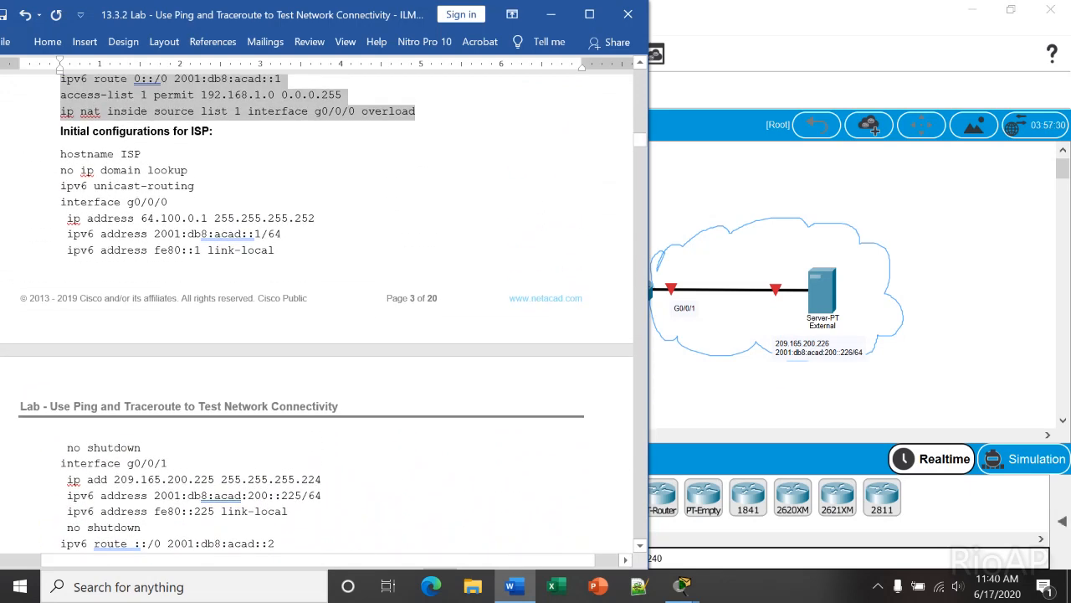
drag(61, 154, 274, 423)
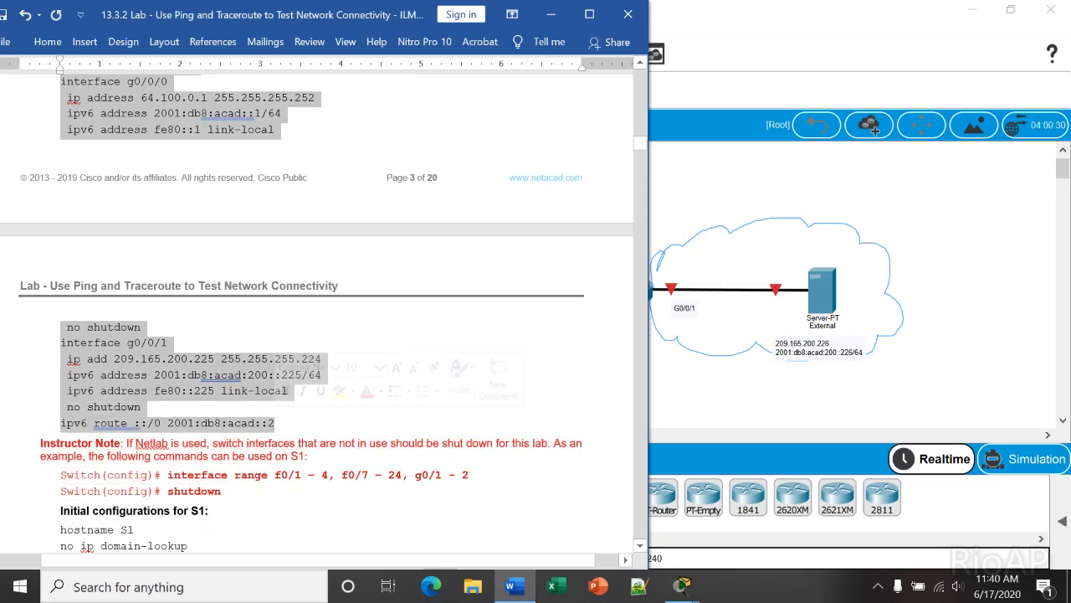
right_click(180, 380)
click(217, 170)
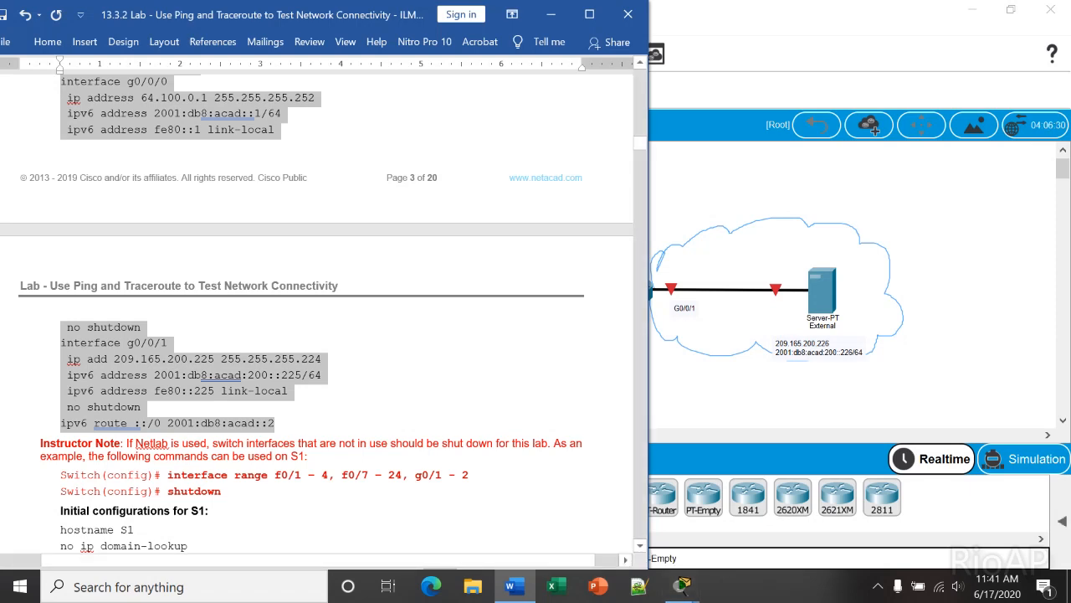
Switch to Packet Tracer, enter global configuration mode in the ISP router's CLI and paste the copied configuration
click(694, 314)
click(633, 292)
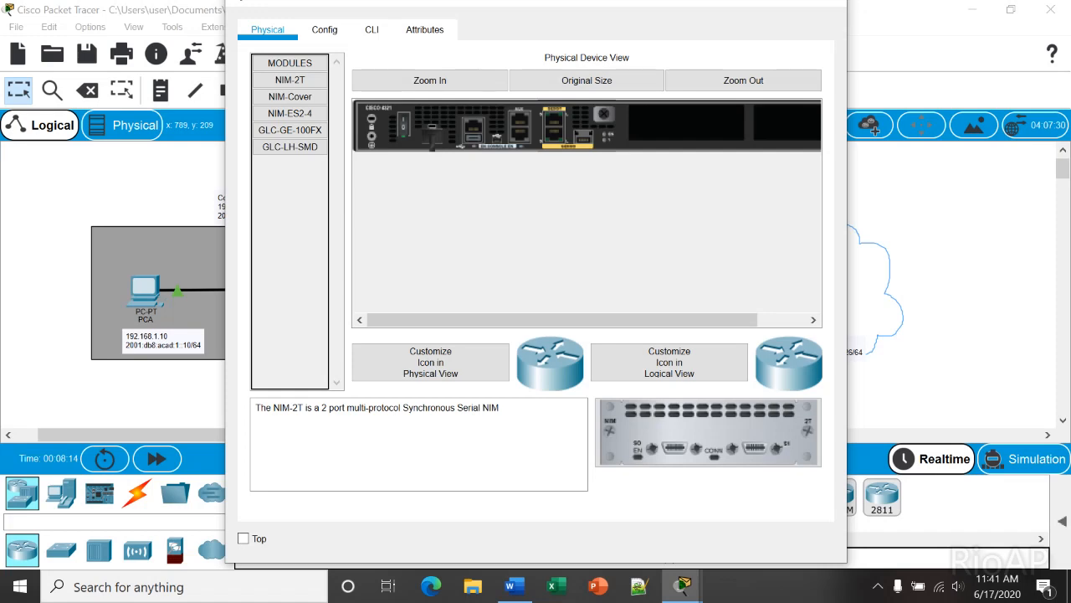
click(371, 29)
key(Return)
key(Return)
text(ena)
key(Return)
text(conf t)
key(Return)
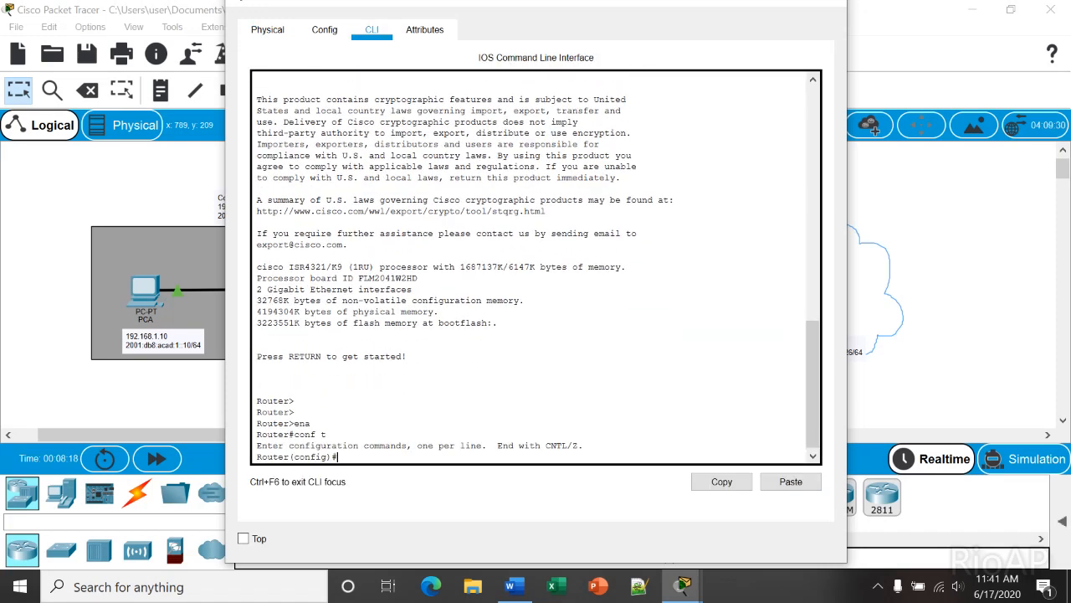
click(791, 481)
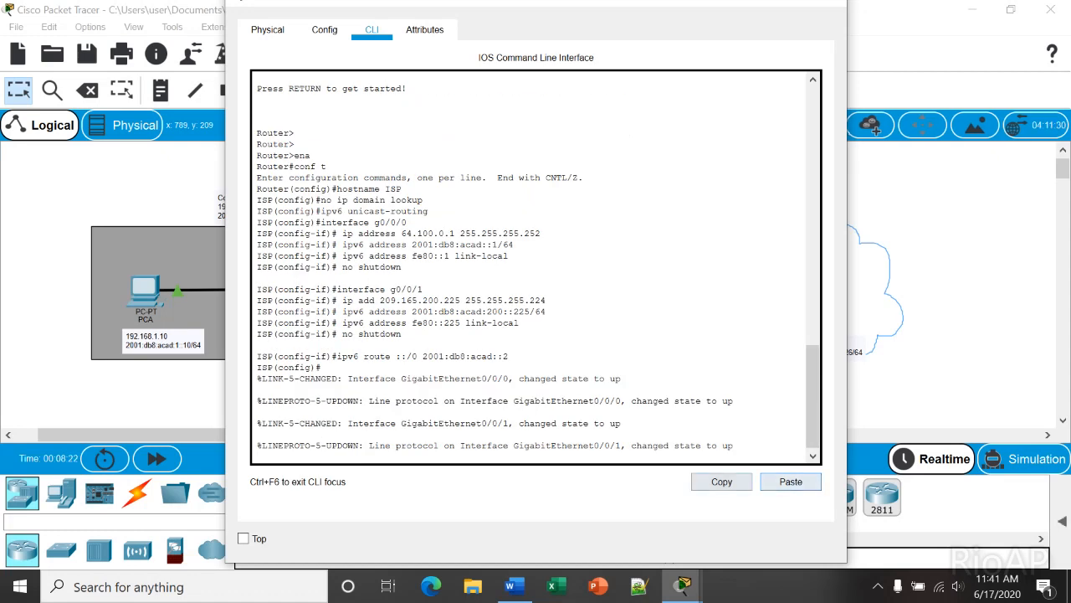
Exit configuration mode on ISP and save its configuration with wri
key(Return)
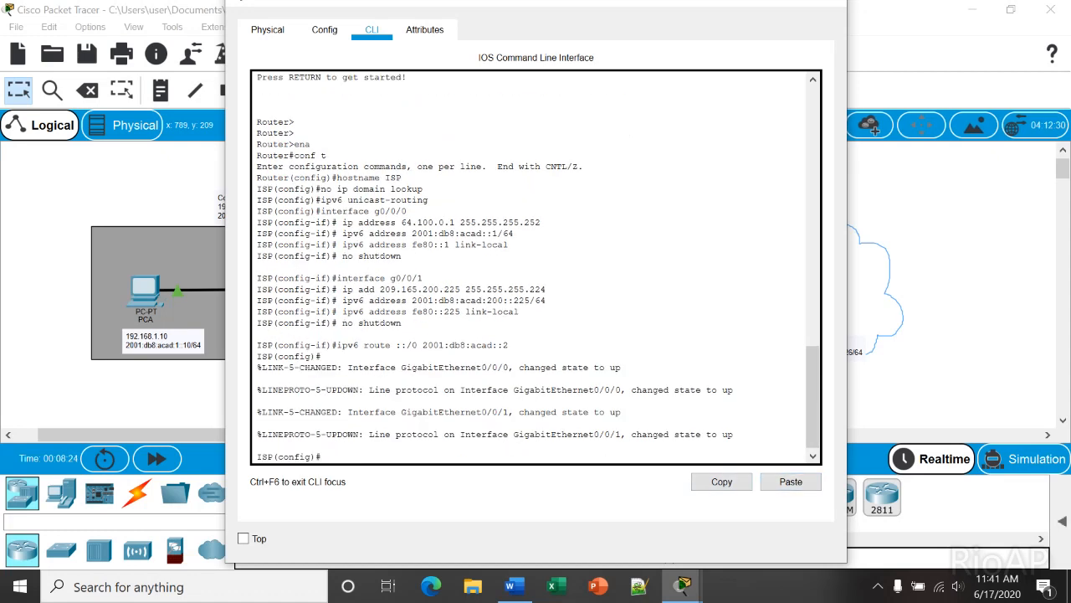
text(exit)
key(Return)
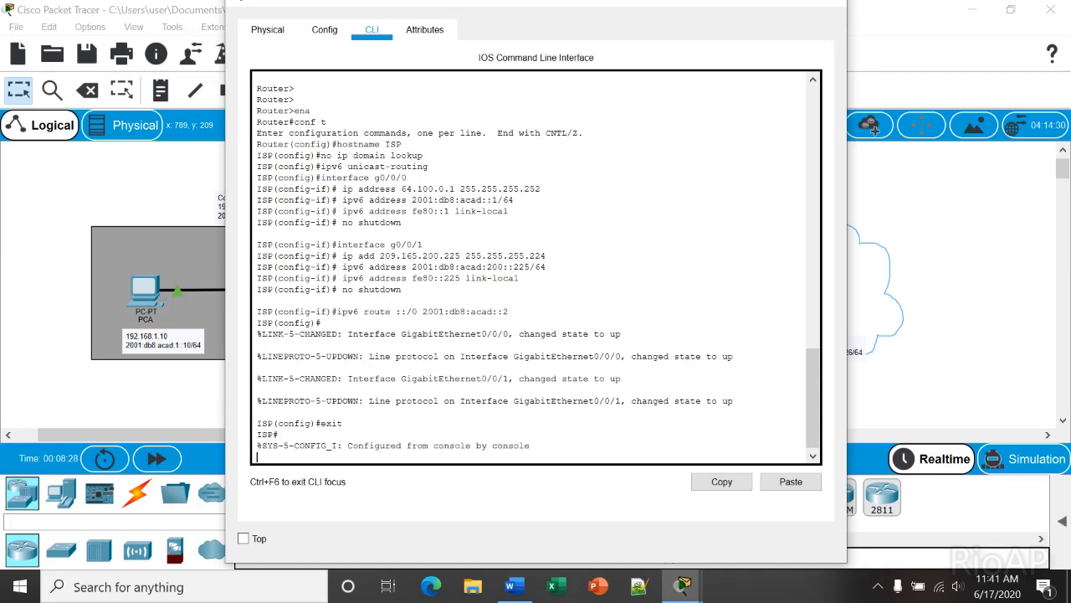
key(Return)
key(Return)
text(wri)
key(Return)
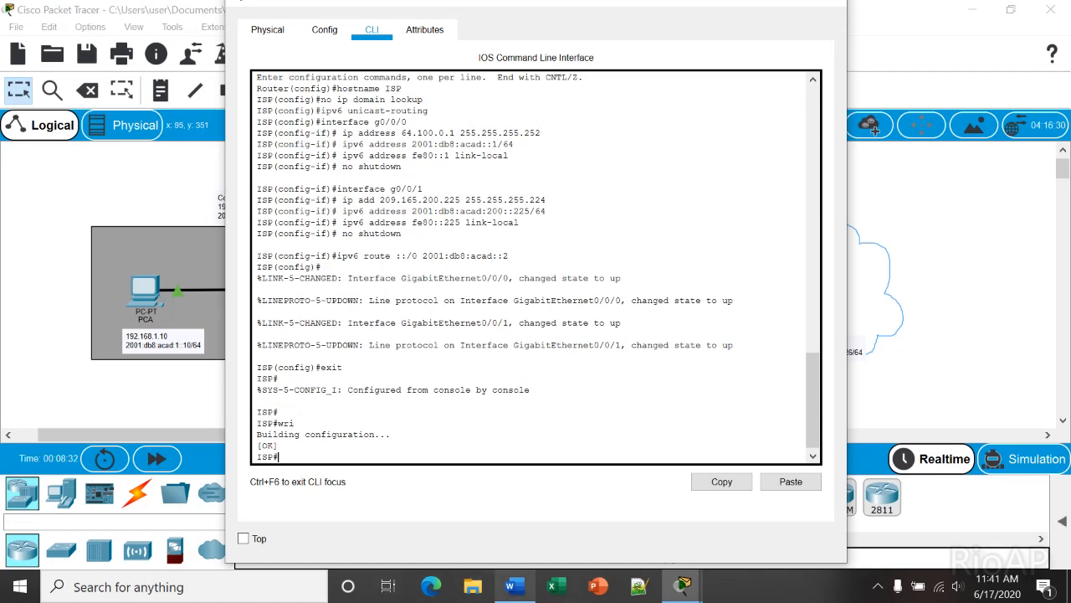
Switch to the lab document in Word and copy S1's initial configuration, from hostname S1 through end
click(515, 586)
drag(640, 143, 641, 154)
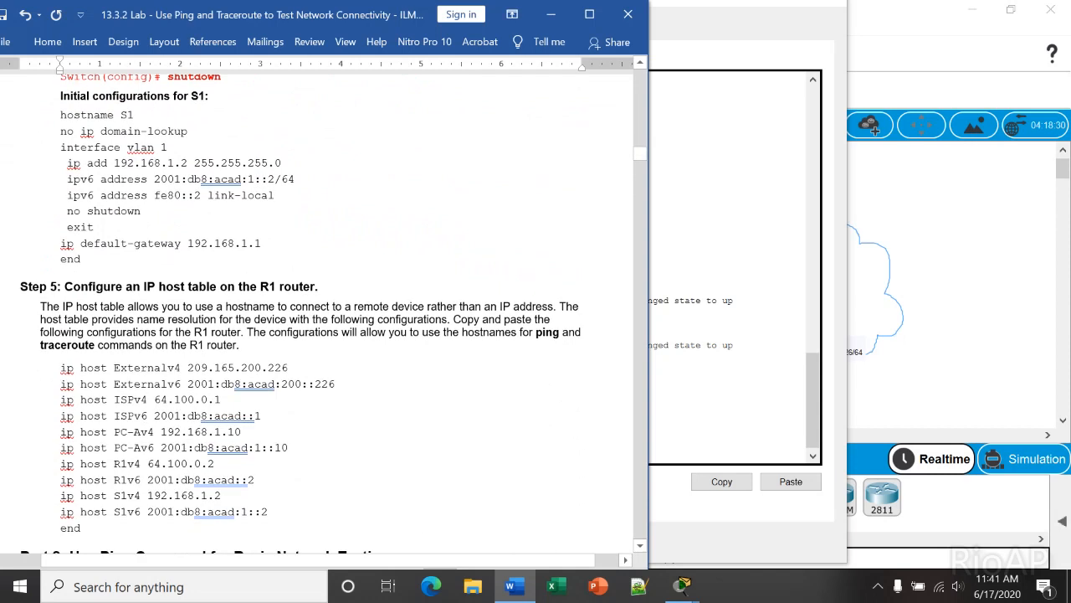
drag(60, 115, 84, 259)
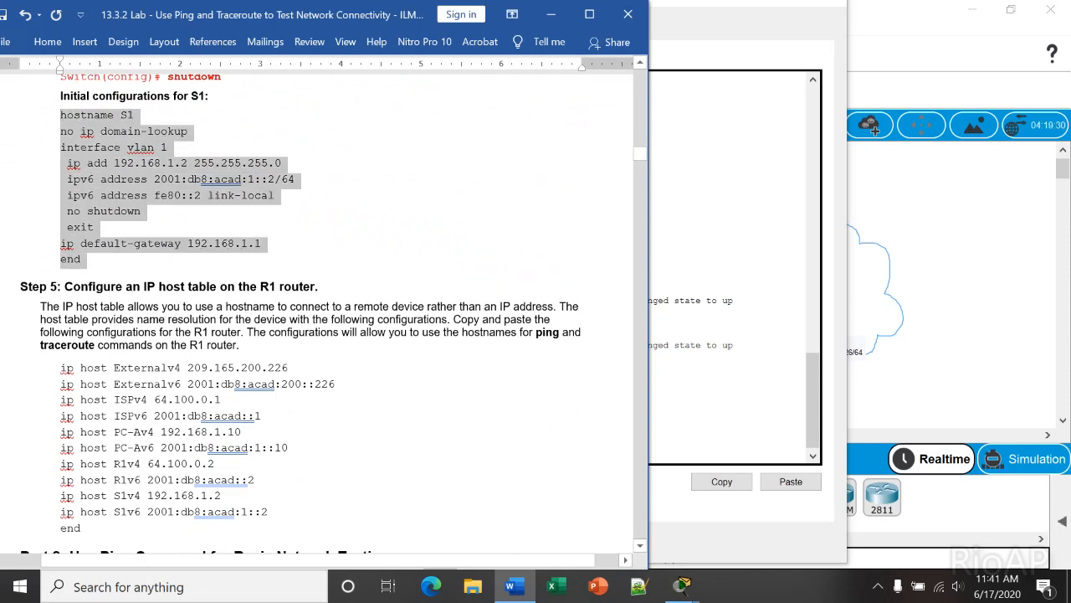
right_click(88, 243)
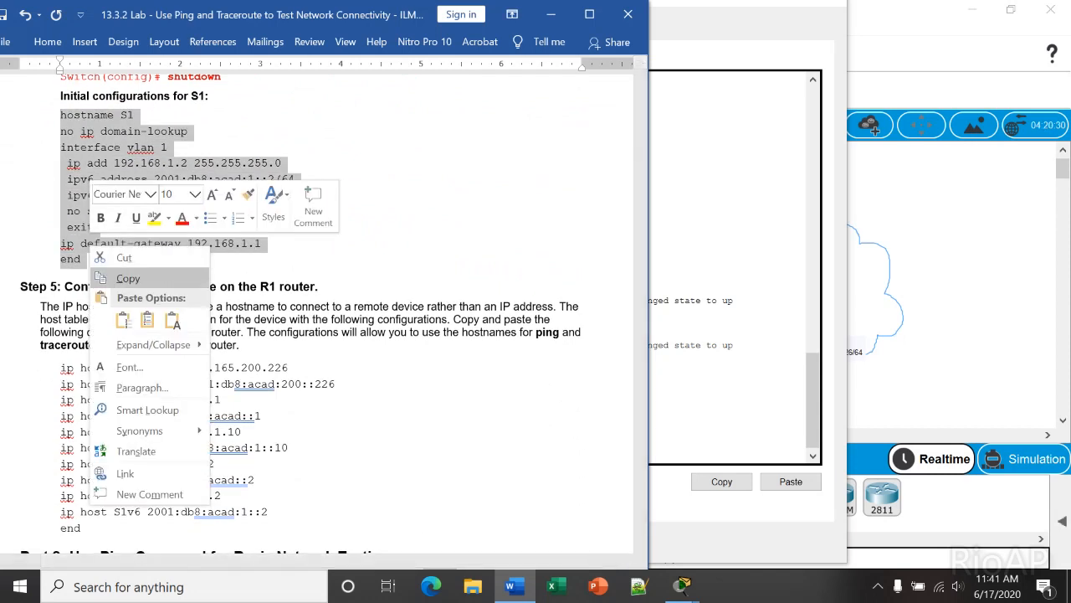
click(117, 278)
Switch to Packet Tracer, enter global configuration mode in switch S1's CLI and paste the copied configuration
click(917, 251)
click(437, 289)
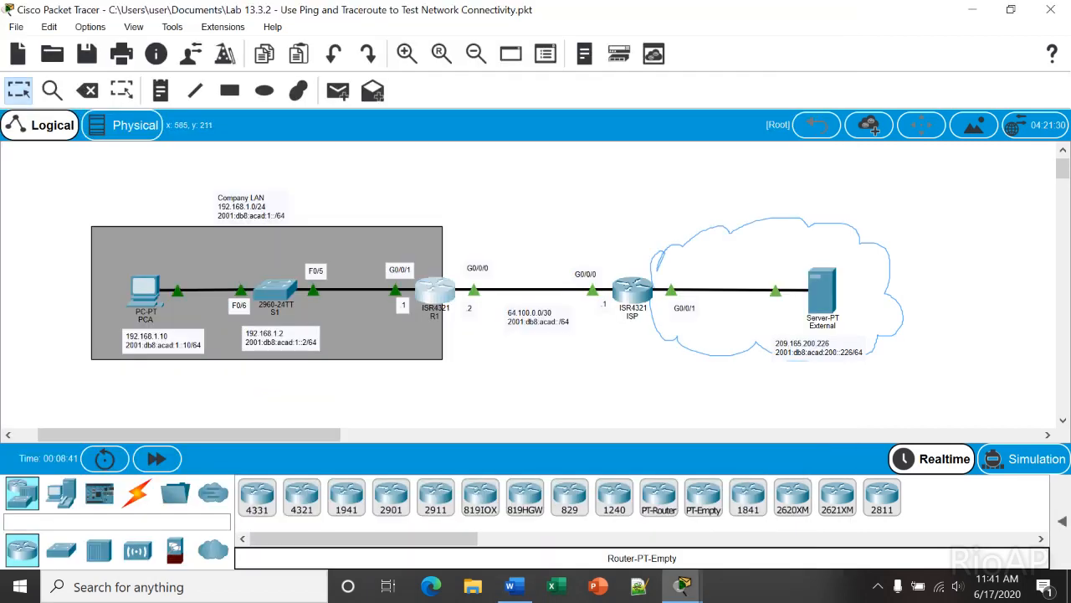
click(821, 26)
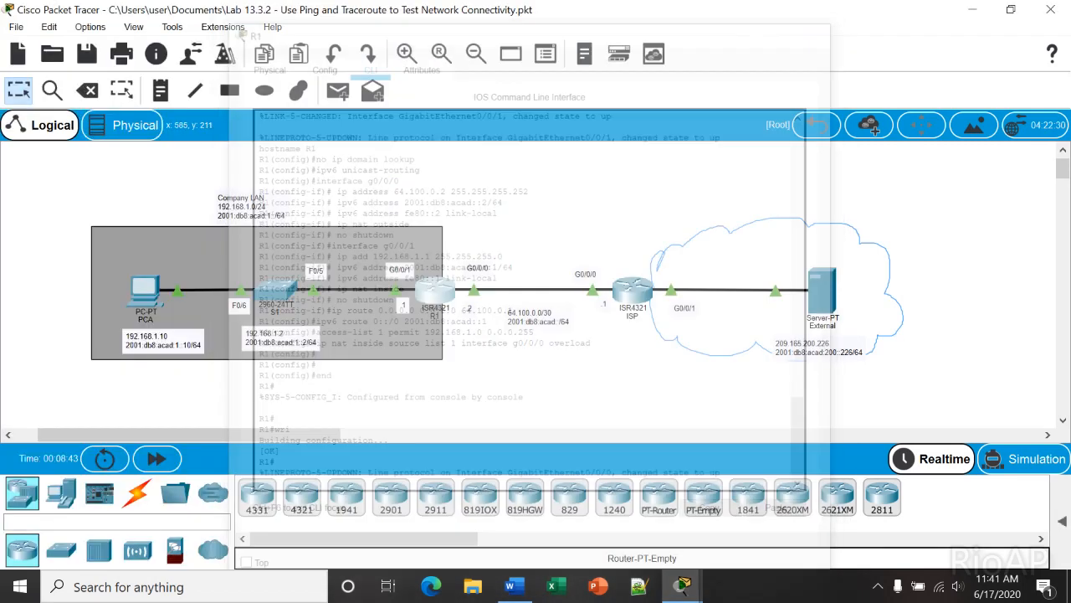
click(275, 290)
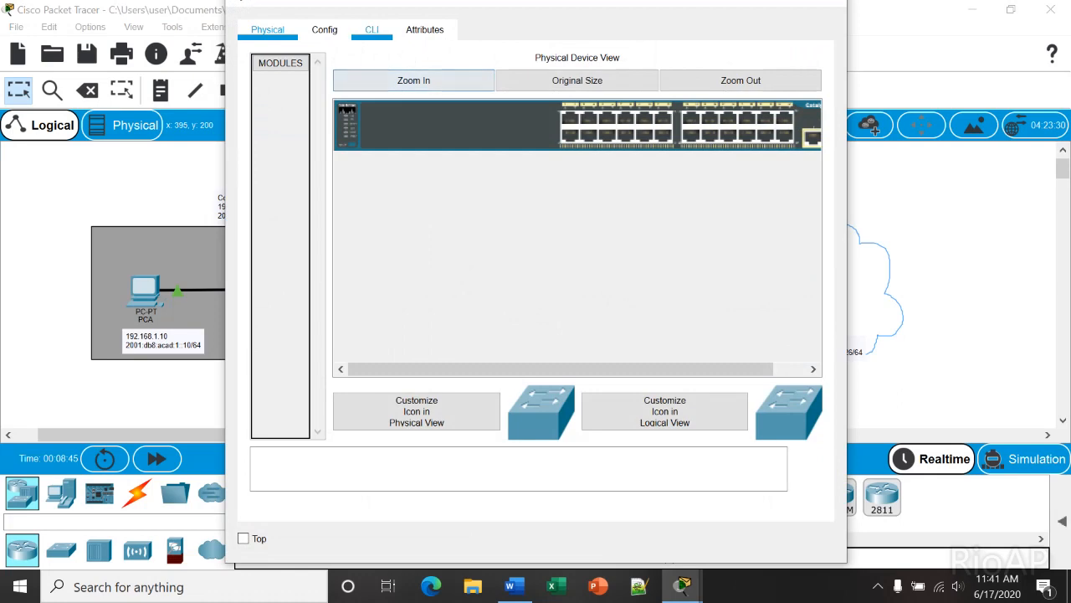
click(371, 30)
key(Return)
key(Return)
text(ena)
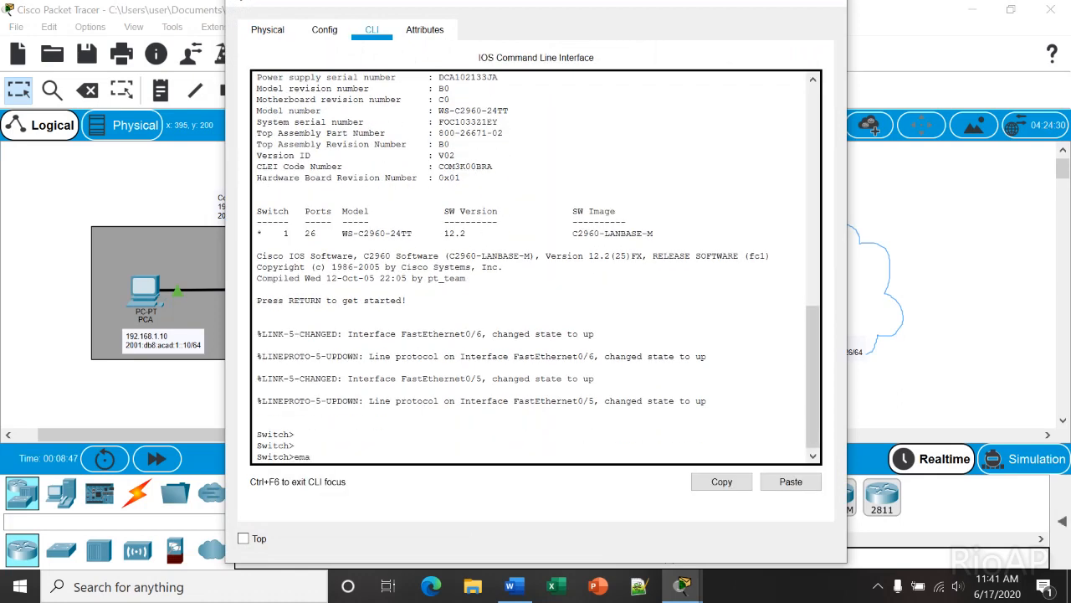
key(Return)
text(conf t)
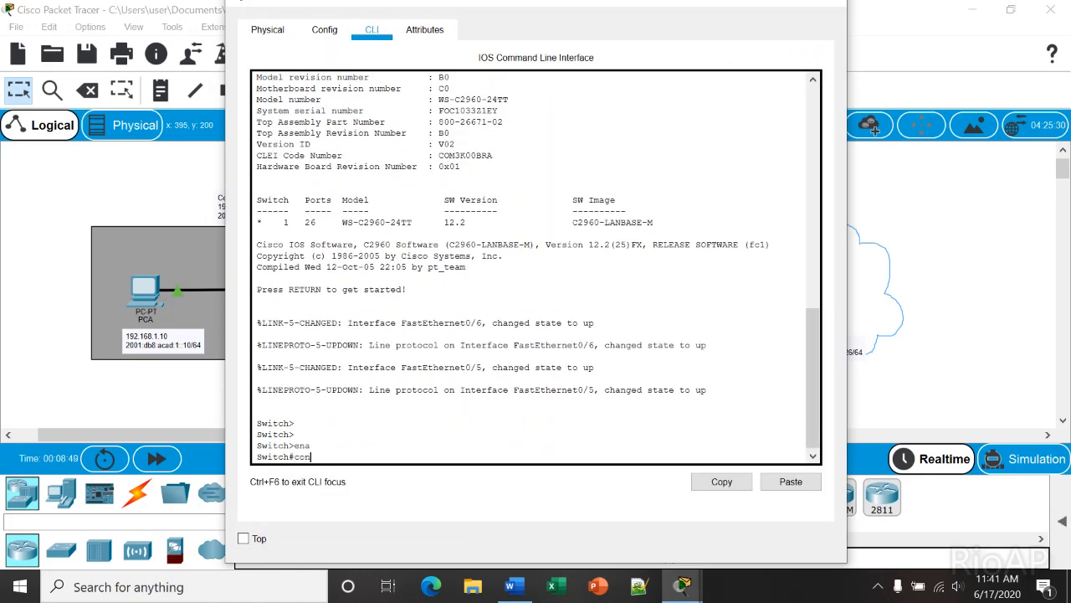
key(Return)
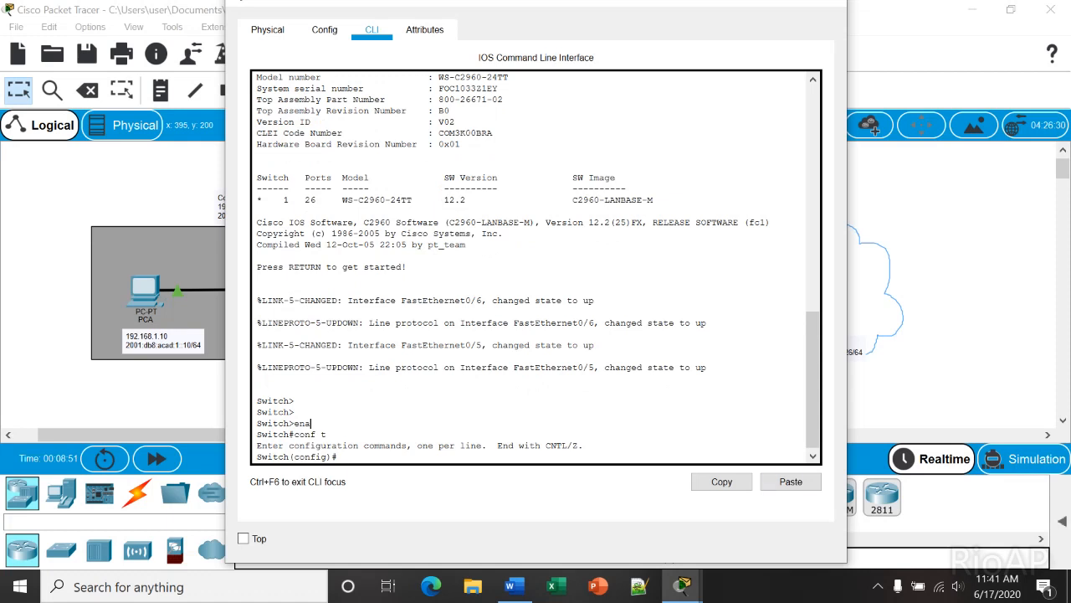
click(791, 481)
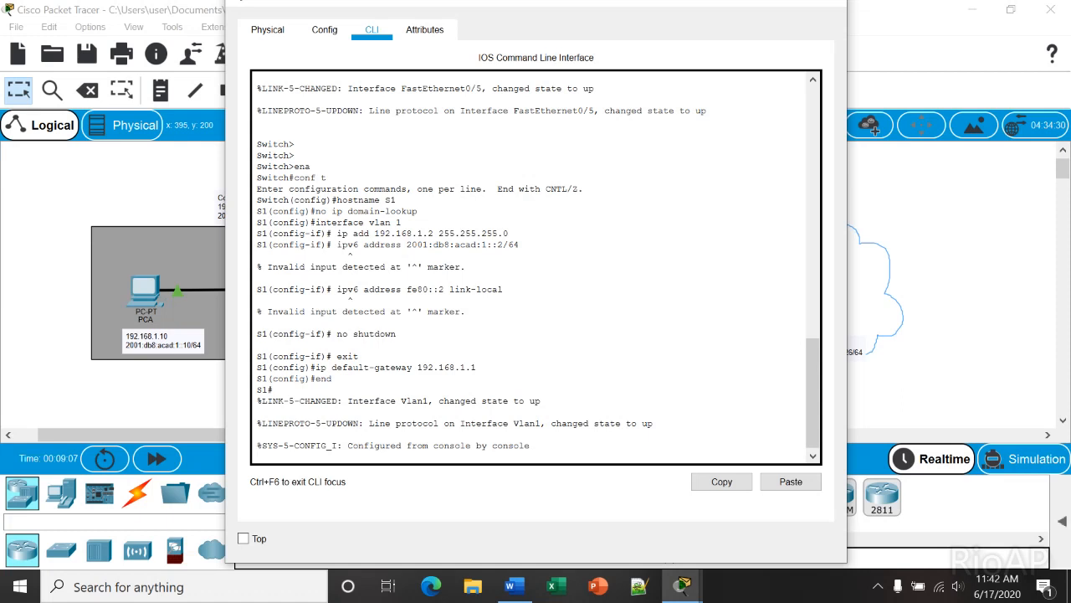
Enter global configuration mode on S1 and open interface VLAN 1 for configuration
key(Return)
text(conf t)
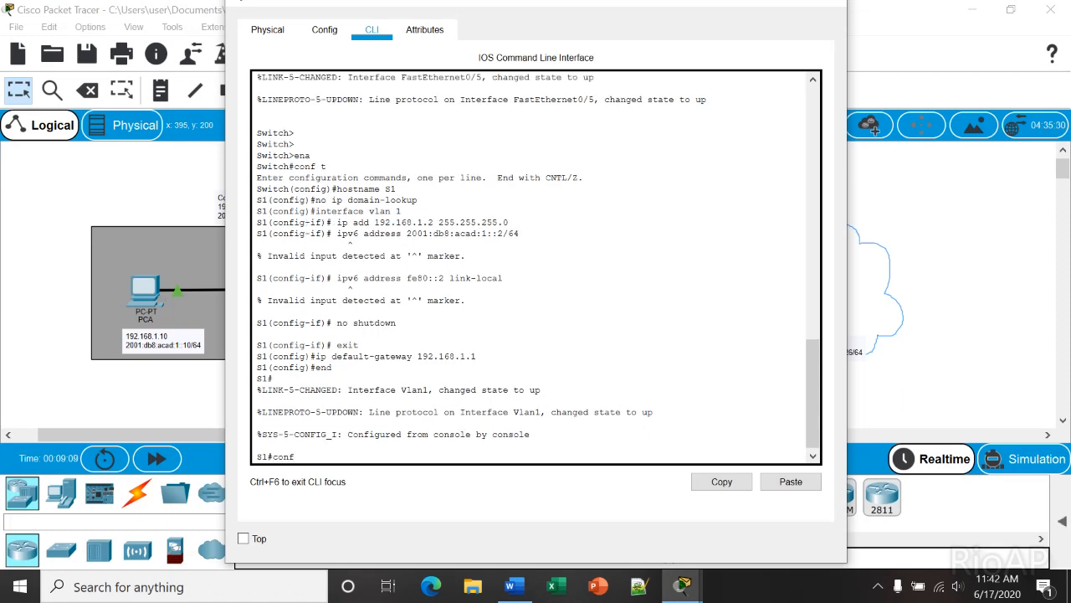
key(Return)
text(inte)
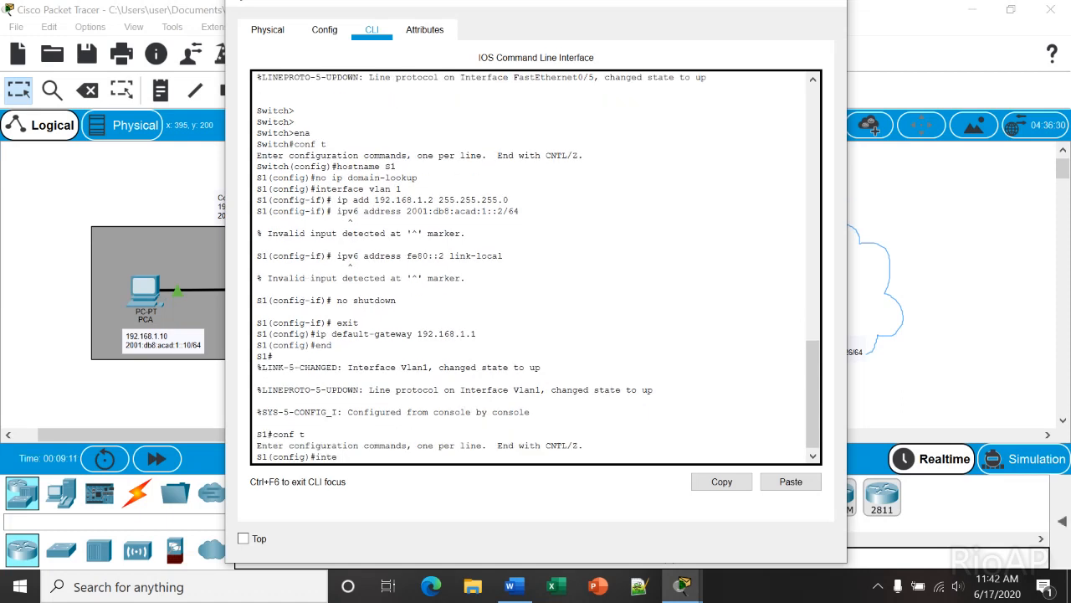
text( vla)
key(Tab)
text(1)
key(Return)
Try to find an IPv6 command for S1's VLAN 1 interface by completing ipv and querying it with ipv?
text(ip)
key(Tab)
text(c)
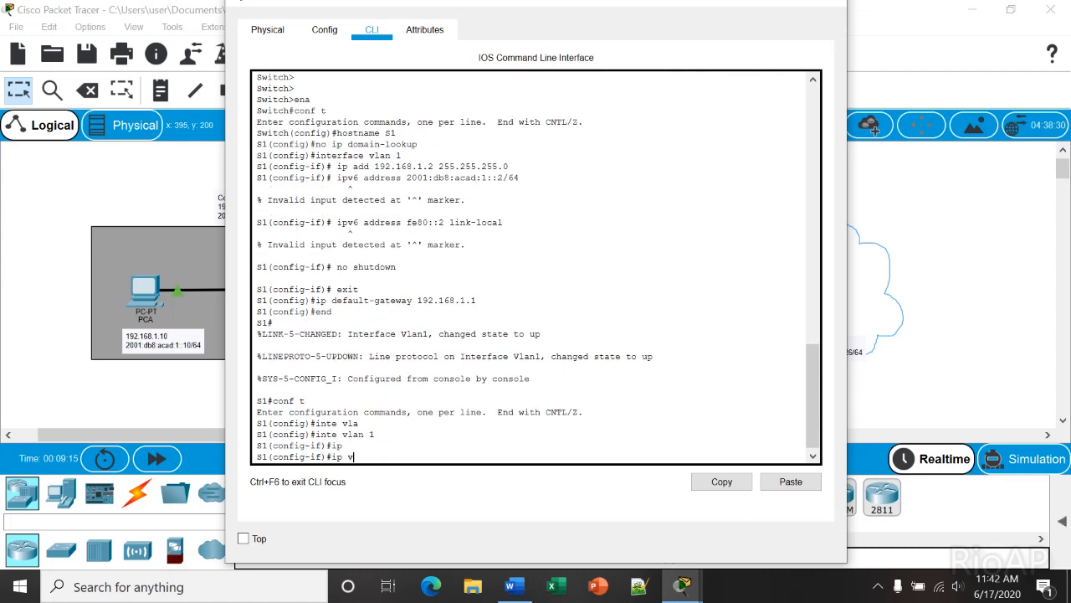
key(Tab)
key(BackSpace)
text(v)
key(Tab)
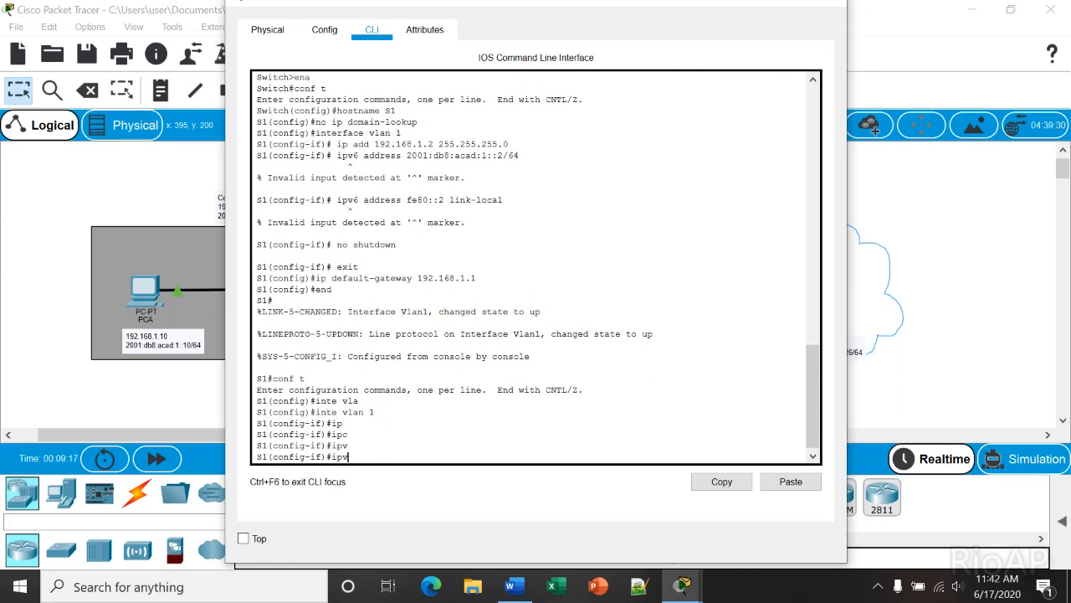
text(?)
key(Return)
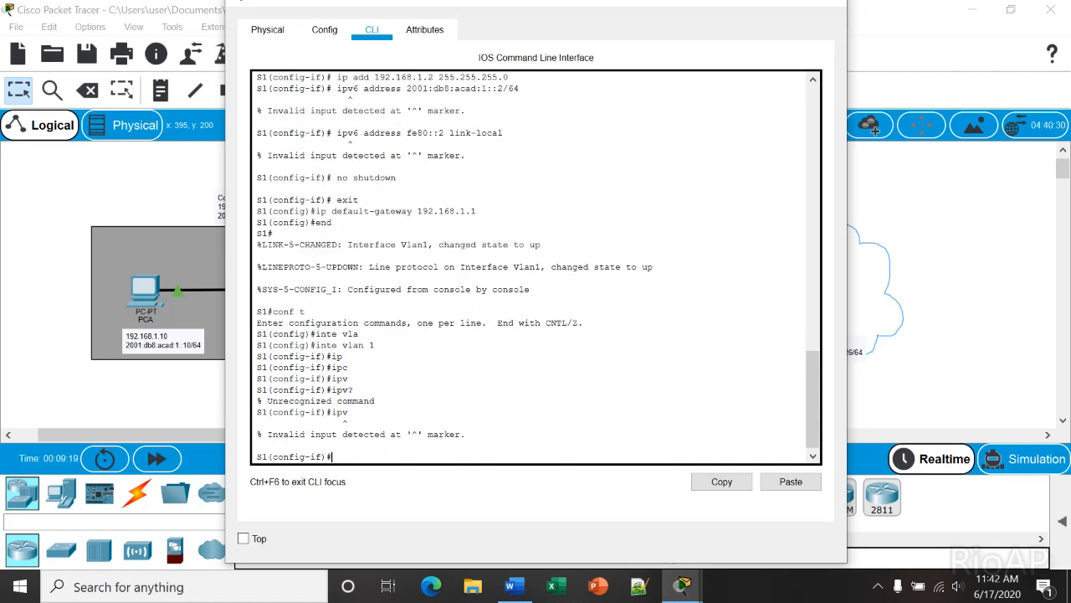
List S1's interface configuration commands with ? and ip?, and review the pasted ipv6 address lines in the output
text(?ip?)
key(Return)
key(Return)
key(Return)
key(Return)
key(Return)
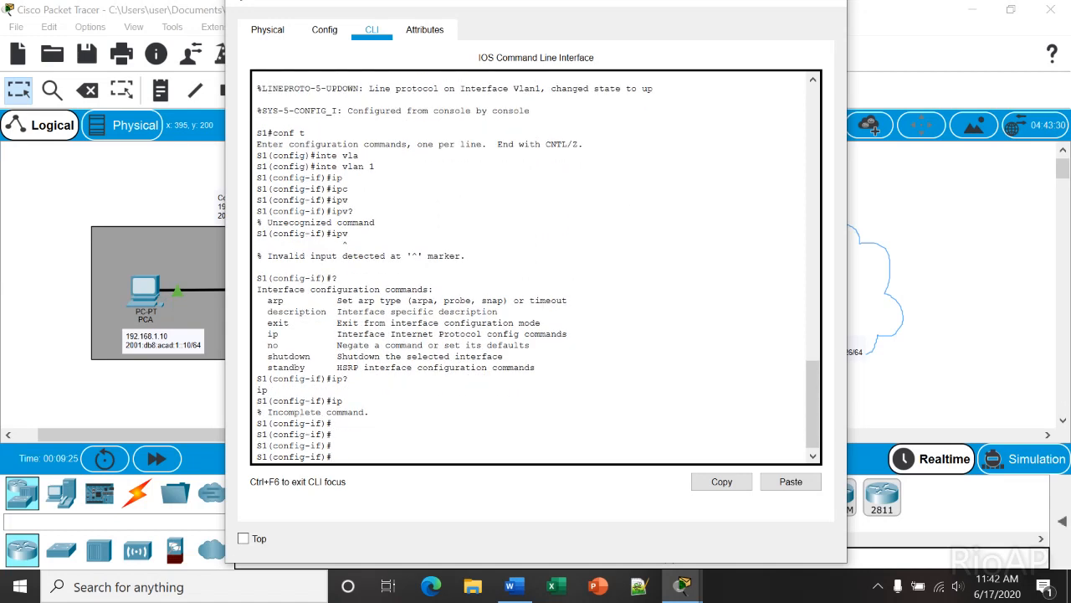
scroll(536, 267, up, 13)
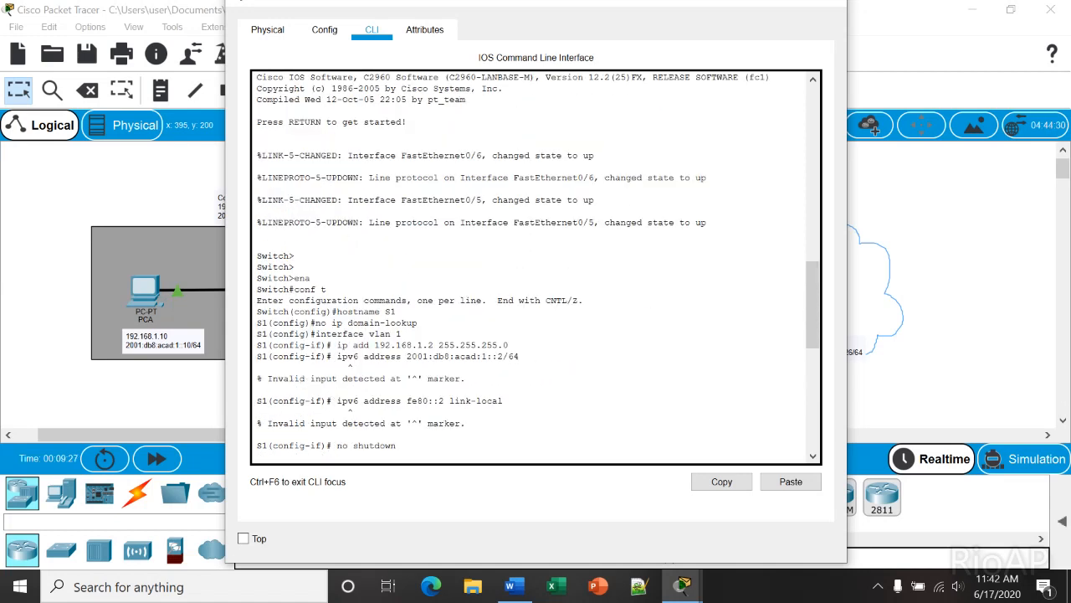
drag(304, 356, 519, 357)
scroll(535, 266, down, 13)
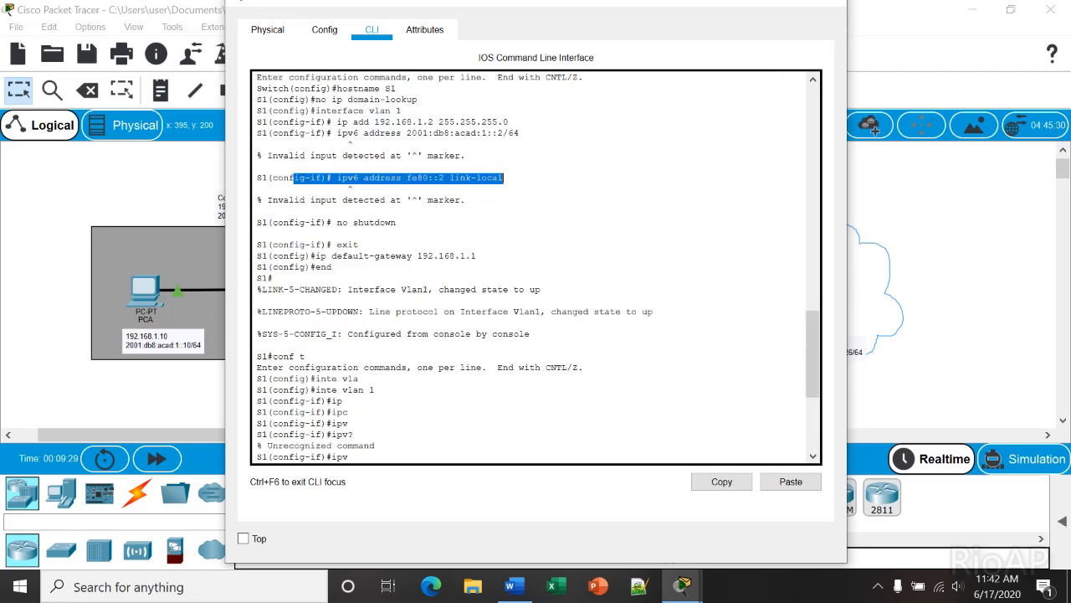
Leave interface and global configuration modes on S1 and save its configuration with write
text(exit)
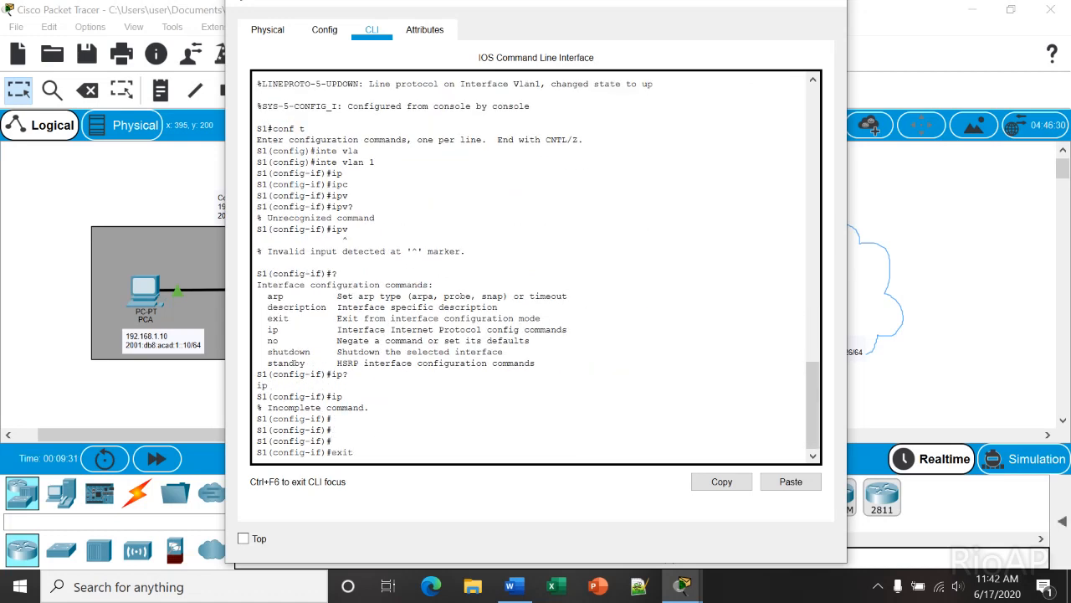
key(Return)
text(exi)
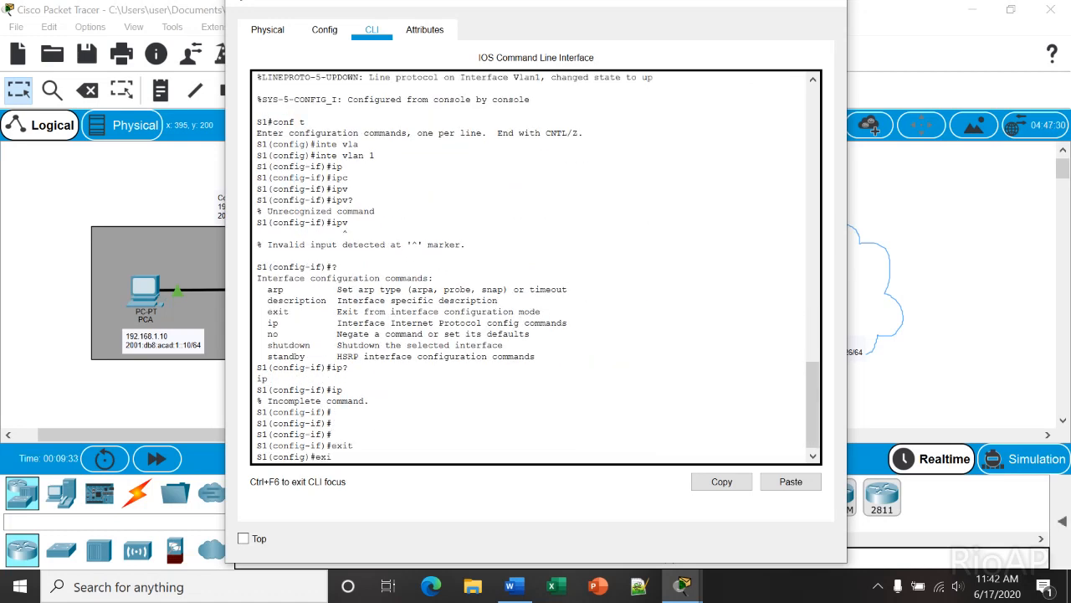
key(Return)
text(write)
key(Return)
Check S1's interface status and addresses with sh ip int br and return to the topology
text(sh ip int br)
key(Return)
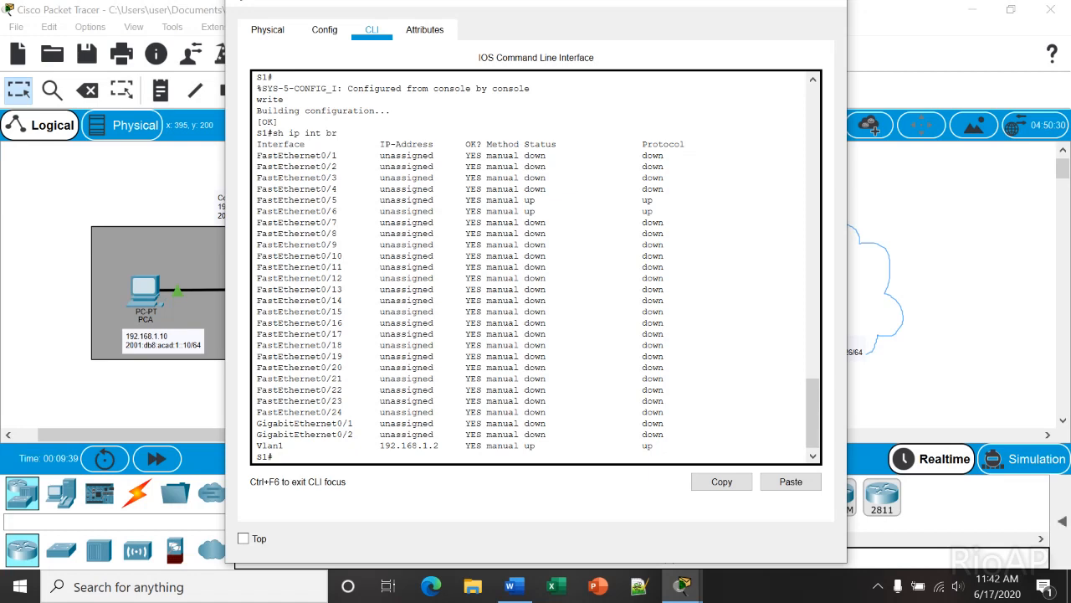
click(159, 400)
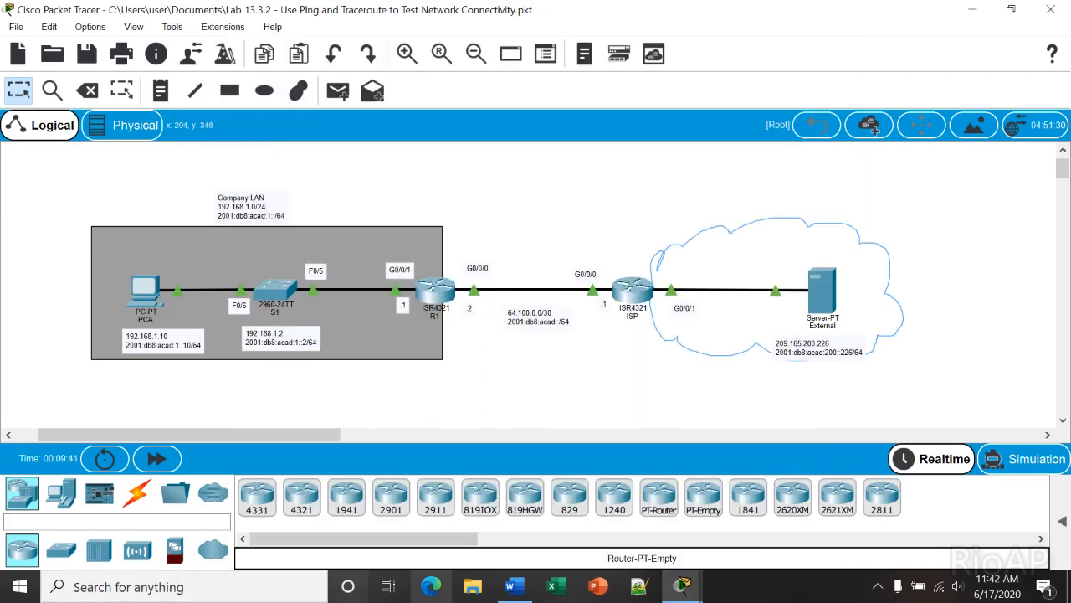
Switch to the lab document in Word and copy Step 5's IP host table, from ip host Externalv4 through end
click(514, 586)
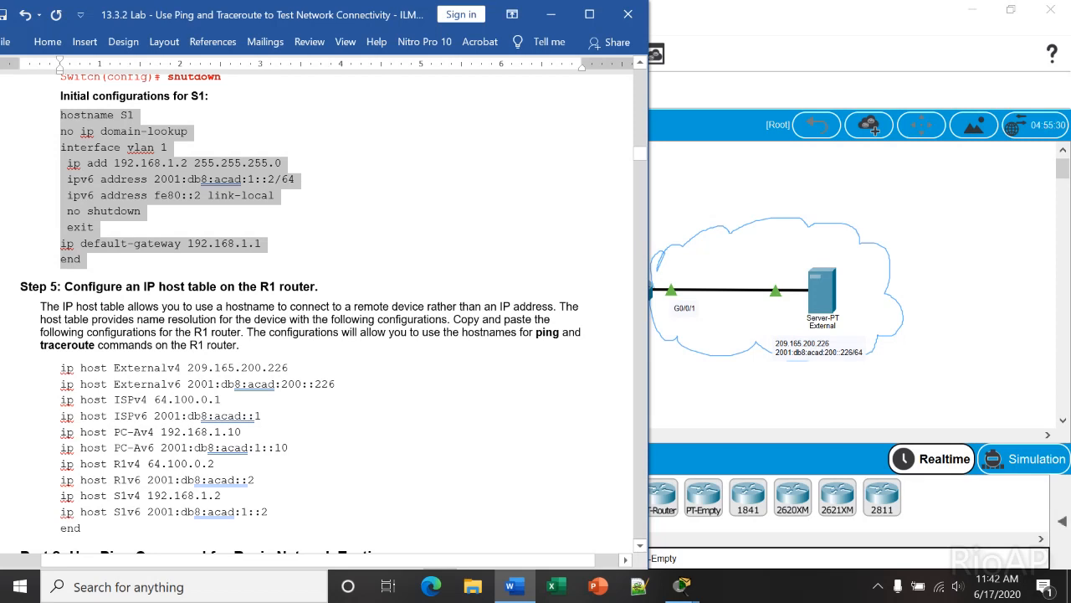
scroll(318, 310, down, 3)
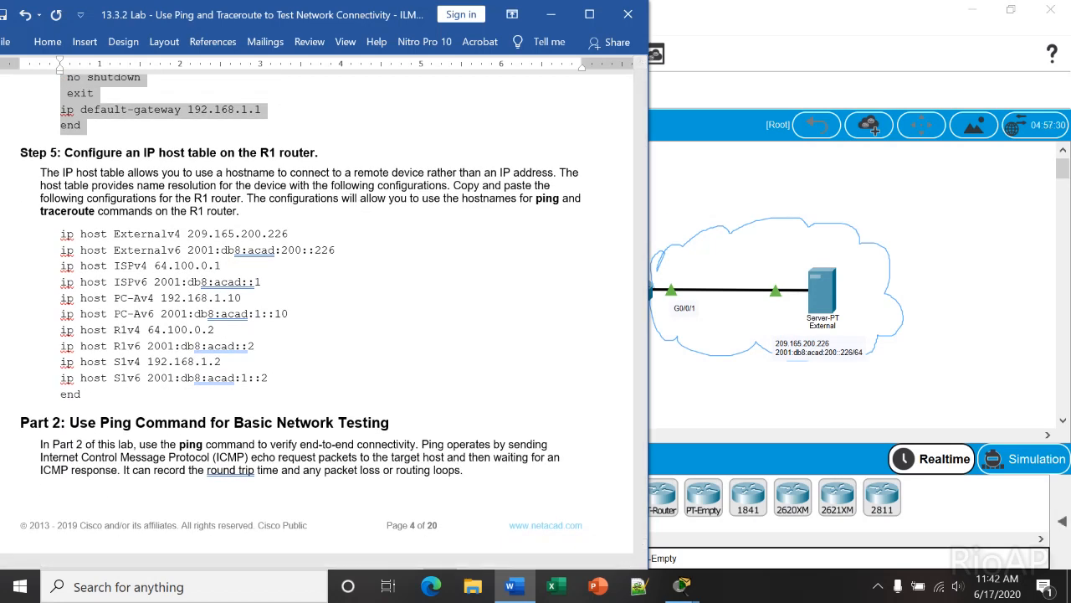
click(878, 586)
click(894, 519)
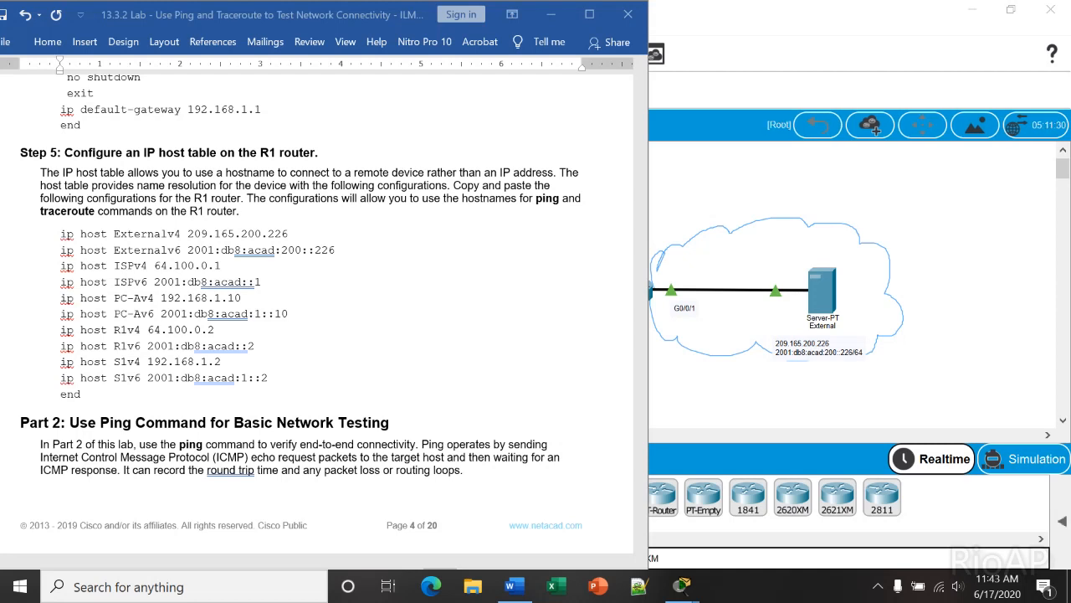
key(alt+Tab)
drag(60, 234, 82, 395)
right_click(144, 343)
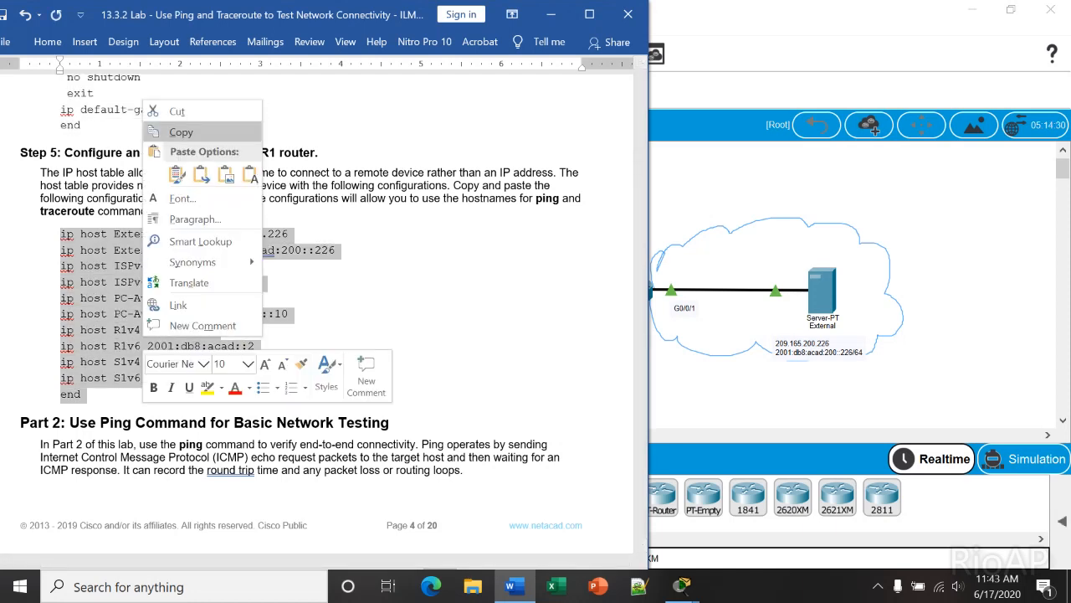
click(181, 132)
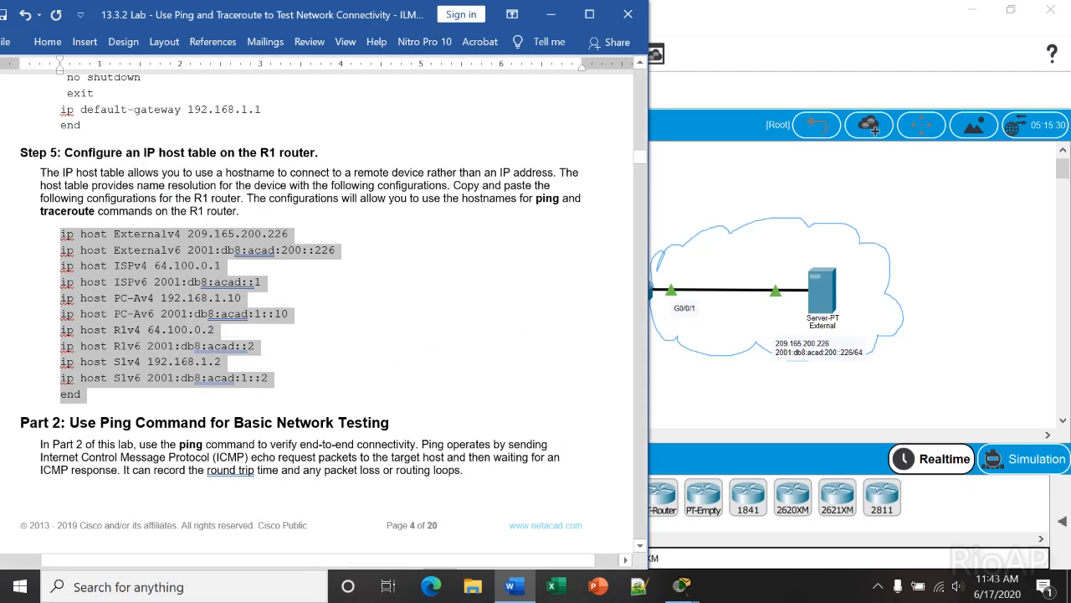
Switch to Packet Tracer, enter global configuration mode in router R1's CLI and paste the copied host table
key(alt+Tab)
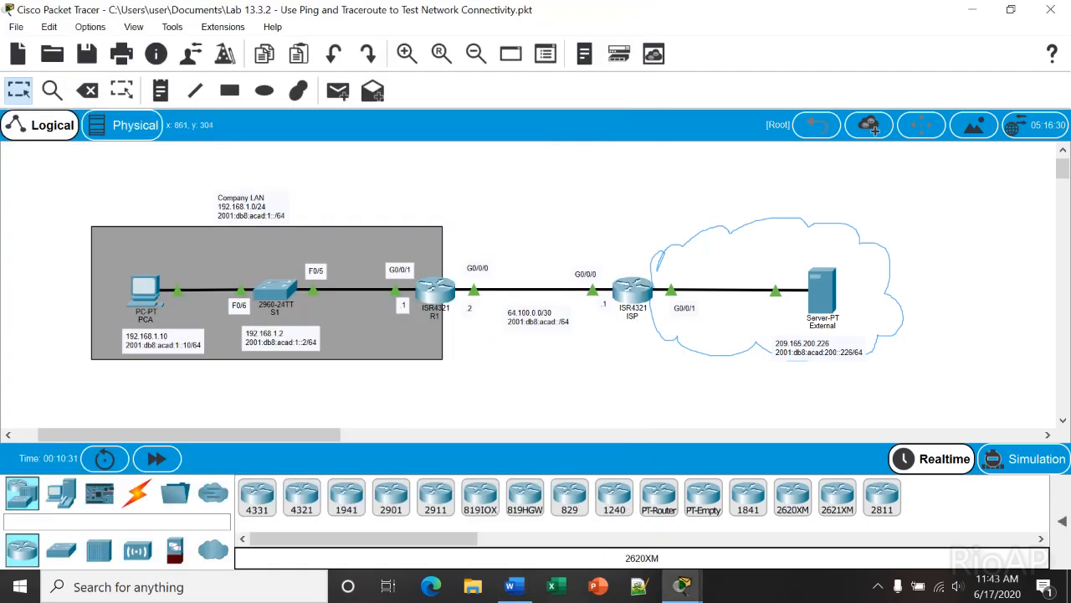
click(435, 289)
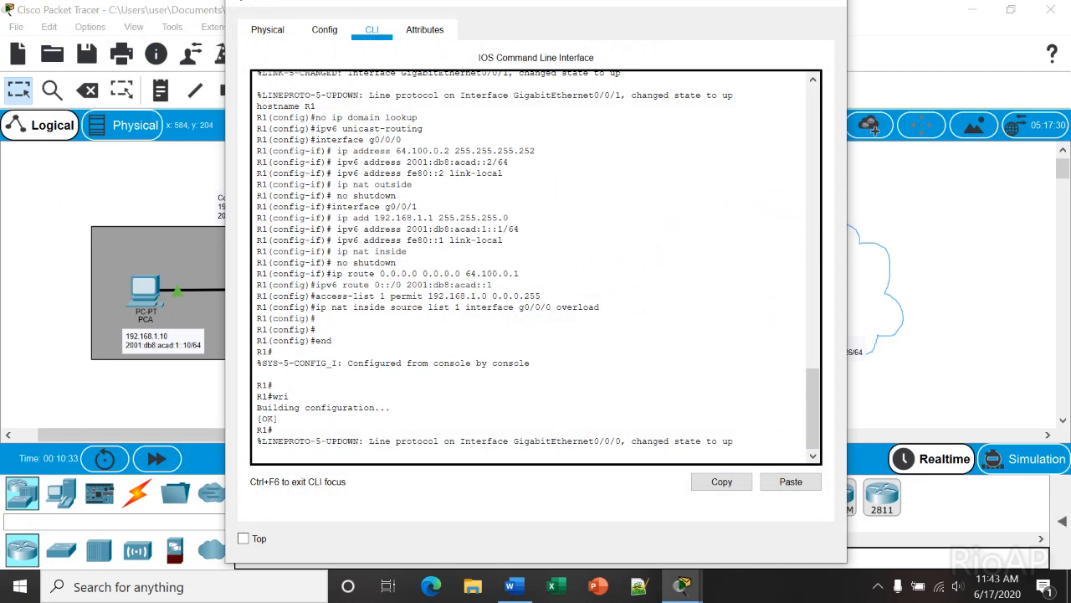
key(Return)
text(conf t)
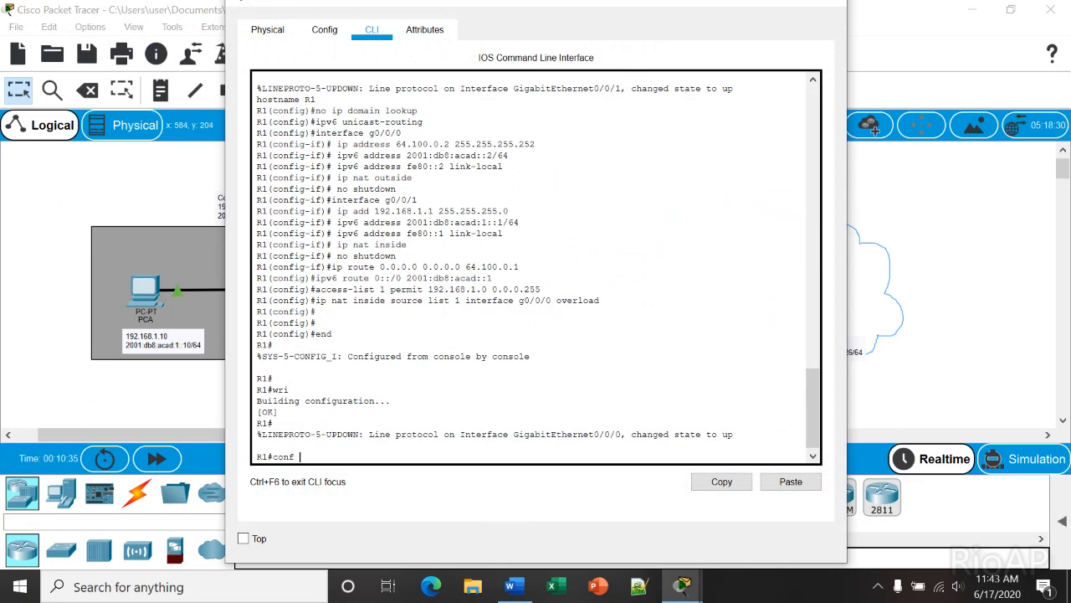
key(Return)
right_click(445, 297)
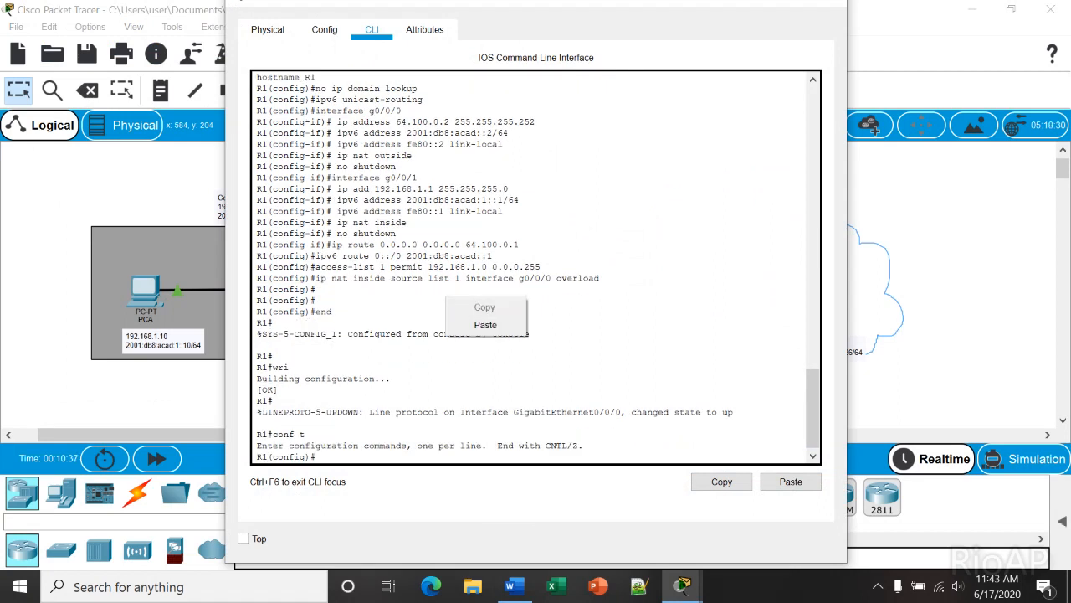
click(791, 482)
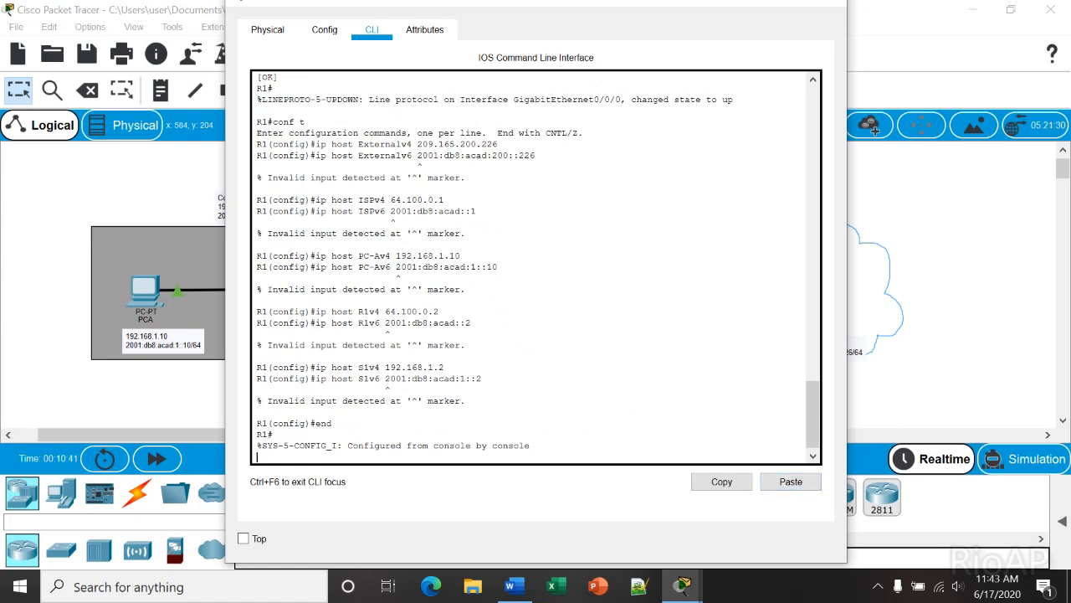
Review the pasted Externalv6 line, display R1's running configuration with sh run and examine its ip host entries
drag(257, 154, 422, 166)
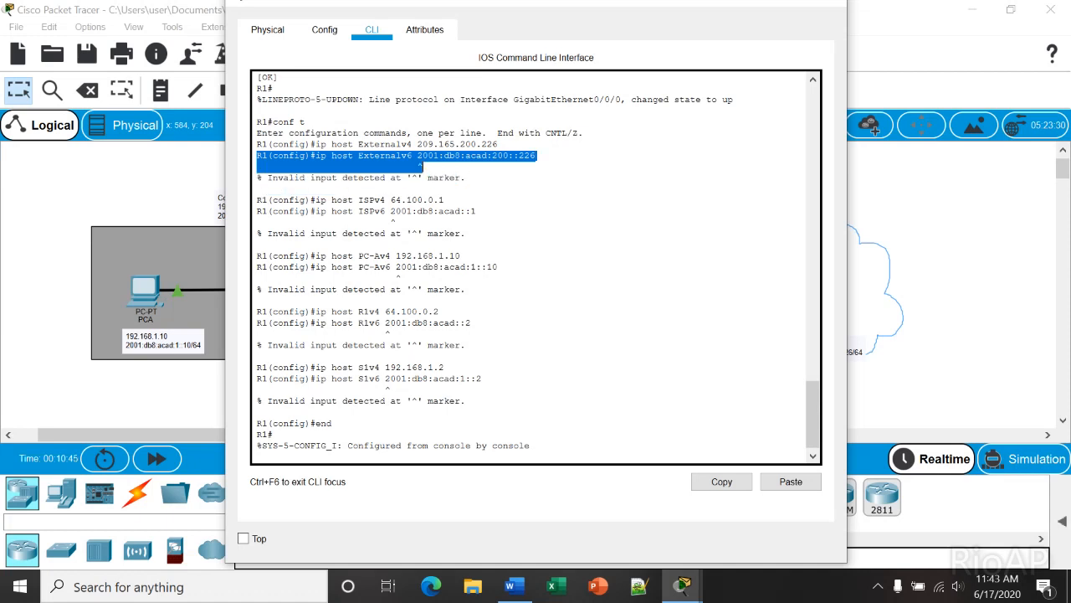
click(422, 167)
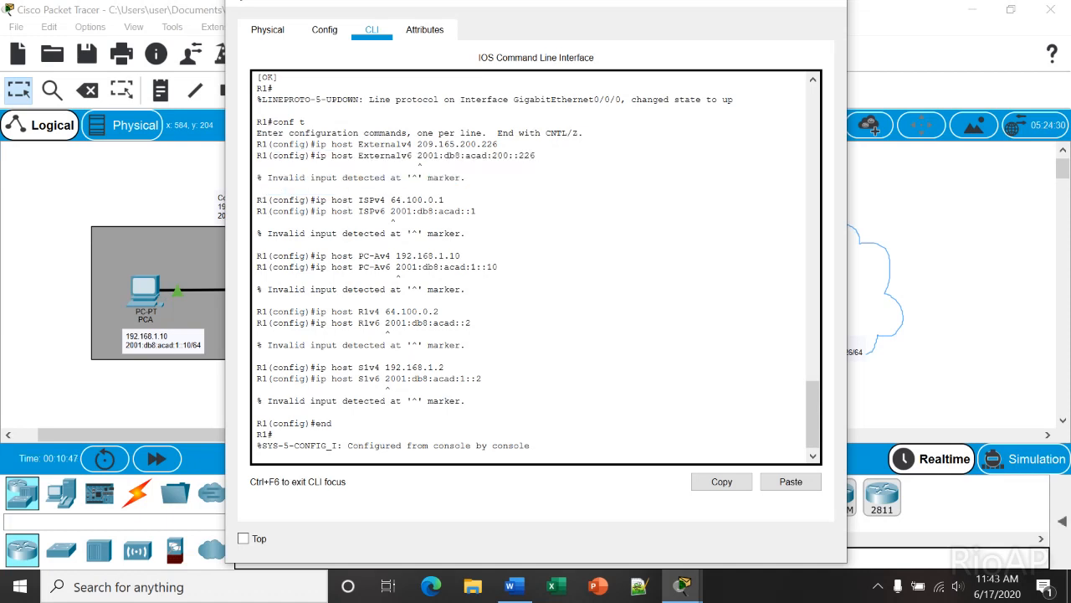
key(Return)
key(Return)
key(Return)
text(sh r)
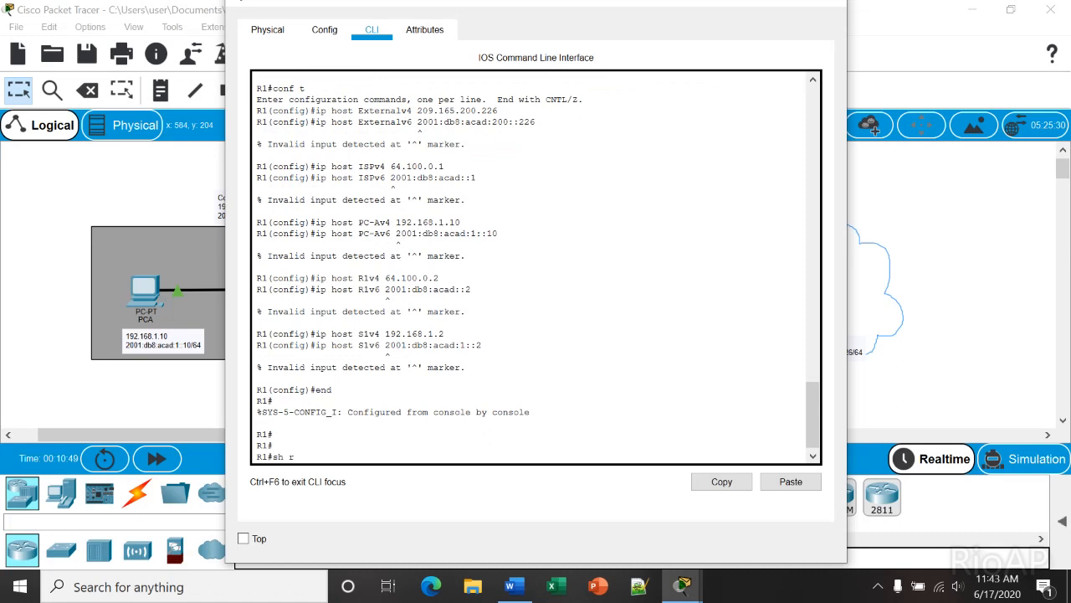
text(un)
key(Return)
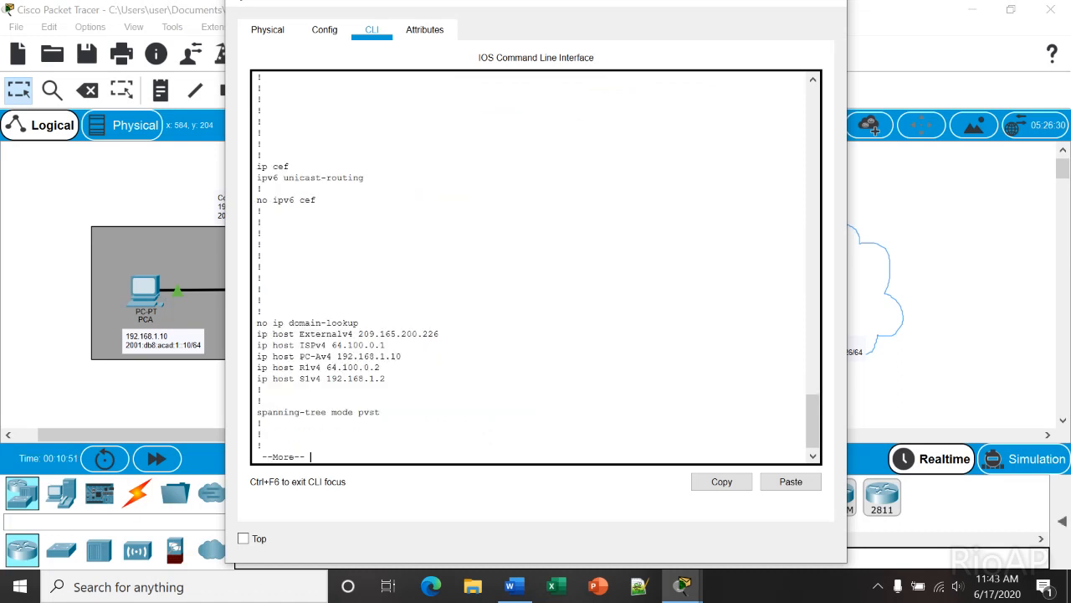
drag(257, 367, 273, 335)
drag(393, 345, 375, 357)
click(385, 367)
Stop the running configuration output on R1 and save its configuration with wr
key(ctrl+c)
text(wr)
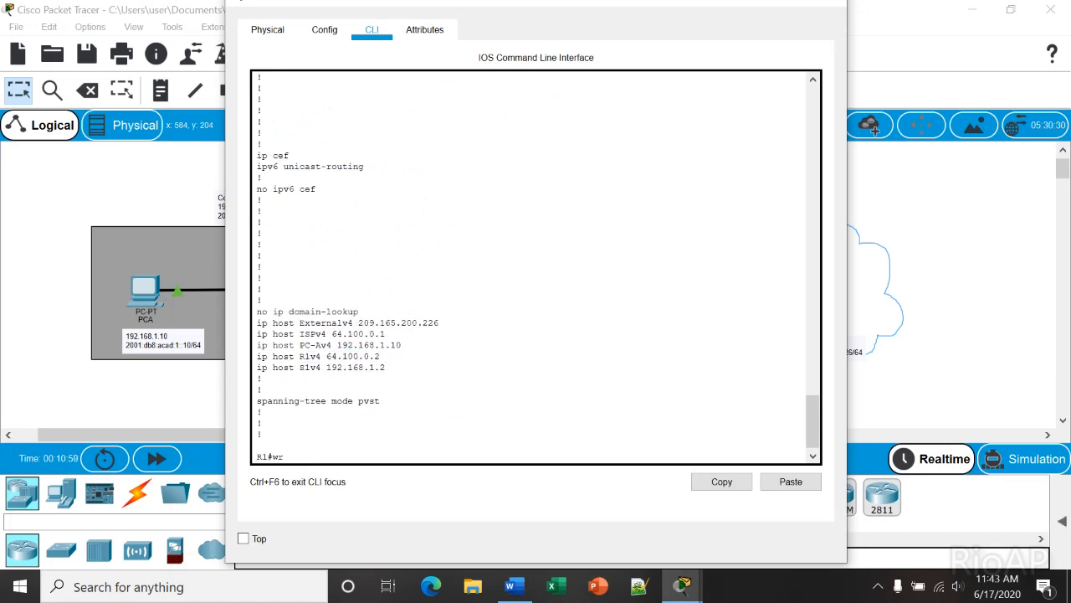
key(Return)
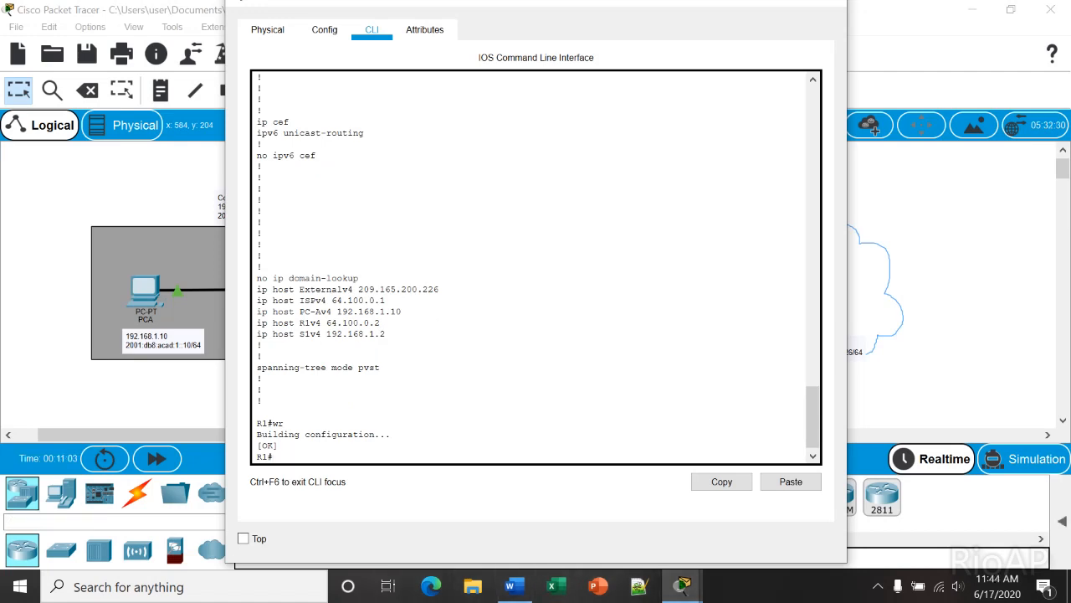
Switch to the lab document in Word and read Part 2 through Step 1's ping tests from PC-A to its default gateway
click(510, 586)
scroll(502, 452, down, 3)
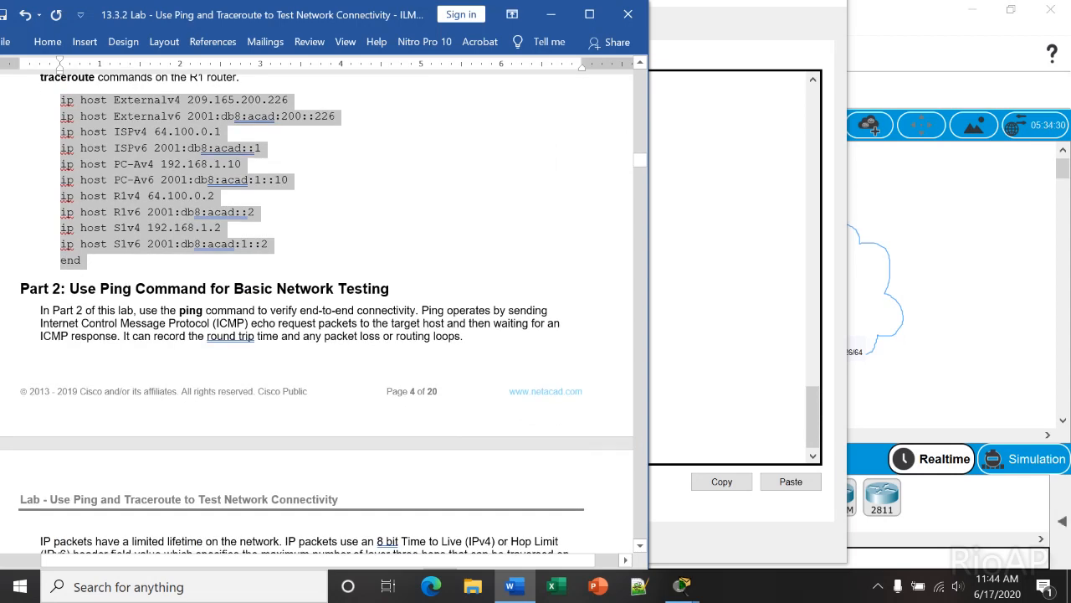
scroll(502, 452, up, 3)
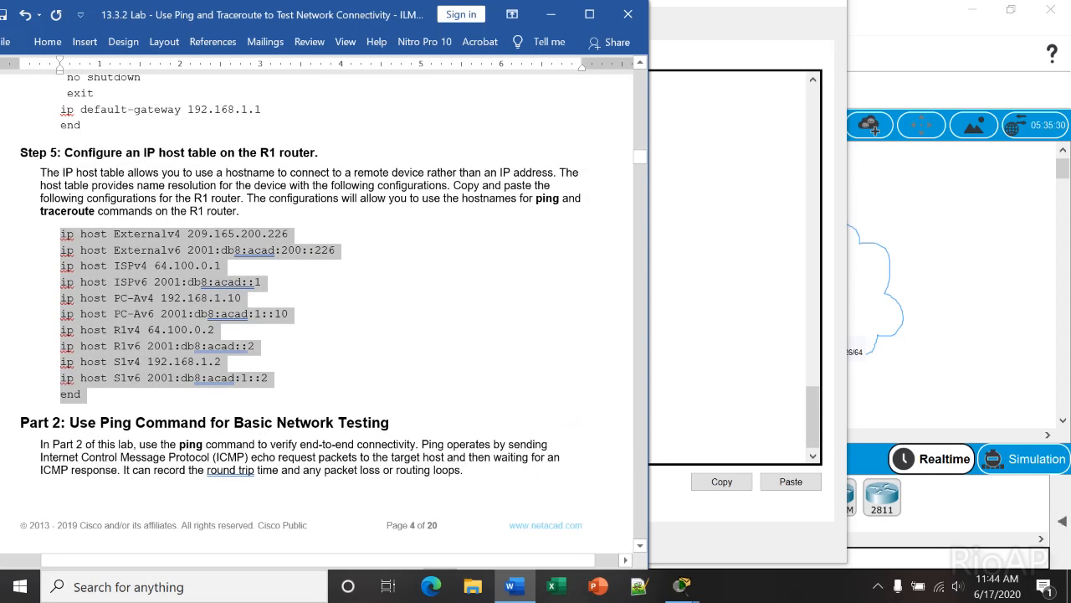
scroll(317, 314, down, 3)
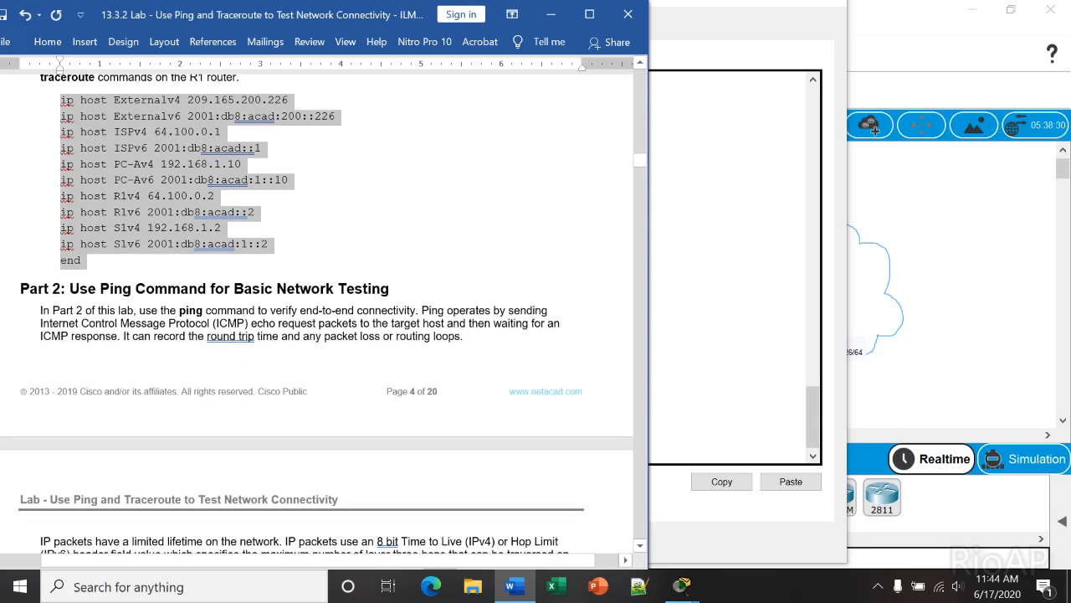
scroll(317, 314, down, 3)
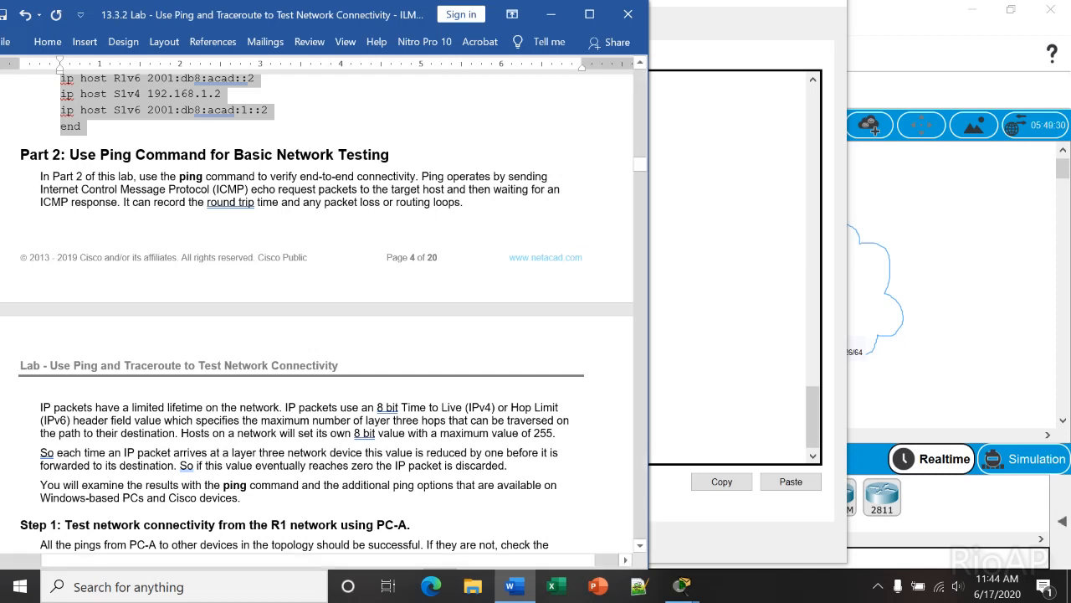
scroll(318, 310, down, 6)
scroll(318, 310, down, 3)
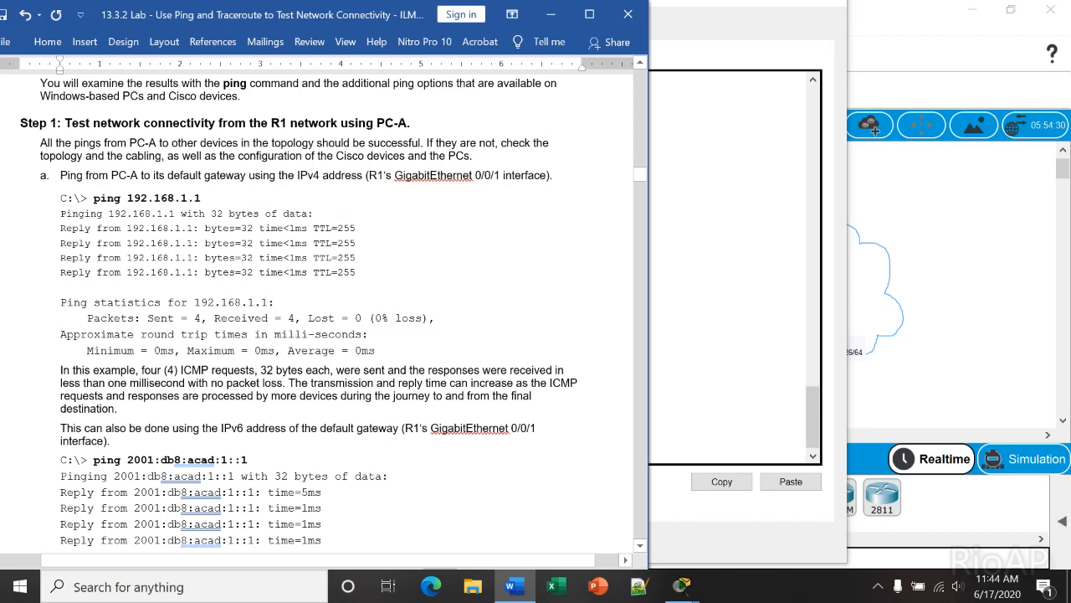
Switch to Packet Tracer, close R1's window and open PCA's desktop applications
click(738, 112)
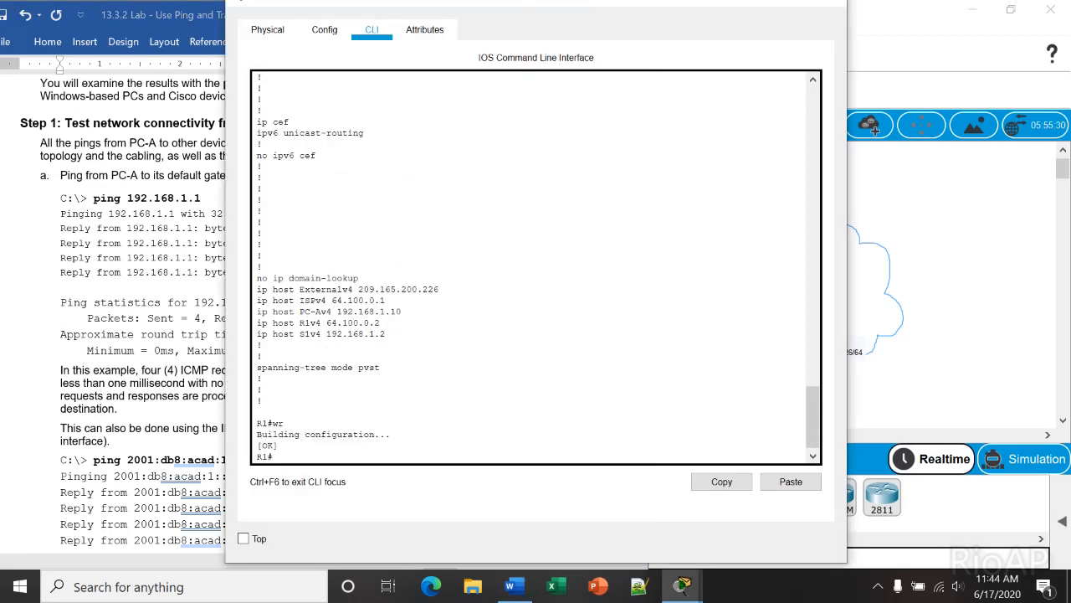
click(827, 3)
click(770, 50)
click(145, 290)
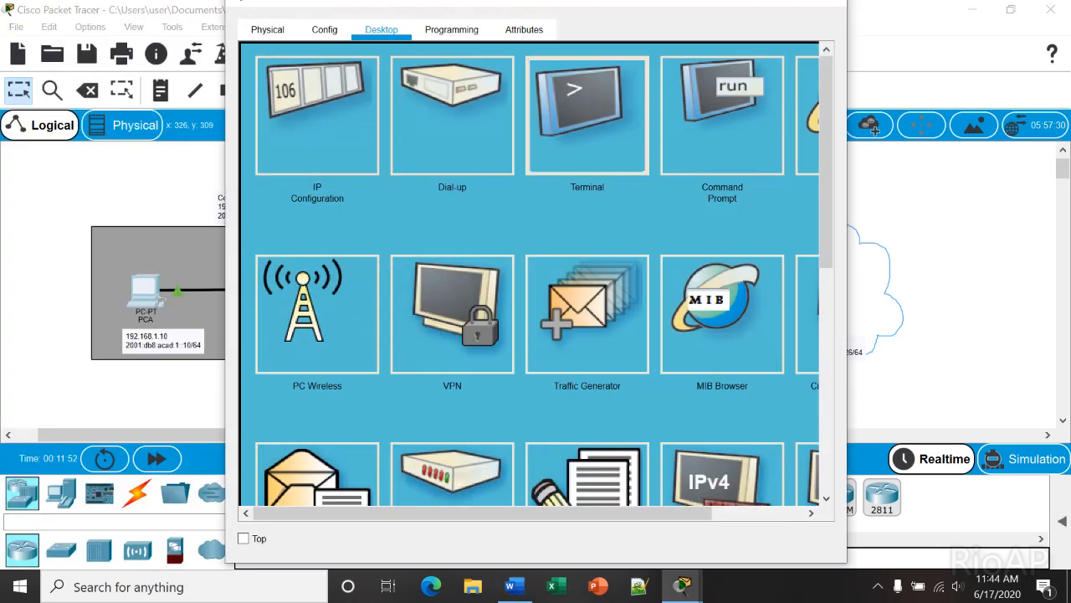
Open PCA's Command Prompt and ping the default gateway's IPv4 address 192.168.1.1
click(723, 116)
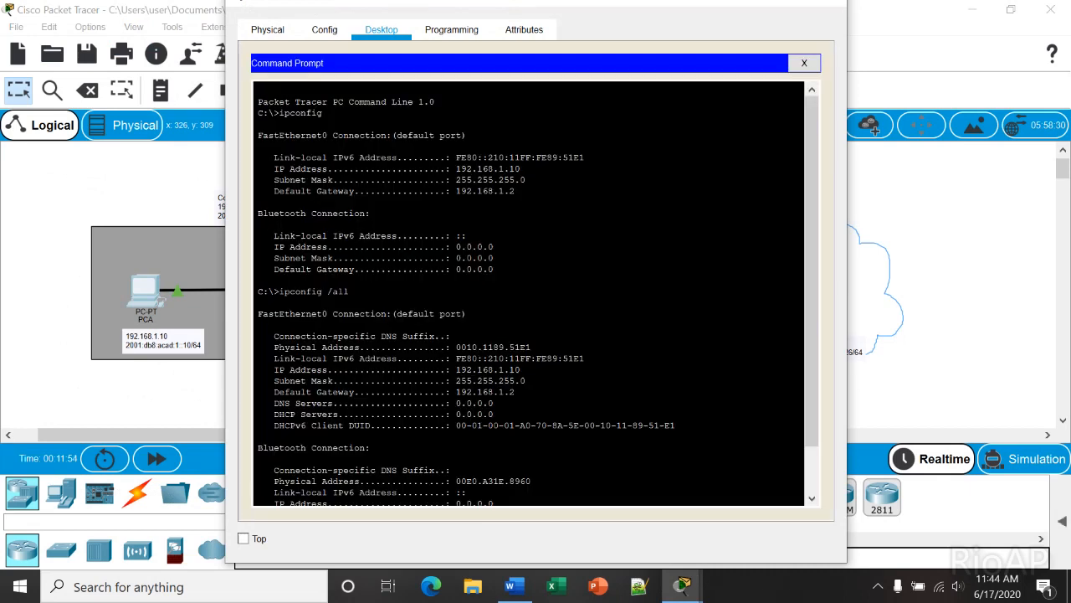
key(Return)
key(Return)
key(Return)
text(ping 191.)
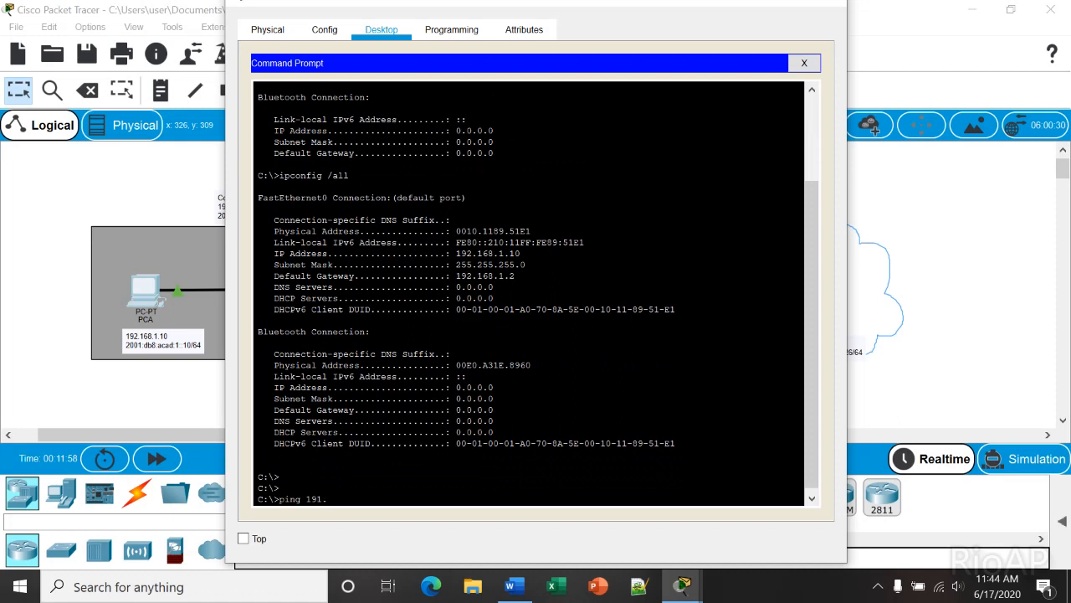
key(BackSpace)
text(2.168.1.1)
key(Return)
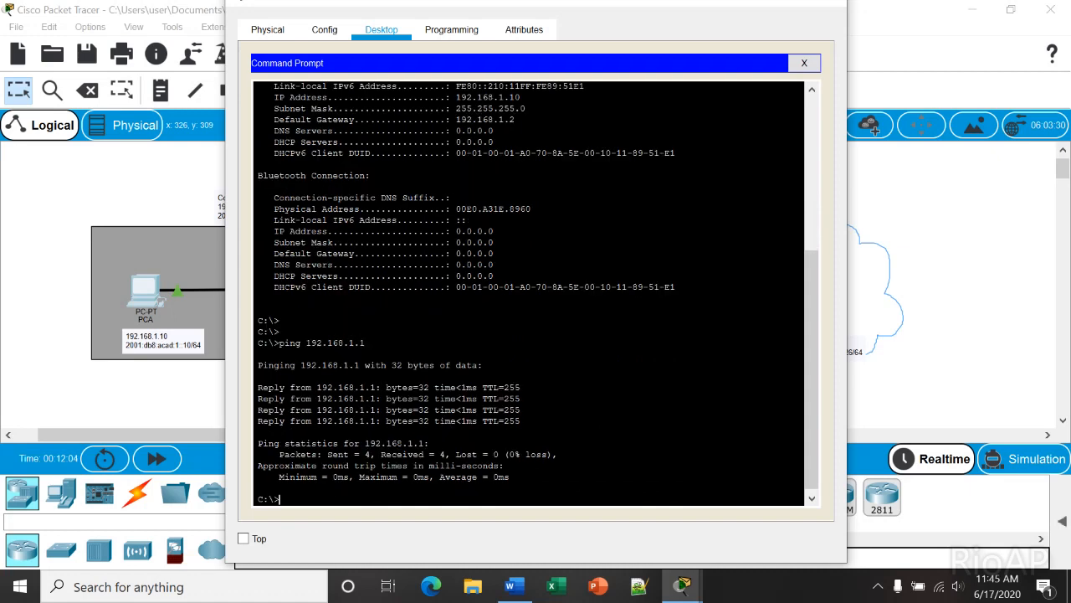
Display PCA's IP configuration with ipconfig
key(Return)
key(Return)
key(Return)
text(ipconfig)
key(Return)
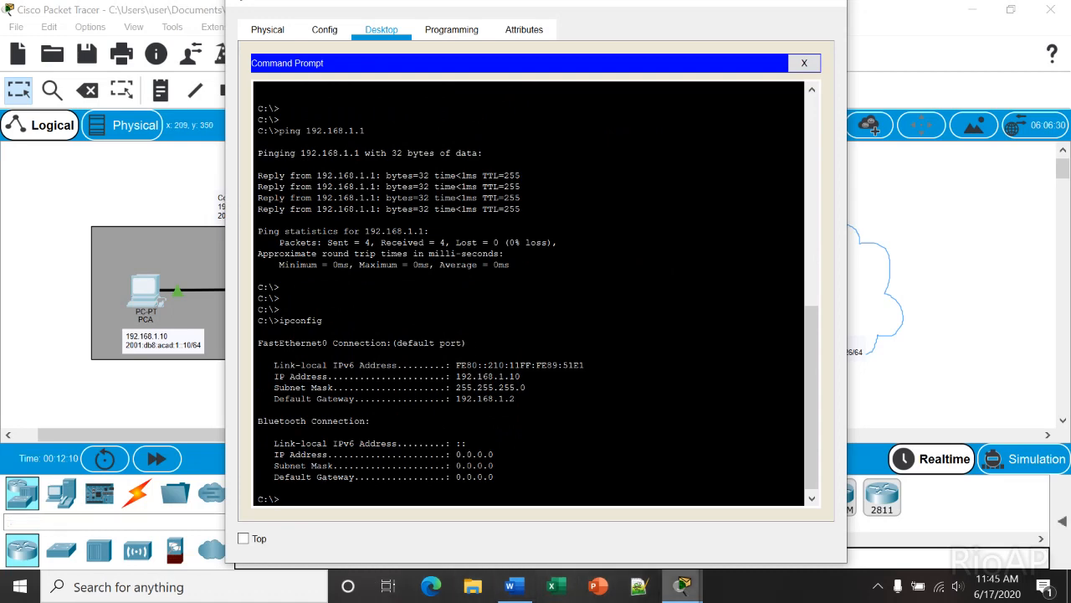
Compare PCA's replies from 192.168.1.1 with the sample ping output in the Word lab document
click(510, 586)
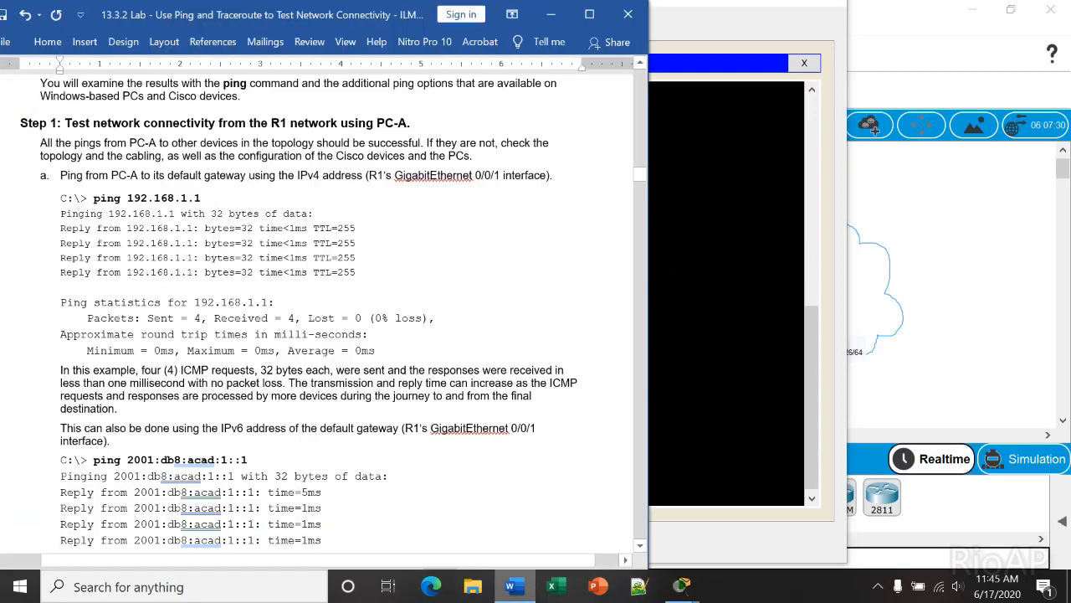
click(727, 354)
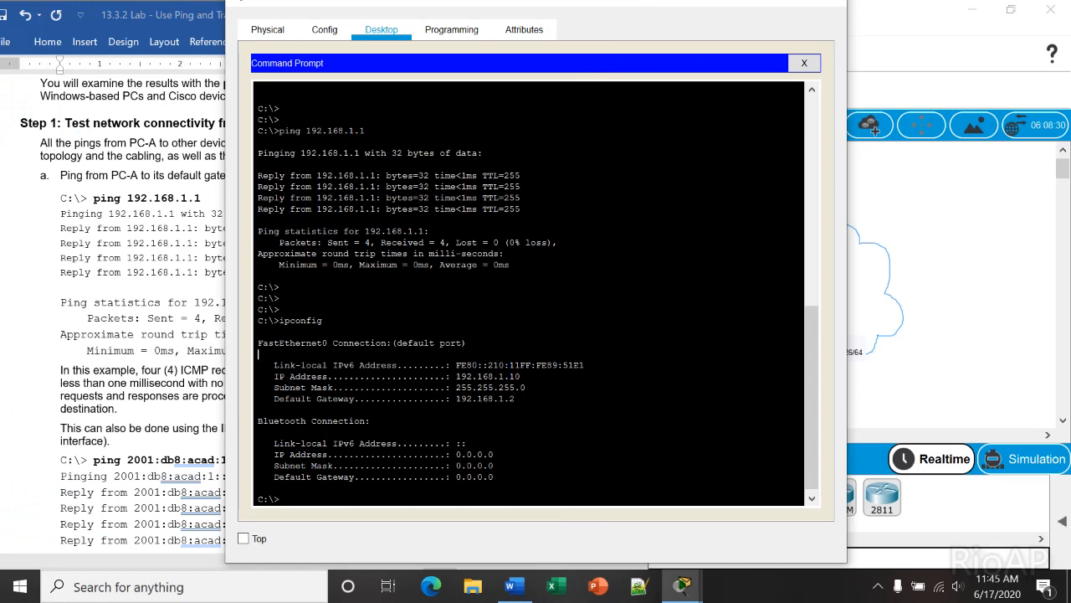
drag(258, 172, 524, 212)
click(510, 586)
drag(151, 228, 194, 302)
click(268, 334)
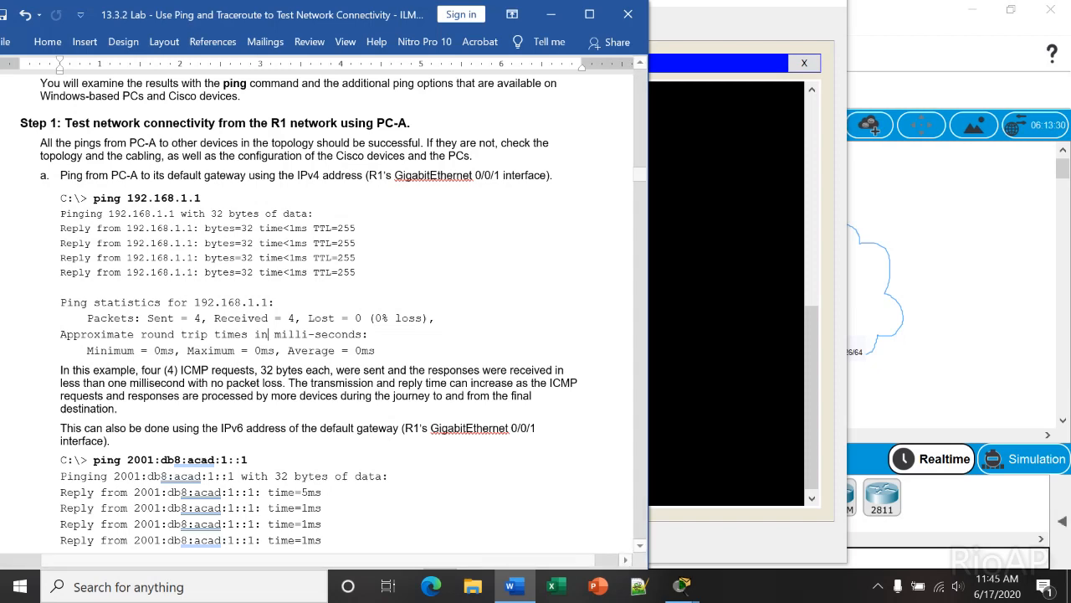
Switch to PCA's window, move it beside the lab document and ping the gateway's IPv6 address 2001:db8:acad:1::1
click(728, 29)
drag(653, 3, 802, 33)
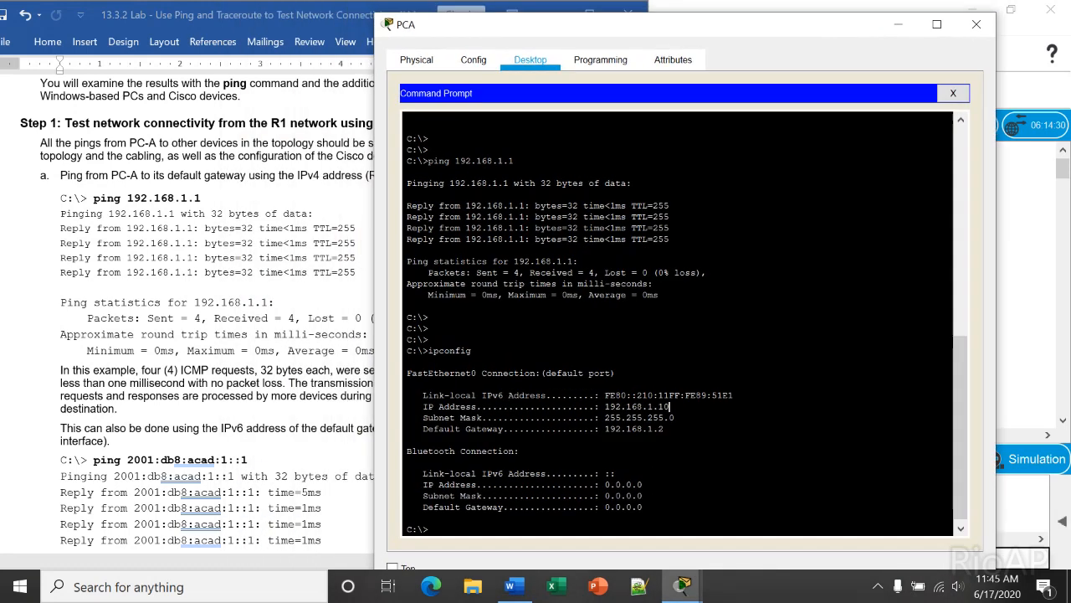
text(ping 2001:db8:acad:1::1)
key(Return)
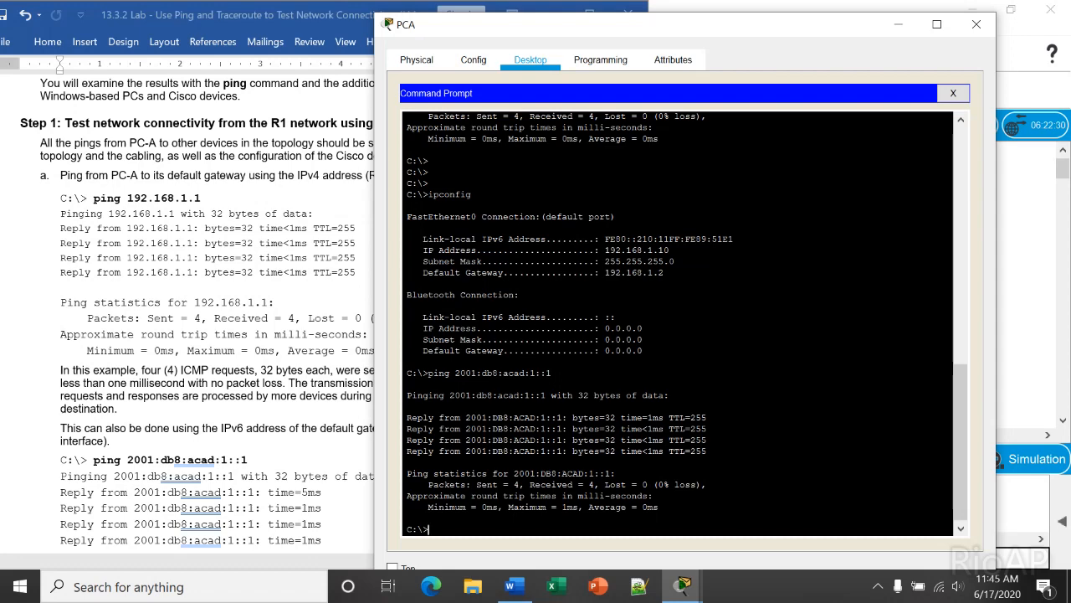
Switch to the lab document in Word and read Step 1b with its table of destinations to ping
click(268, 334)
scroll(268, 334, down, 3)
scroll(302, 314, down, 3)
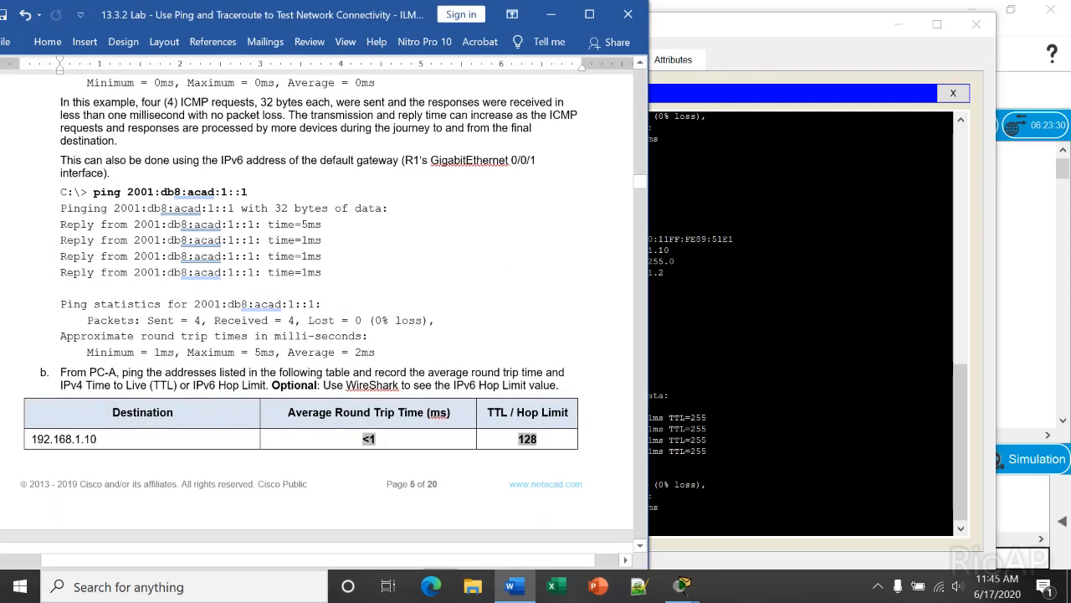
scroll(318, 313, down, 3)
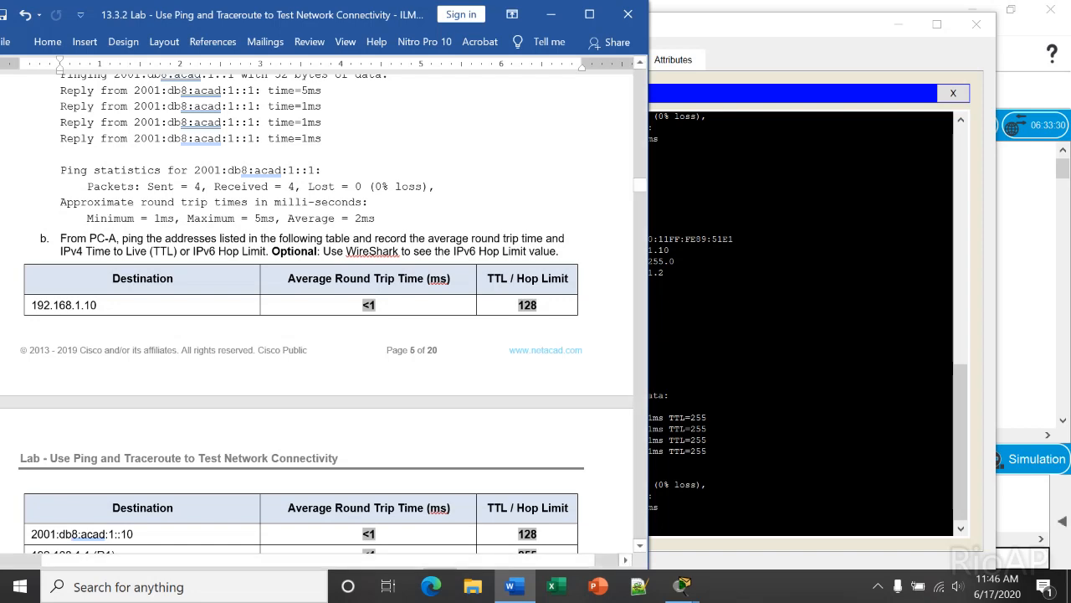
Switch back to PCA's Command Prompt and ping 192.168.1.10, the first destination in the table
key(alt+Tab)
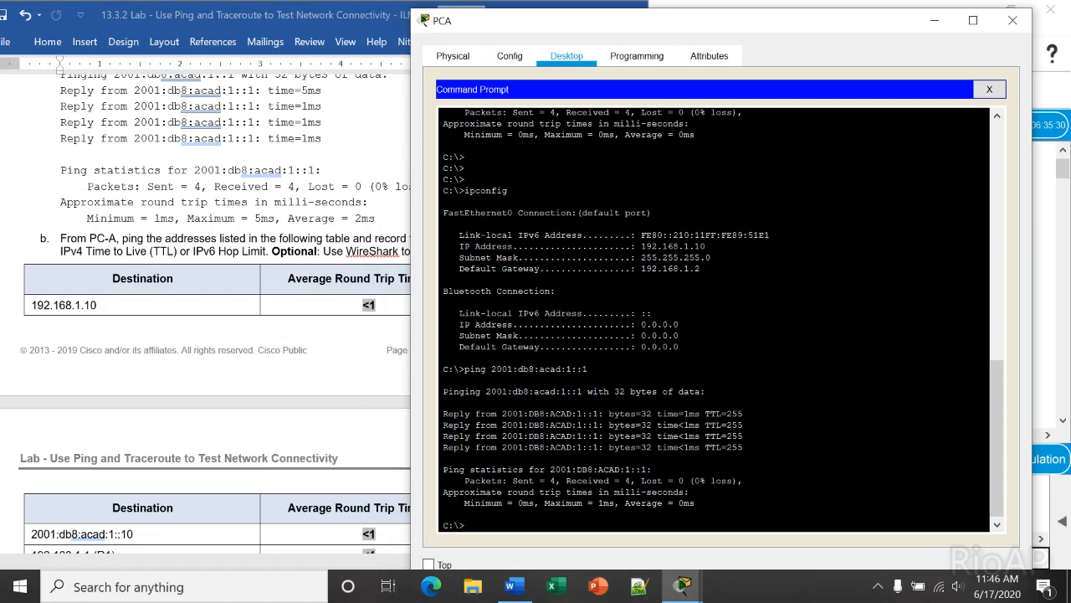
key(Return)
key(Return)
key(Return)
key(Return)
key(Return)
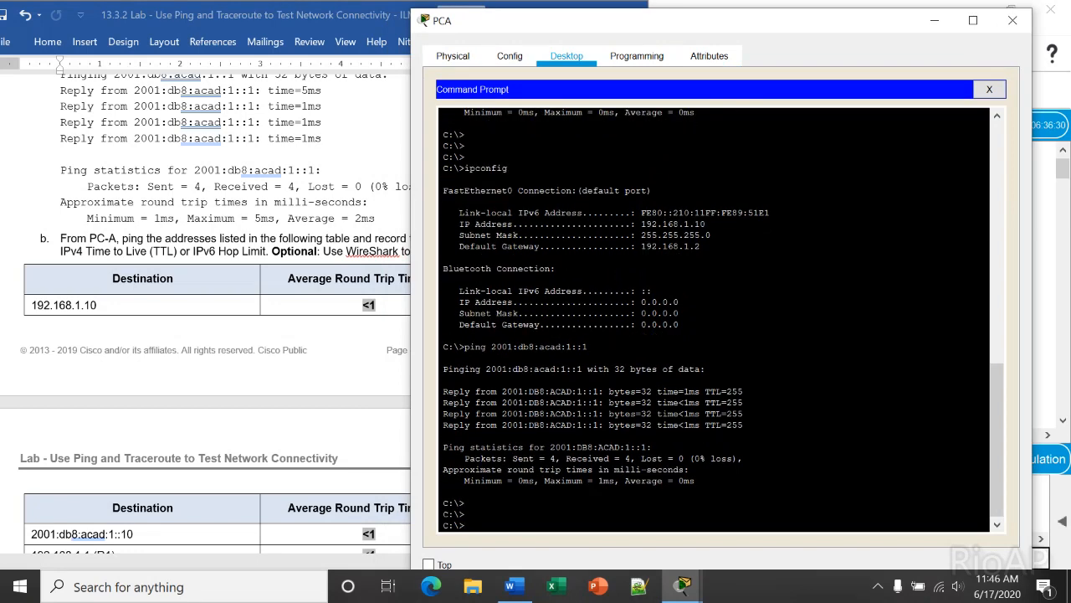
text(ping 192,)
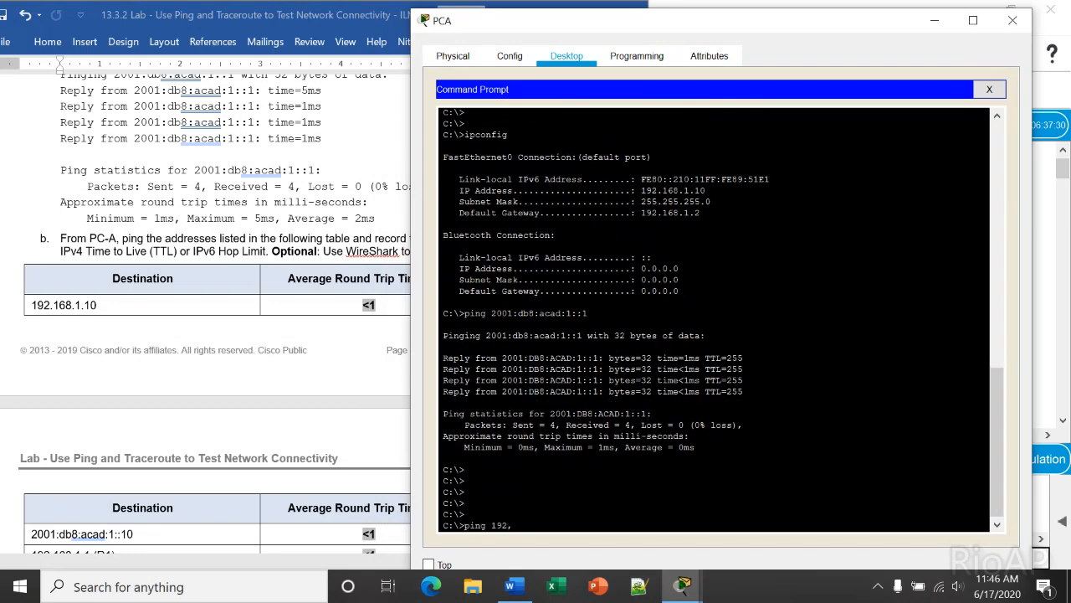
text(.168.1.10)
key(Return)
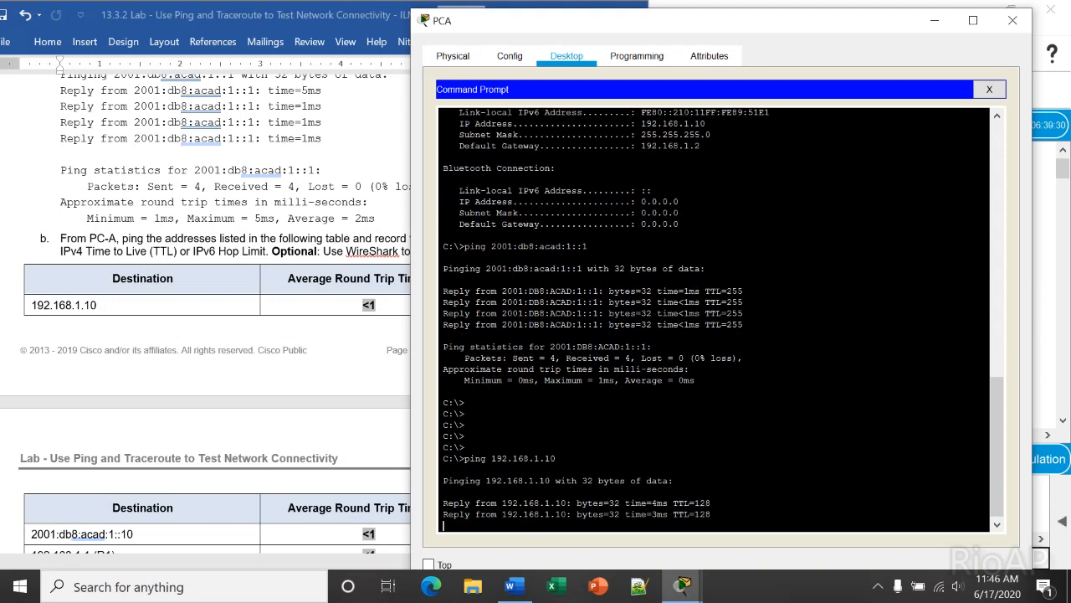
Move PCA's window aside and compare the average round trip time for 192.168.1.10 with the lab table
drag(712, 21, 814, 14)
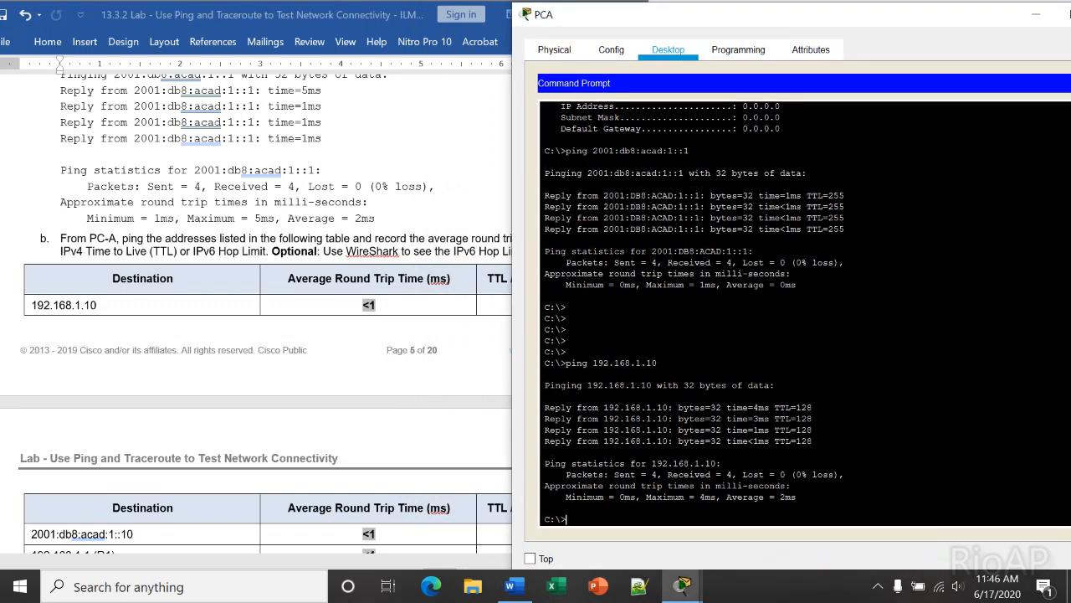
drag(726, 497, 791, 497)
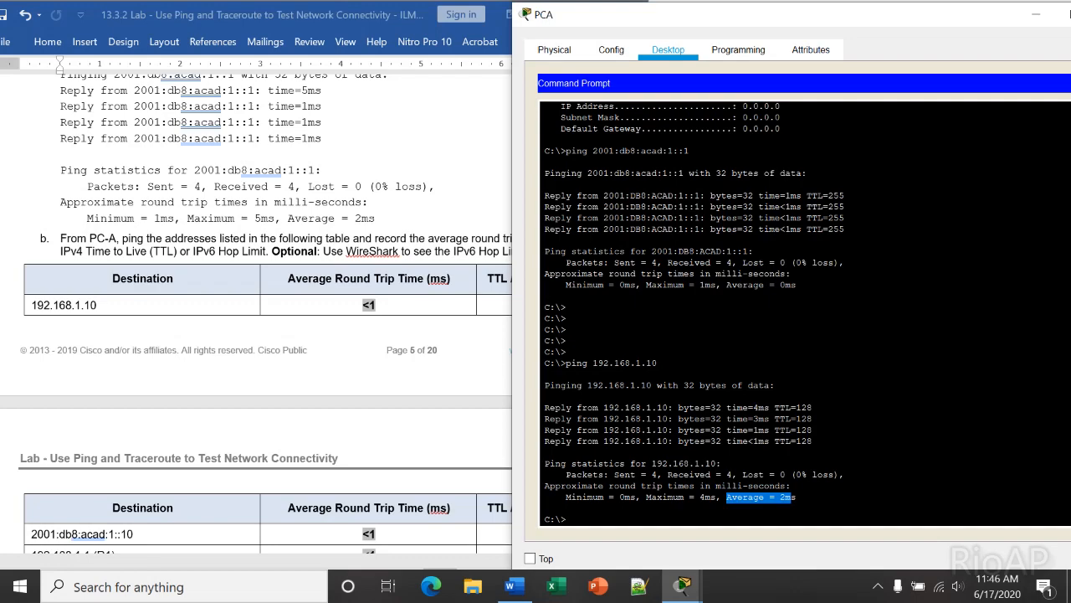
drag(808, 14, 873, 21)
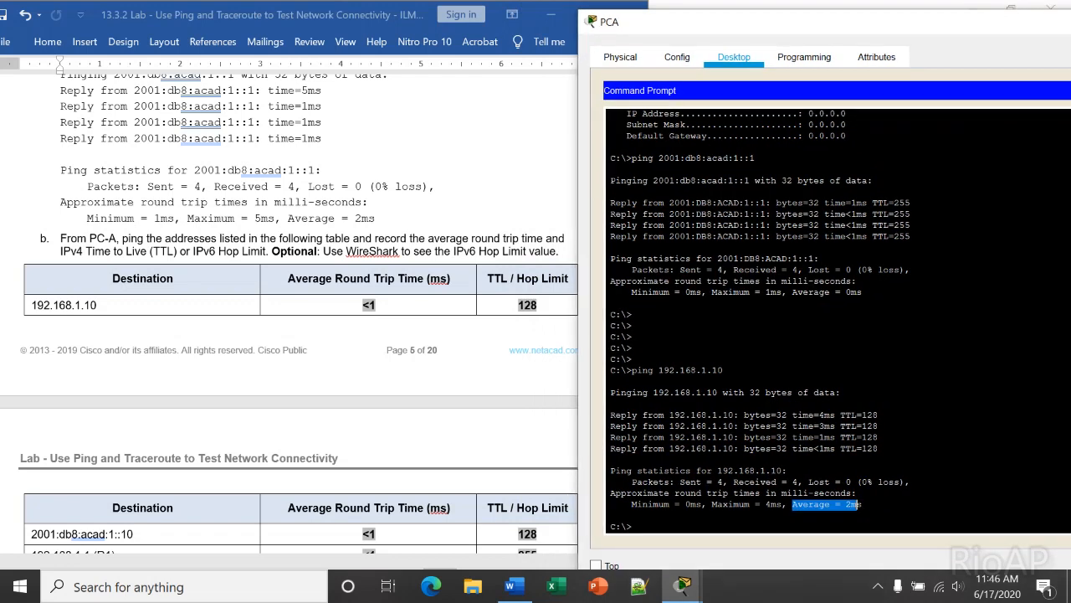
drag(795, 22, 658, 13)
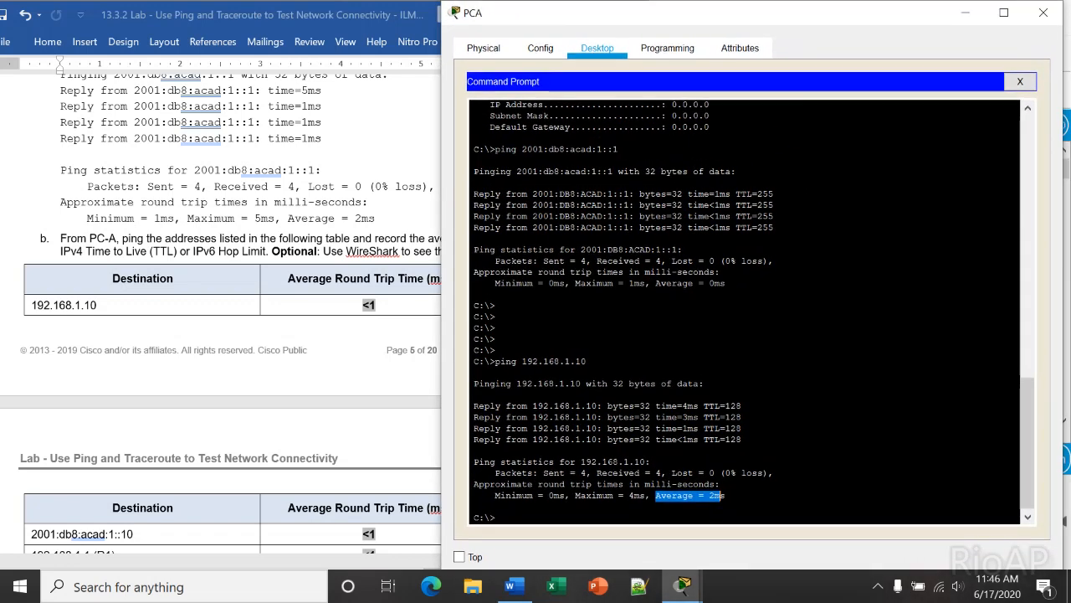
Look up the next destination in the lab table and ping 2001:db8:acad:1::10 from PCA
scroll(221, 316, down, 10)
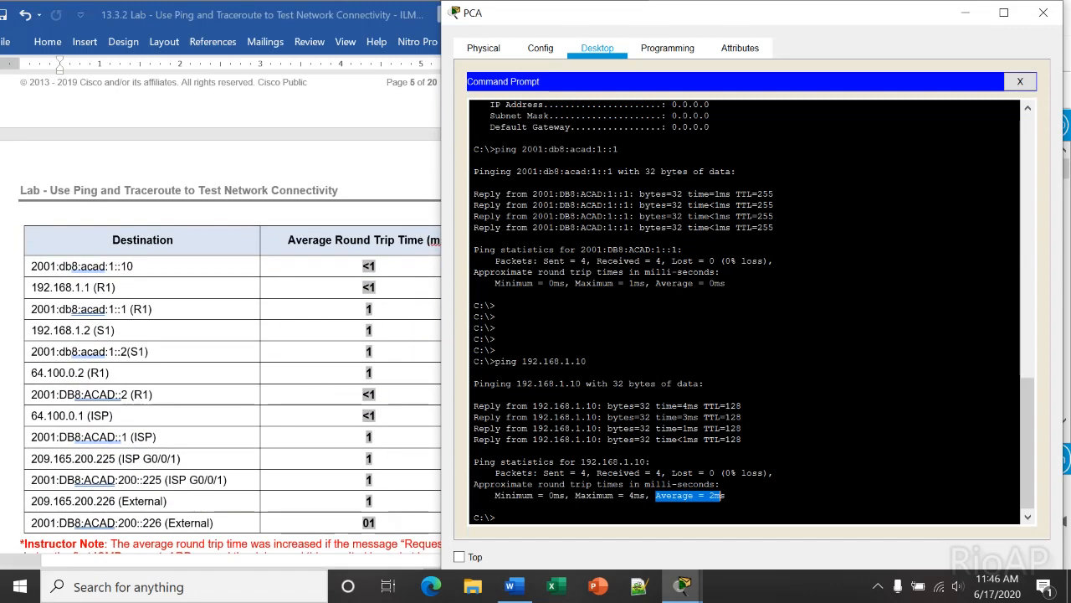
click(544, 406)
text(pin)
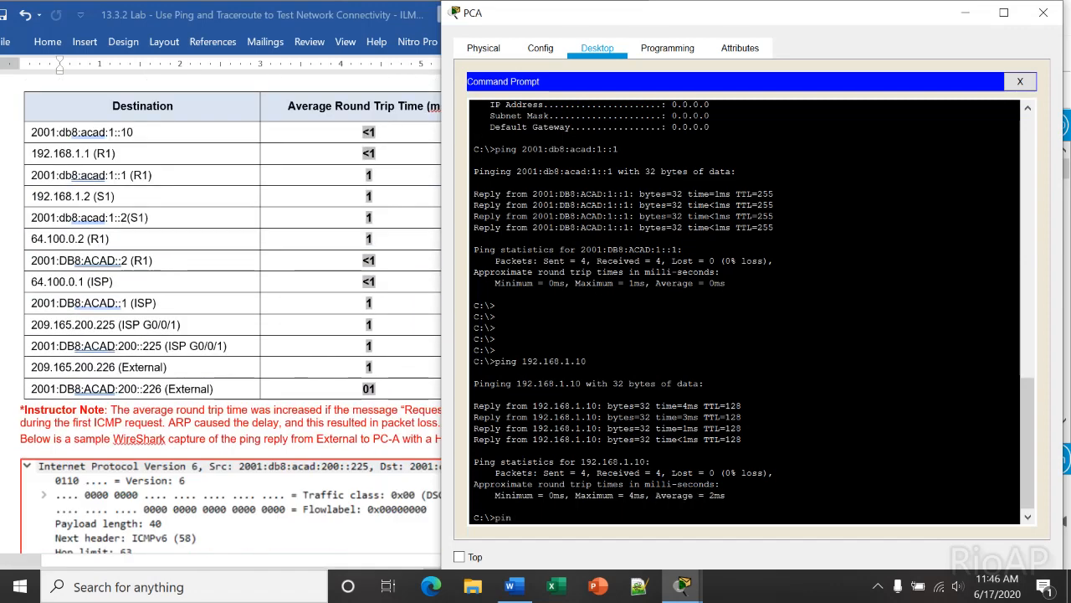
text(g 200)
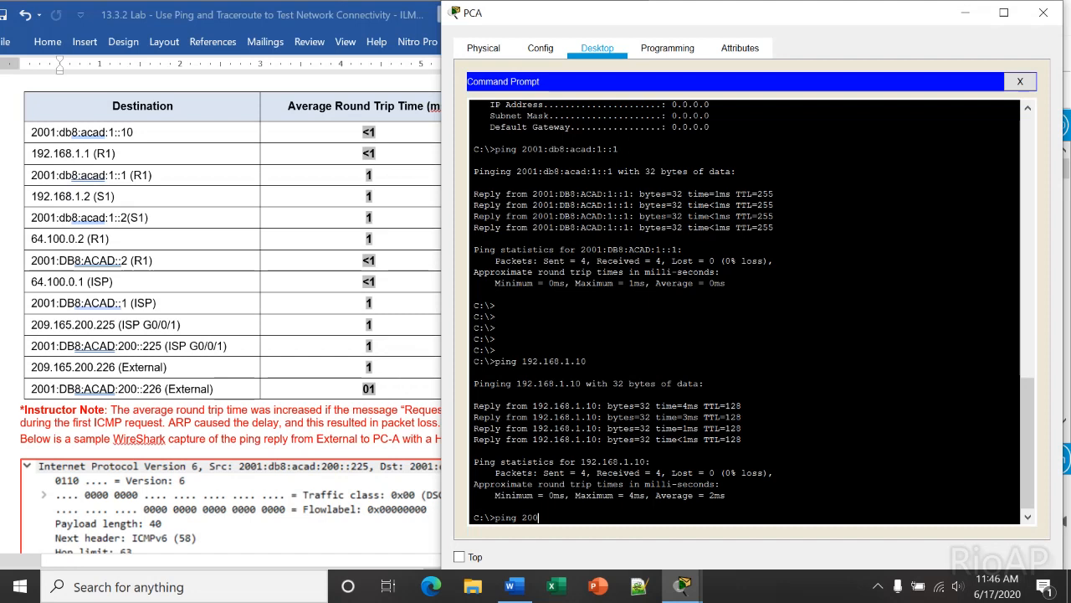
text(1:db)
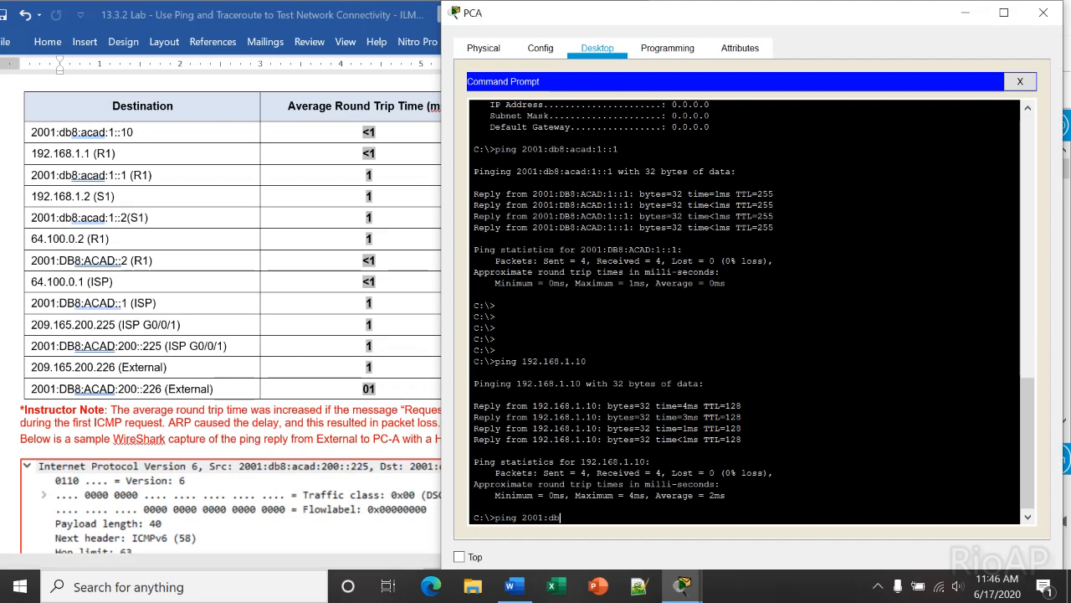
text(8:acad:1::10)
key(Return)
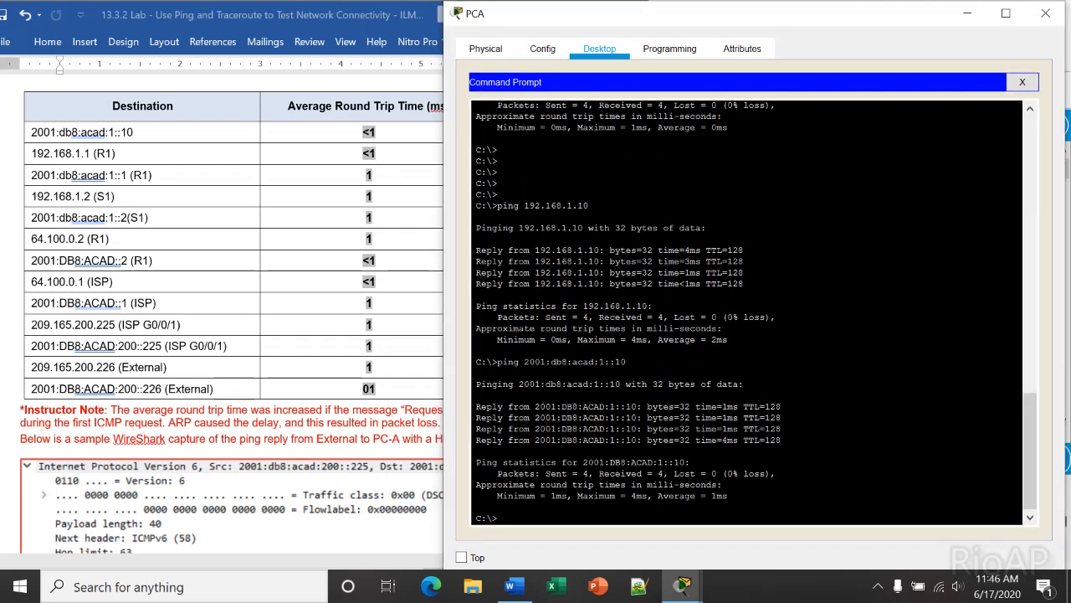
Ping R1's addresses 192.168.1.1 and 2001:db8:acad:1::1 from PCA
text(ping 192.168/)
key(BackSpace)
text(.1.1)
key(Return)
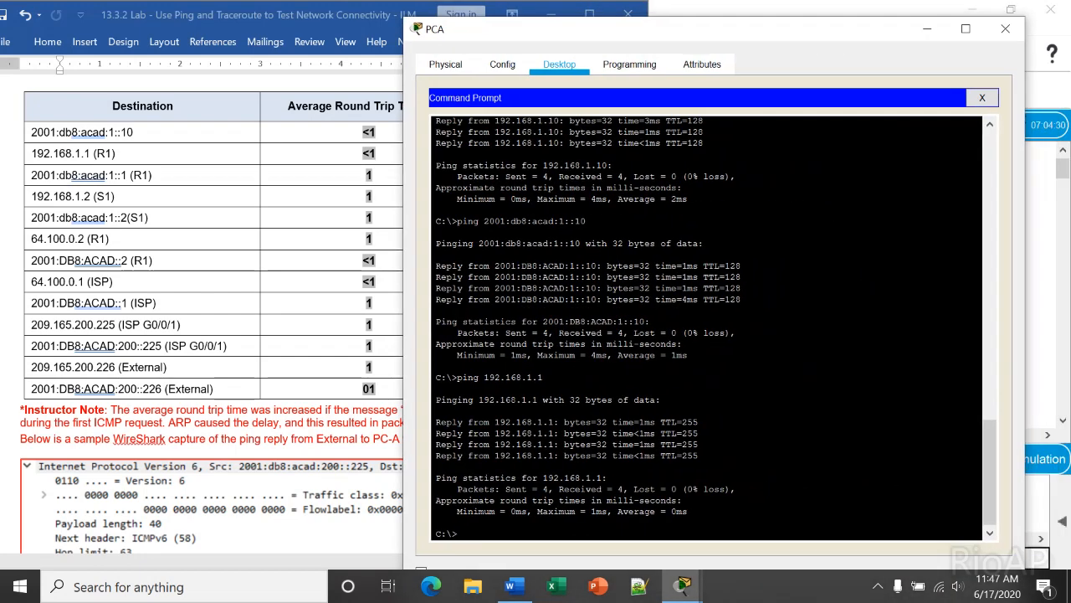
text(ping 2001:db8:acad:1::1)
key(Return)
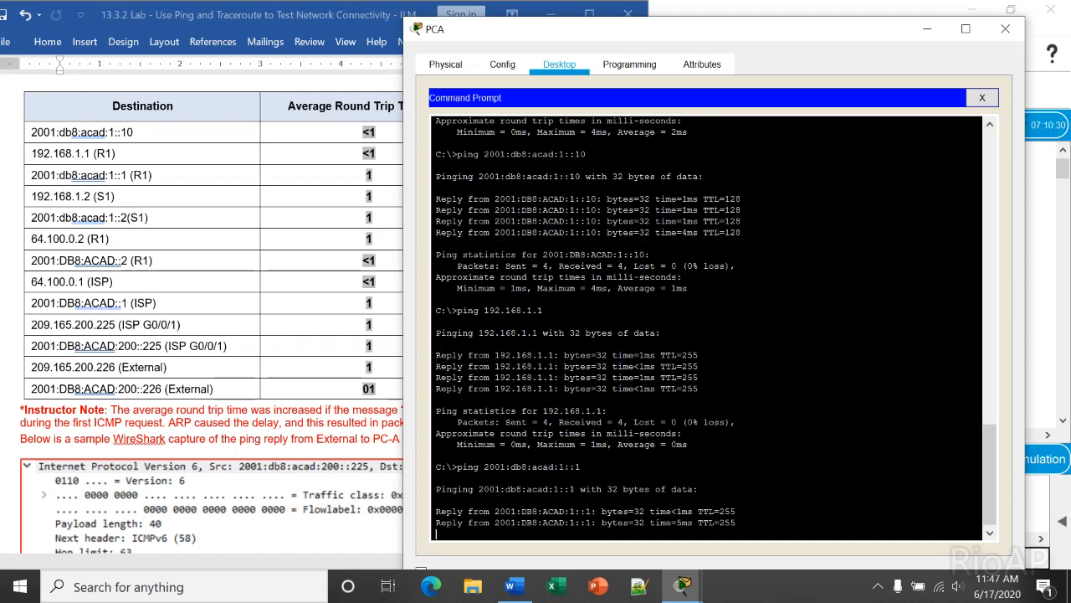
Ping S1's addresses 192.168.1.2 and 2001:db8:acad:1::2 from PCA
drag(670, 29, 696, 27)
text(ping 192.168)
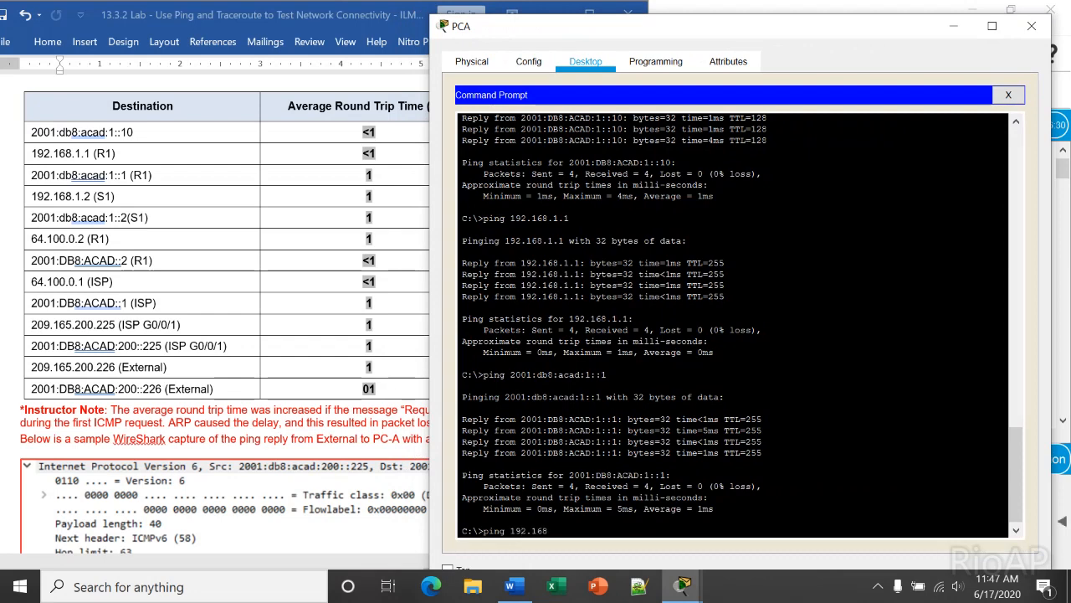
text(.1.1)
key(BackSpace)
text(2)
key(Return)
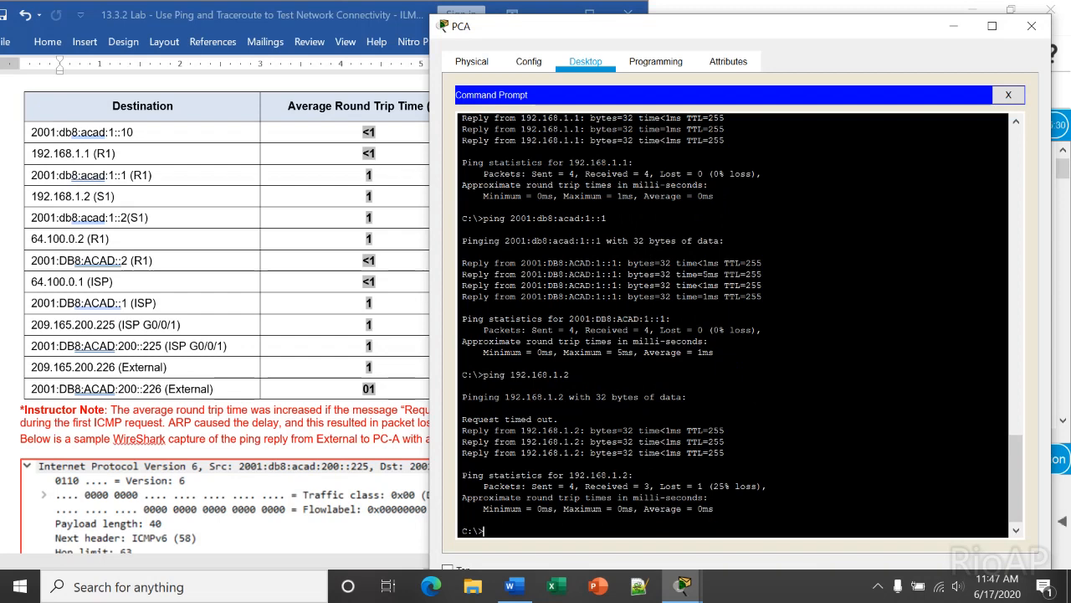
text(ping 2001:db8:acad:1::2)
key(Return)
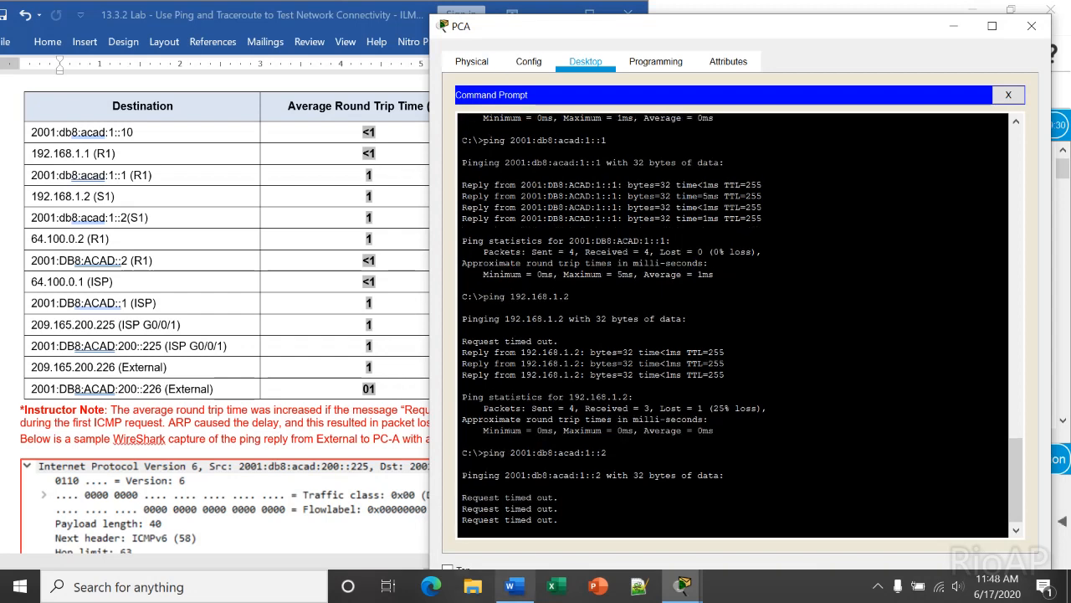
Open switch S1's command line and examine the earlier attempt to assign IPv6 address 2001:db8:acad:1::2/64 to VLAN 1
click(510, 586)
click(837, 7)
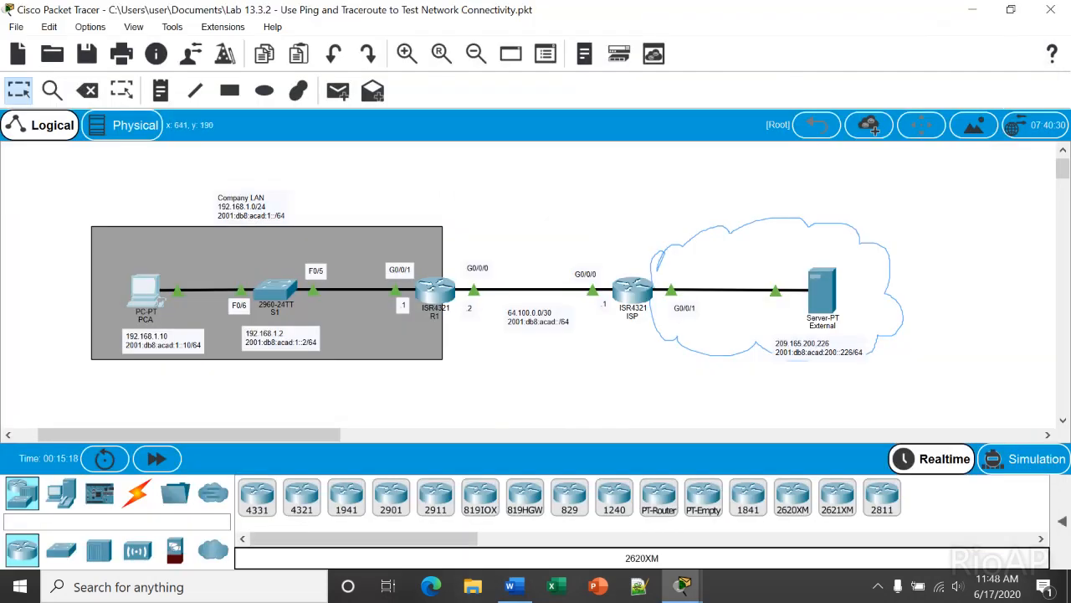
click(275, 289)
scroll(535, 266, up, 10)
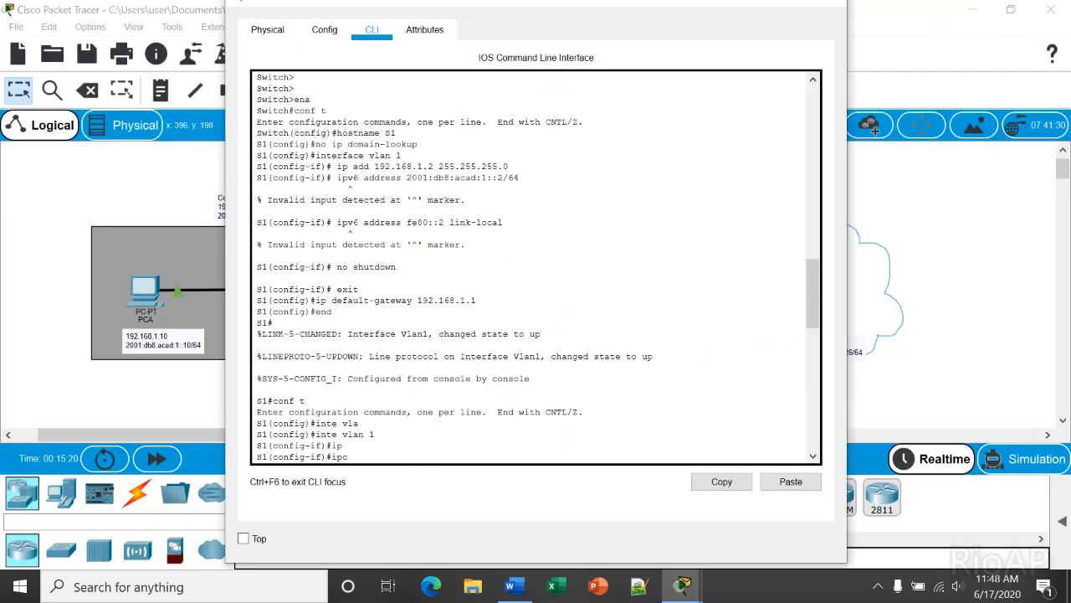
drag(336, 177, 520, 178)
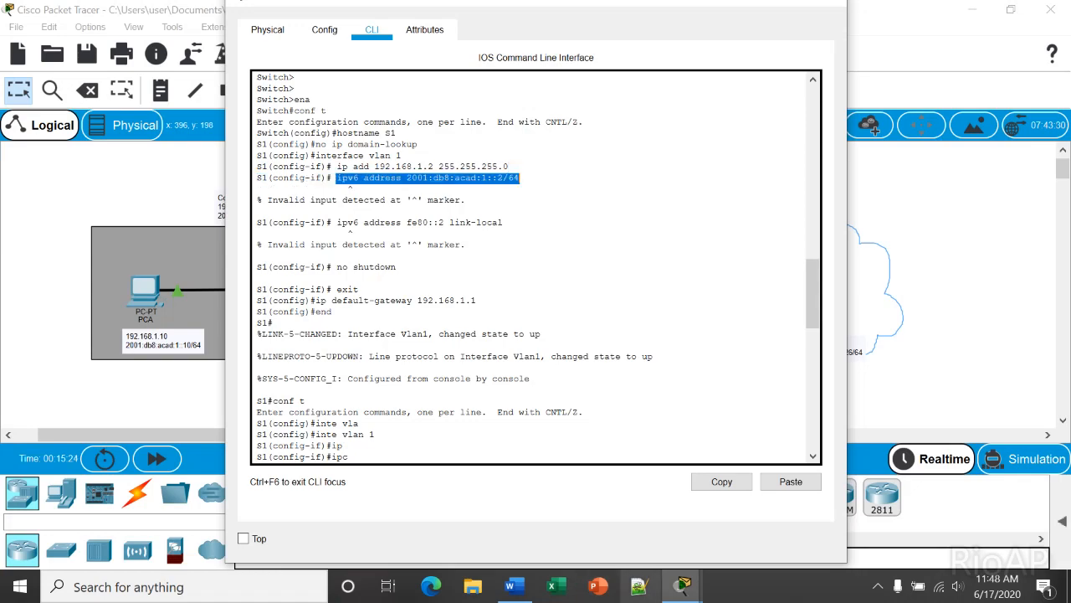
Check PCA's ping statistics for 2001:db8:acad:1::2 and return to the destination table in the Word lab document
click(682, 586)
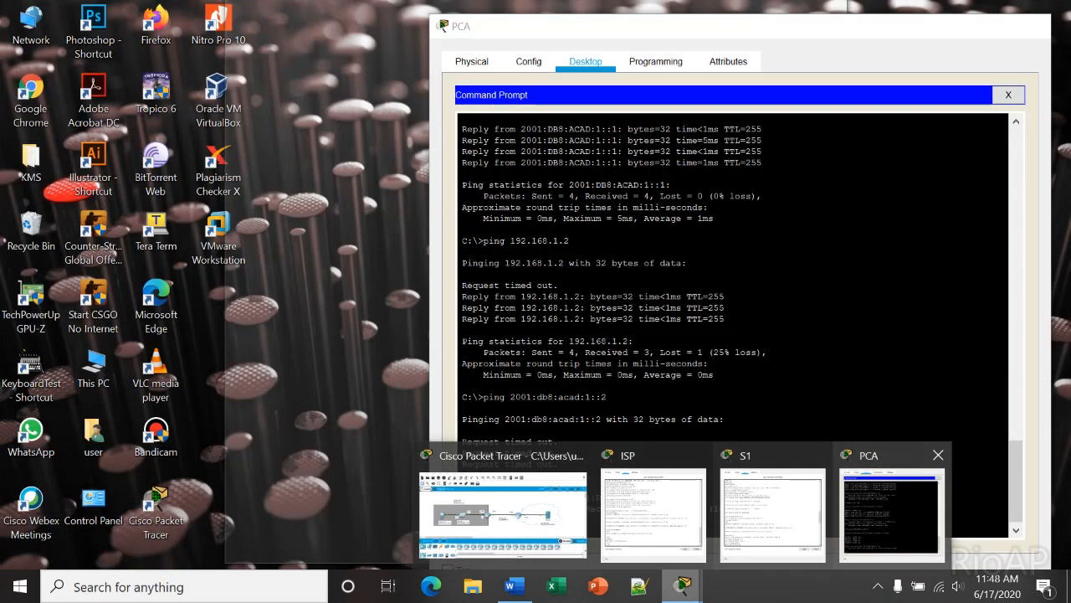
click(892, 511)
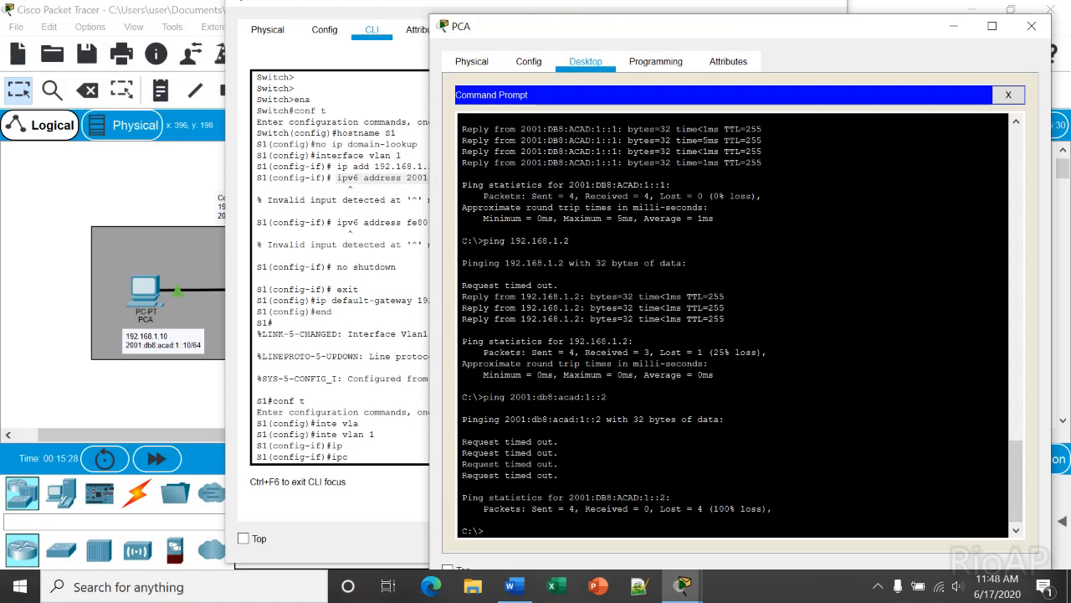
click(510, 586)
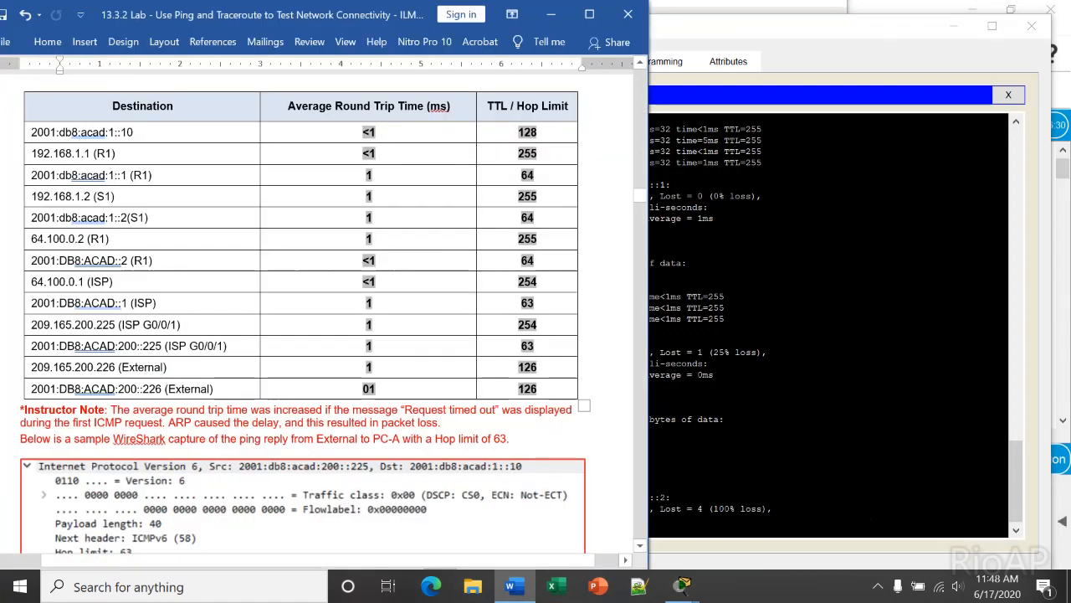
Return to PCA's command prompt and ping R1's address 64.100.0.2
click(682, 585)
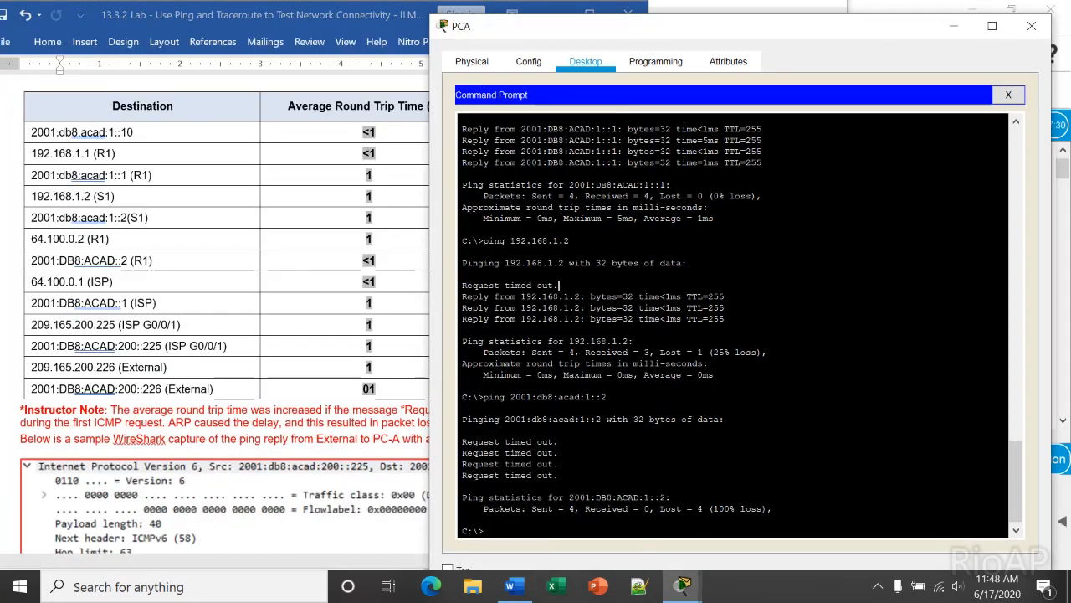
text(ping 64.100.0.2)
key(Return)
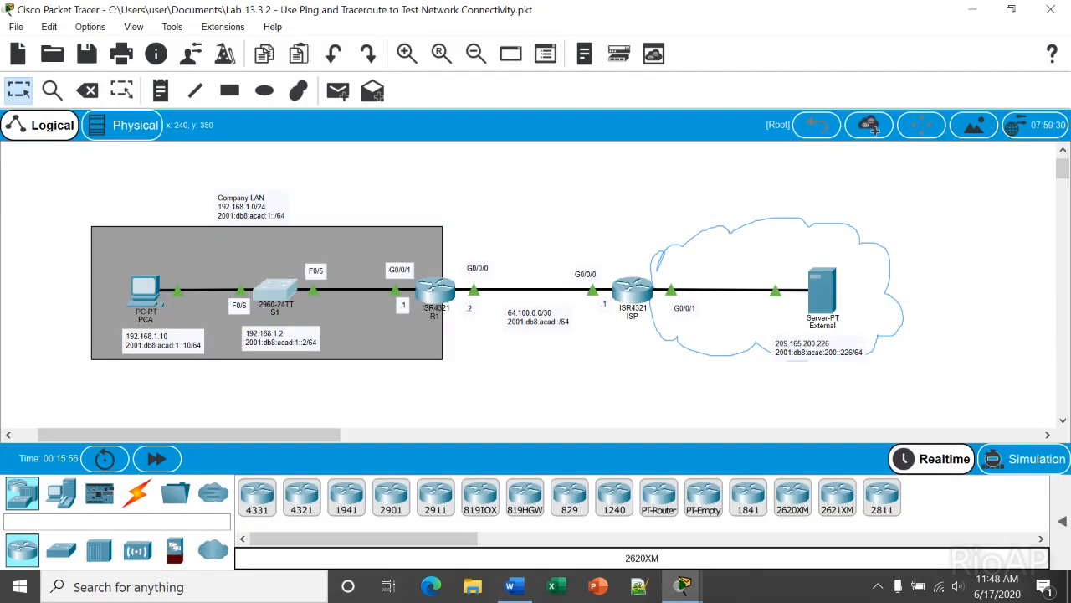
Display R1's interface addresses and status with sh ip int br
click(435, 290)
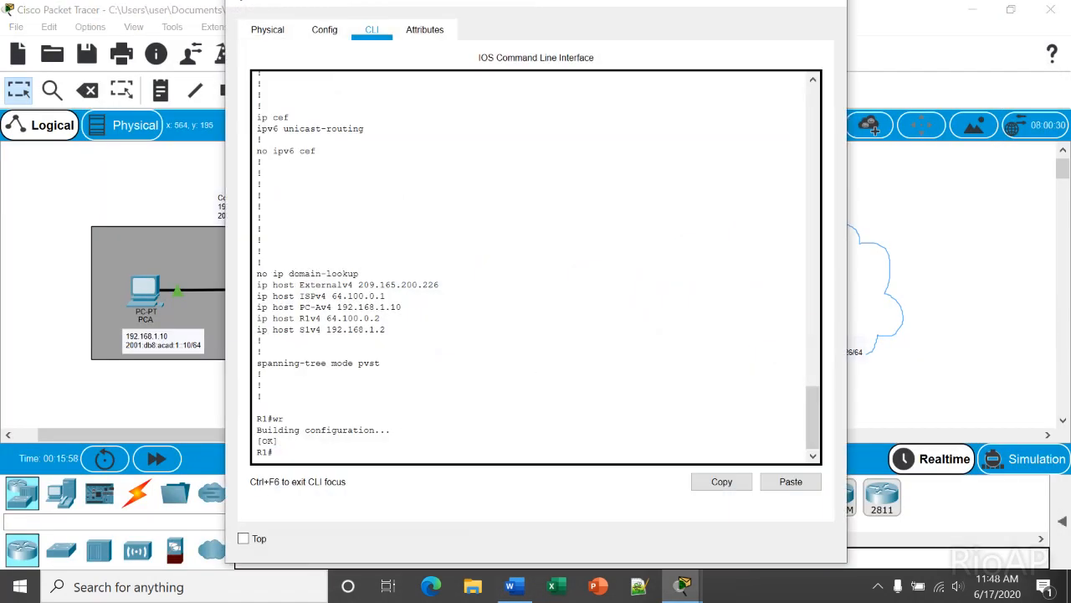
key(Return)
text(sh ip int br)
key(Return)
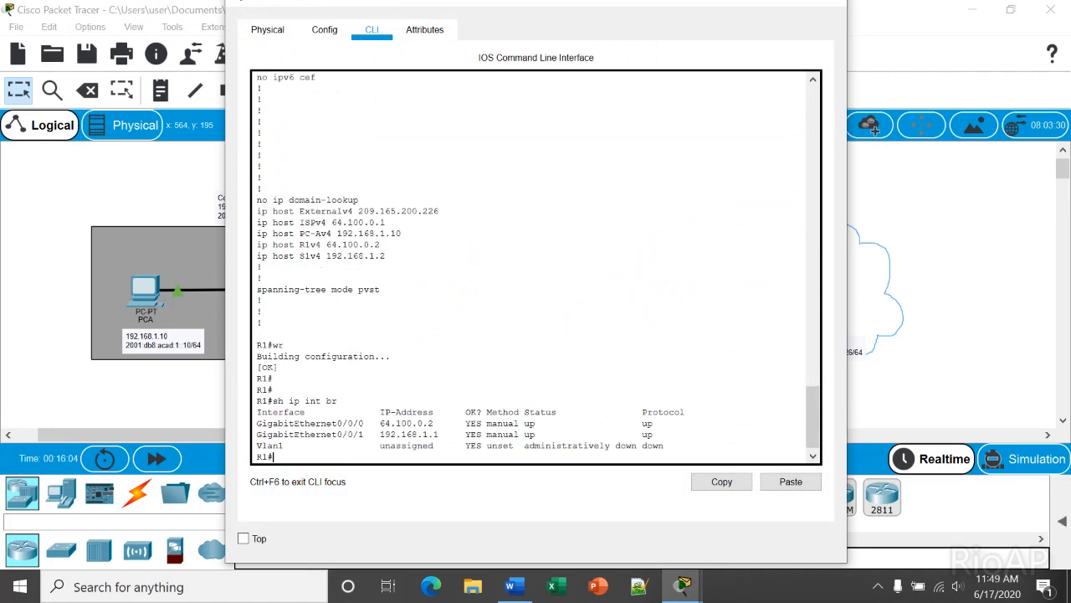
Display PCA's IP address, subnet mask and default gateway with ipconfig
mouse_move(683, 585)
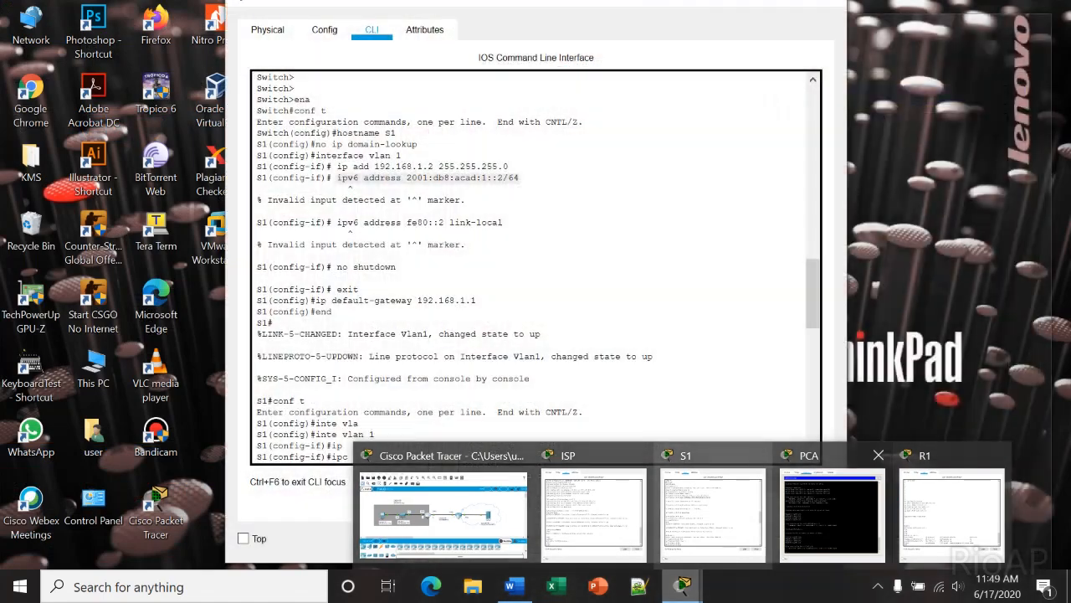
click(832, 510)
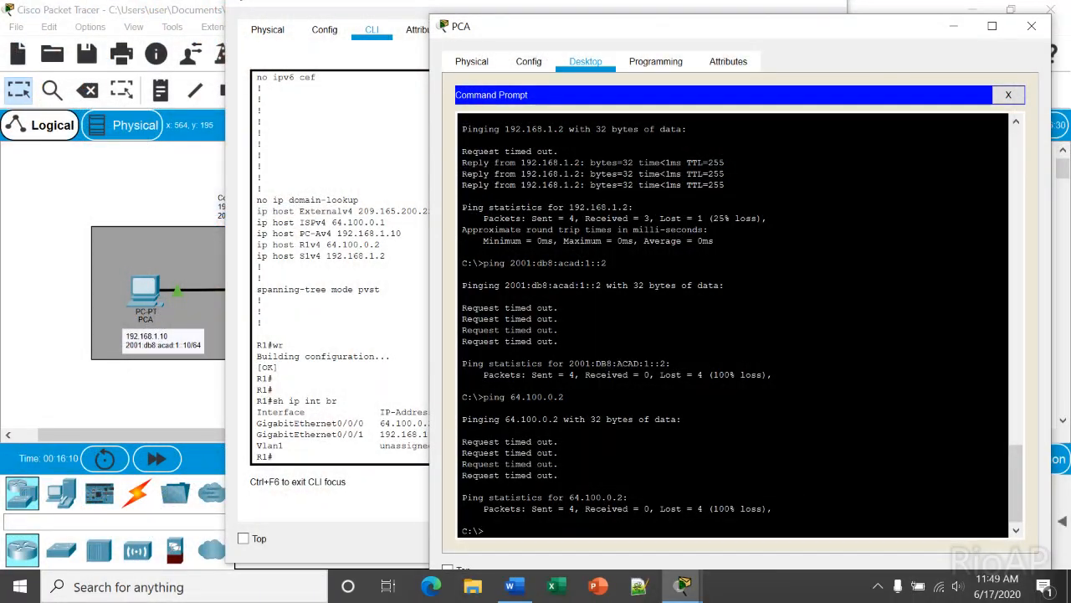
click(75, 394)
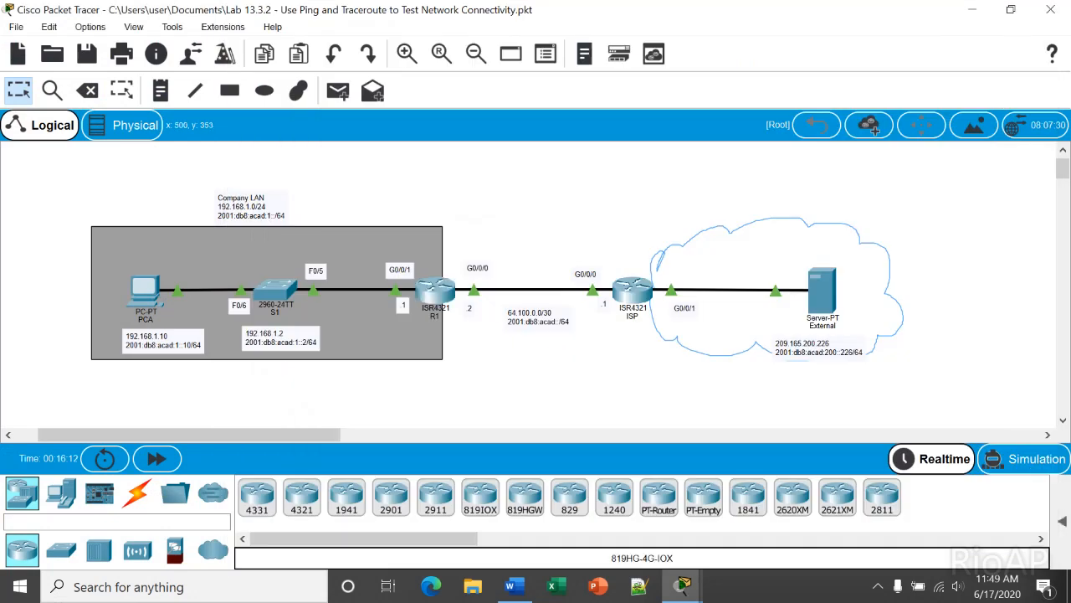
mouse_move(682, 585)
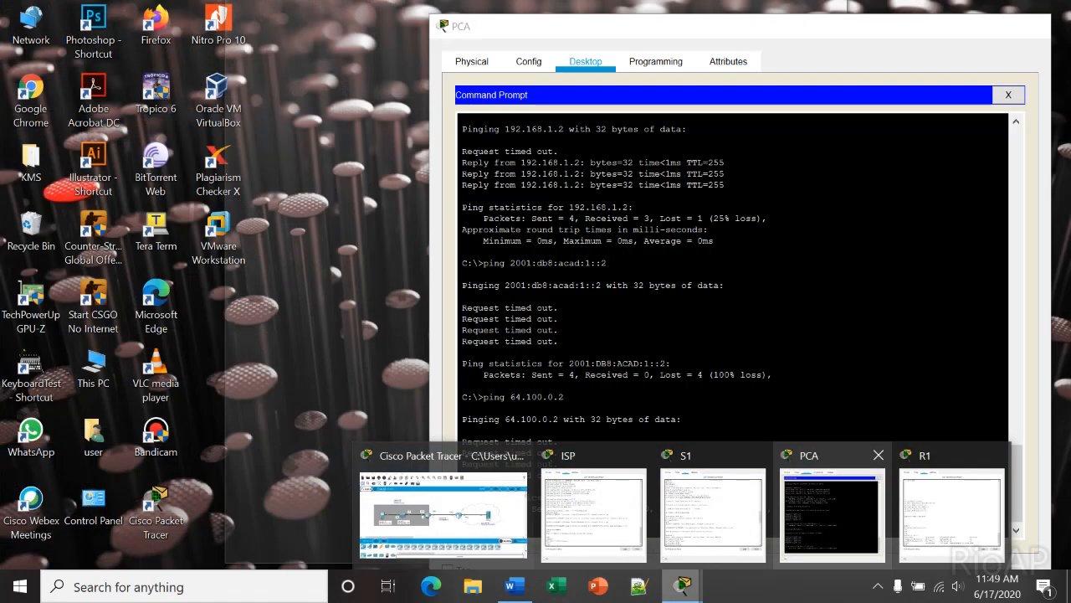
click(832, 510)
text(ipconfig)
key(Return)
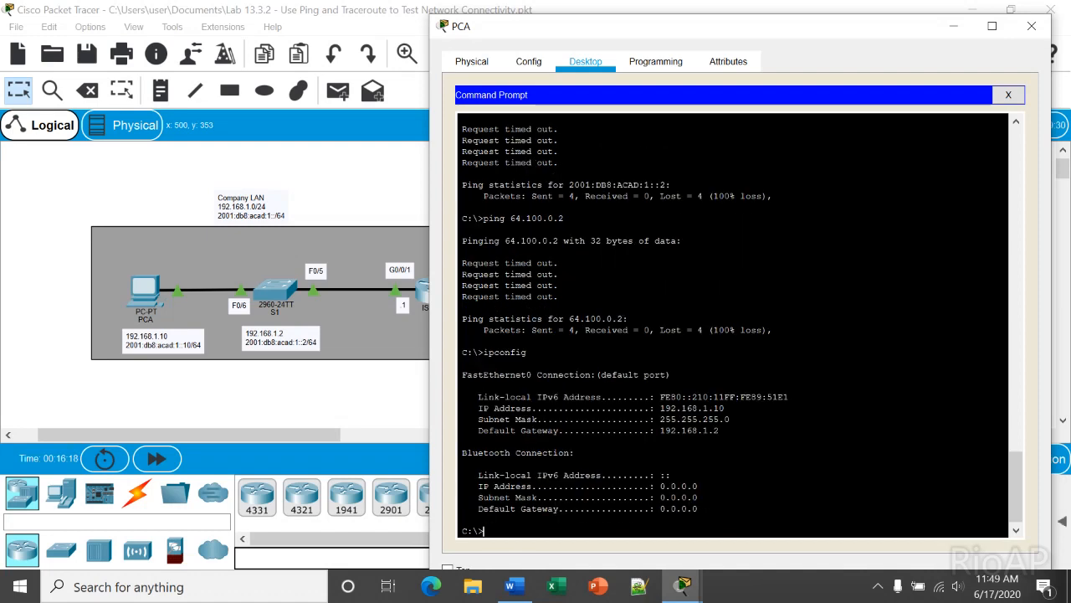
Ping 192.168.1.1 and 192.168.1.10 from R1's command line
mouse_move(682, 586)
click(952, 513)
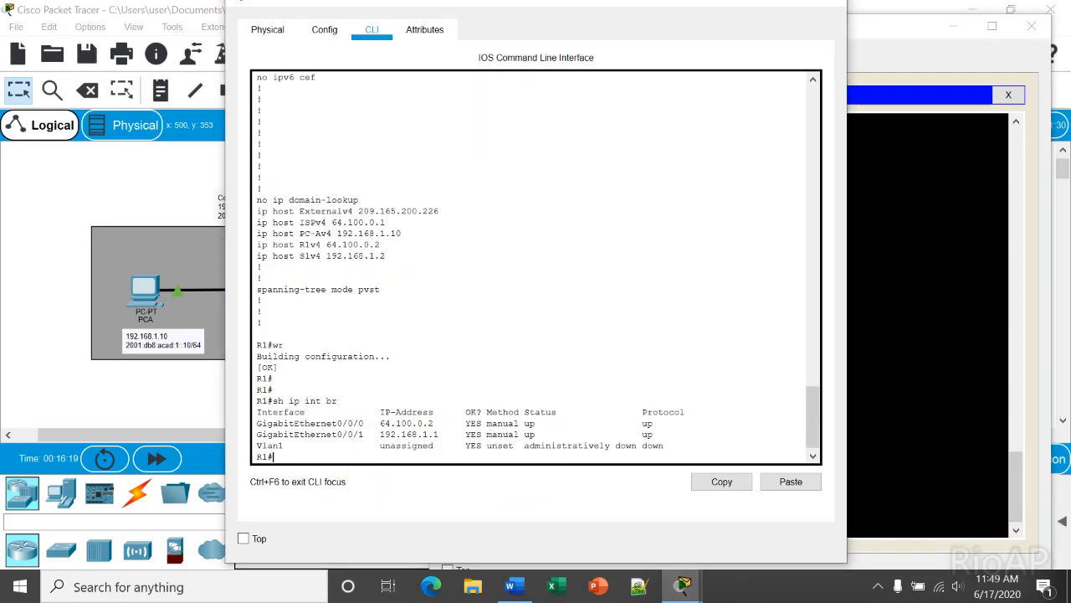
text(ping 192.168.1.1)
key(Return)
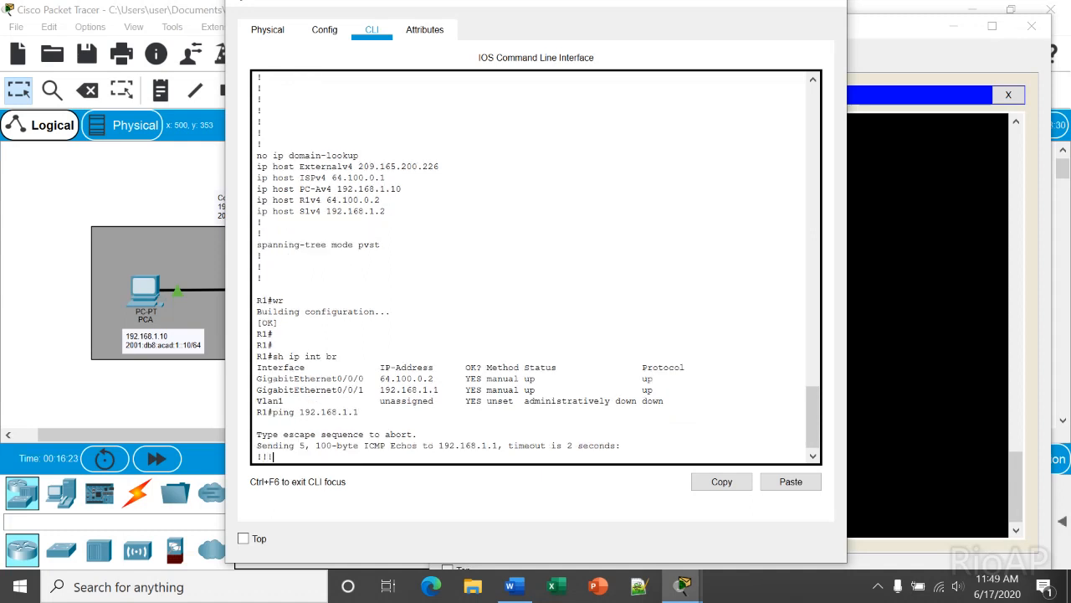
key(Up)
text(0)
key(Return)
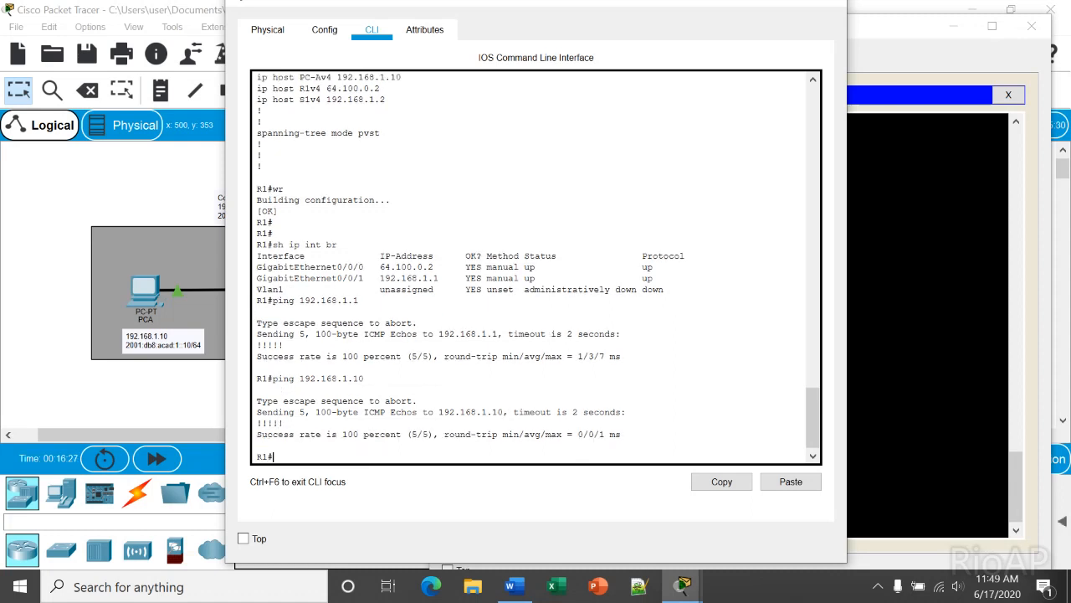
Try to add a source option to R1's ping of 192.168.1.10, querying the command help for available options
key(Up)
text(sou)
text(r)
key(Tab)
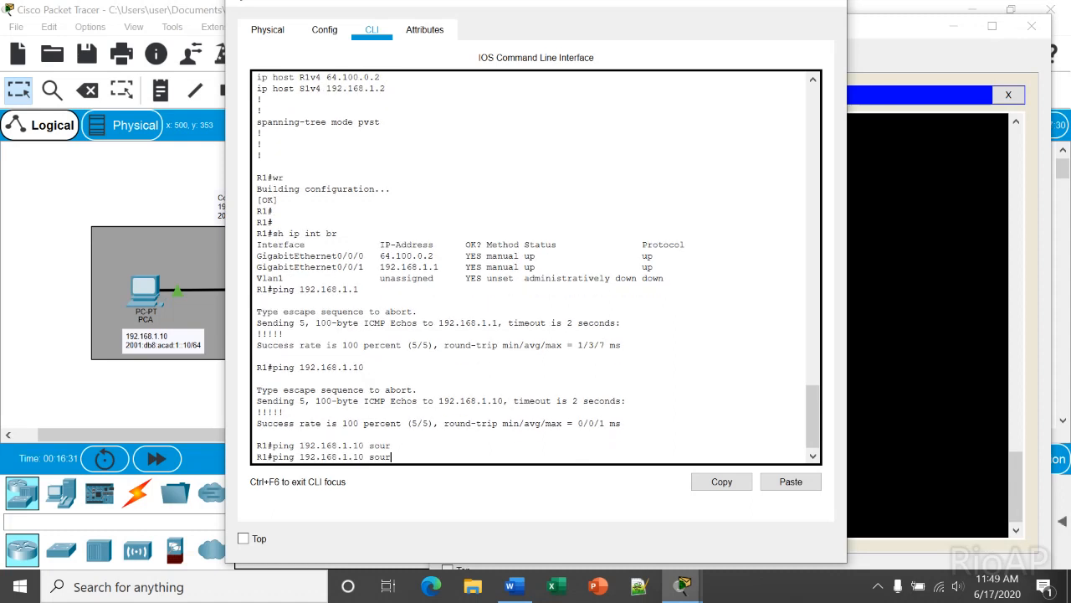
key(BackSpace)
key(BackSpace)
key(BackSpace)
text(?)
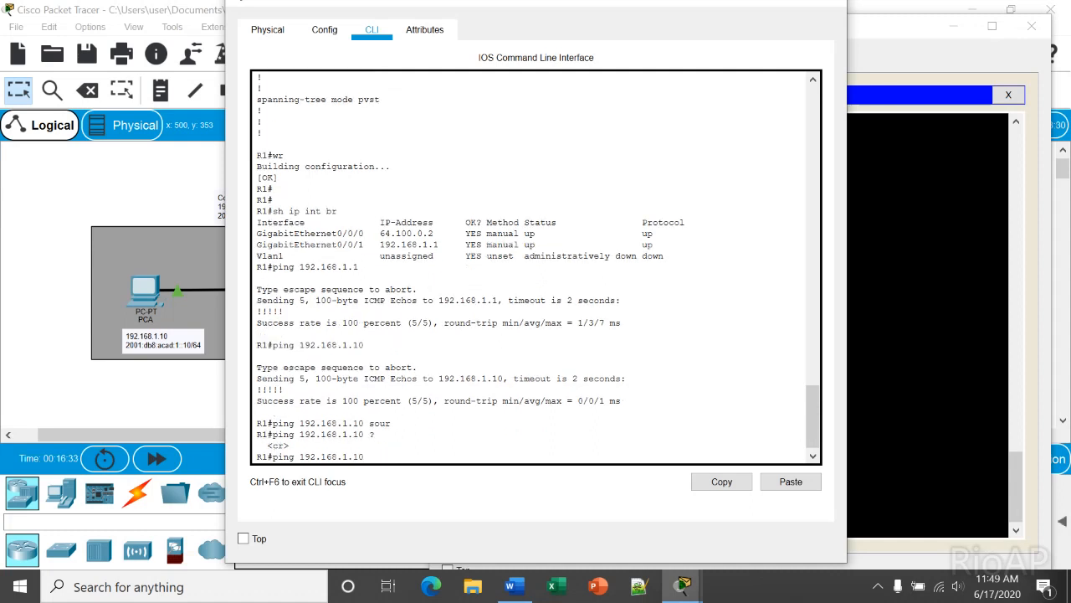
key(BackSpace)
key(BackSpace)
key(BackSpace)
key(BackSpace)
key(BackSpace)
key(BackSpace)
key(BackSpace)
key(BackSpace)
key(BackSpace)
key(BackSpace)
key(BackSpace)
key(BackSpace)
key(BackSpace)
key(BackSpace)
key(BackSpace)
key(BackSpace)
key(BackSpace)
key(BackSpace)
text(sour)
key(Tab)
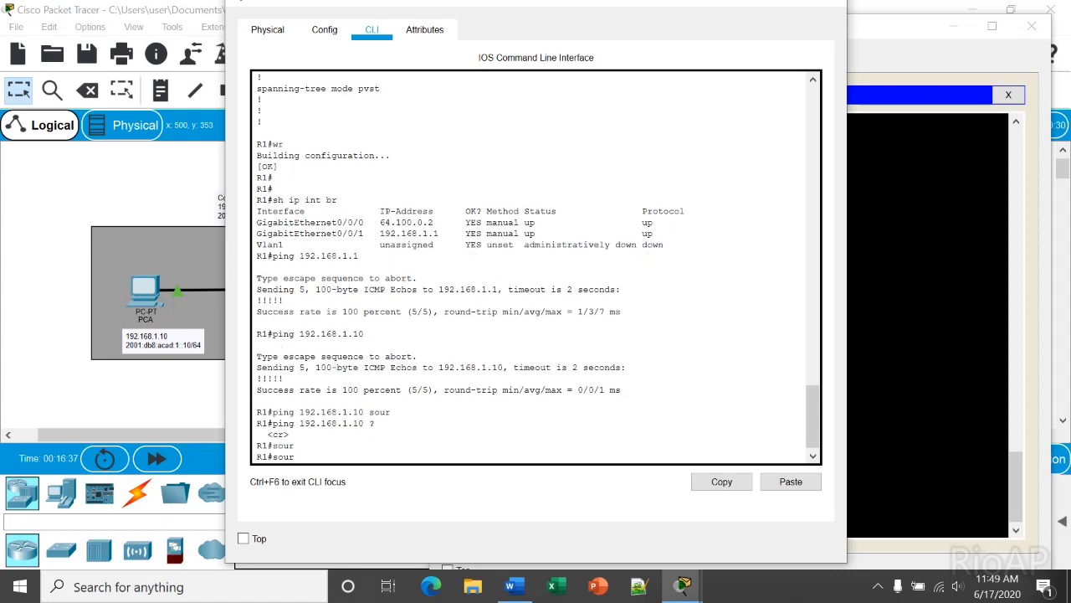
key(BackSpace)
key(BackSpace)
key(BackSpace)
Repeat the ping to 64.100.0.2 from PCA's command prompt
click(925, 263)
key(Up)
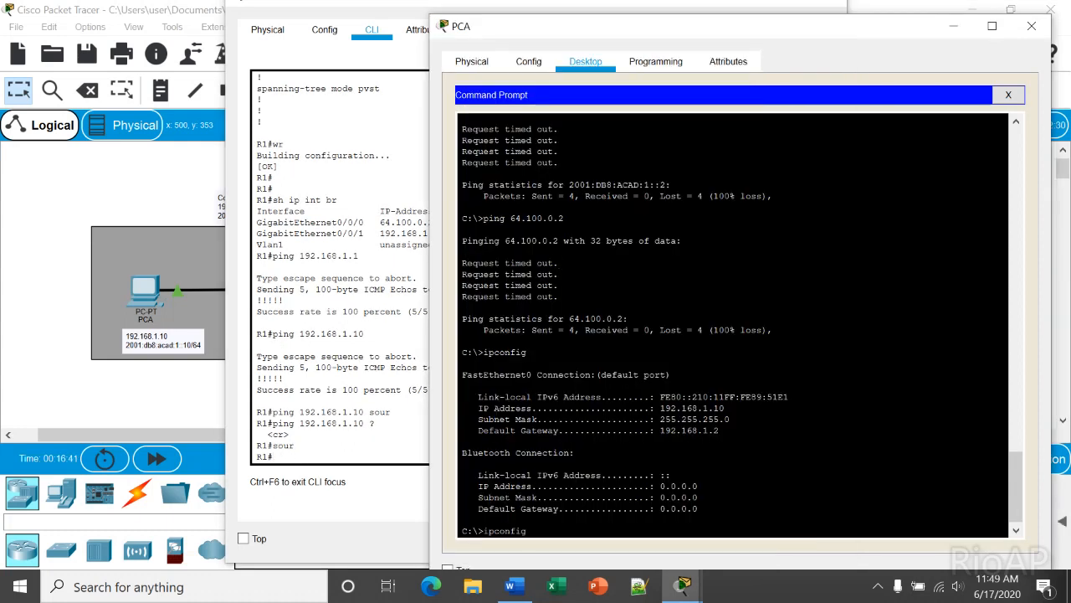
key(Up)
key(Return)
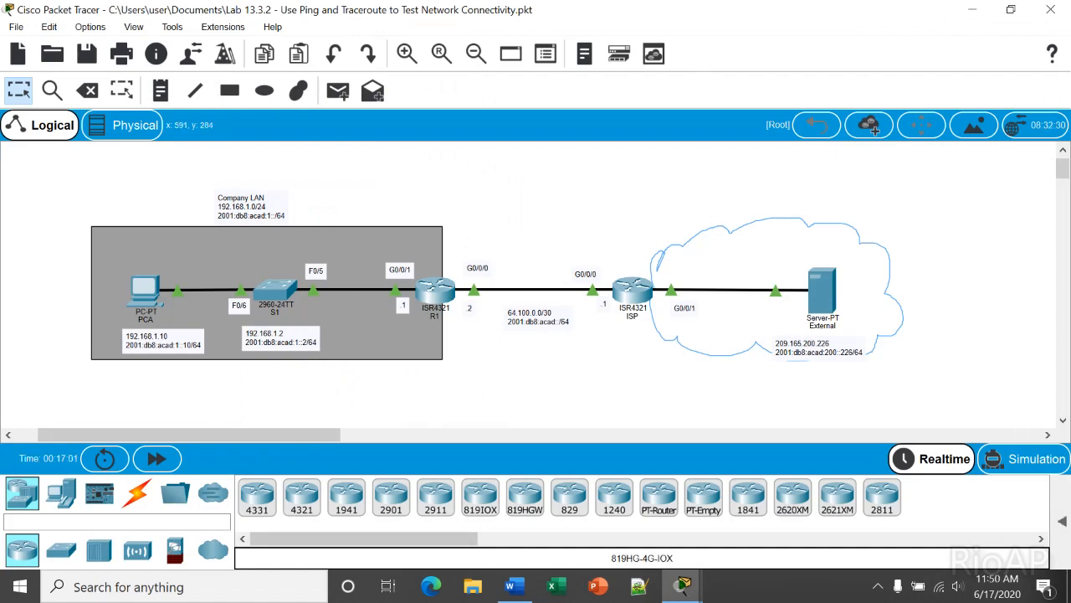
Recheck the interface and ping output on R1's command line and return to the topology
click(683, 586)
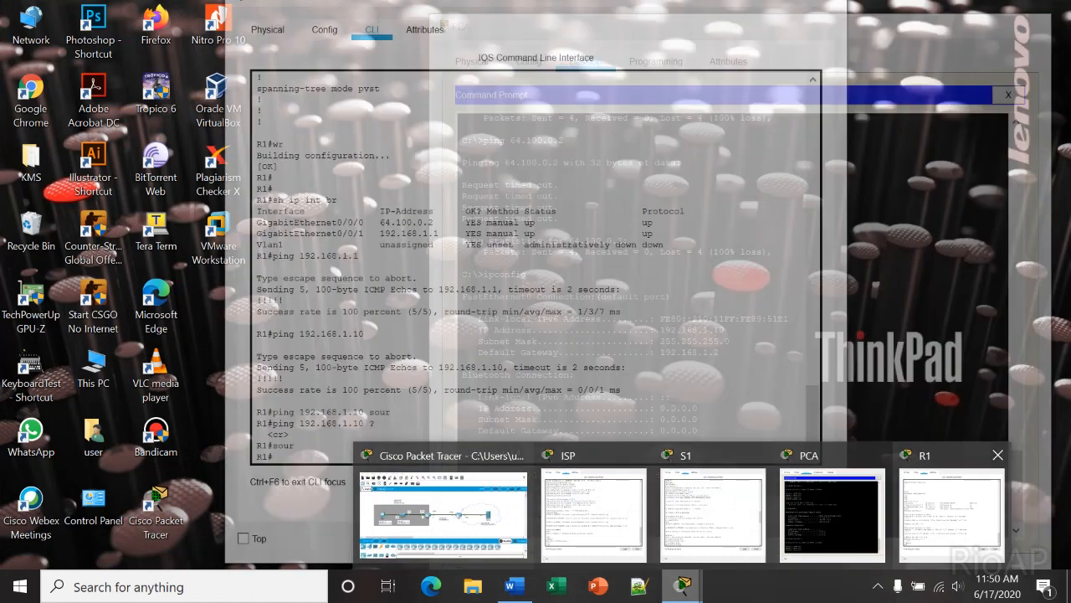
click(952, 512)
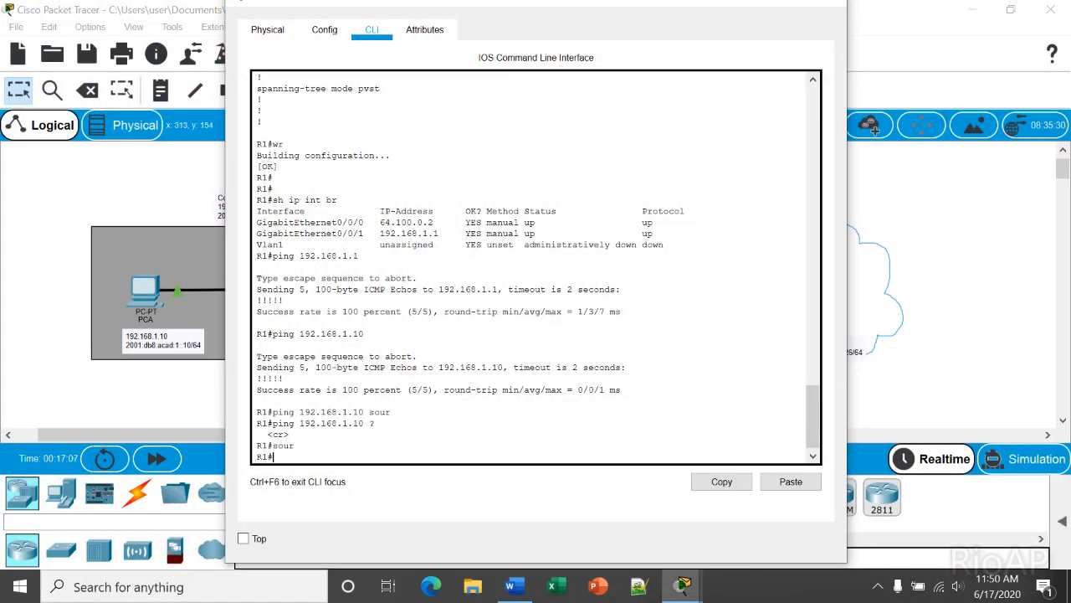
click(63, 259)
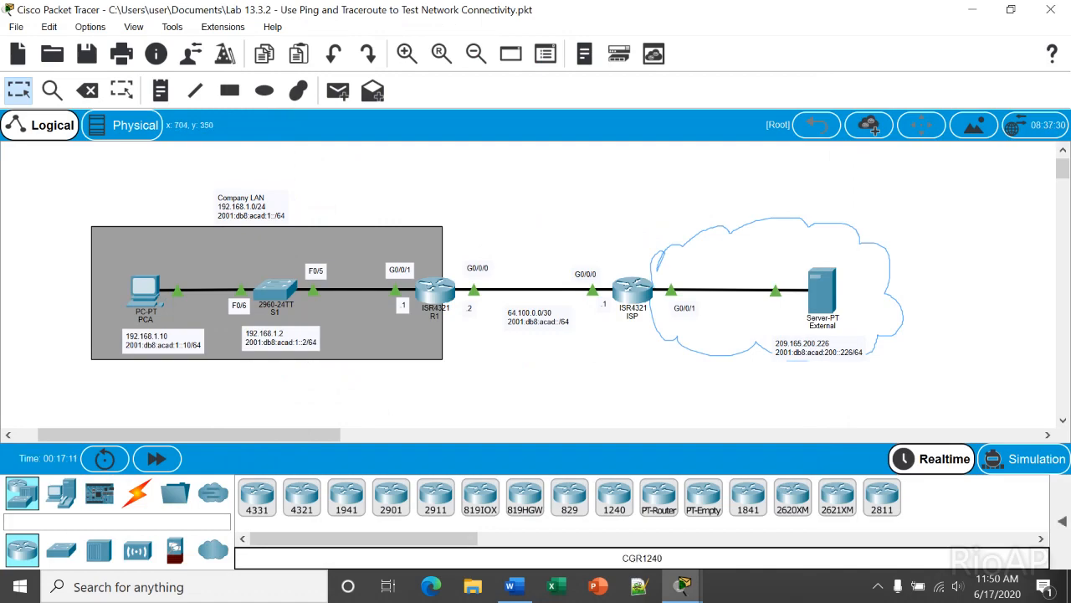
Ping ISP's address 64.100.0.1 from PCA
mouse_move(683, 586)
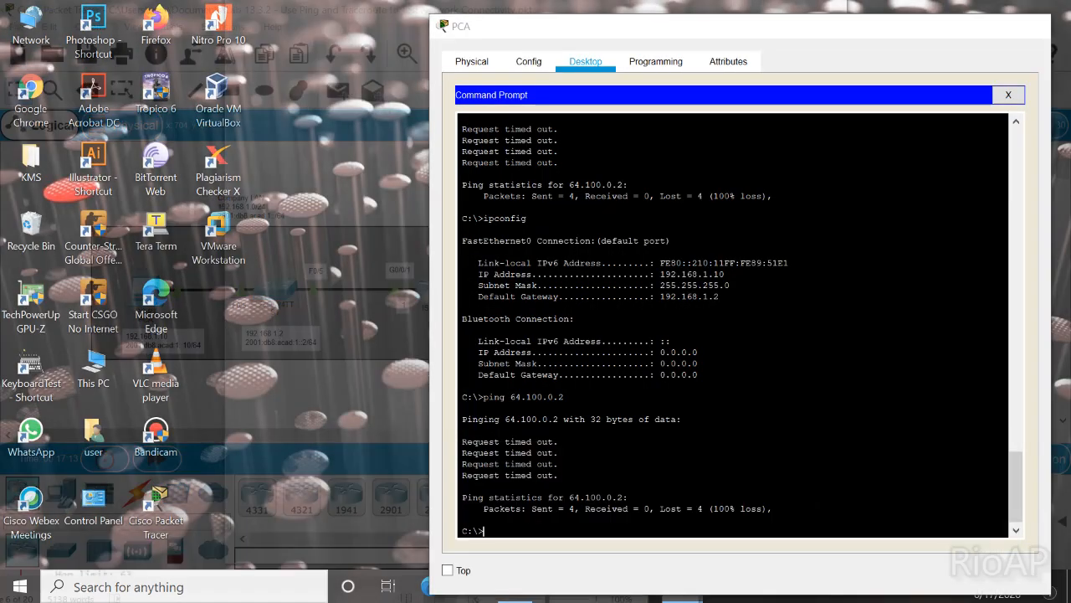
click(829, 507)
key(Up)
key(BackSpace)
text(1)
key(Return)
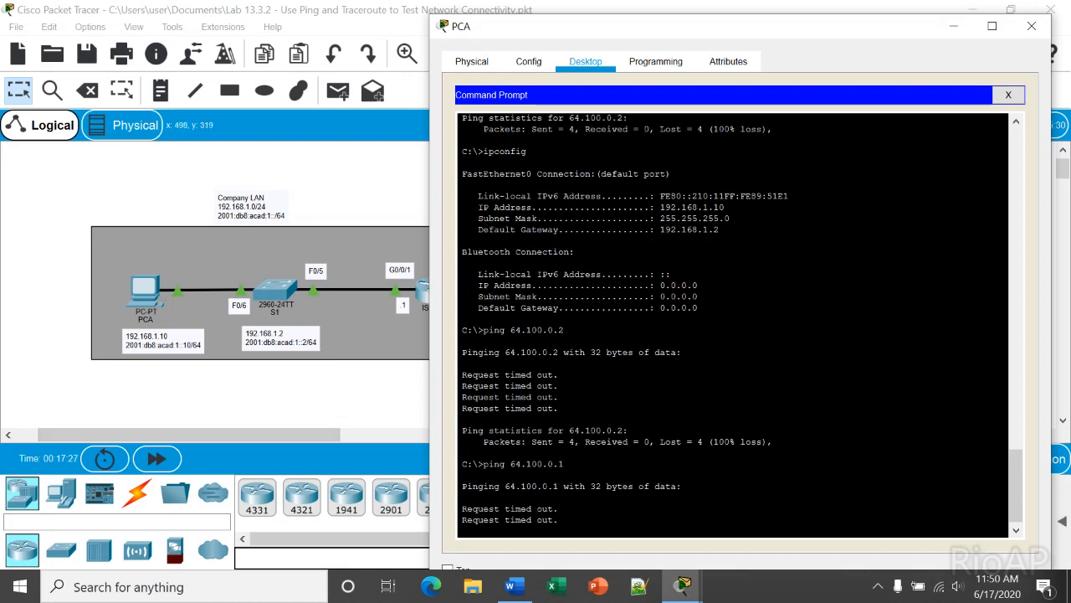
Check the network topology and the progress of PCA's ping to 64.100.0.1
click(339, 403)
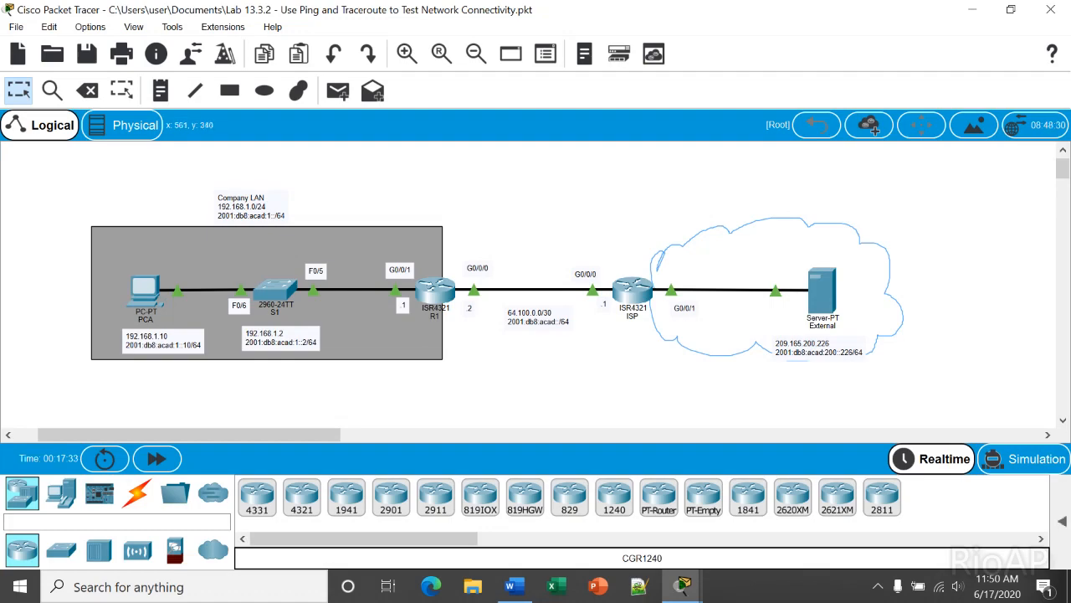
click(683, 586)
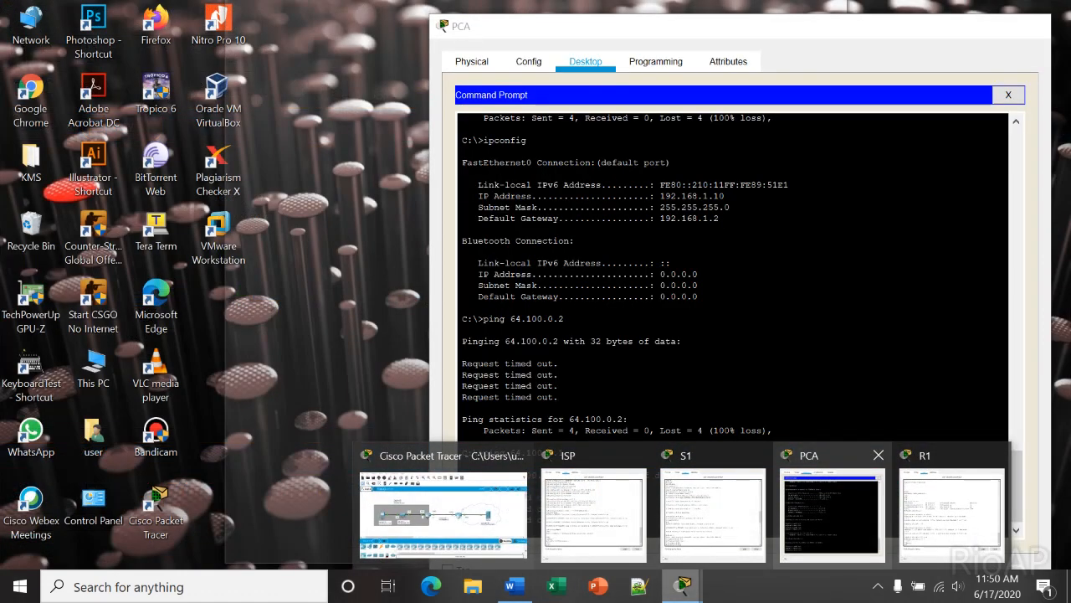
click(830, 513)
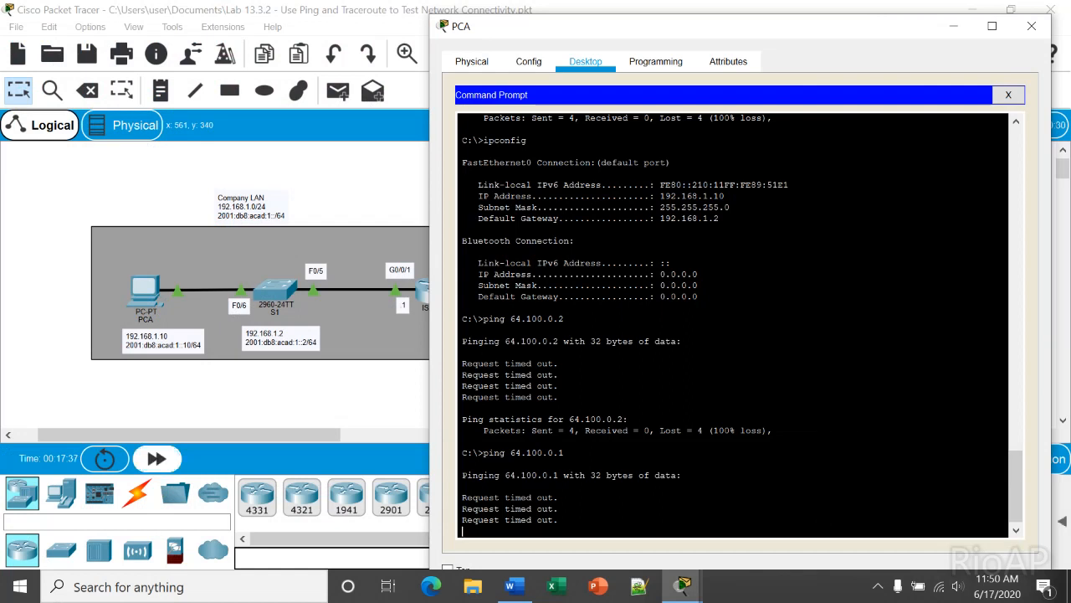
click(683, 586)
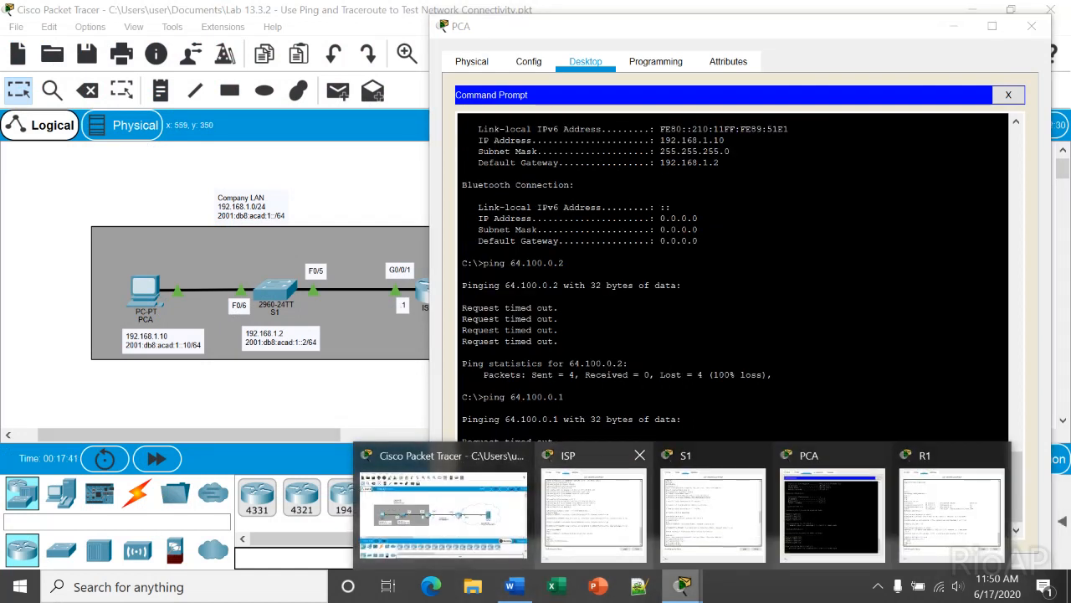
mouse_move(444, 513)
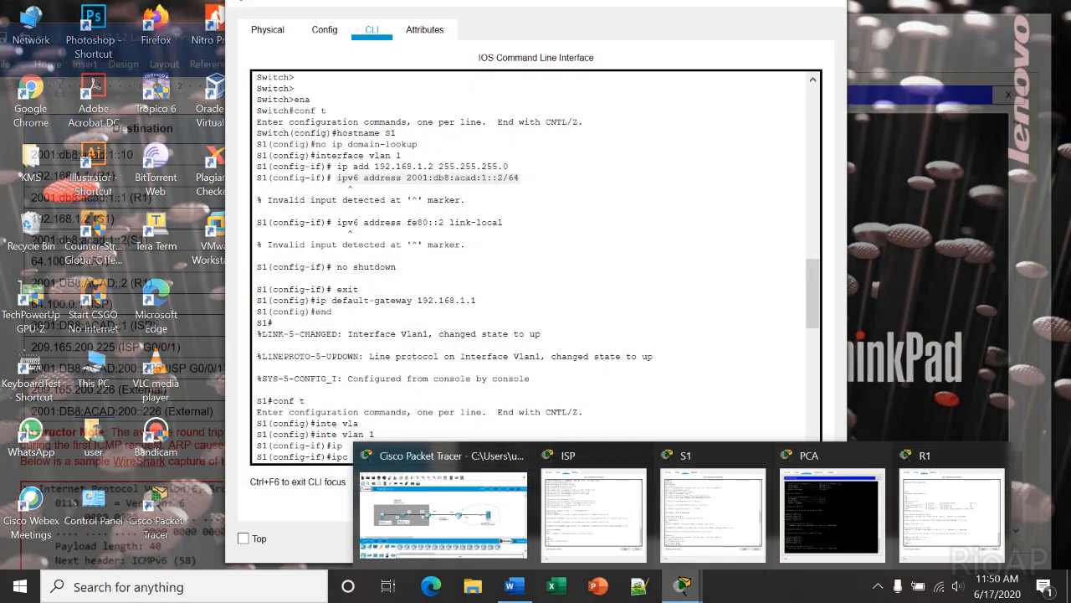
click(831, 512)
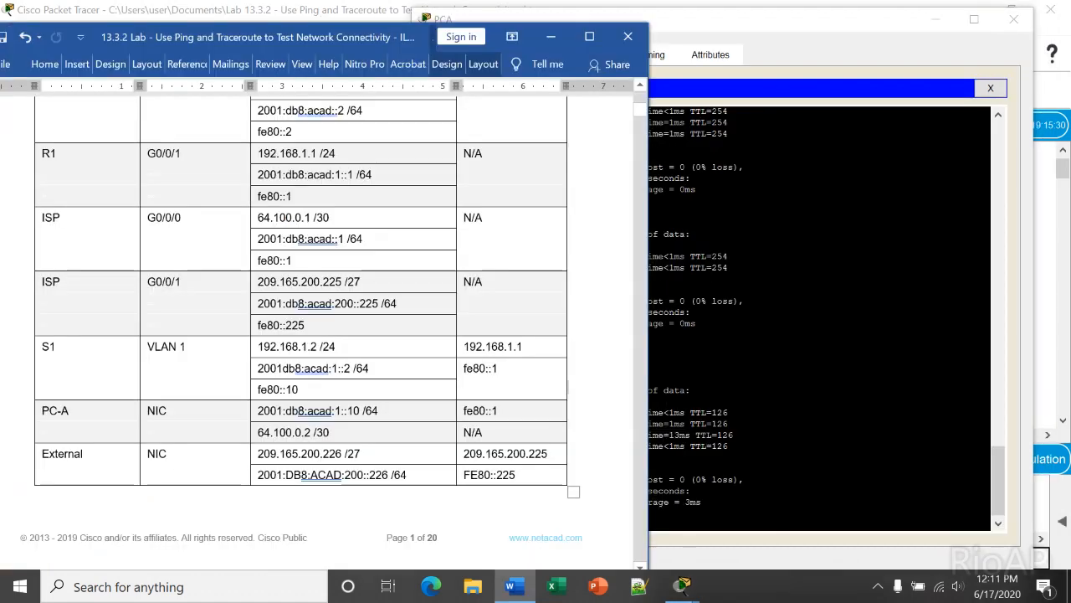
Review PCA's ping results for 209.165.200.225 and 209.165.200.226 together with the network topology
click(878, 586)
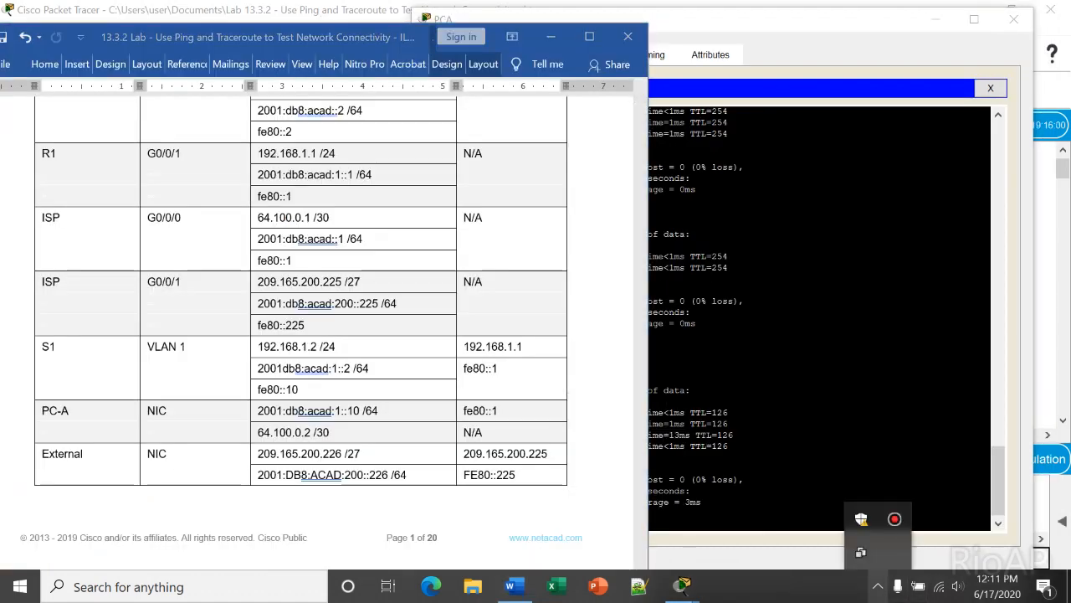
click(733, 446)
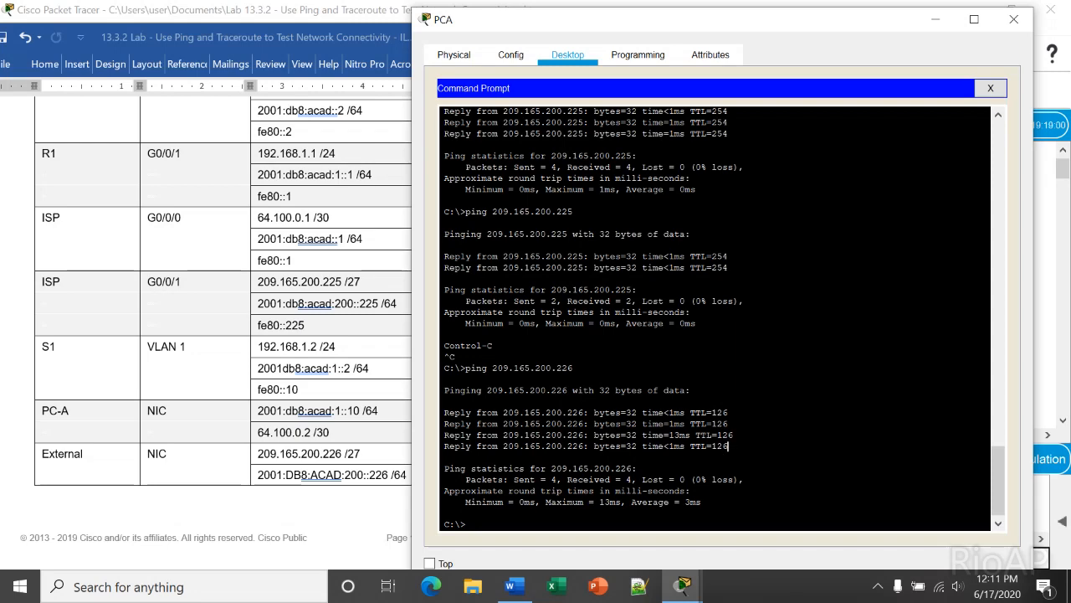
click(1045, 327)
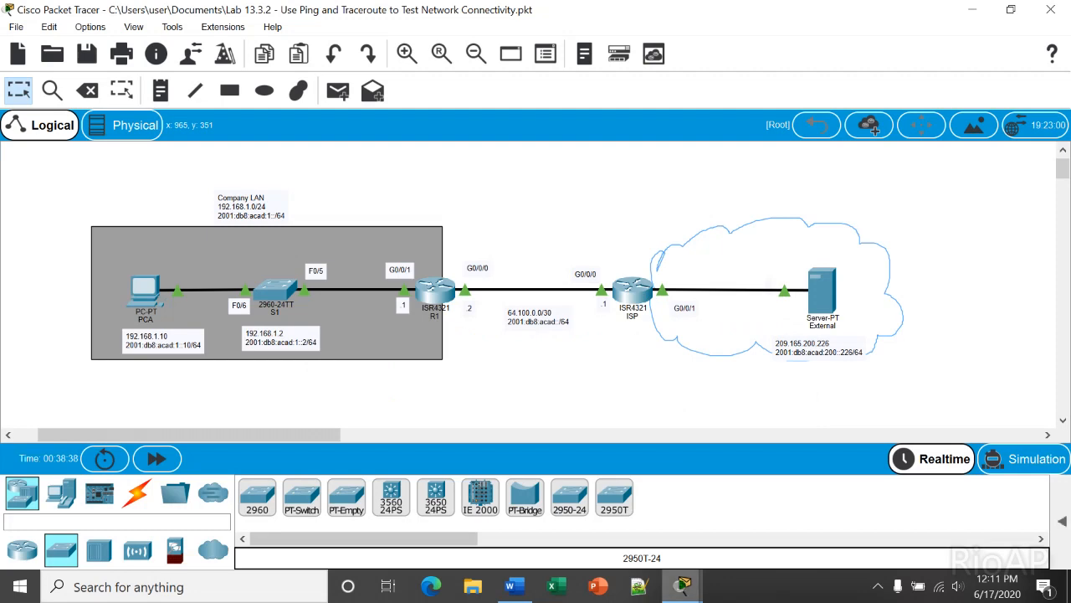
mouse_move(683, 586)
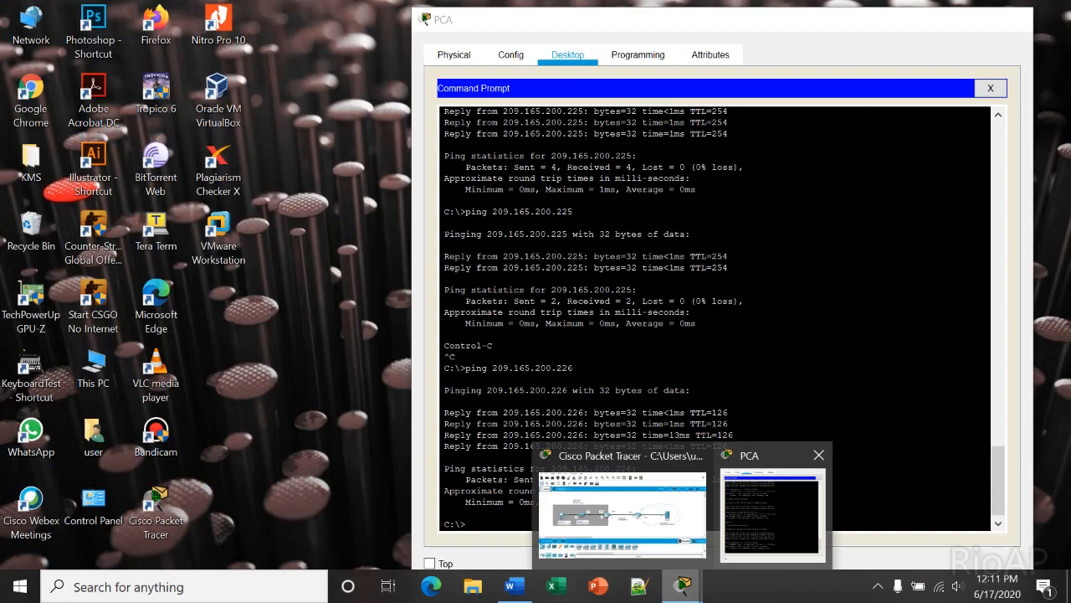
click(772, 511)
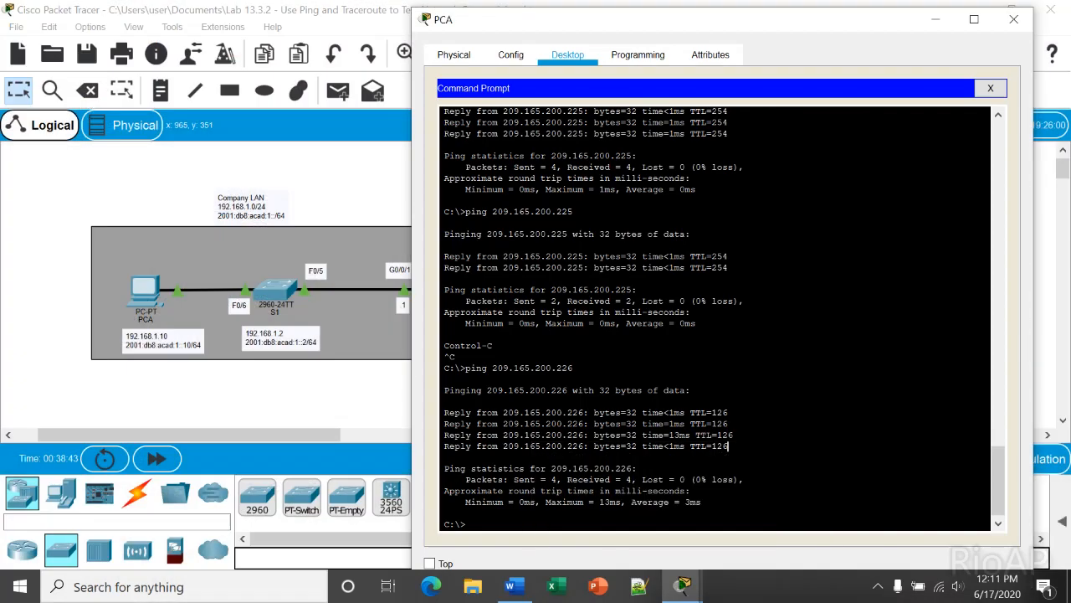
Bring up the table of ping destinations in the Word lab document beside PCA's command prompt
click(516, 586)
click(703, 369)
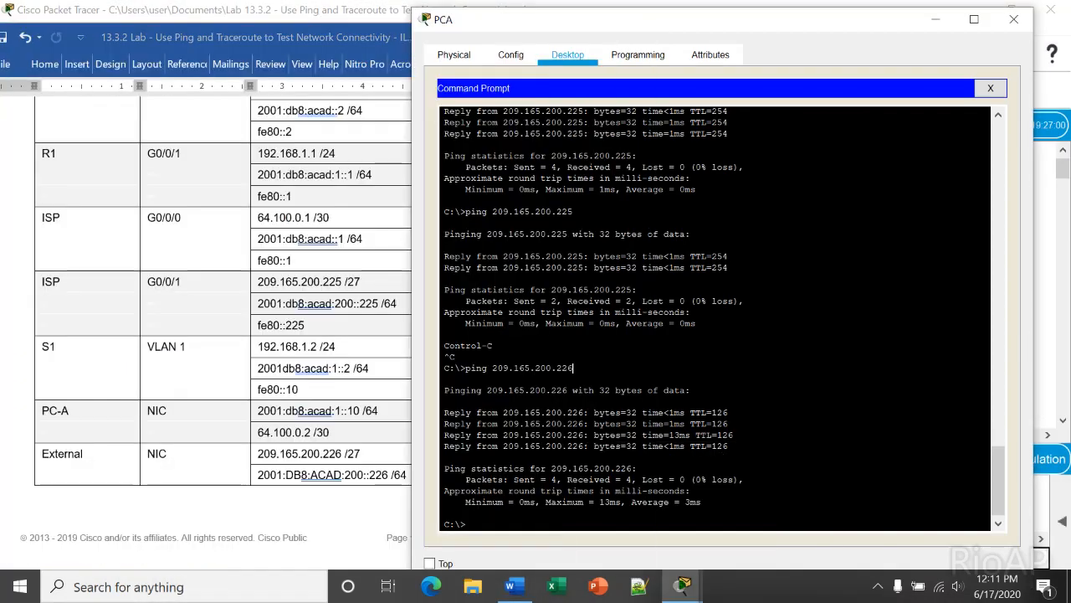
scroll(252, 334, down, 8)
scroll(205, 335, down, 20)
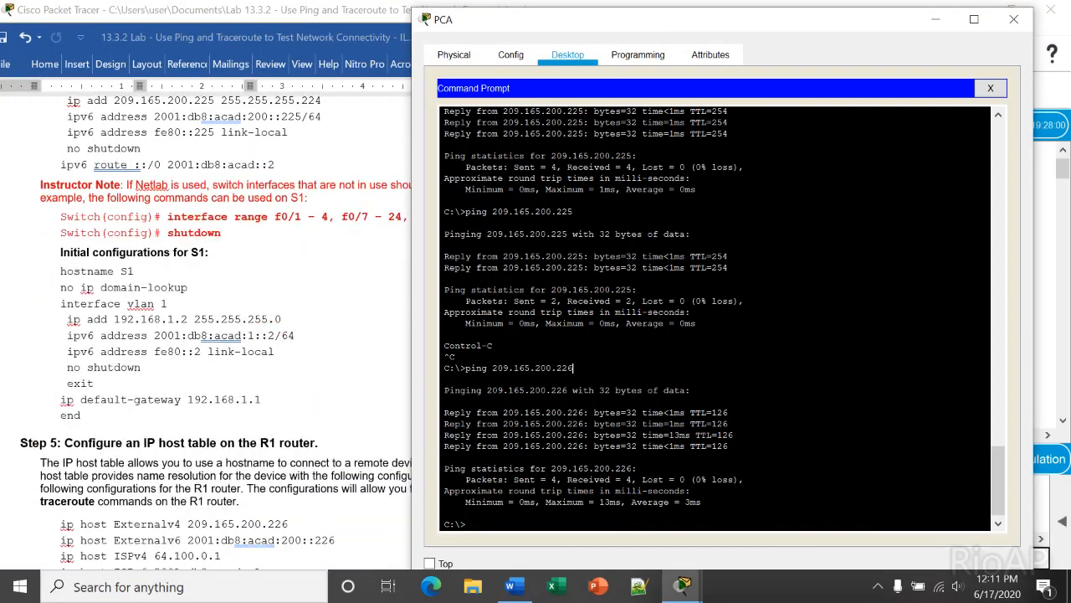
scroll(215, 335, down, 20)
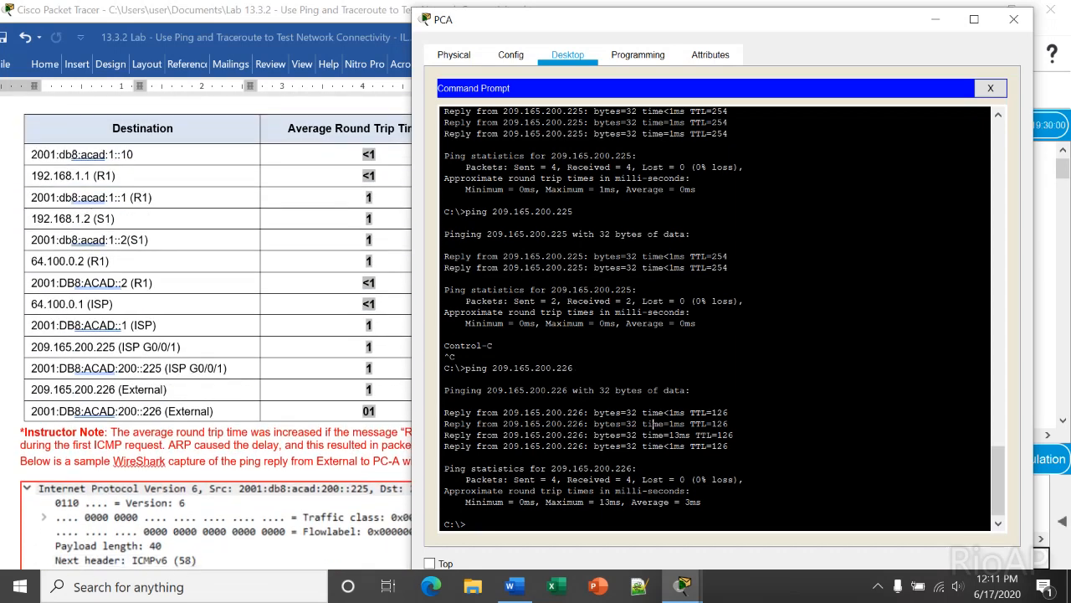
From PCA, ping R1's addresses 64.100.0.2 and 2001:db8:acad::2
key(Return)
key(Return)
key(Return)
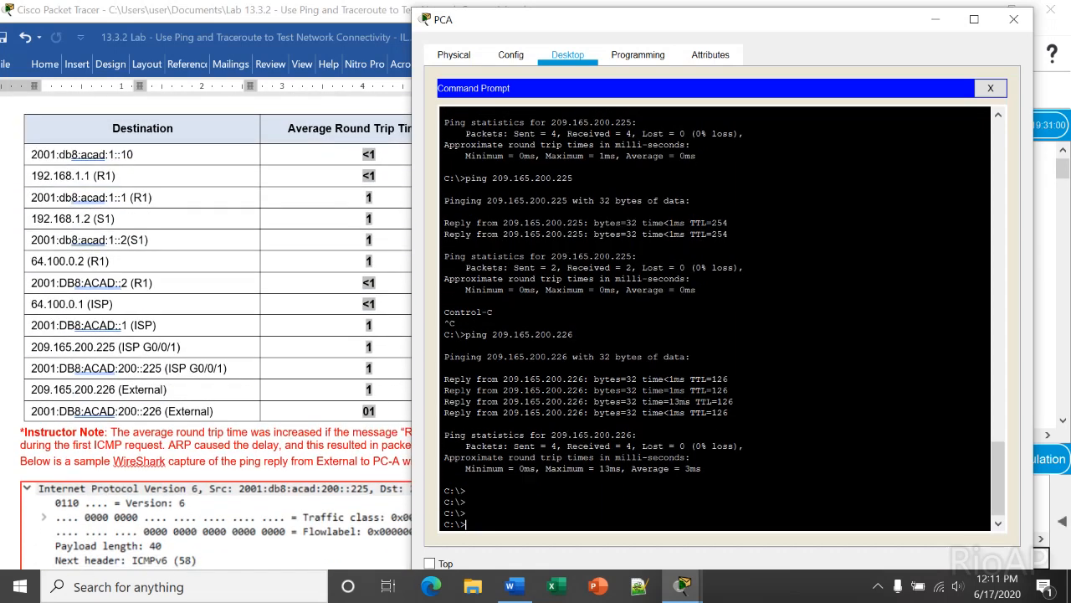
text(ping 64.100.0.2)
key(Return)
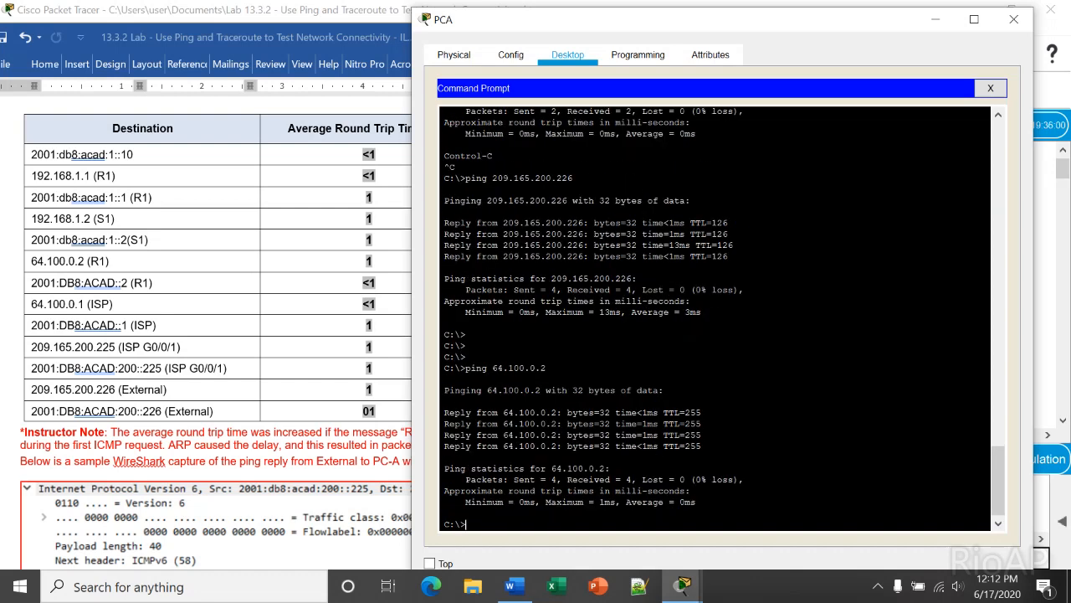
text(ping 2001:db8:acad::2)
key(Return)
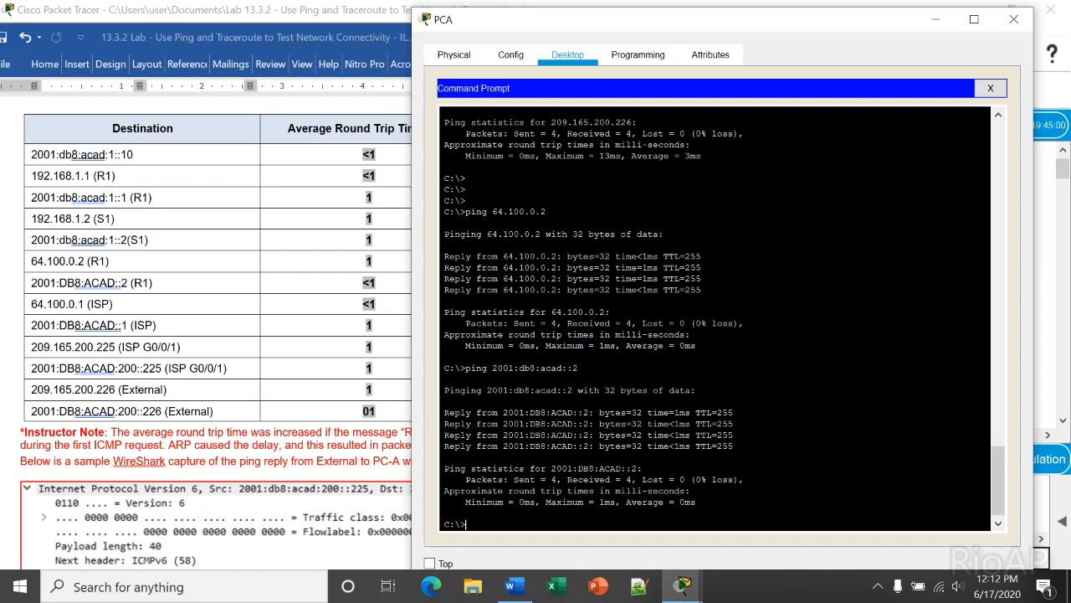
Ping ISP's addresses 64.100.0.1 and 2001:db8:acad::1 from PCA, checking the lab's destination table for expected TTL values
text(ping 64.100.0.1)
key(Return)
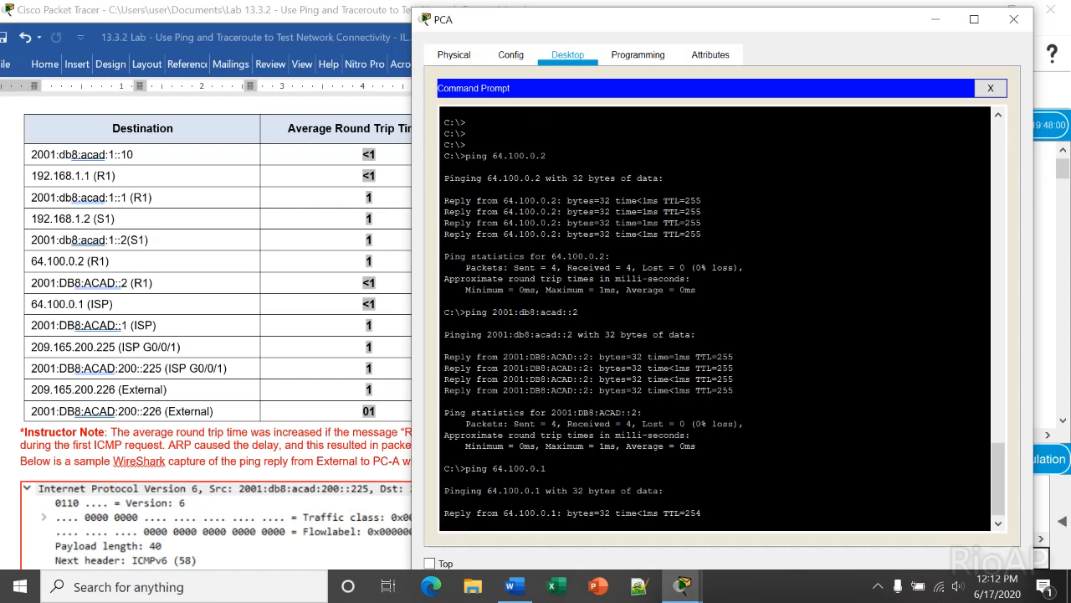
key(alt+Tab)
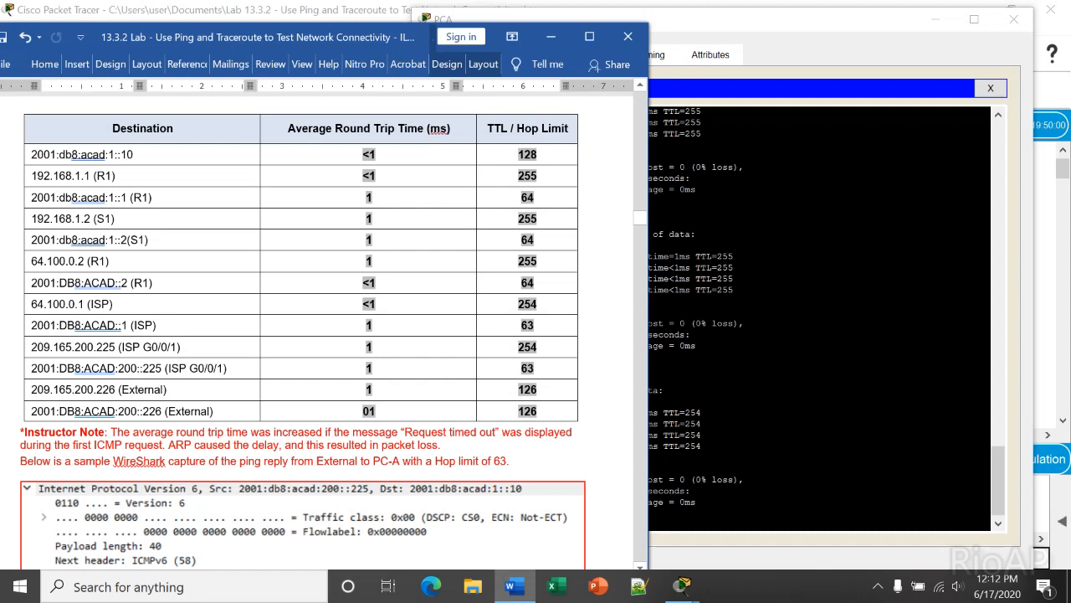
key(alt+Tab)
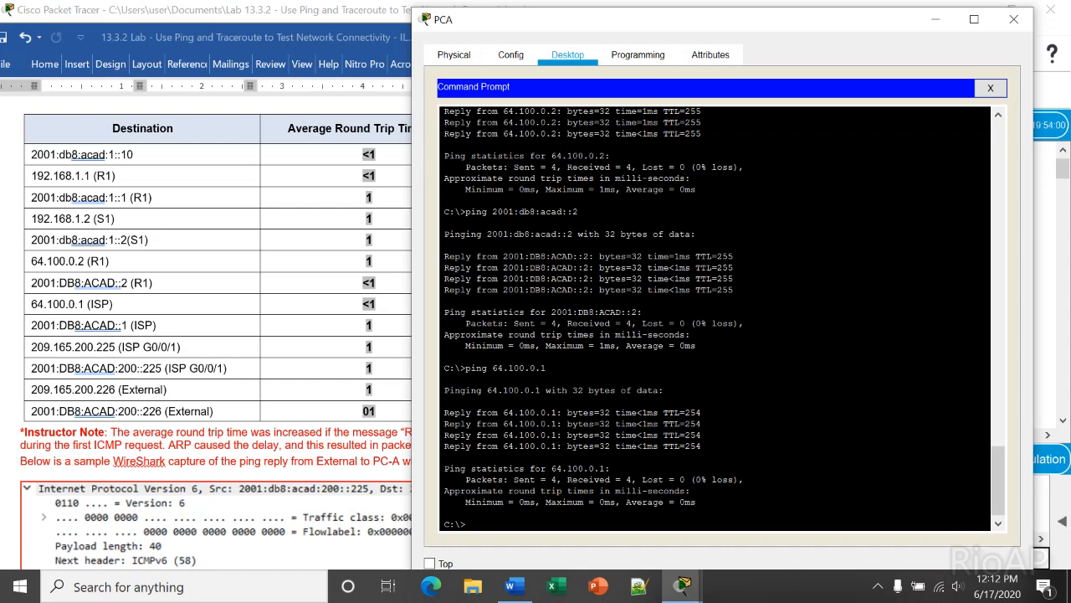
drag(444, 357, 444, 378)
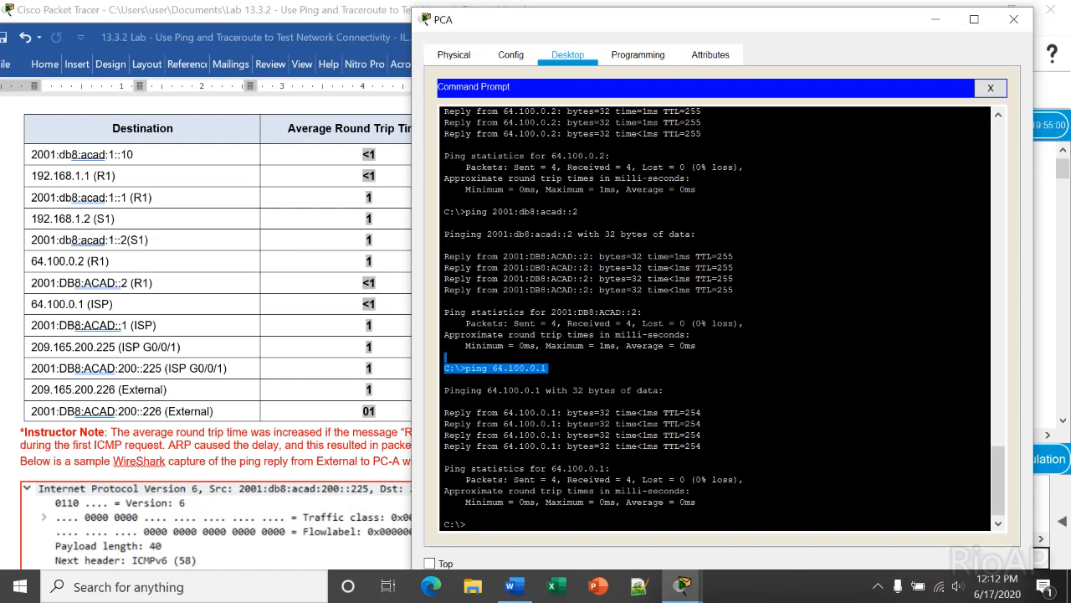
text(ping 2001:db8:acad::1)
key(Return)
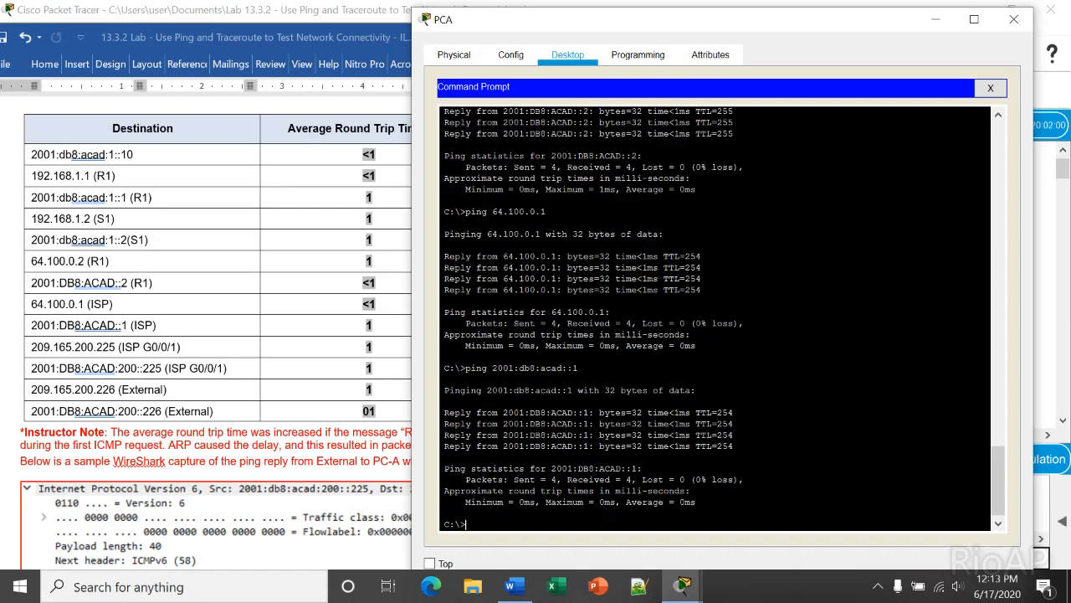
Ping ISP's G0/0/1 interface from PCA at 209.165.200.225 and 2001:db8:acad:200::225
text(ping 209.165.200.225)
key(Return)
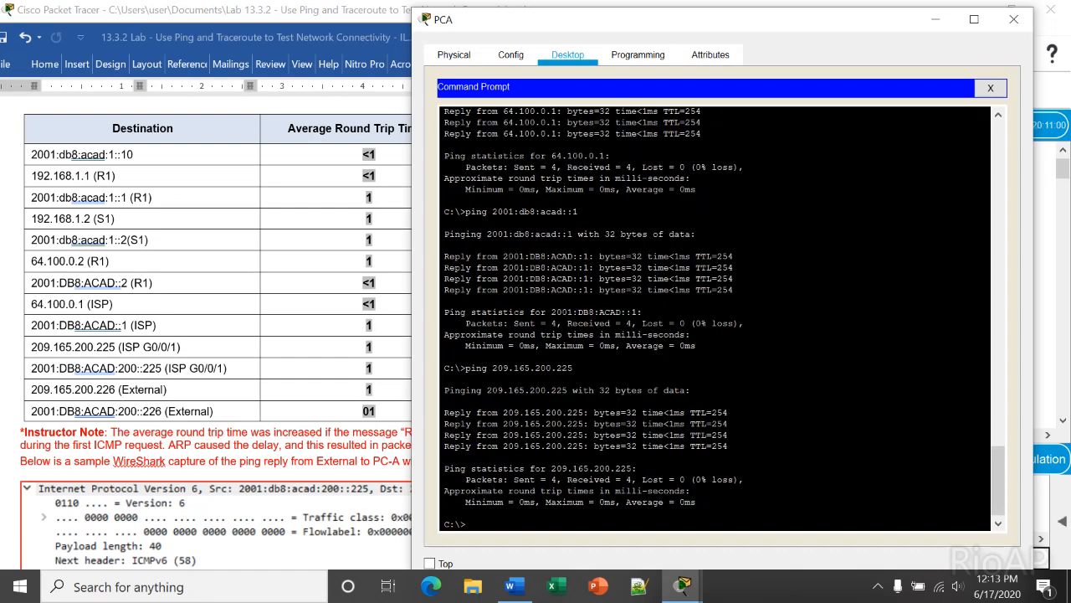
text(ping 2001:db8:acad:200::2)
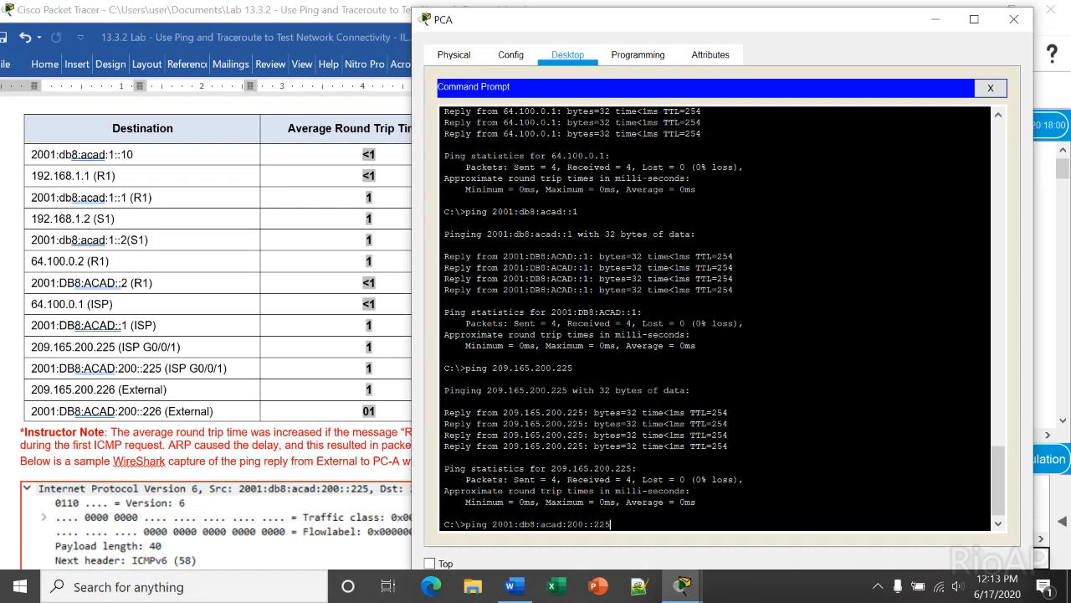
text(25)
key(Return)
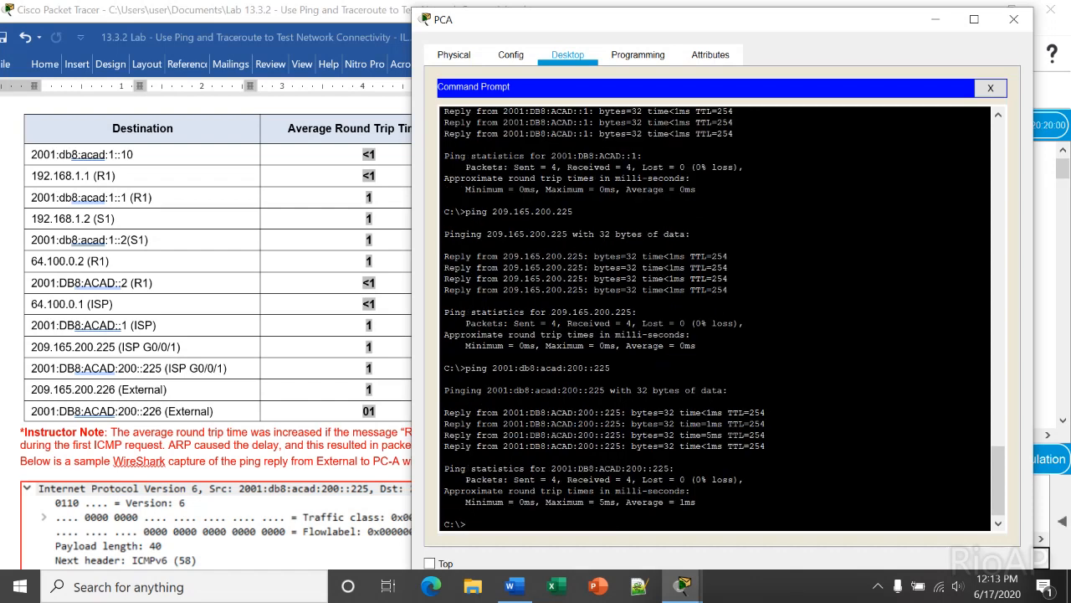
Ping the External server from PCA at 209.165.200.226 and 2001:db8:acad:200::226, comparing with the lab's table
text(ping 20)
text(9:)
text(165.200)
text(.22)
text(6)
key(Return)
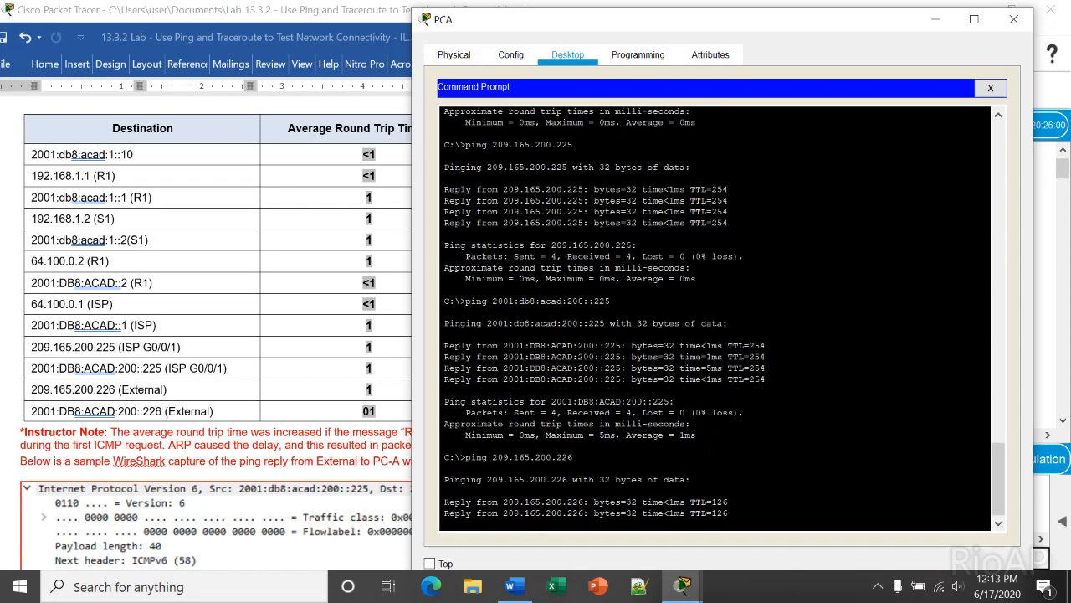
click(352, 390)
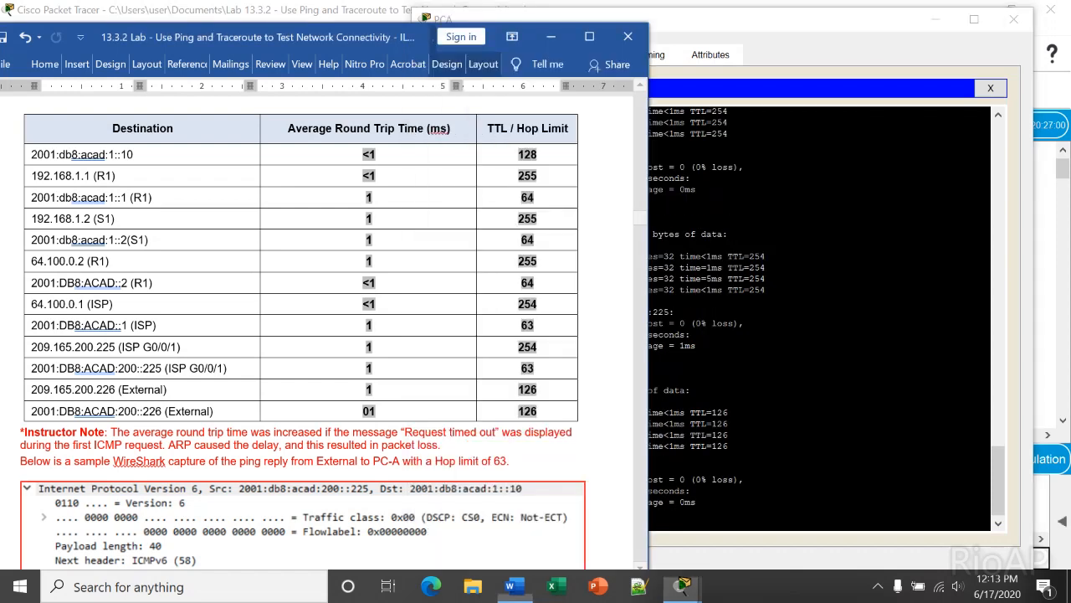
click(693, 390)
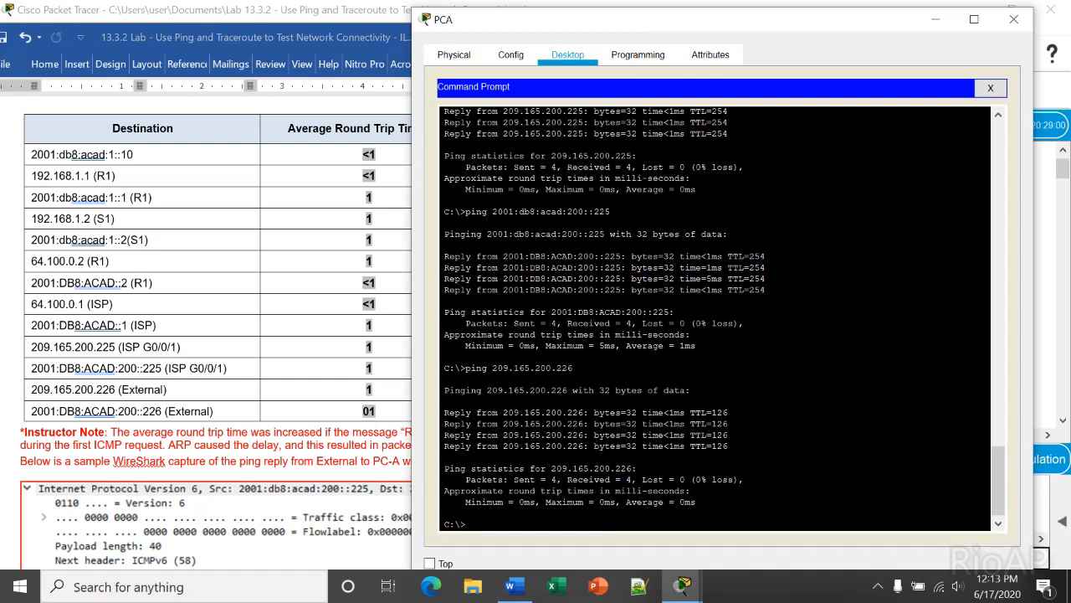
text(ping 2001:db8:acad:200::226)
key(Return)
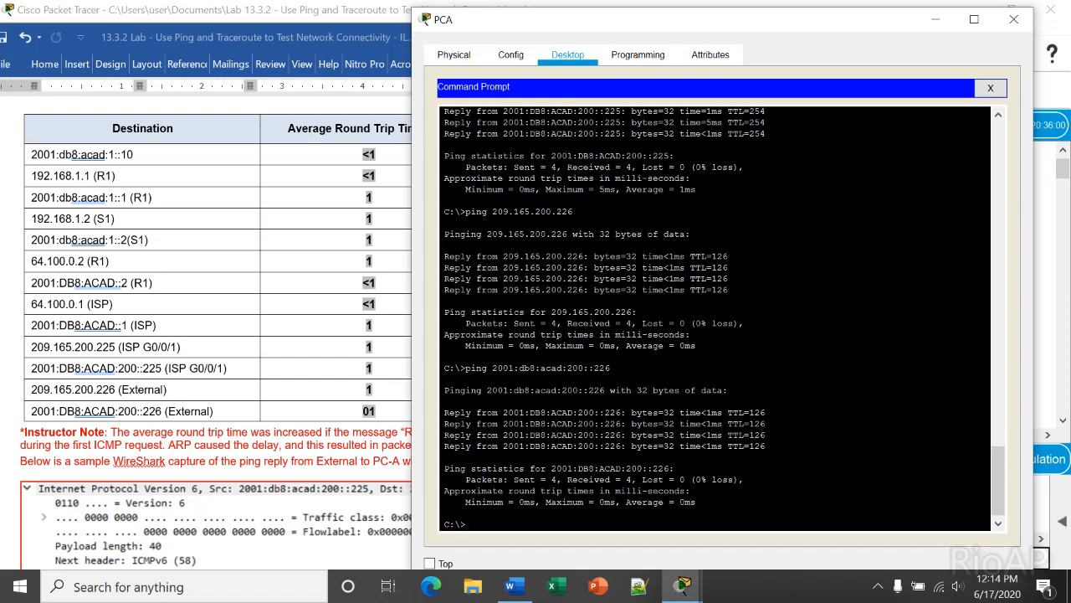
Following Step 2 of the lab document, run ping without arguments on PCA to list its usage options
scroll(216, 335, down, 6)
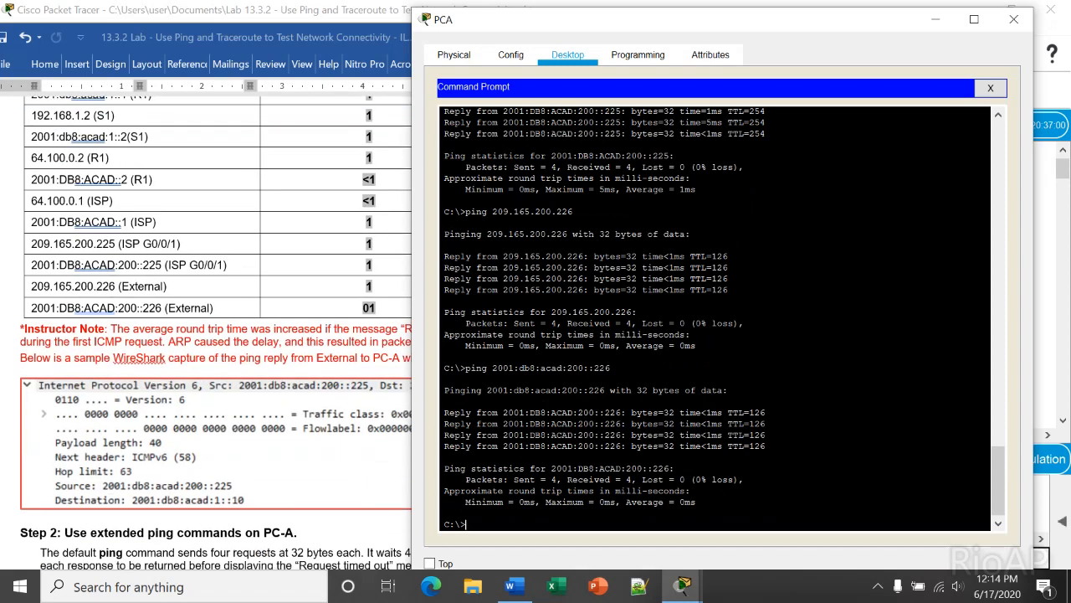
scroll(216, 334, down, 3)
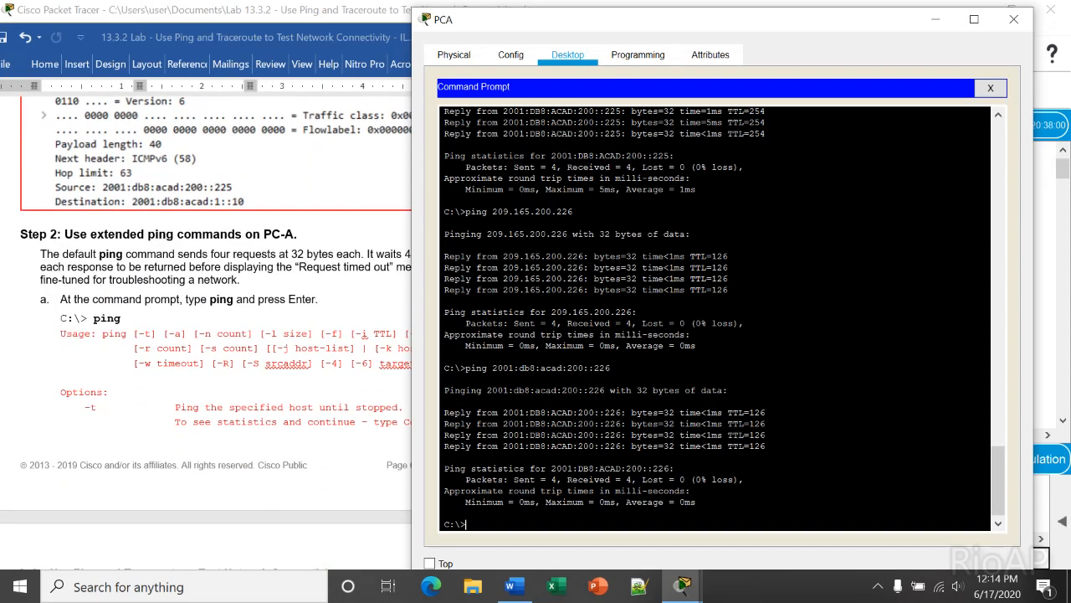
key(Return)
key(Return)
key(Return)
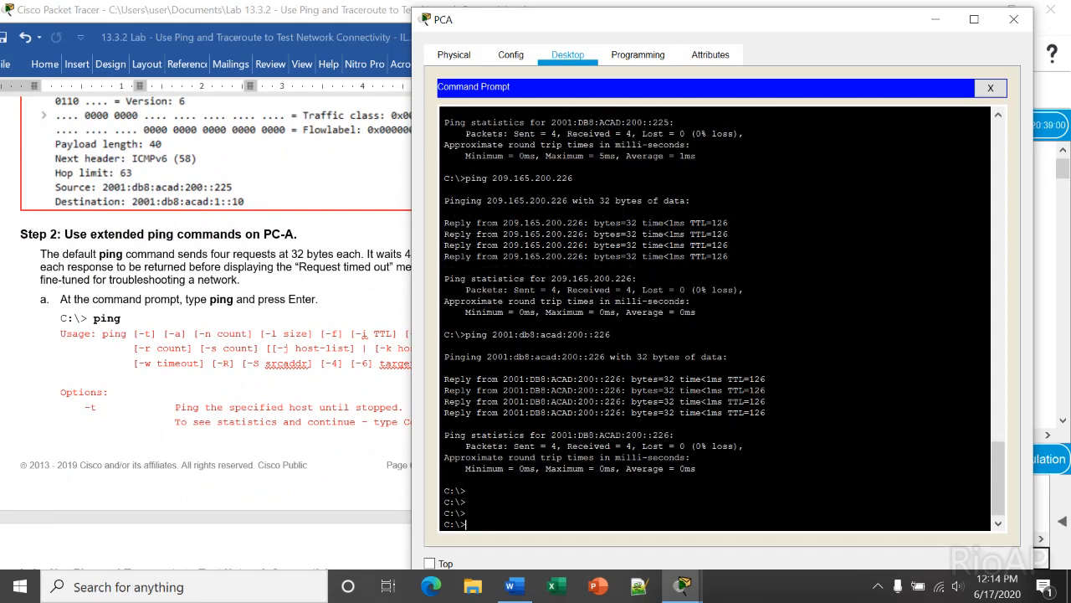
text(ping)
key(Return)
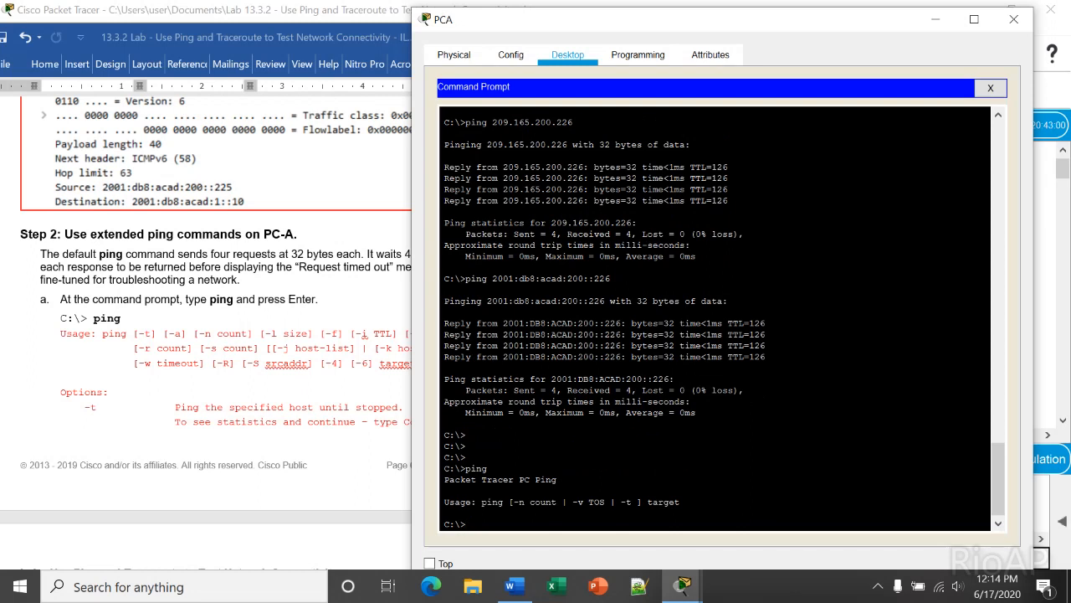
Open the Windows Command Prompt on the host computer, run ping without arguments and review its full option list
click(167, 587)
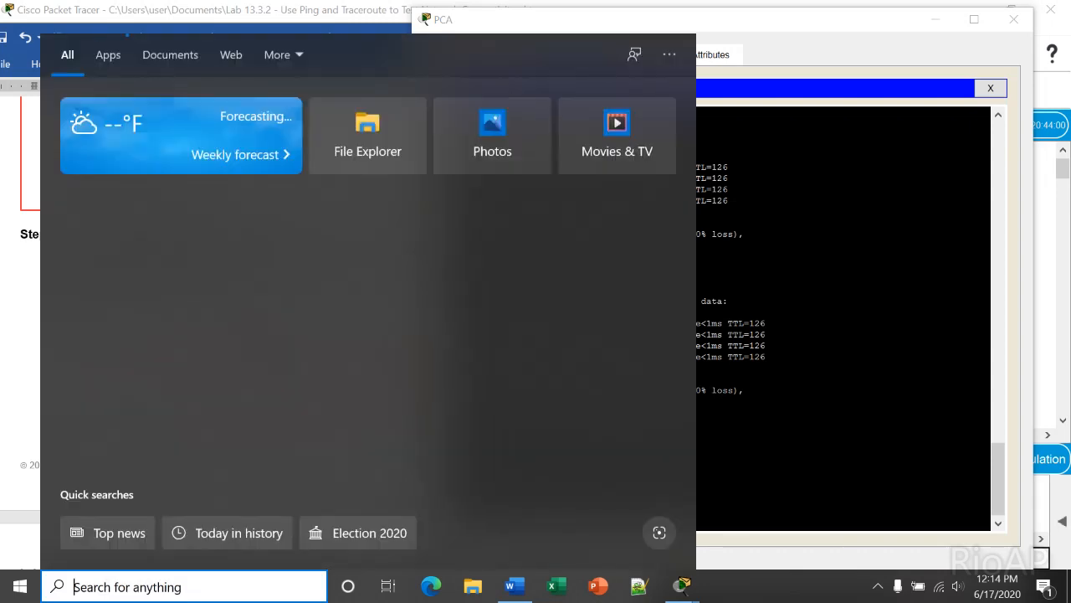
text(cmd)
key(Return)
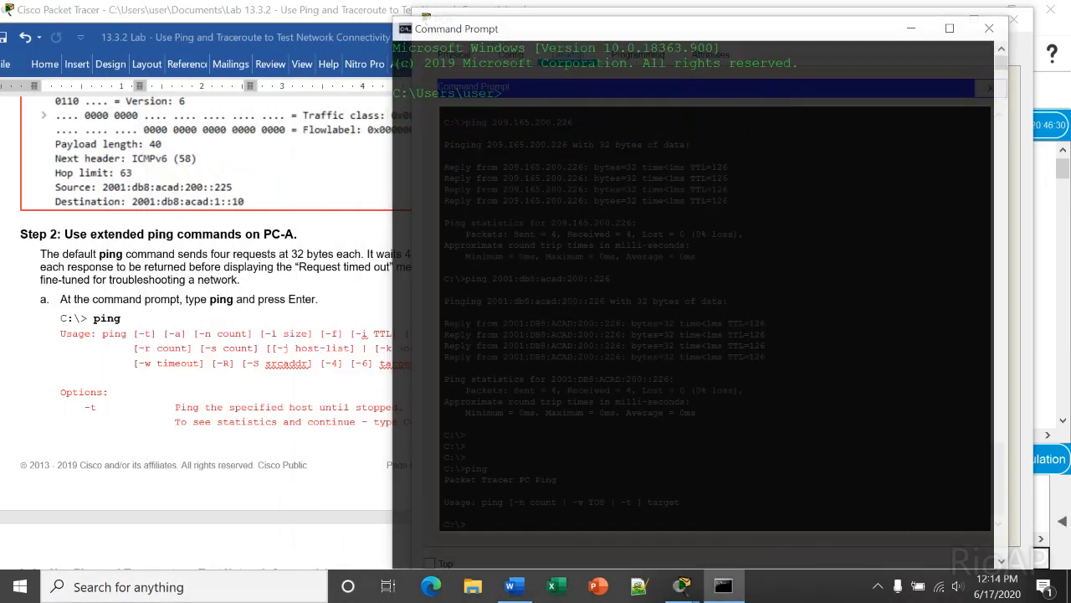
text(ping)
key(Return)
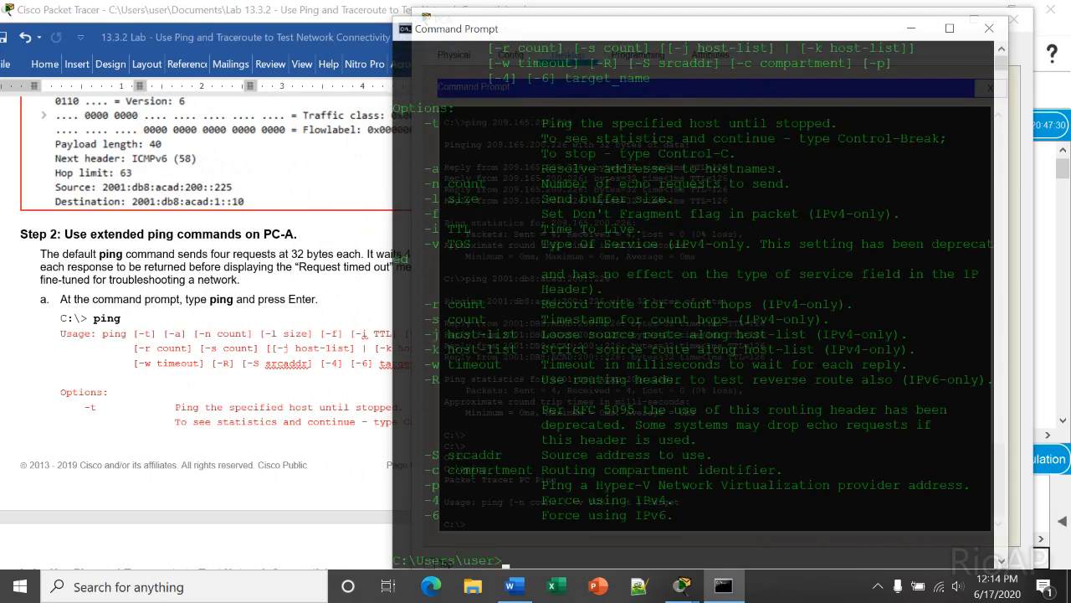
scroll(196, 335, down, 6)
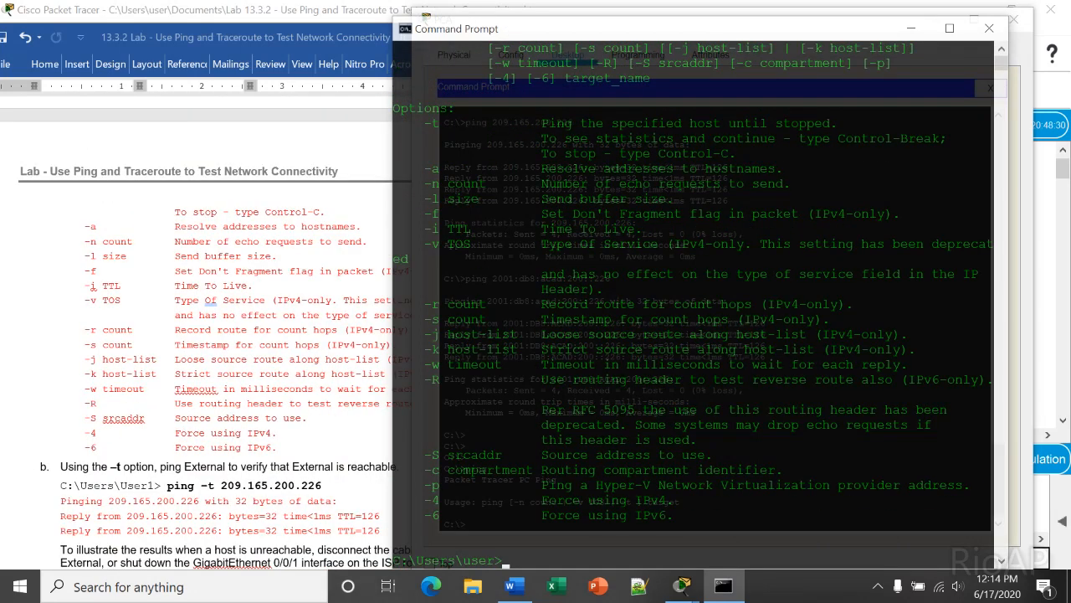
scroll(695, 318, up, 2)
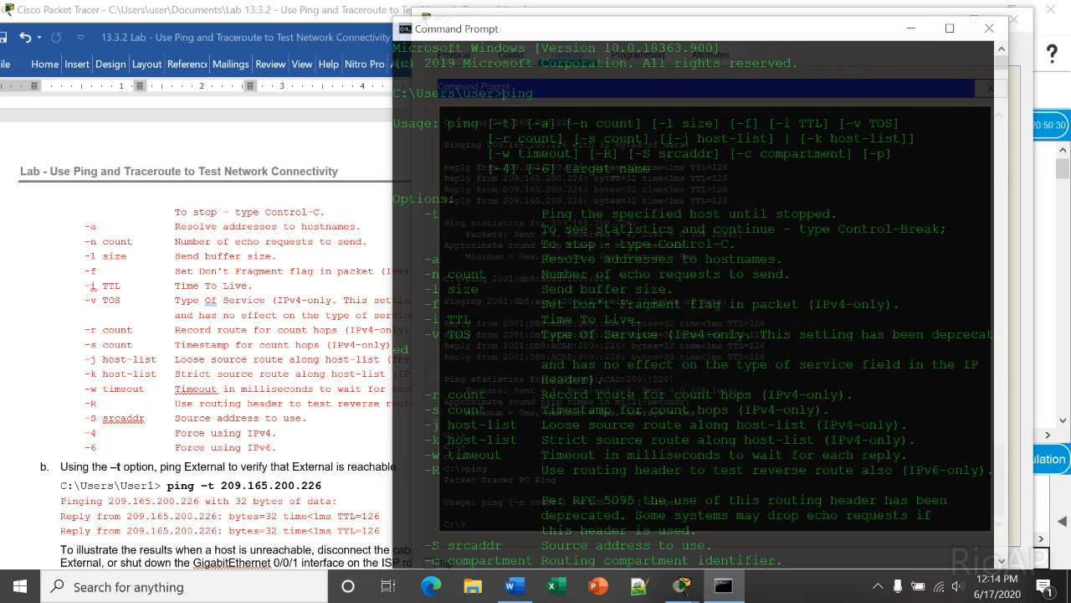
scroll(695, 318, down, 7)
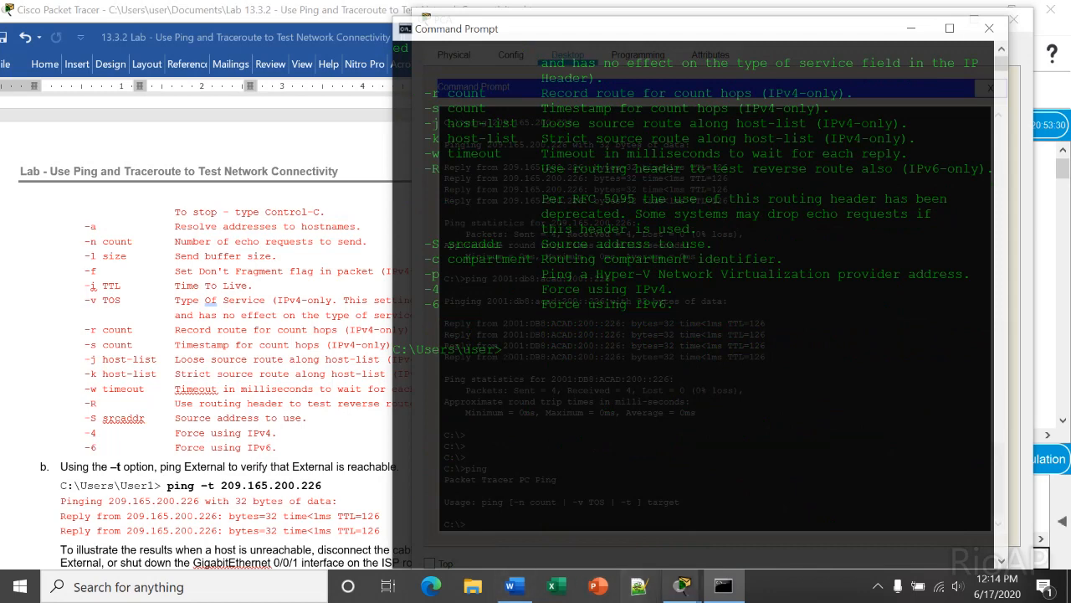
Return to PCA's command prompt and start a continuous ping with ping -t 209.165.200.226
mouse_move(682, 586)
click(753, 502)
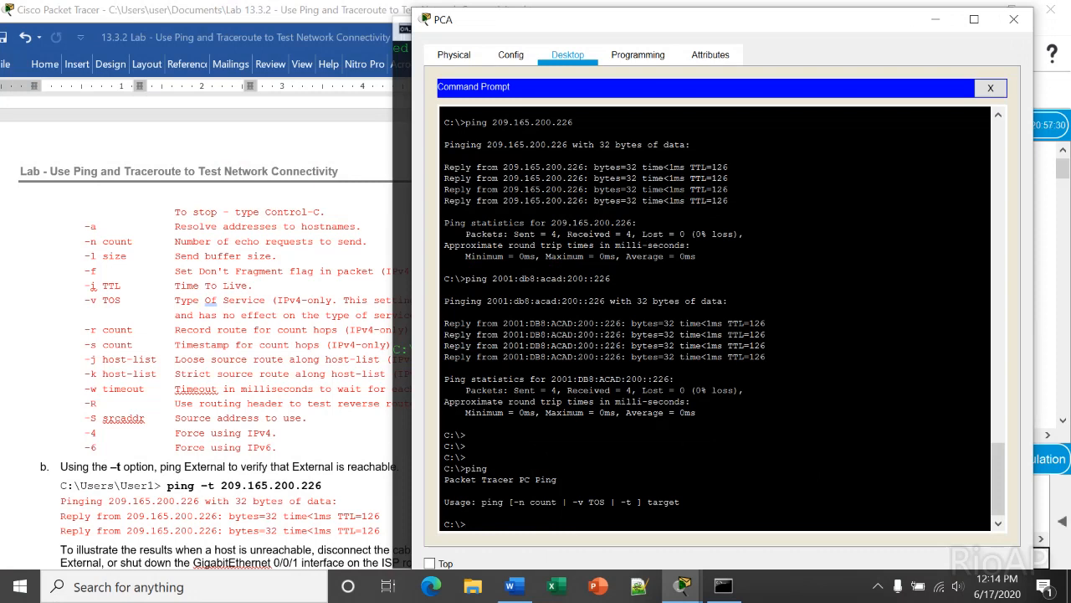
text(ping -t 209.165.200.226)
key(Return)
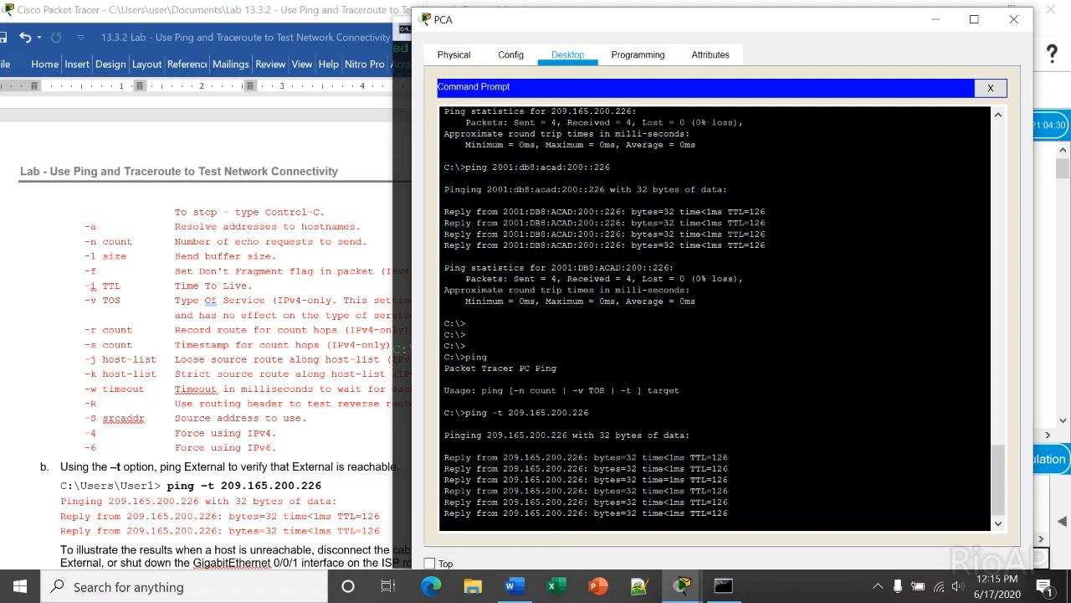
As the lab document instructs, disconnect the ISP router's end of the cable to the External server in the topology
click(251, 352)
scroll(251, 352, down, 3)
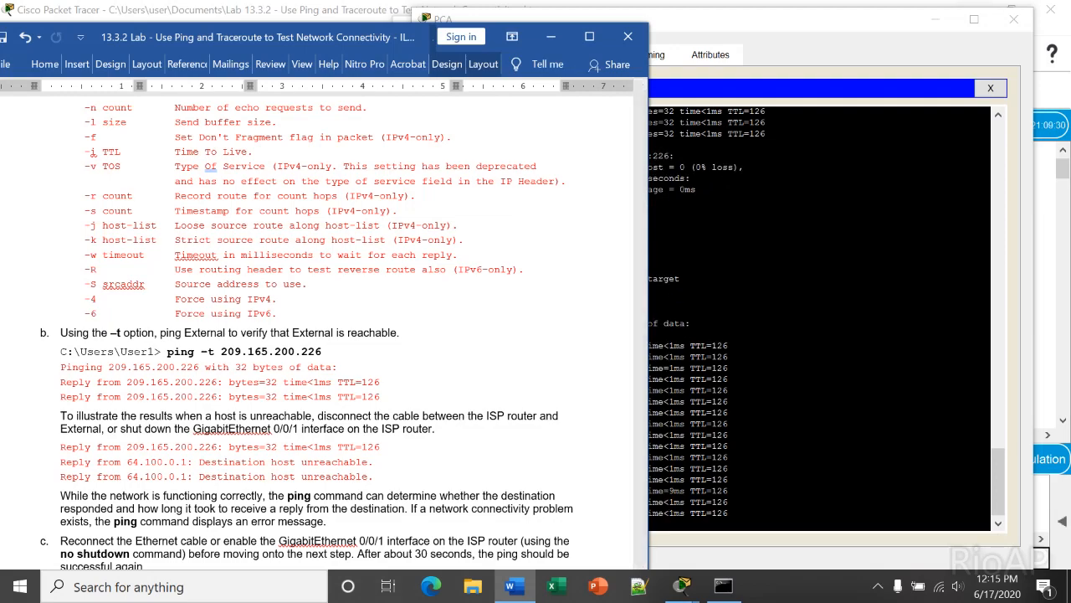
click(820, 20)
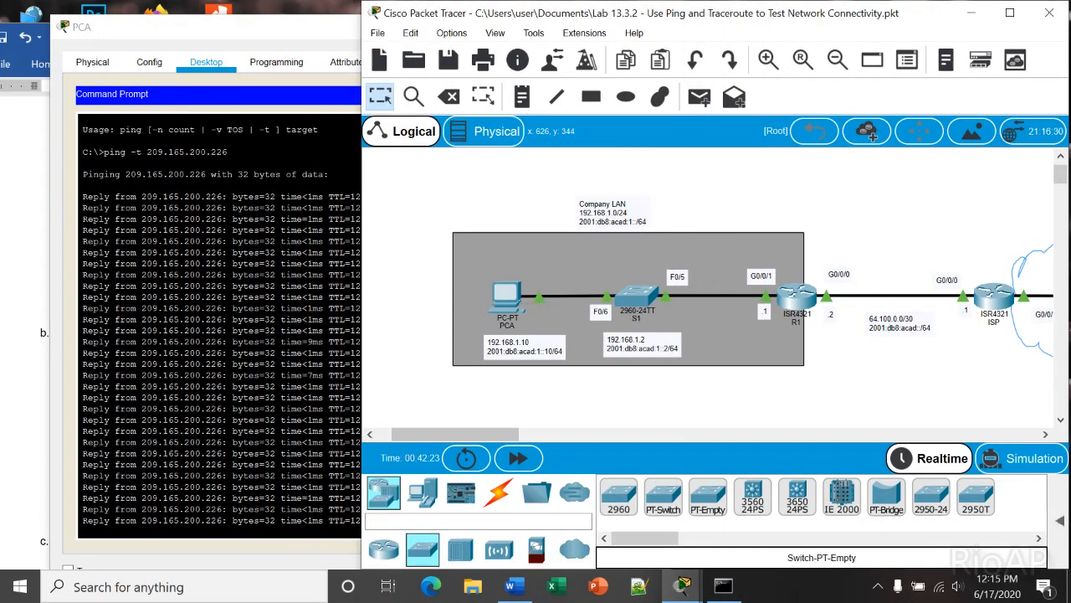
drag(456, 434, 502, 434)
click(776, 297)
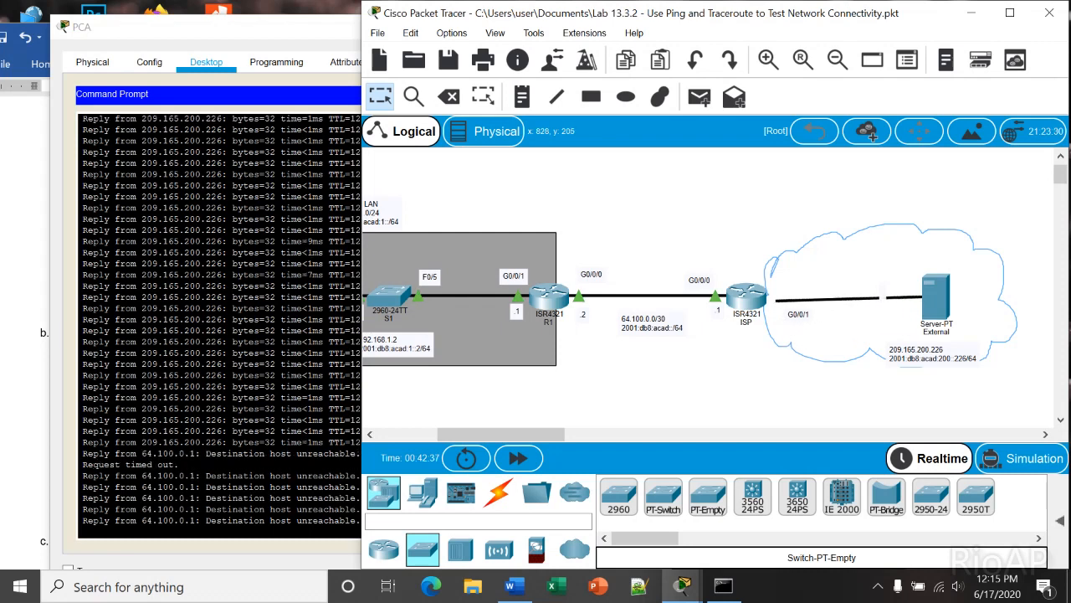
Reconnect the loose cable from the External server to GigabitEthernet0/0/1 on the ISP router
click(758, 298)
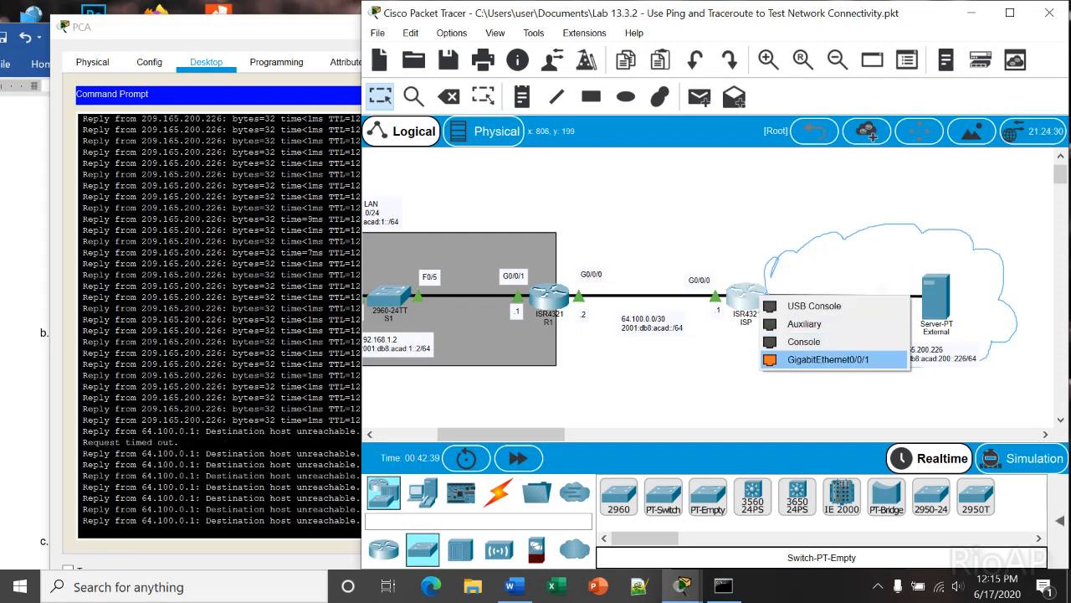
click(828, 359)
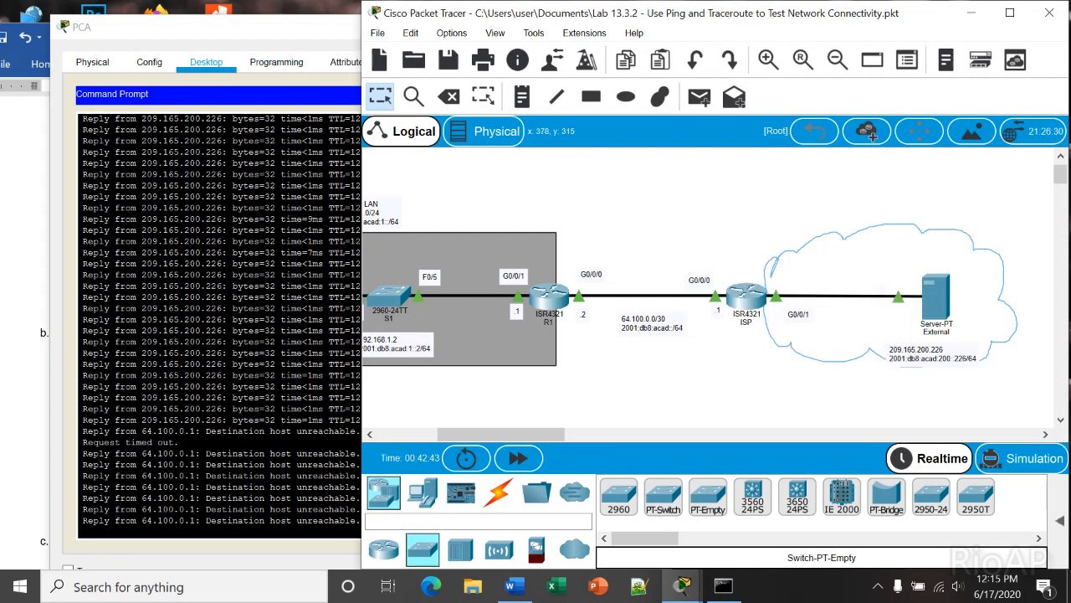
Check PCA's continuous ping output and read lab steps c to e on reconnecting and stopping the ping
drag(184, 26, 259, 16)
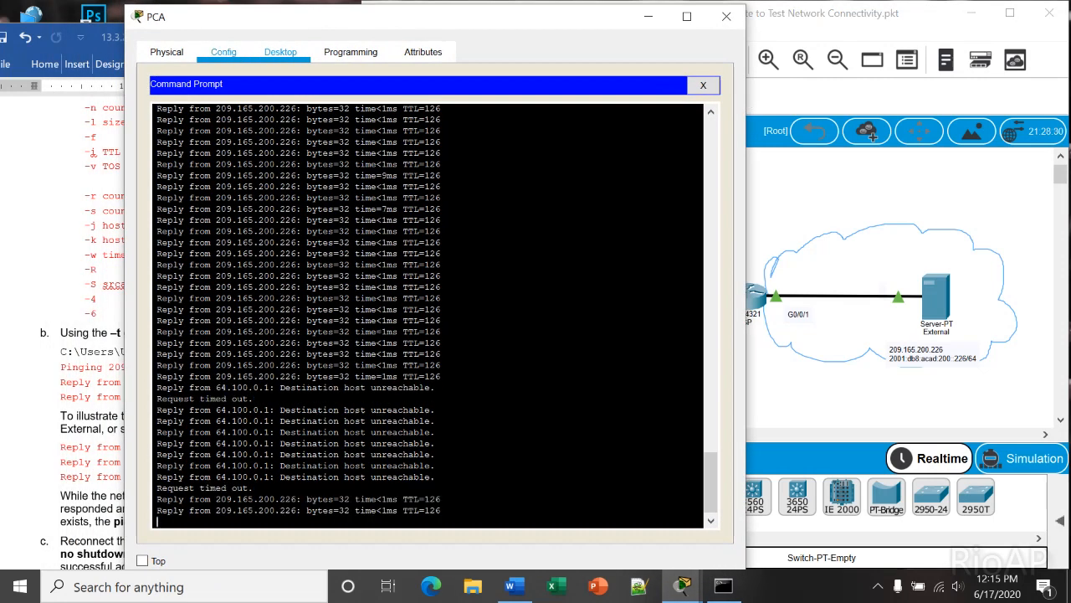
click(93, 153)
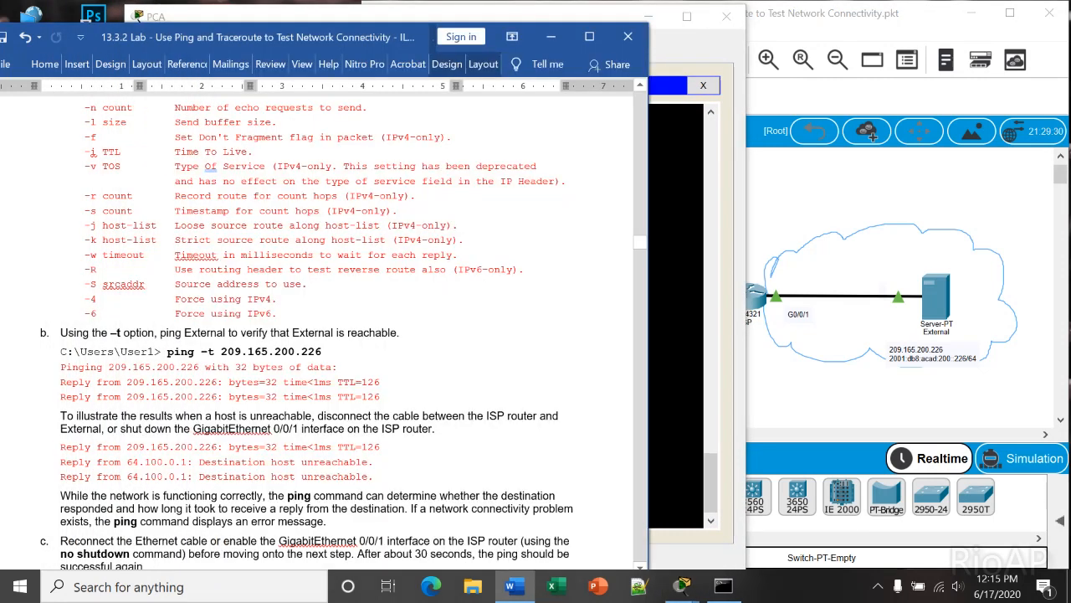
scroll(93, 154, down, 3)
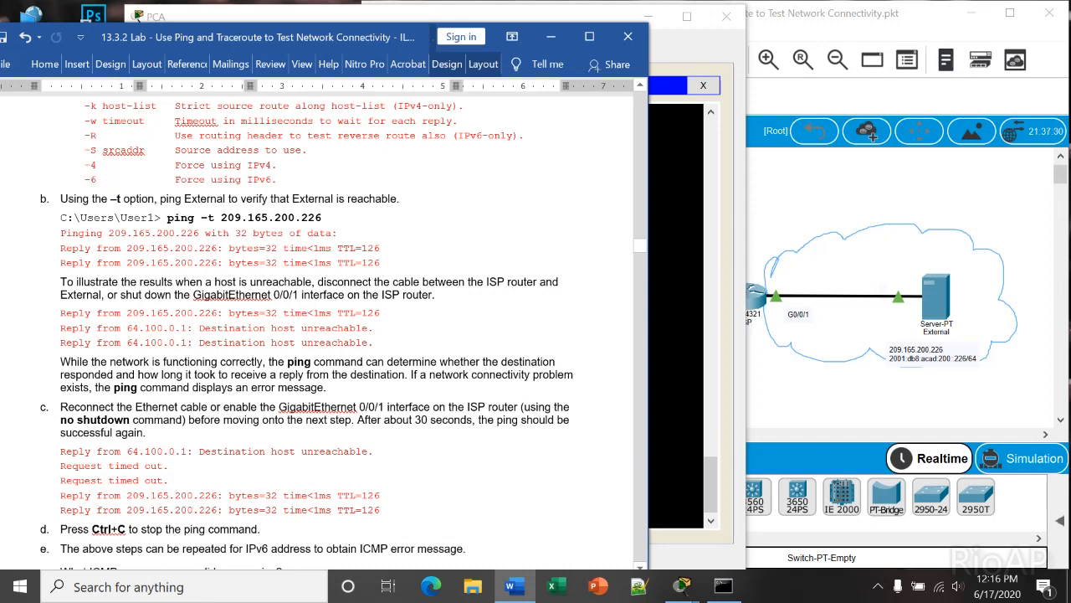
Check the lab's instruction on ending the test, and stop the continuous ping to 209.165.200.226 on PCA
scroll(318, 326, down, 3)
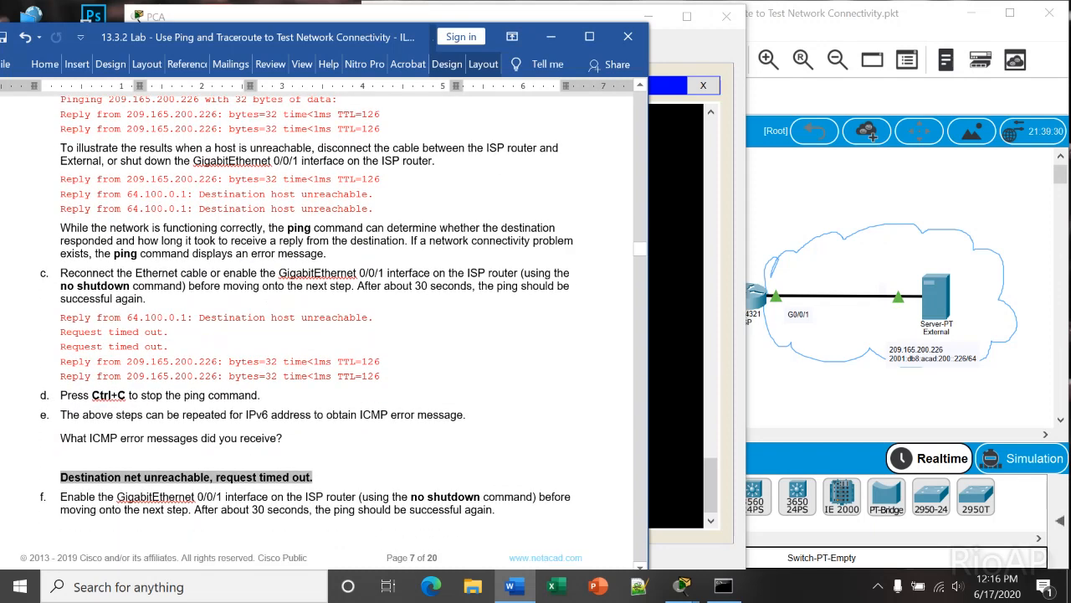
key(alt+Tab)
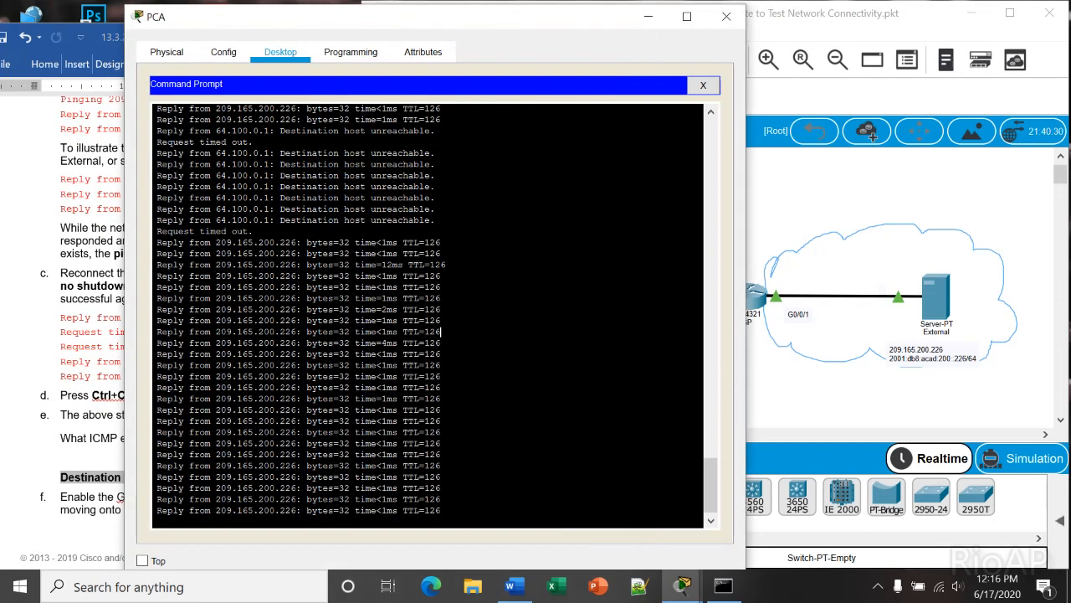
key(ctrl+c)
key(alt+Tab)
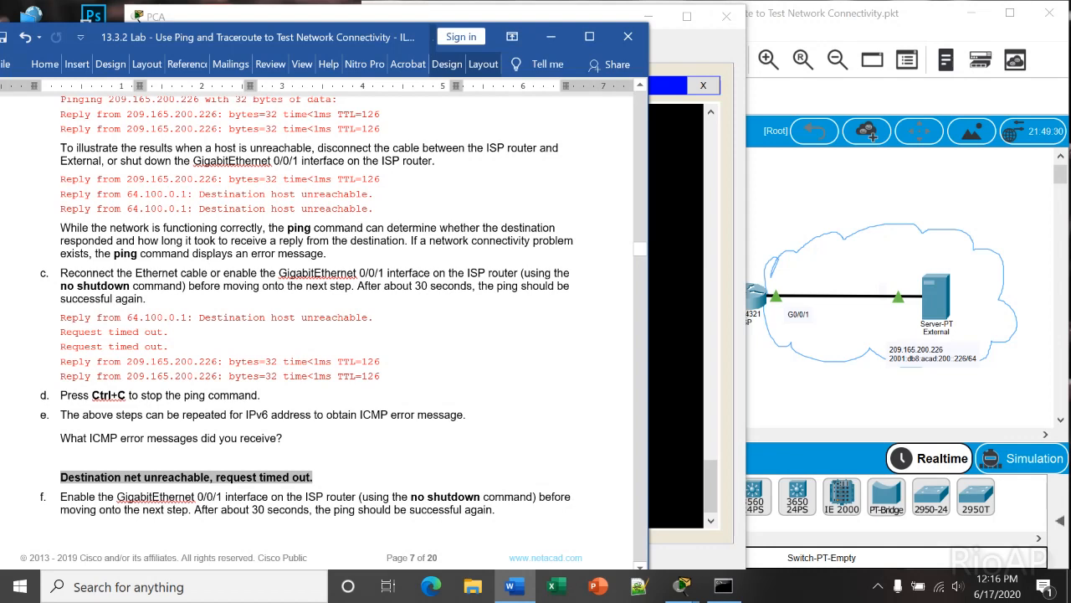
Ping the External server's IPv6 address 2001:db8:acad:200::226 from PCA's command prompt
click(676, 399)
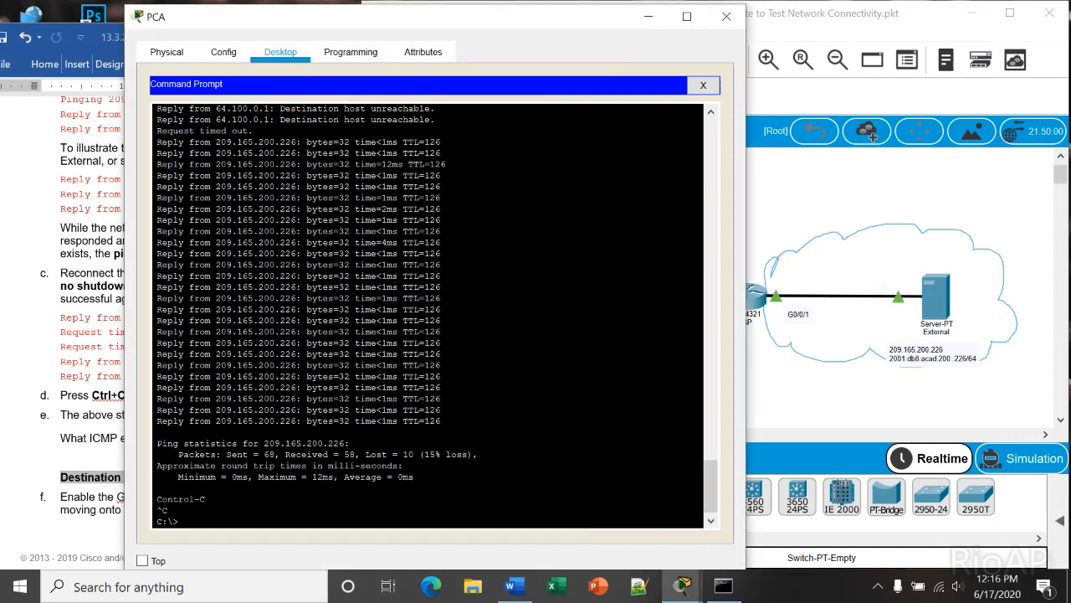
scroll(428, 314, up, 10)
key(ctrl+c)
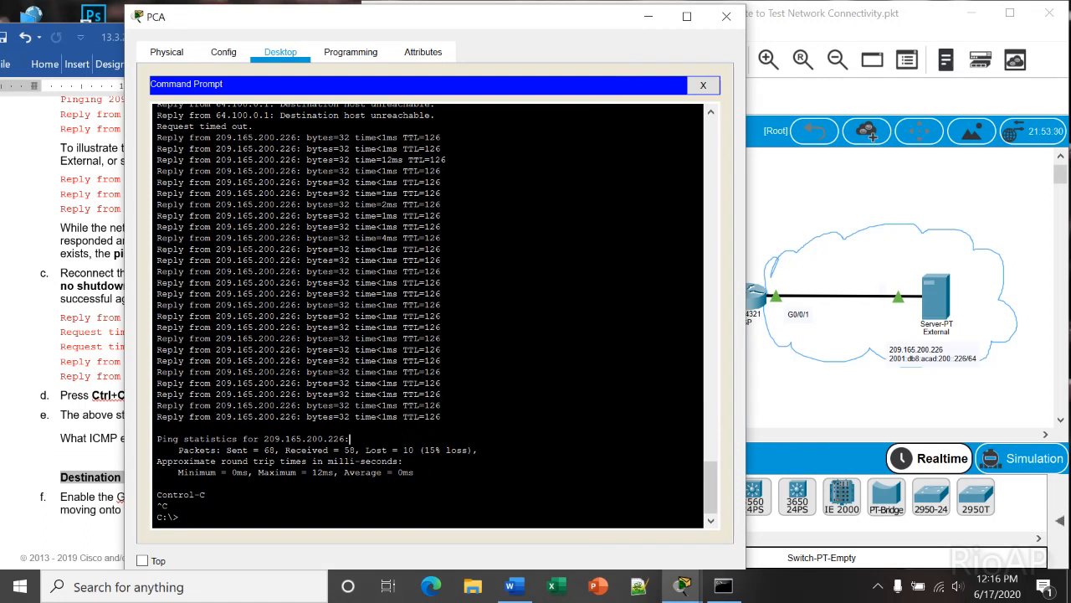
text(ping 2001:db8:acad:200::226)
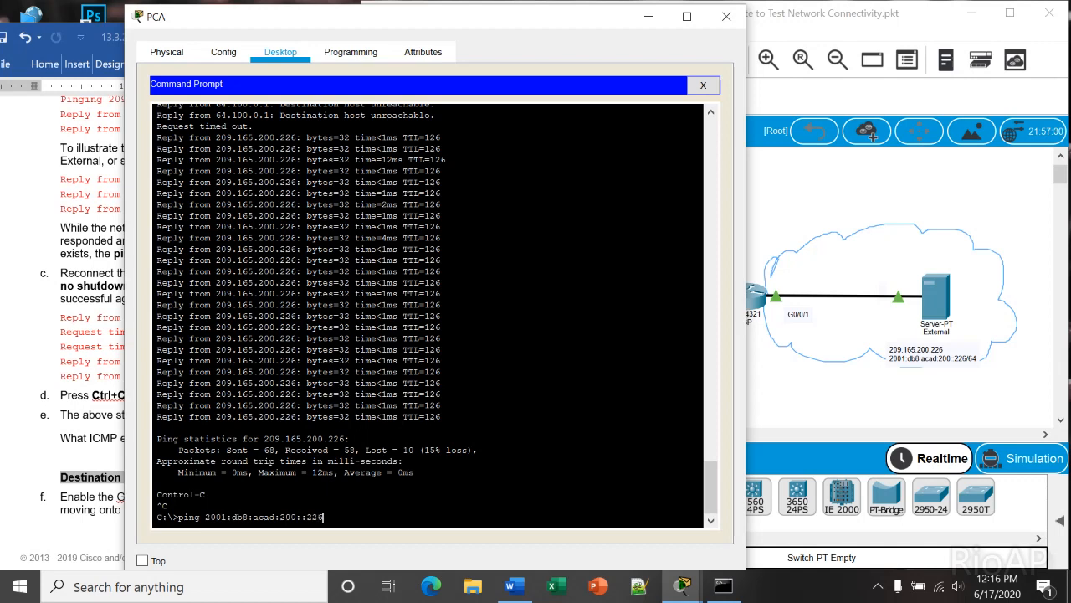
key(Return)
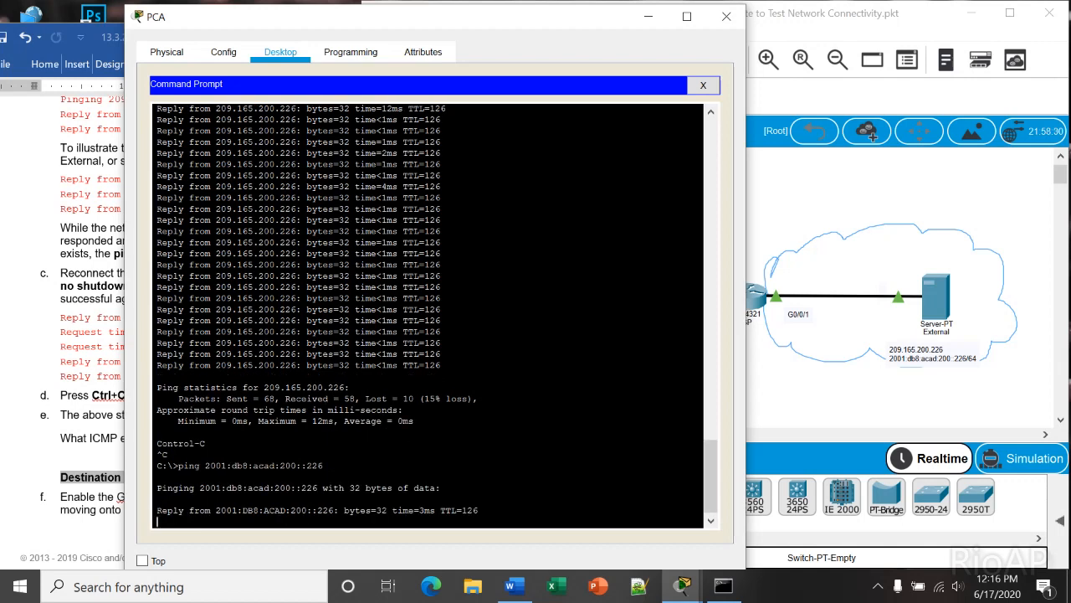
Run a continuous IPv6 ping from PCA with ping -t 2001:db8:acad:200::226
key(alt+Tab)
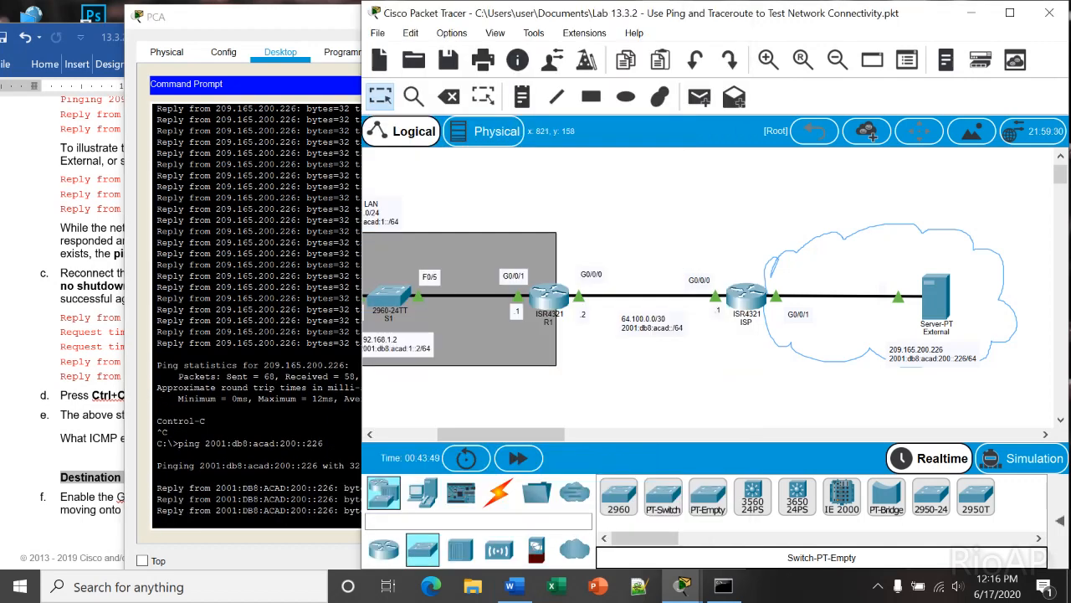
key(alt+Tab)
key(Up)
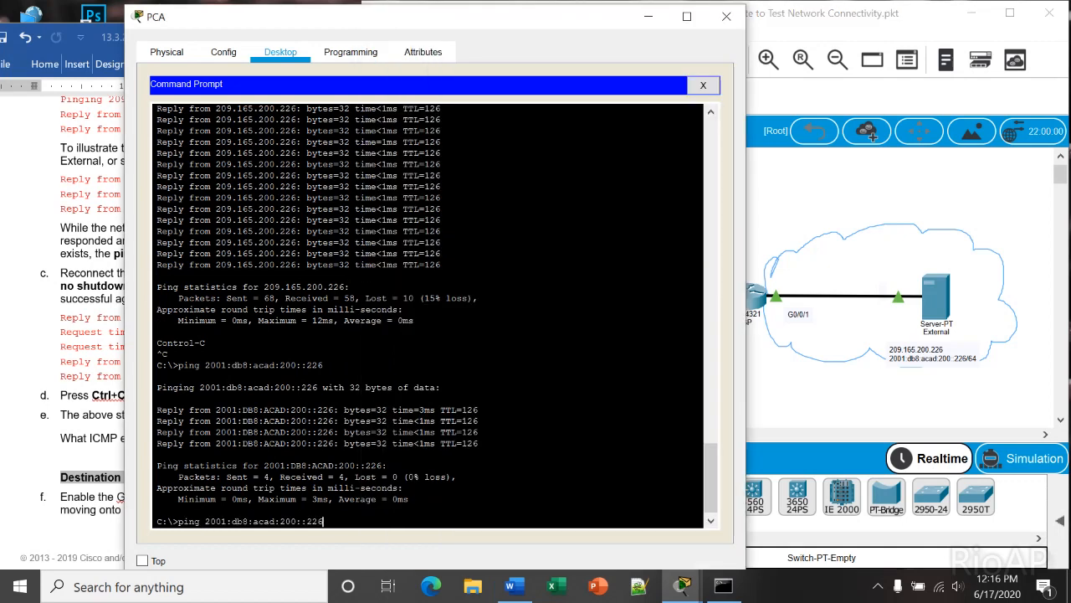
key(Left)
key(Left)
key(Left)
key(Left)
key(Left)
key(Left)
key(Left)
key(Left)
key(Left)
key(Left)
key(Left)
key(Left)
key(Left)
key(Left)
key(Left)
key(Left)
key(Left)
key(Left)
key(Left)
key(Left)
text(-t)
key(Return)
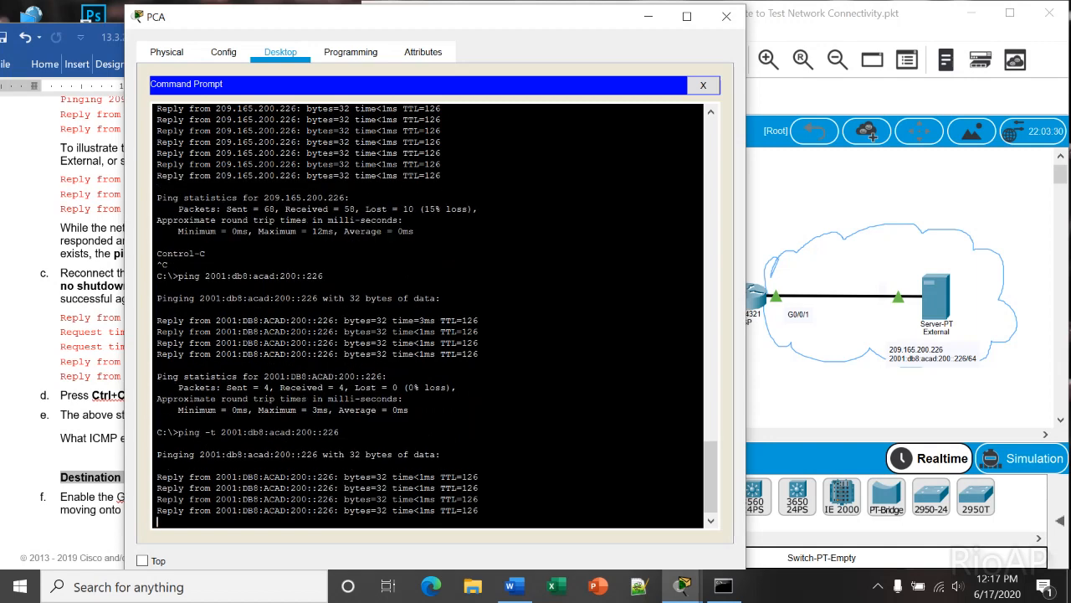
Detach the External server's cable from the ISP router and reconnect it to the router's GigabitEthernet0/0/1 port
click(777, 297)
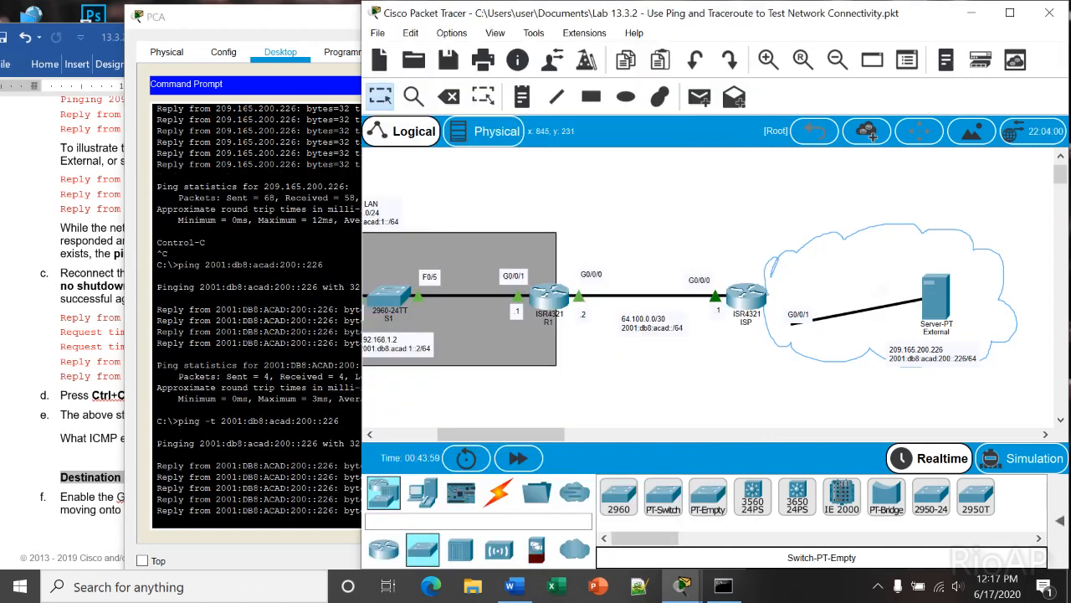
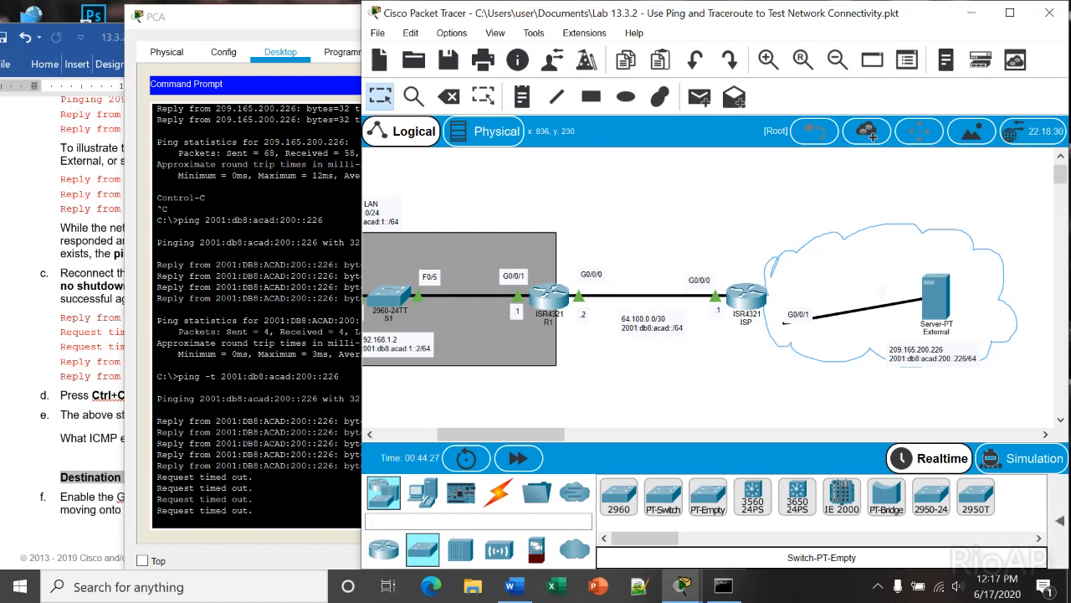
click(757, 294)
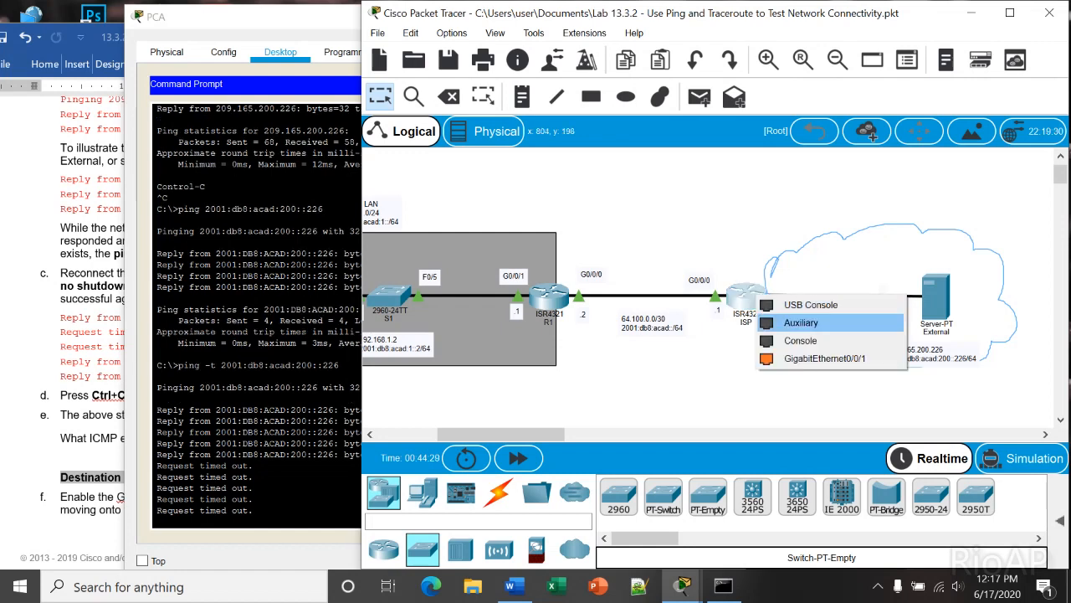
click(825, 359)
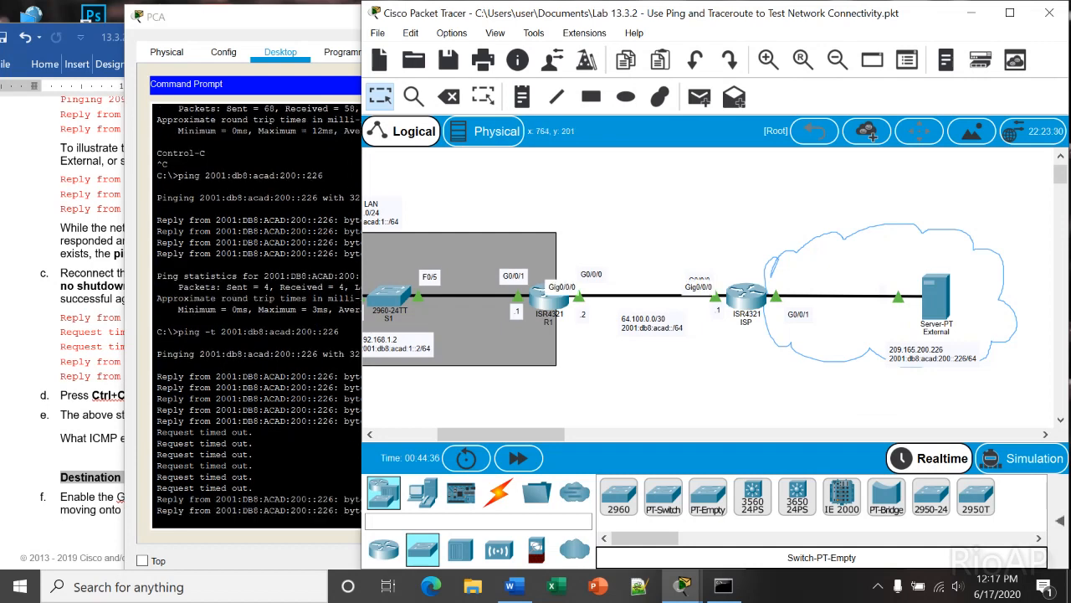
Stop the continuous IPv6 ping running on PCA
click(219, 388)
key(ctrl+c)
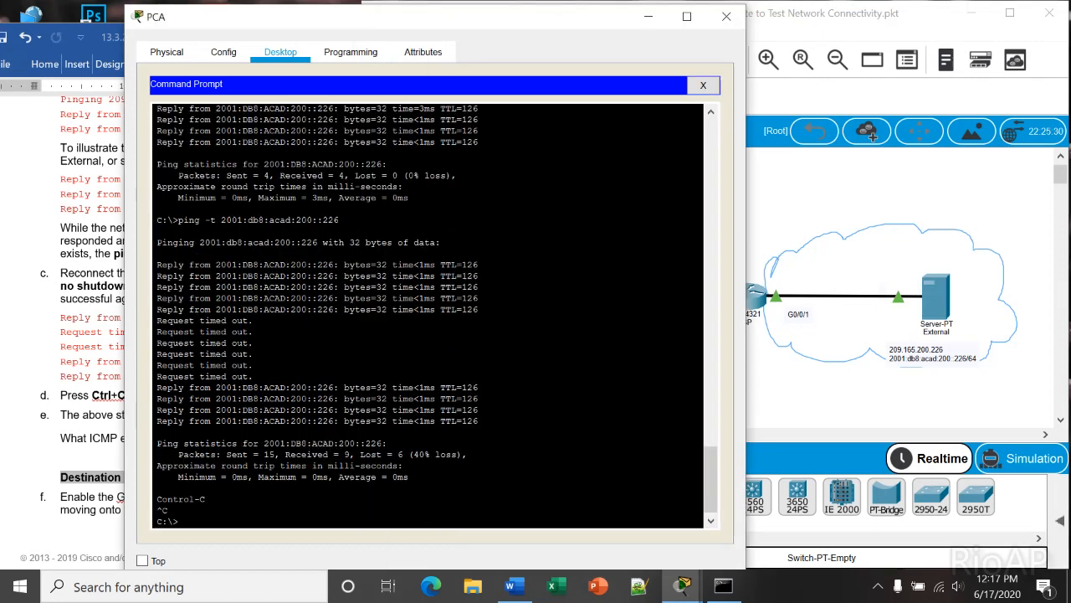
Read the lab document's remaining ping instructions on reconnecting the link, through Step 3 on testing connectivity from Cisco devices
click(79, 368)
scroll(79, 369, down, 3)
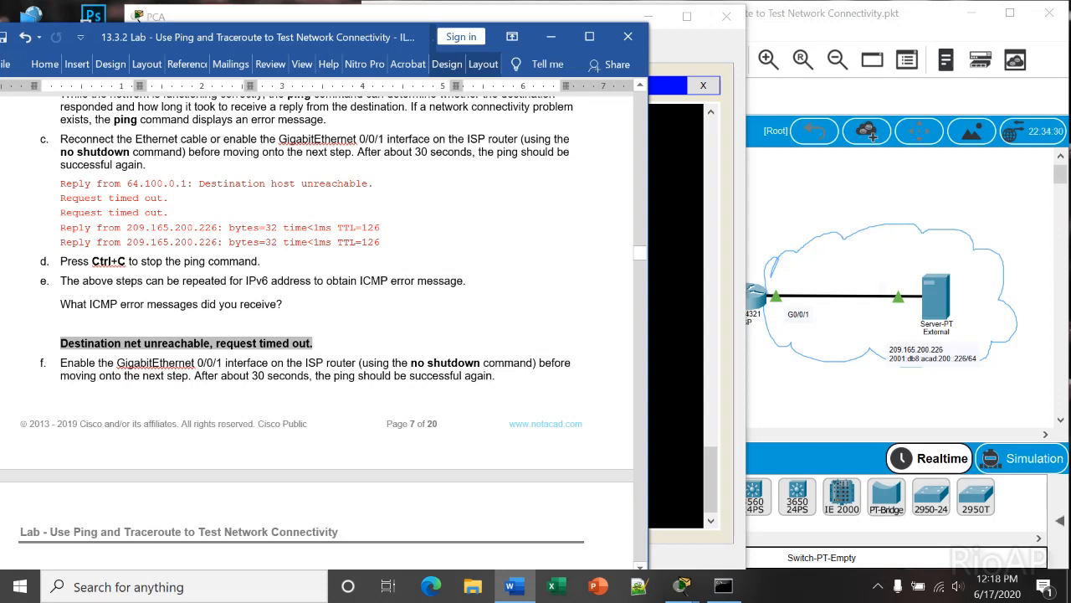
scroll(327, 326, up, 3)
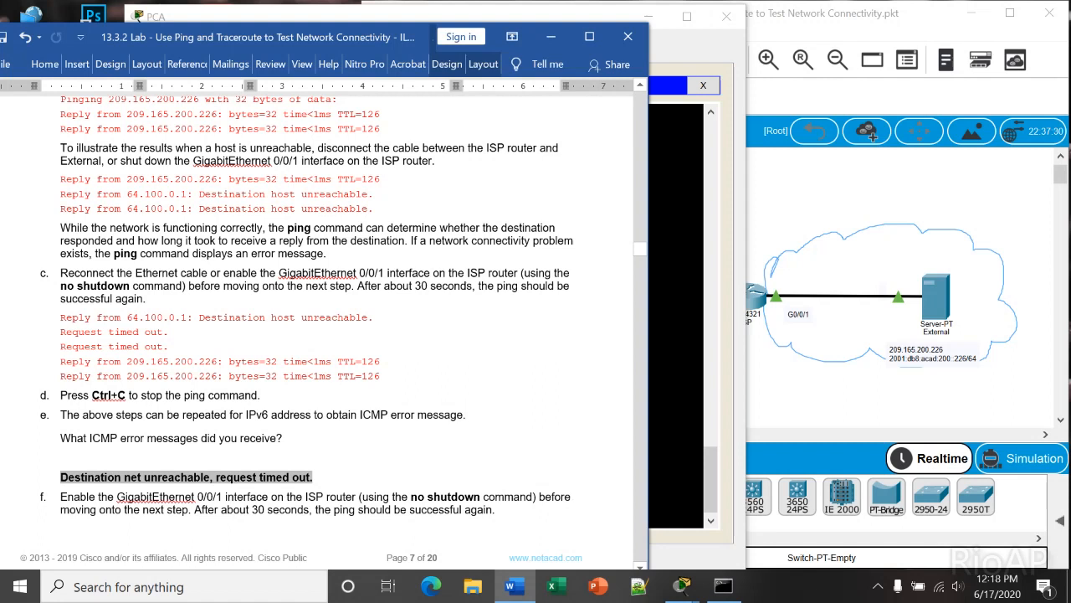
drag(277, 273, 277, 300)
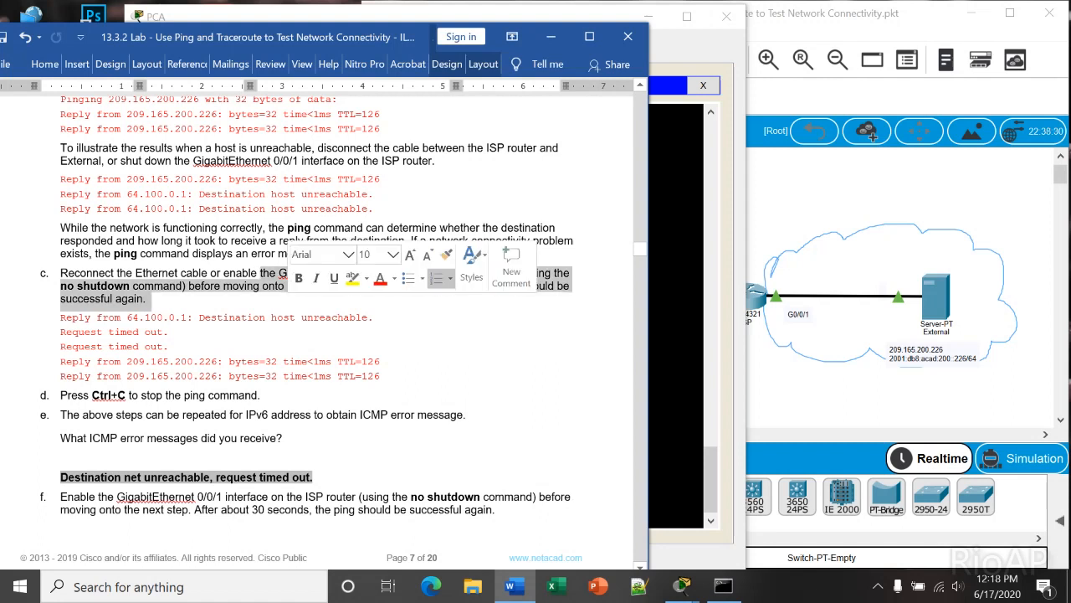
click(276, 300)
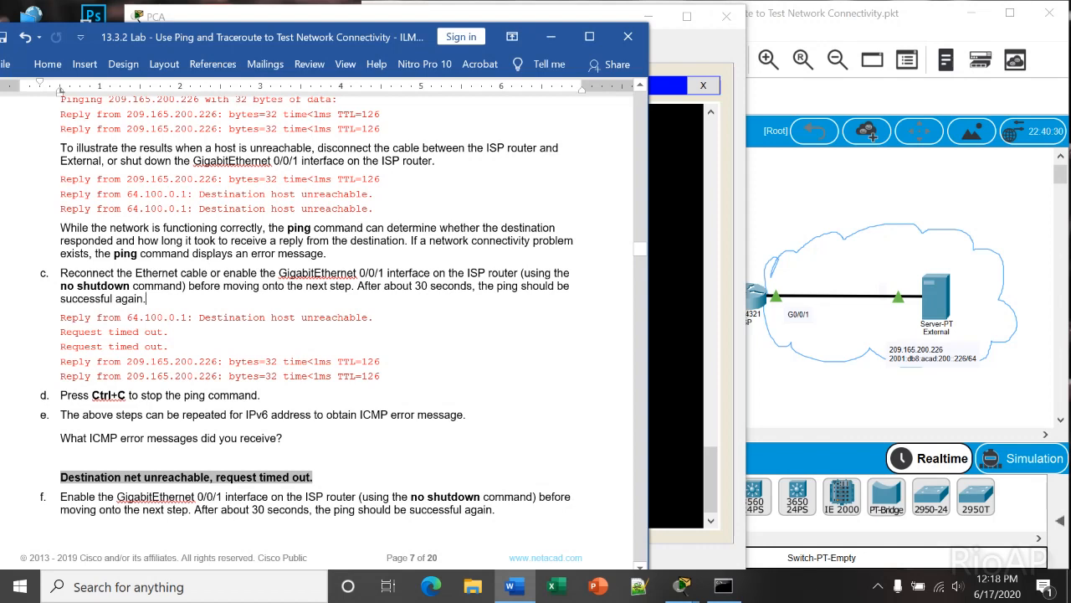
scroll(318, 327, down, 8)
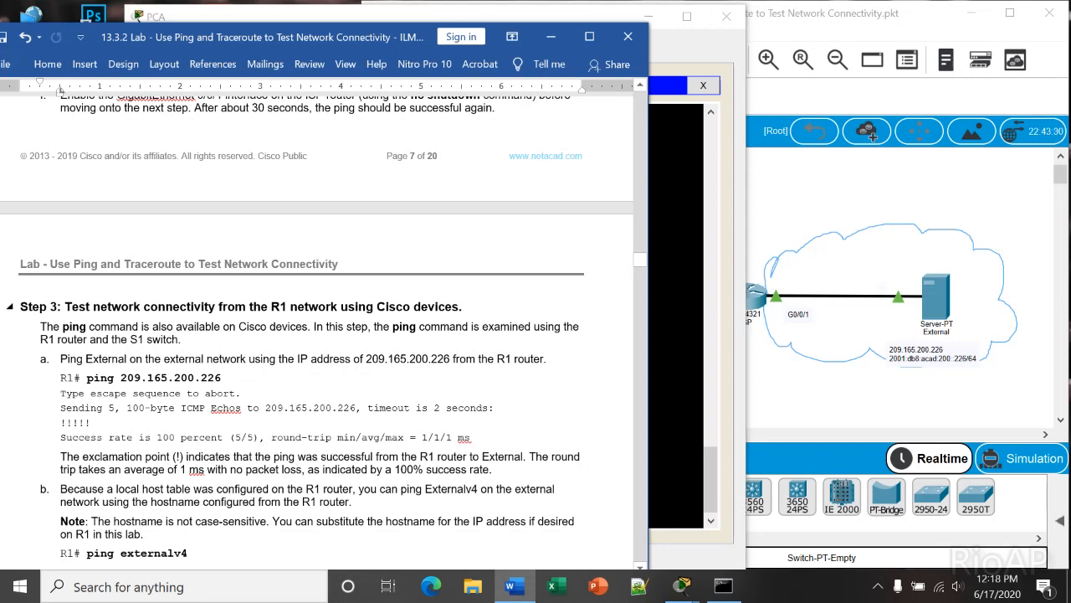
scroll(319, 327, up, 3)
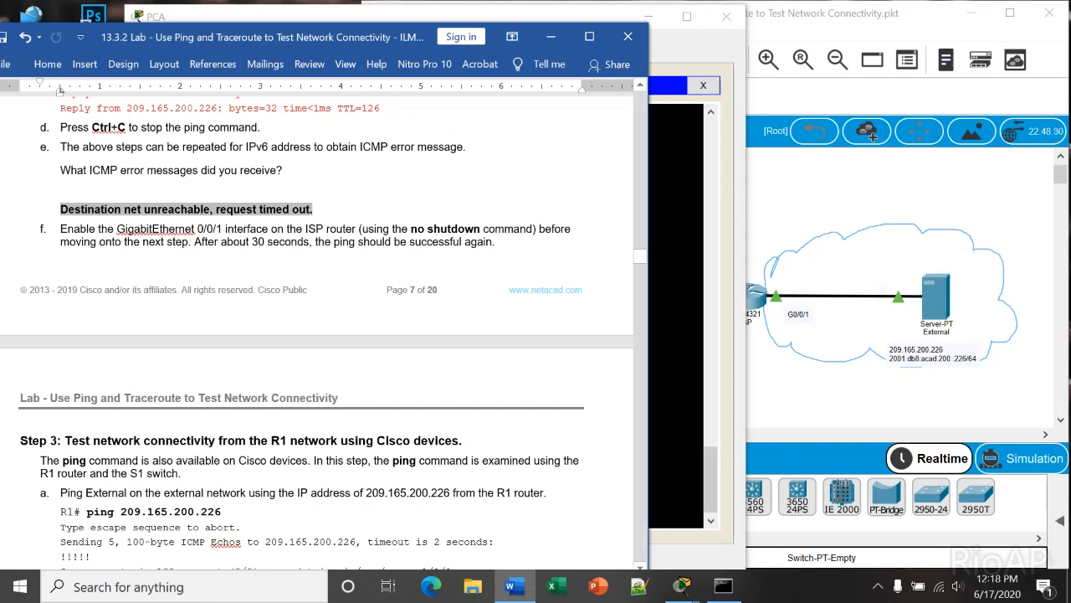
scroll(318, 327, down, 6)
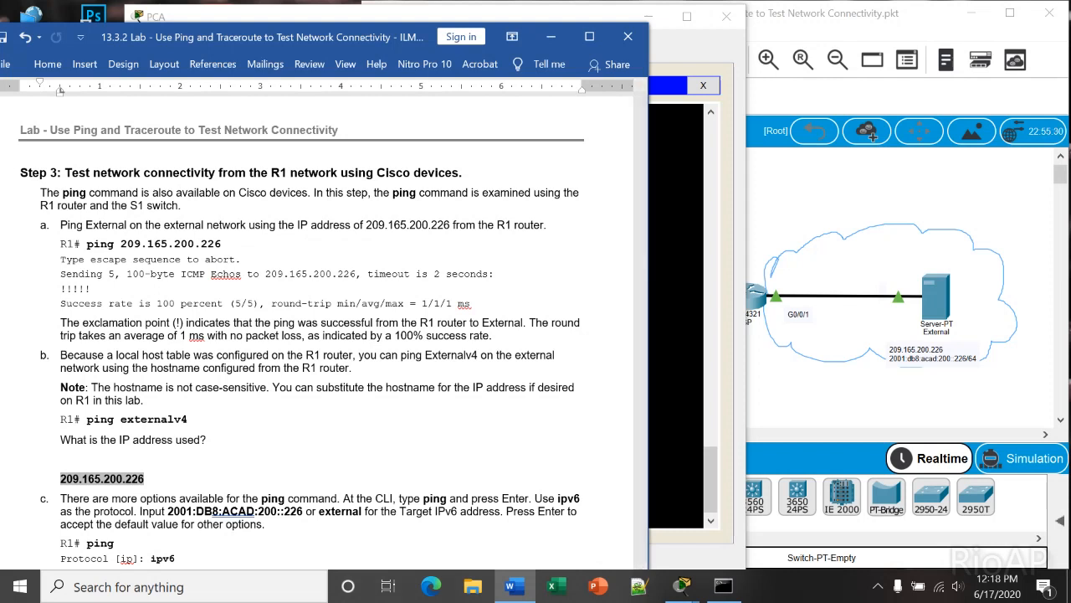
Enter privileged EXEC mode on router R1 and ping the External server at 209.165.200.226
click(816, 201)
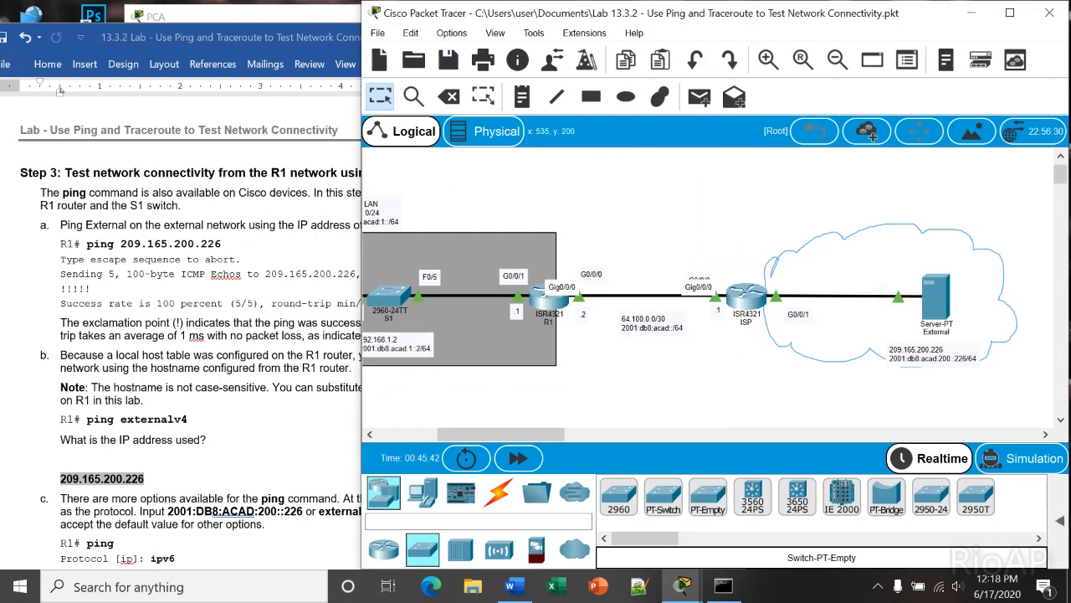
click(549, 298)
key(Return)
key(Return)
key(Return)
text(ena)
key(Return)
text(ping)
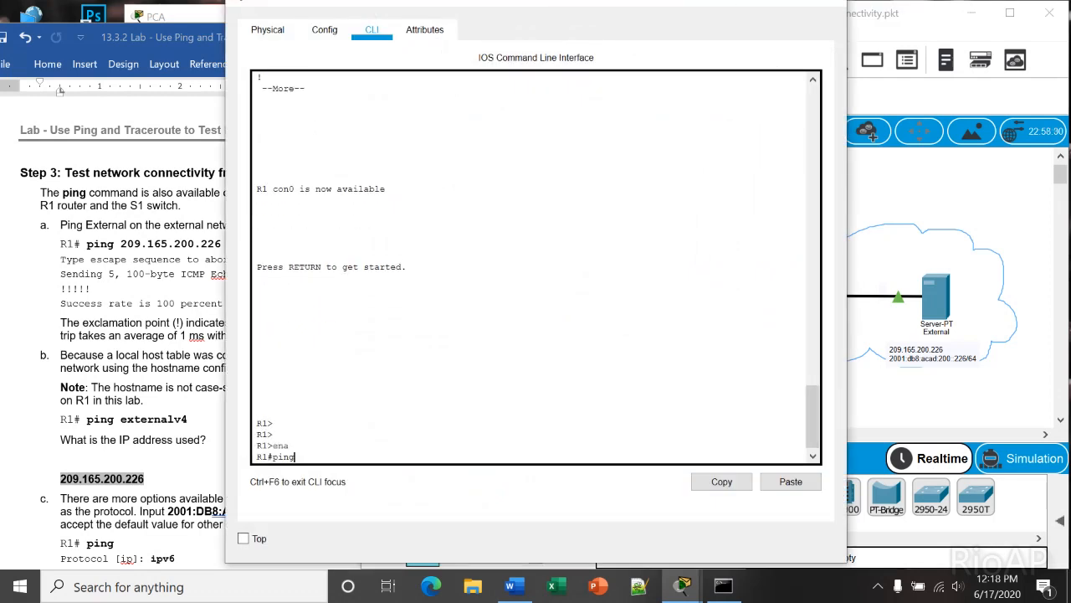
text( 209.165.200.226)
key(Return)
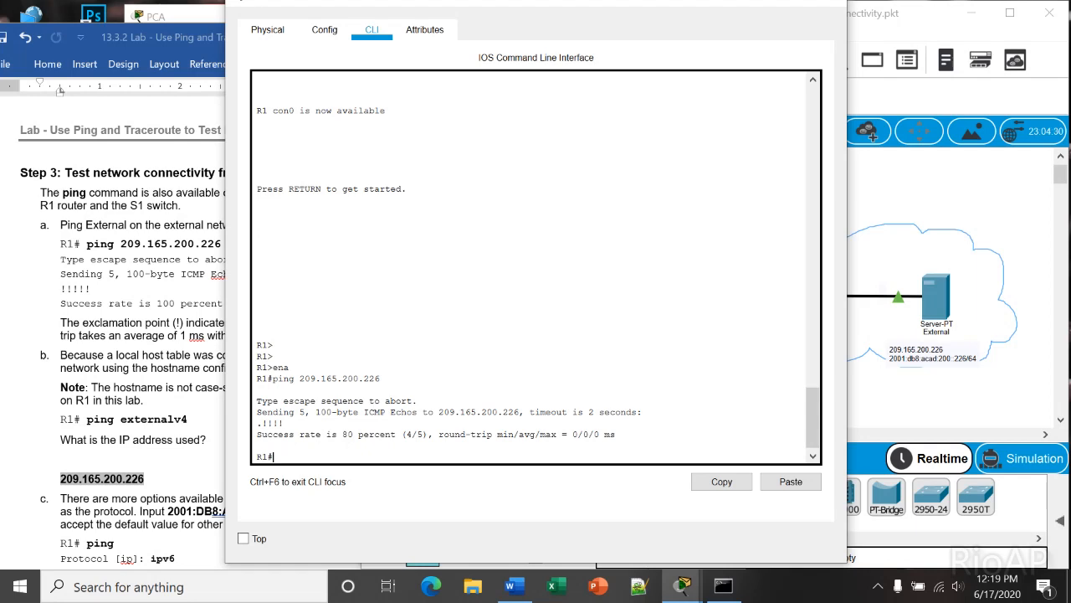
Compare R1's ping output with the lab's sample, and repeat the ping to 209.165.200.226 from R1
drag(535, 1, 656, 0)
click(1013, 5)
key(alt+Tab)
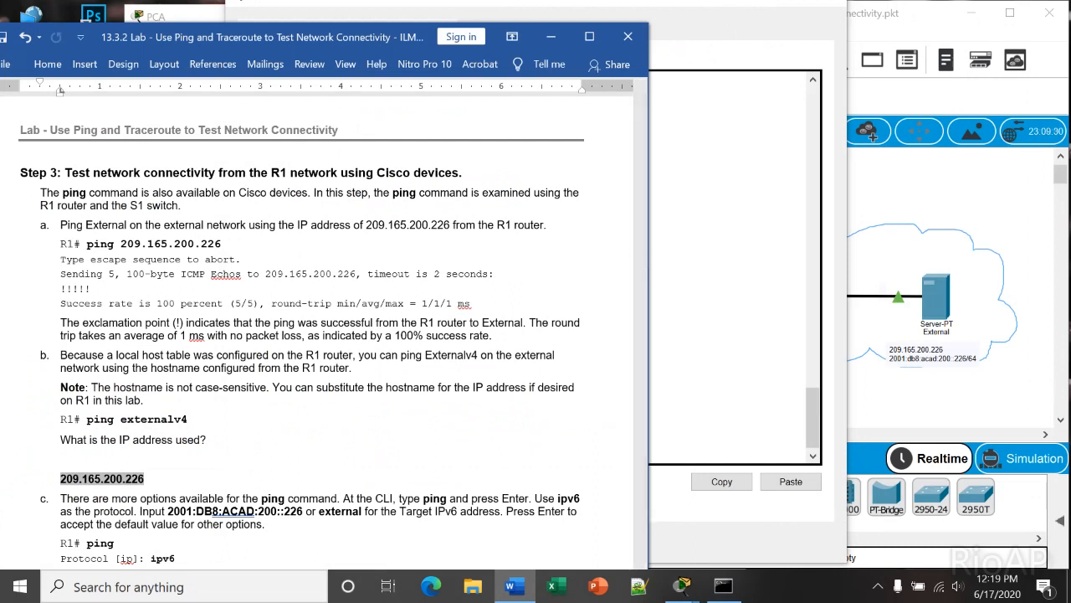
key(alt+Tab)
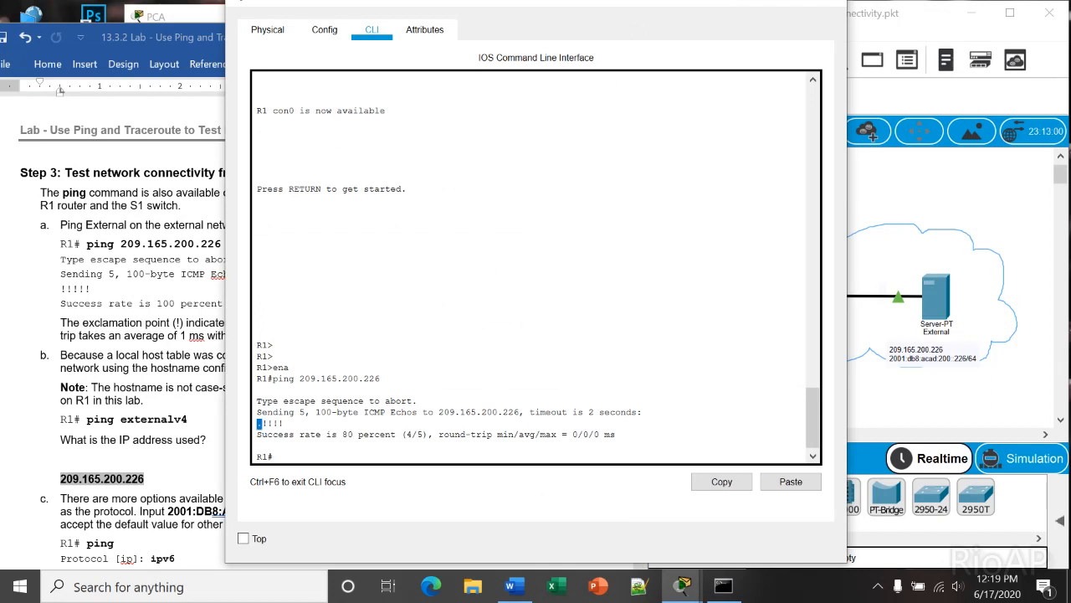
key(Up)
key(Return)
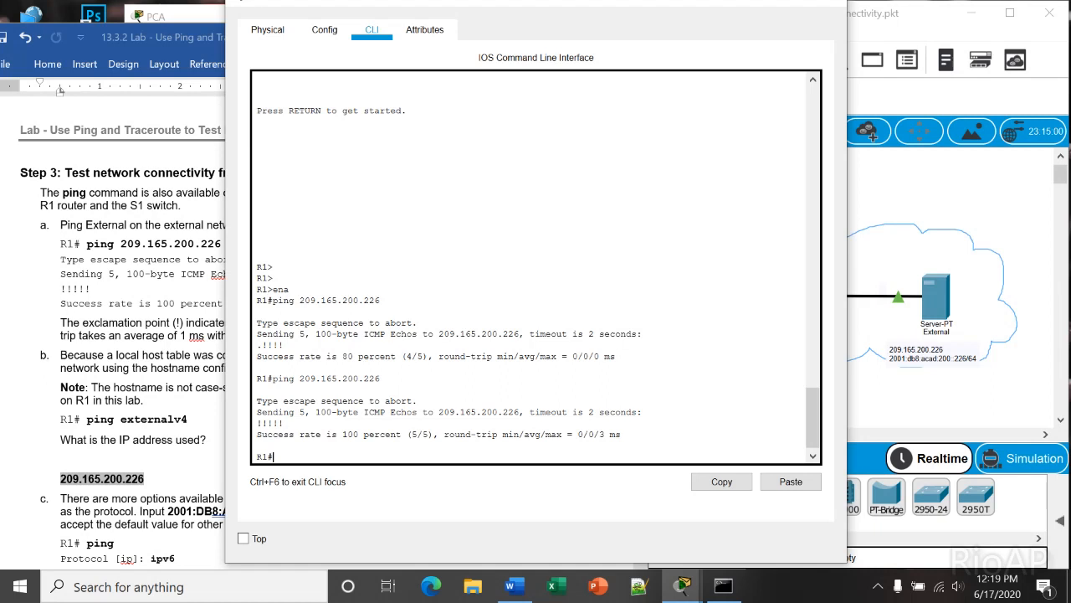
Show R1's running configuration, examine the Externalv4 entry in the local host table, and exit the listing
key(alt+Tab)
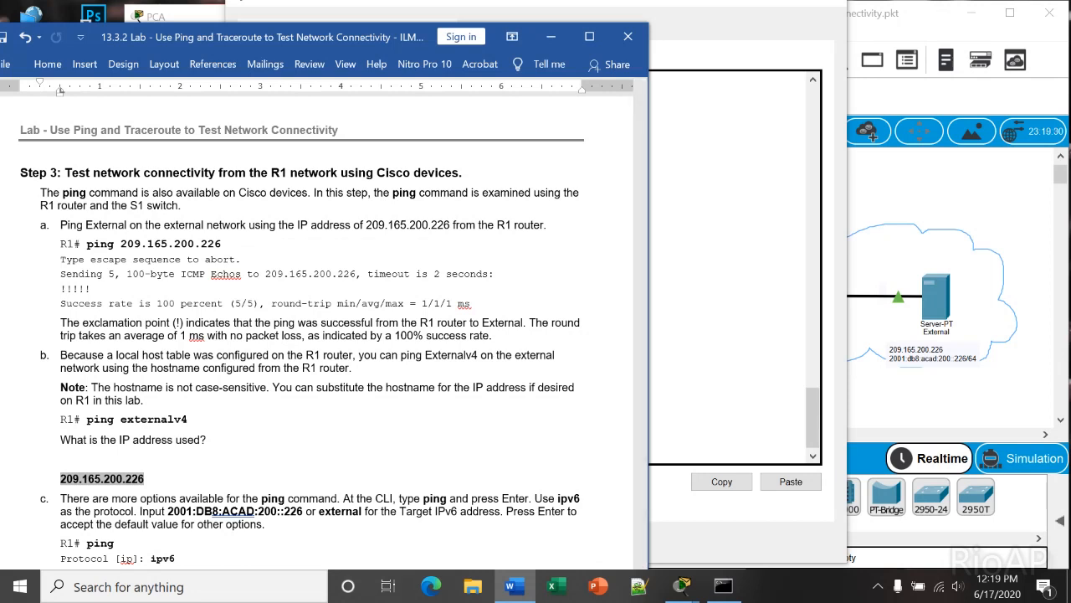
key(alt+Tab)
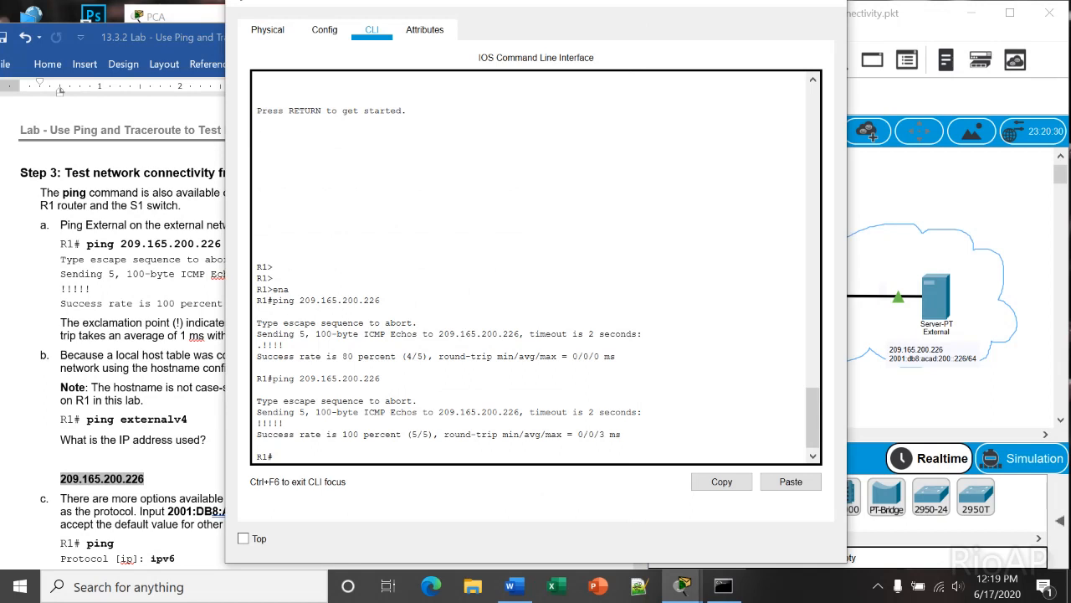
text(sh run)
key(Return)
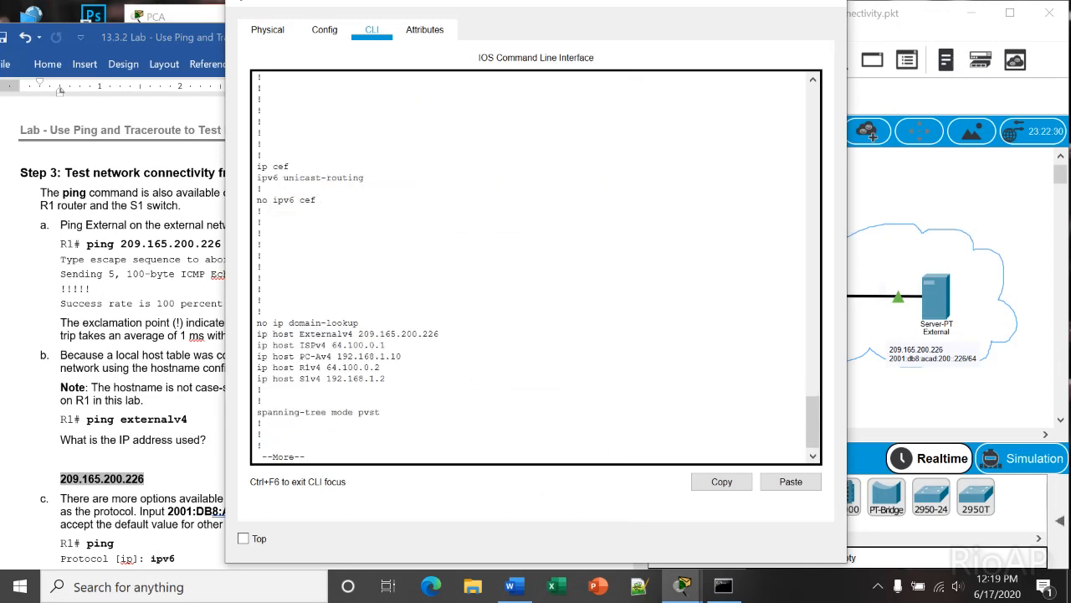
drag(303, 334, 369, 334)
drag(298, 334, 443, 334)
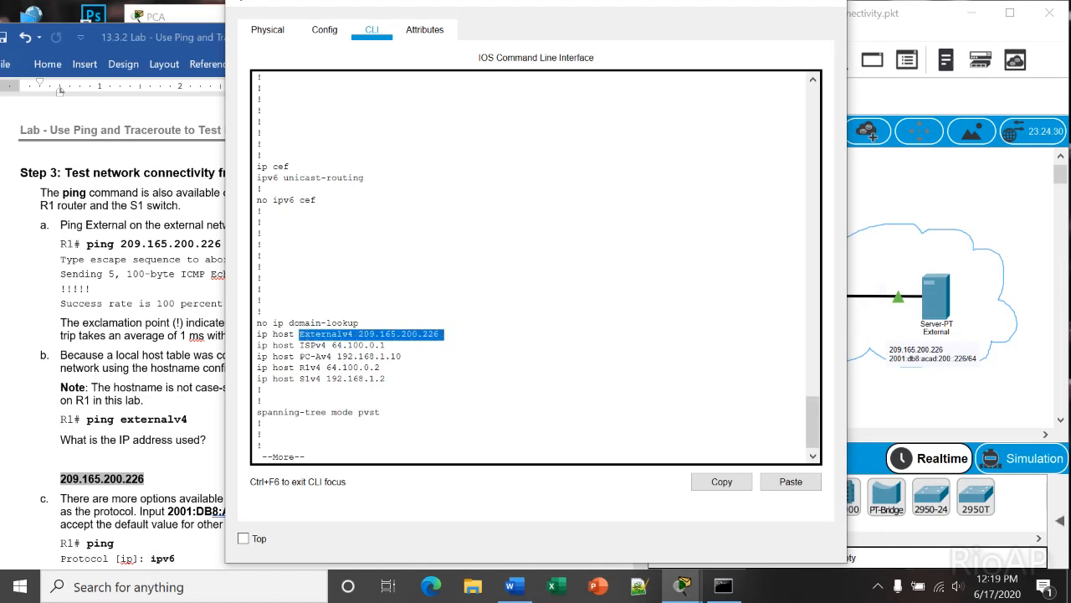
click(384, 333)
double_click(327, 334)
click(327, 334)
key(ctrl+c)
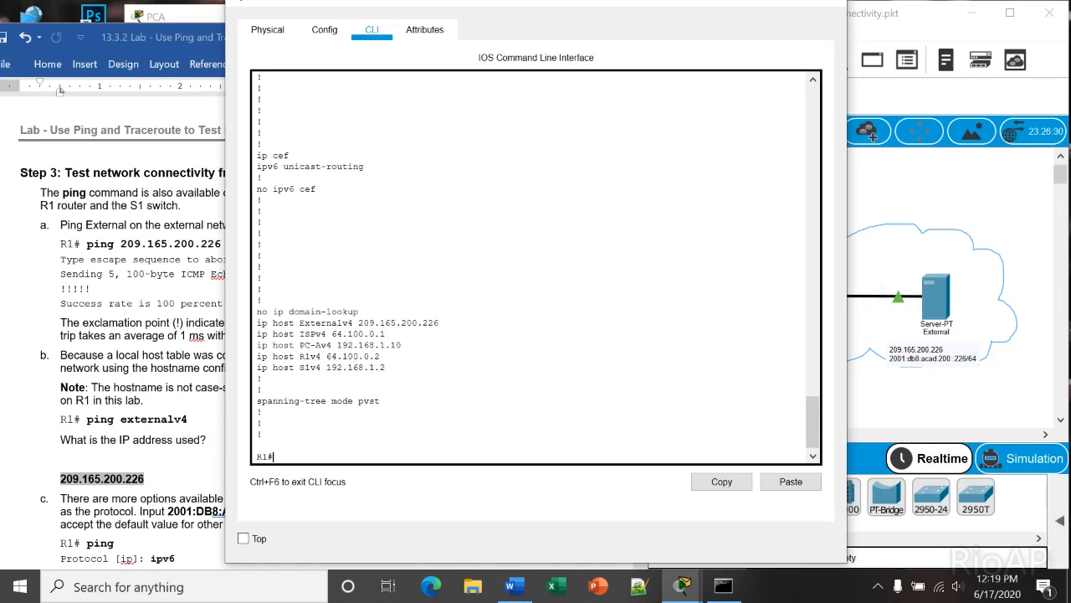
Ping the External server from R1 by its configured hostname, Externalv4
text(ping Exter)
key(Tab)
text(nal)
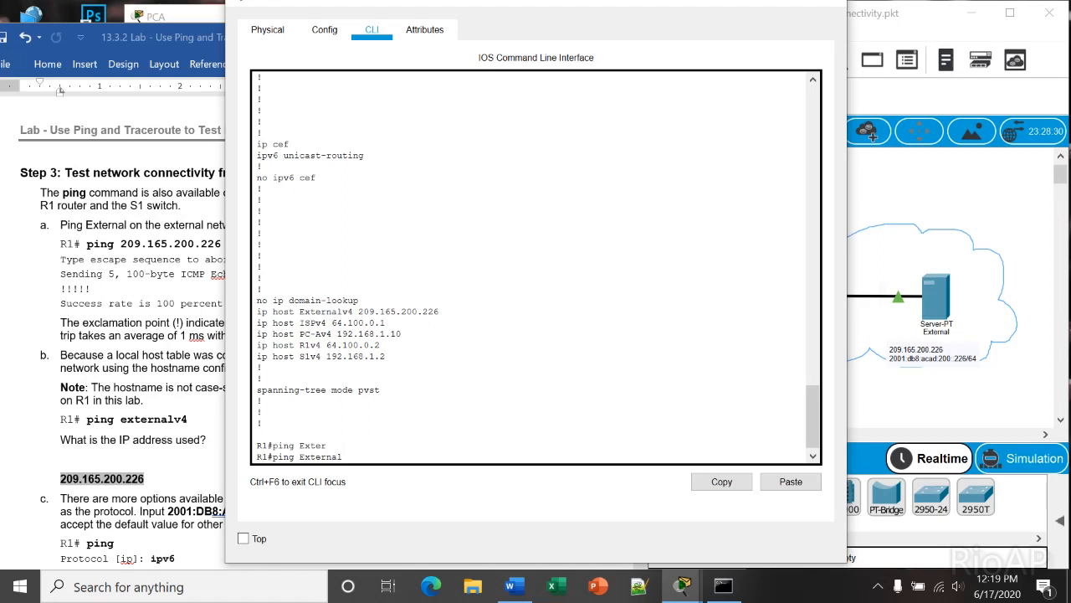
text(c)
text(4)
key(Return)
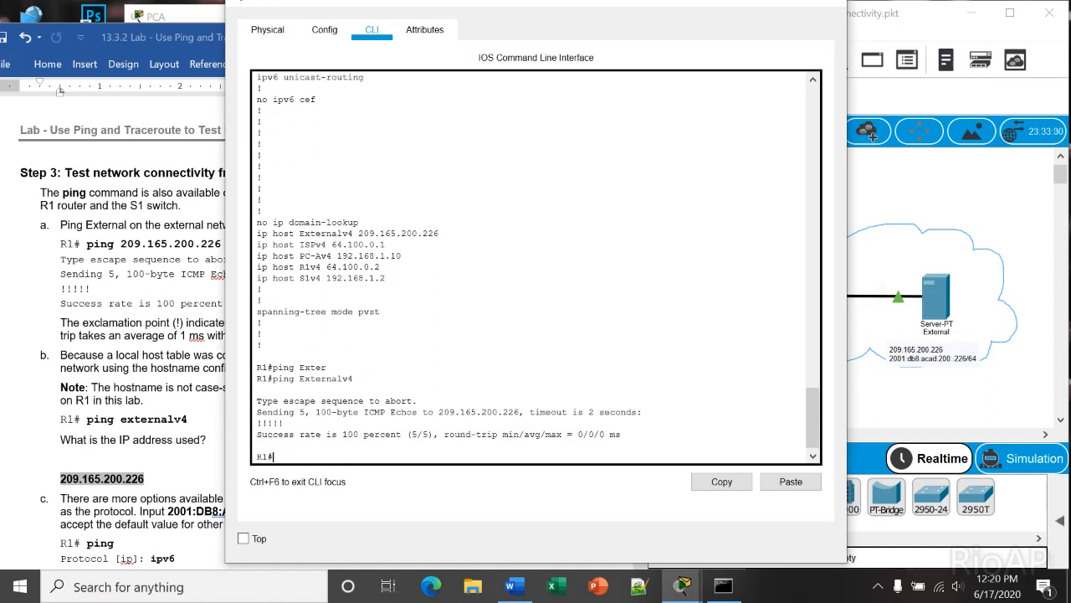
Review the lab's extended ping instructions, and start an extended ping on R1 with ipv6 as the protocol
mouse_move(305, 232)
mouse_down()
mouse_move(360, 222)
mouse_move(401, 233)
mouse_move(326, 234)
mouse_up()
click(180, 289)
scroll(293, 318, down, 3)
scroll(318, 335, down, 3)
scroll(318, 335, up, 2)
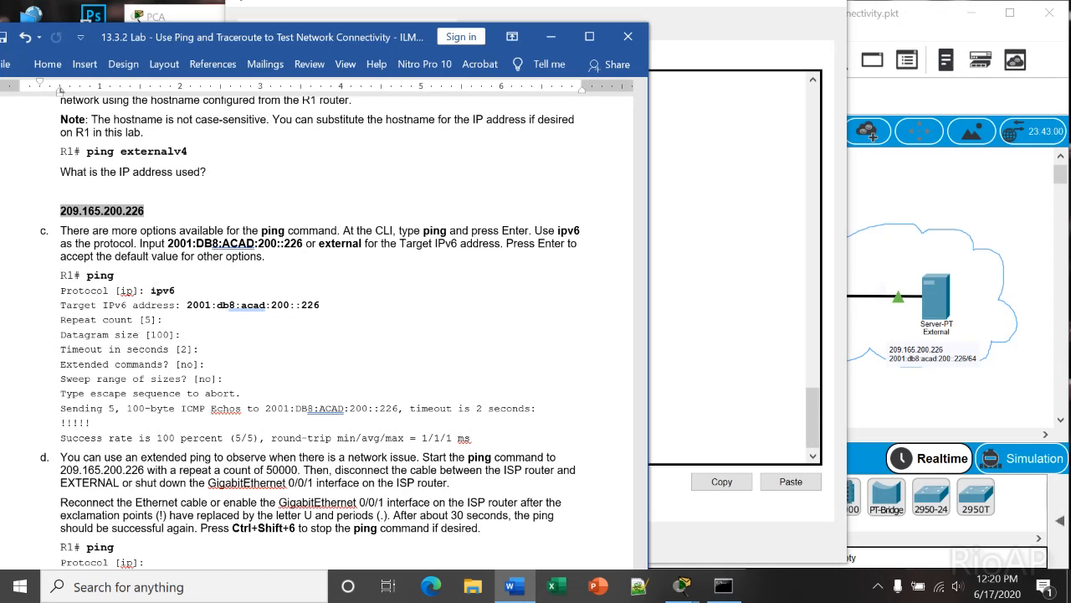
click(726, 267)
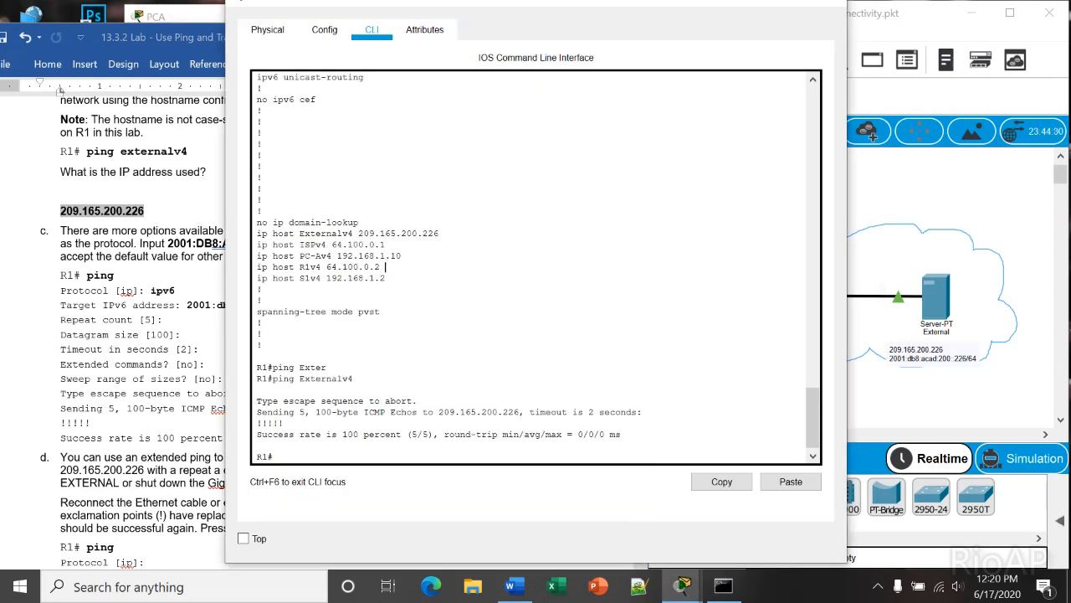
text(ping)
key(Return)
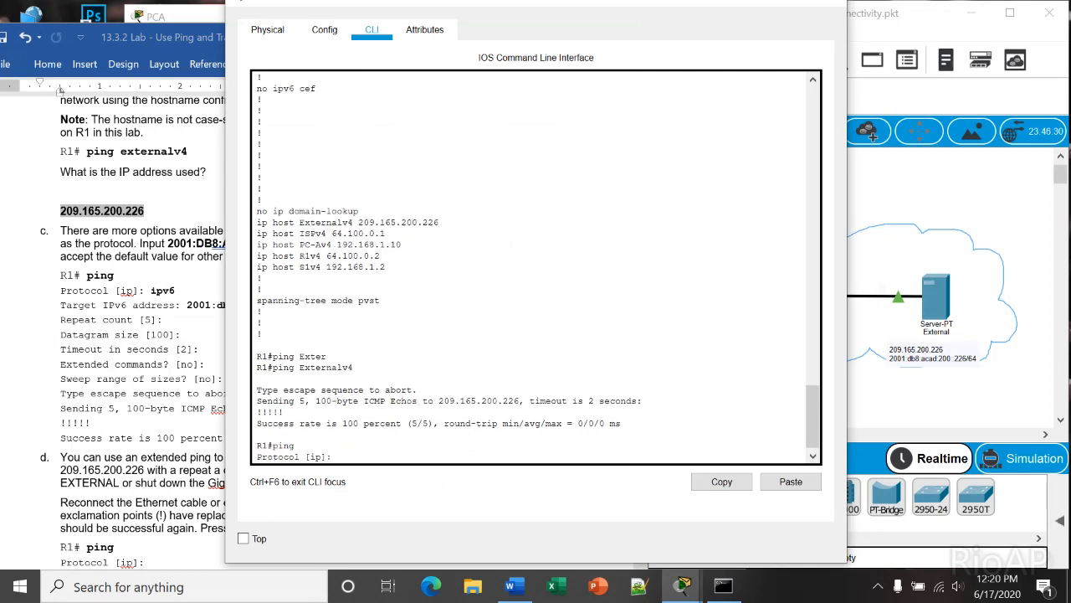
text(v4)
key(BackSpace)
text(5)
key(Return)
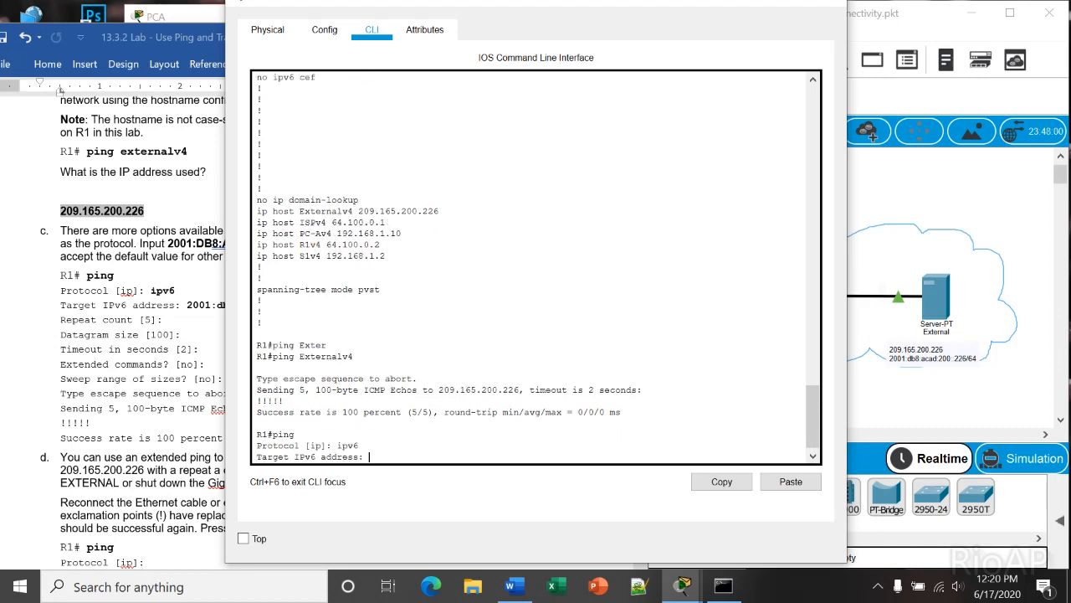
Set the ping's target IPv6 address to 2001:db8:acad:200::226 and accept the default values for all remaining options
text(2001:db8:acad:200::226)
key(Return)
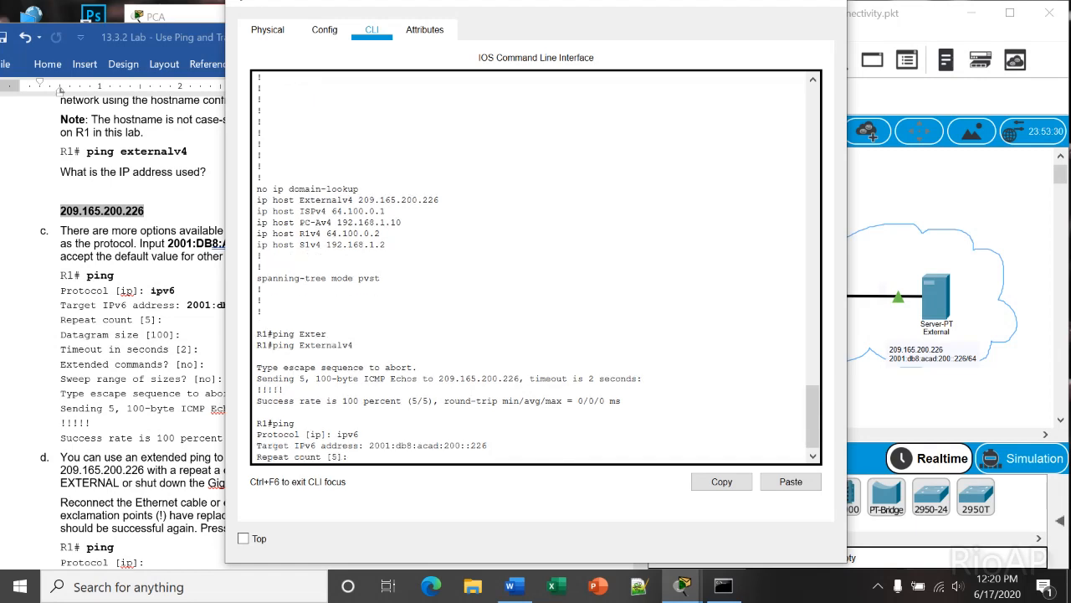
drag(536, 4, 641, 22)
key(Return)
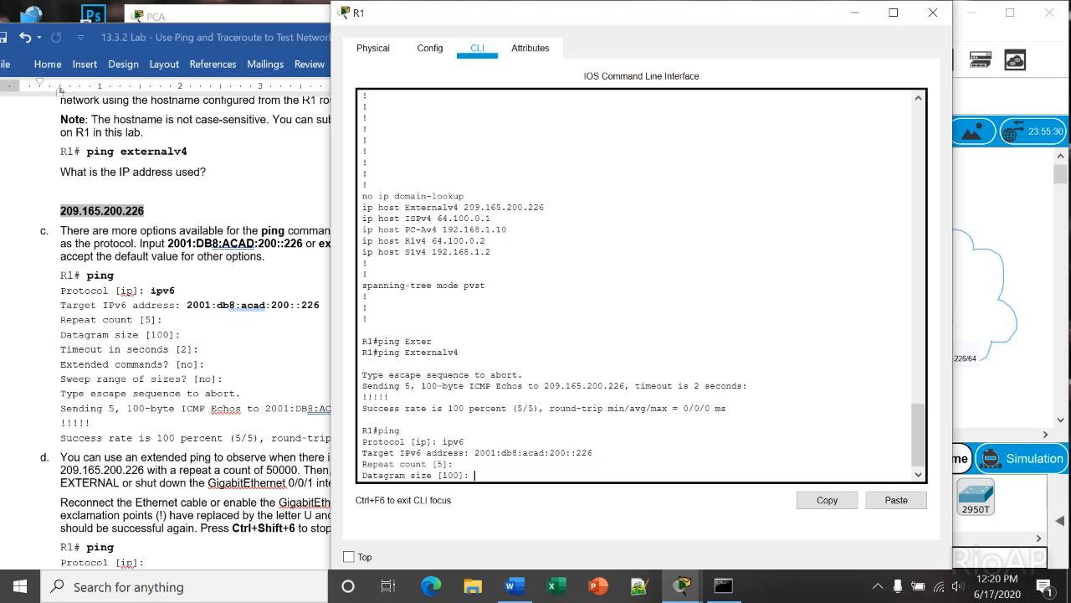
key(Return)
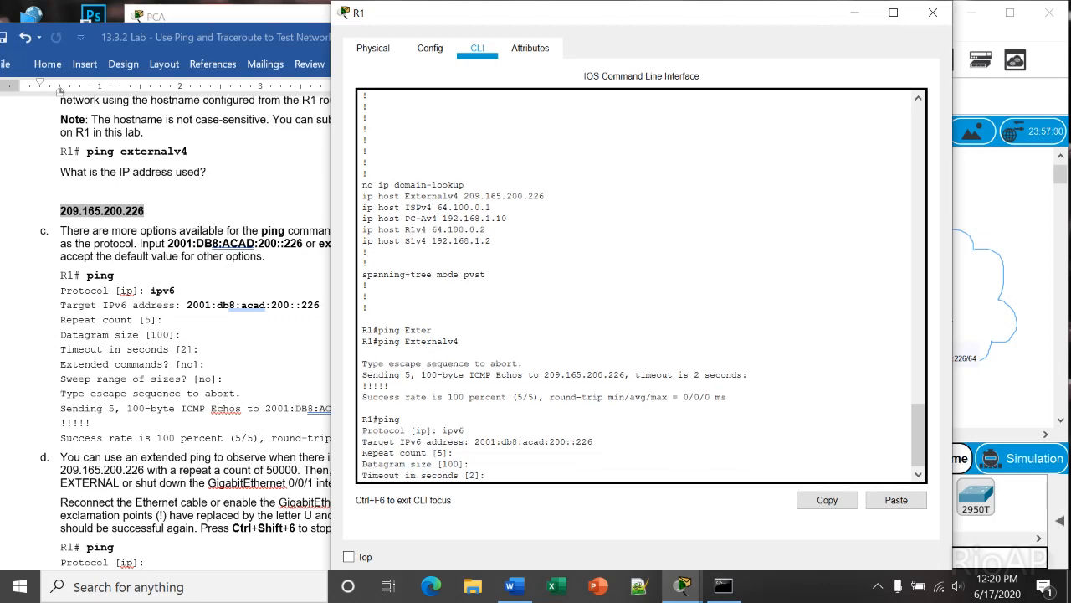
key(Return)
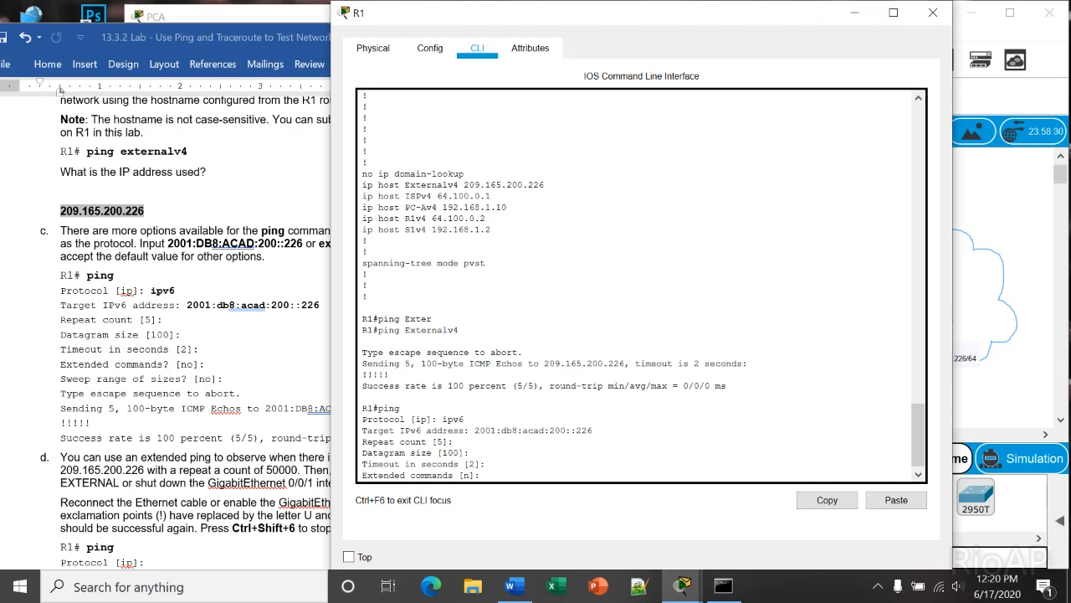
key(Return)
key(Return)
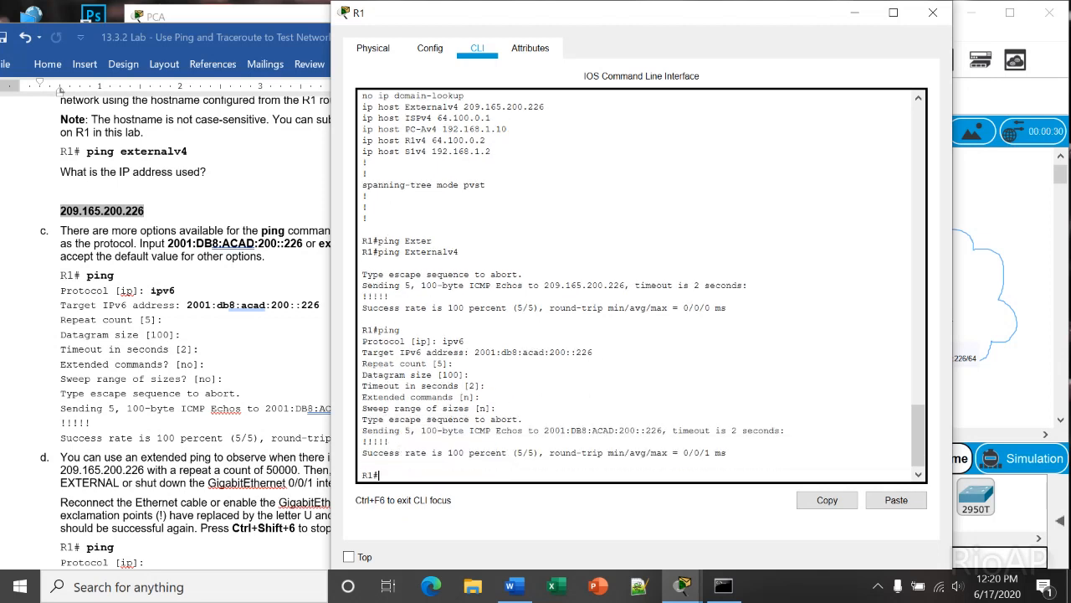
Read the lab's outage ping instructions, and try to add a repeat option directly to R1's ping command for 209.165.200.226
key(alt+Tab)
scroll(318, 318, down, 3)
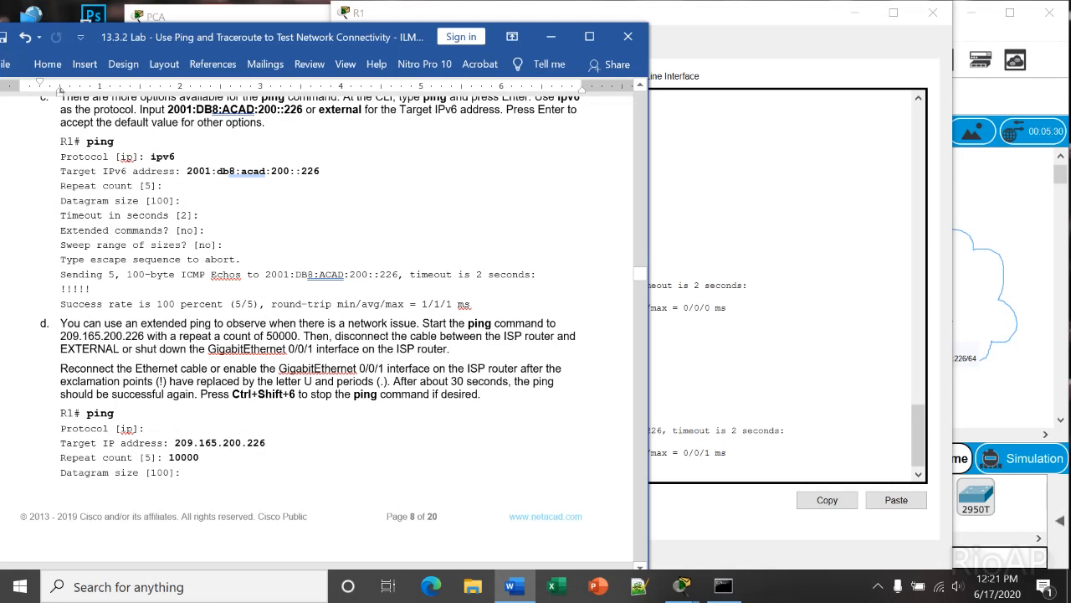
key(alt+Tab)
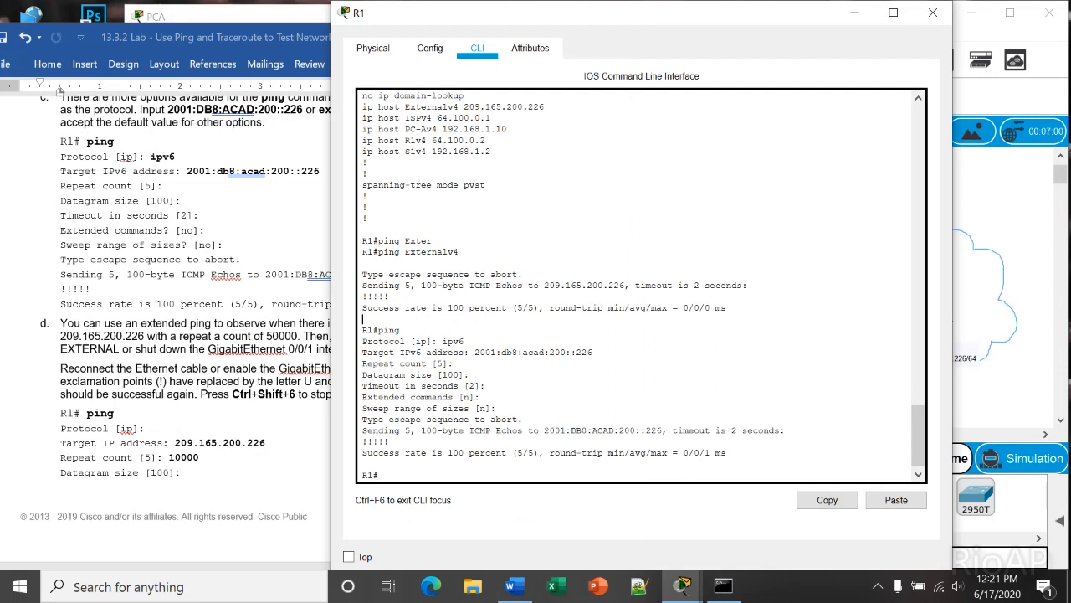
text(ping )
text(192)
key(BackSpace)
key(BackSpace)
text(209.165.200.226 re)
key(Tab)
text(p?)
key(BackSpace)
key(BackSpace)
key(BackSpace)
key(BackSpace)
key(BackSpace)
key(BackSpace)
key(BackSpace)
key(BackSpace)
key(BackSpace)
key(BackSpace)
key(BackSpace)
key(BackSpace)
key(BackSpace)
key(BackSpace)
key(BackSpace)
key(BackSpace)
key(BackSpace)
key(BackSpace)
key(BackSpace)
key(BackSpace)
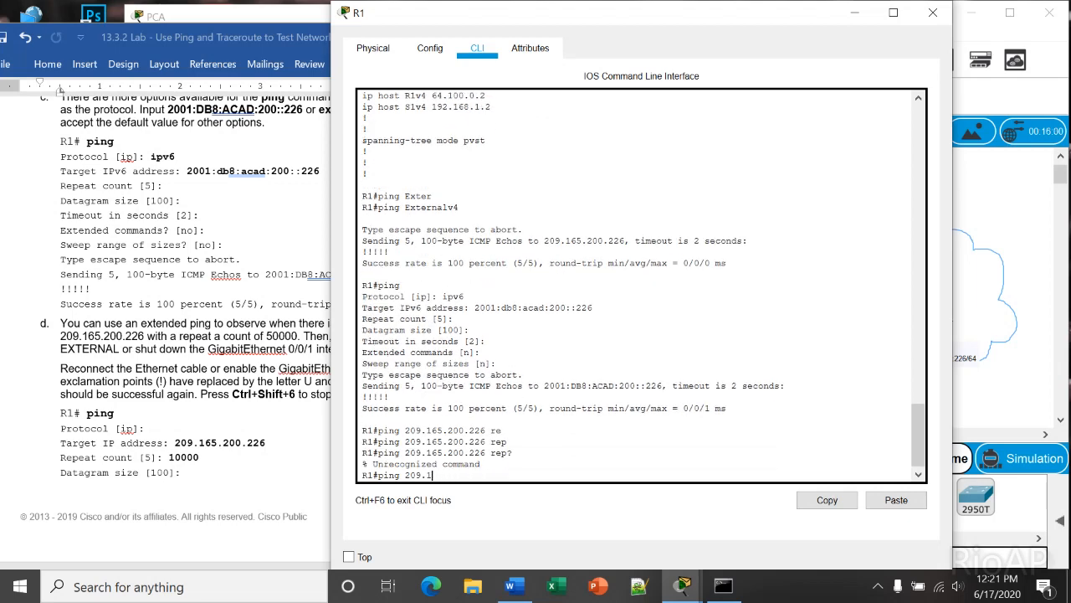
Run an extended IPv4 ping from R1 to 209.165.200.226 with a repeat count of 10000 and defaults for the other options
key(Return)
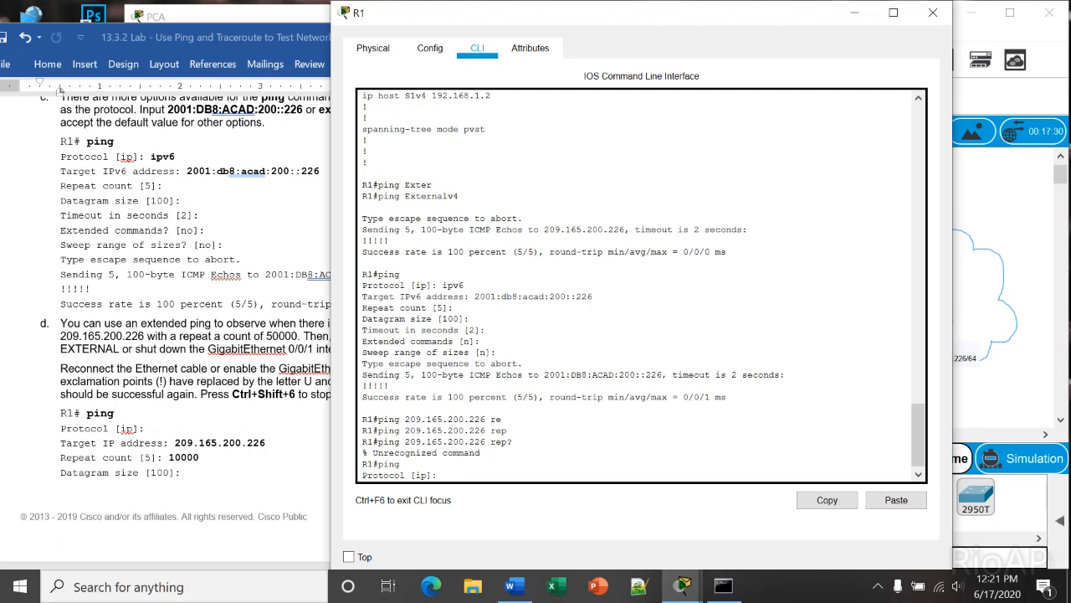
key(Return)
text(209)
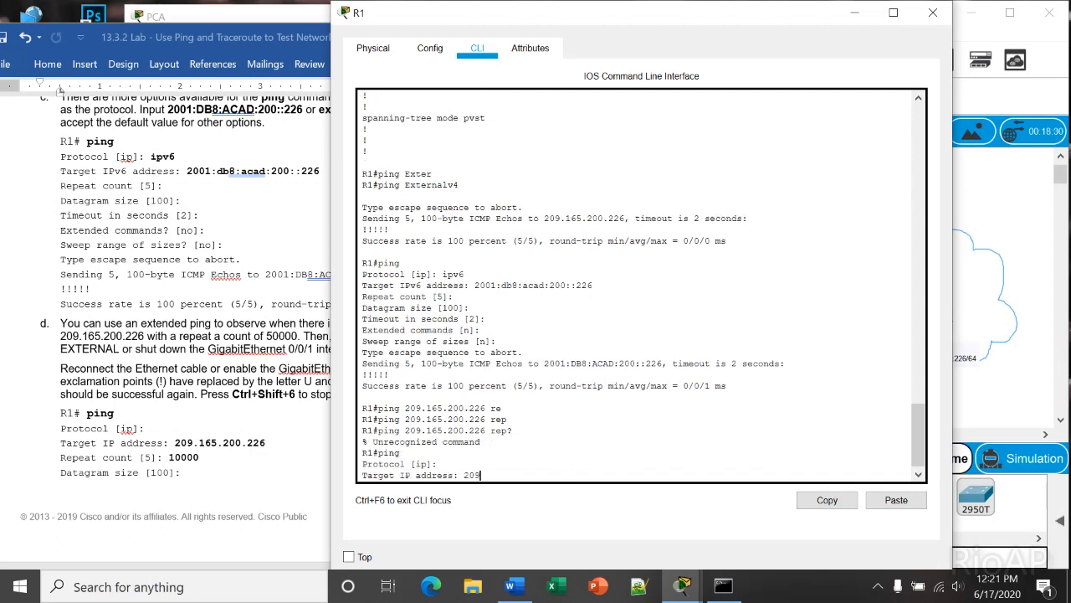
text(.165.200.226)
key(Return)
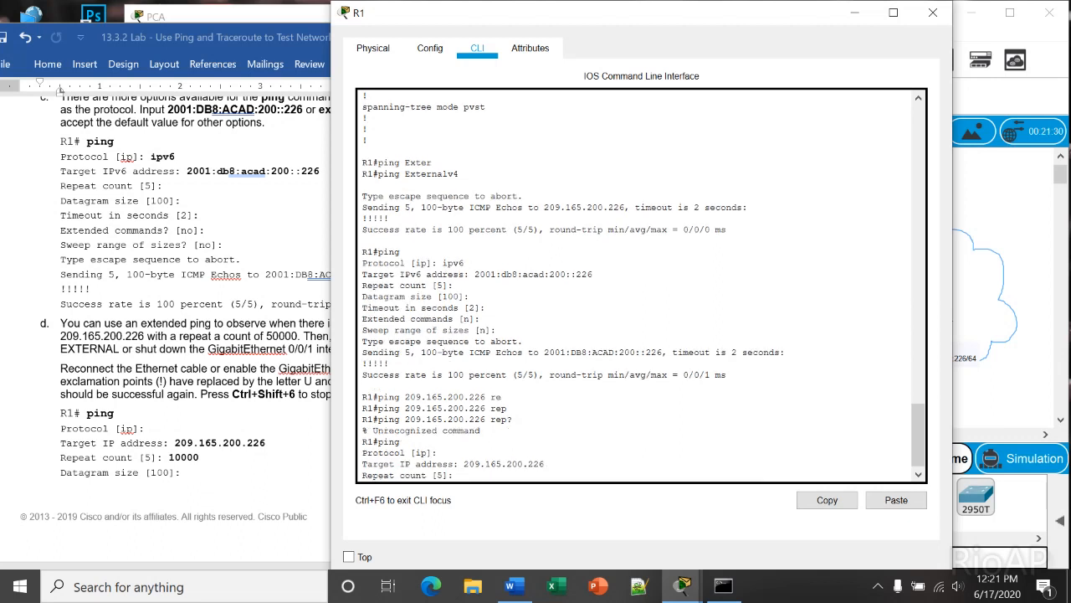
text(10000)
key(Return)
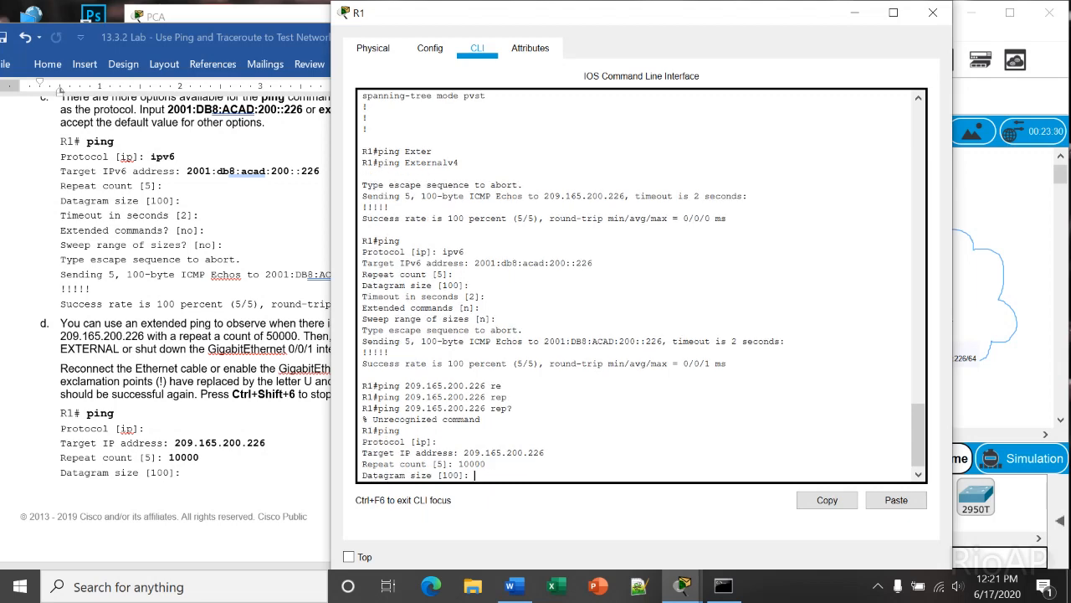
scroll(168, 335, down, 6)
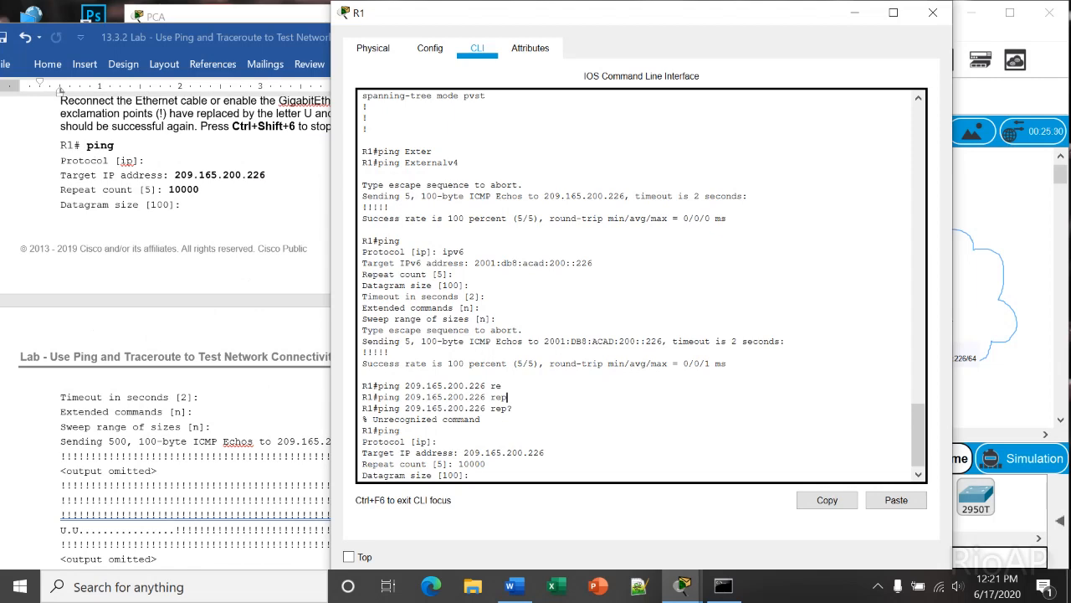
key(Return)
key(Return)
key(Return)
key(Return)
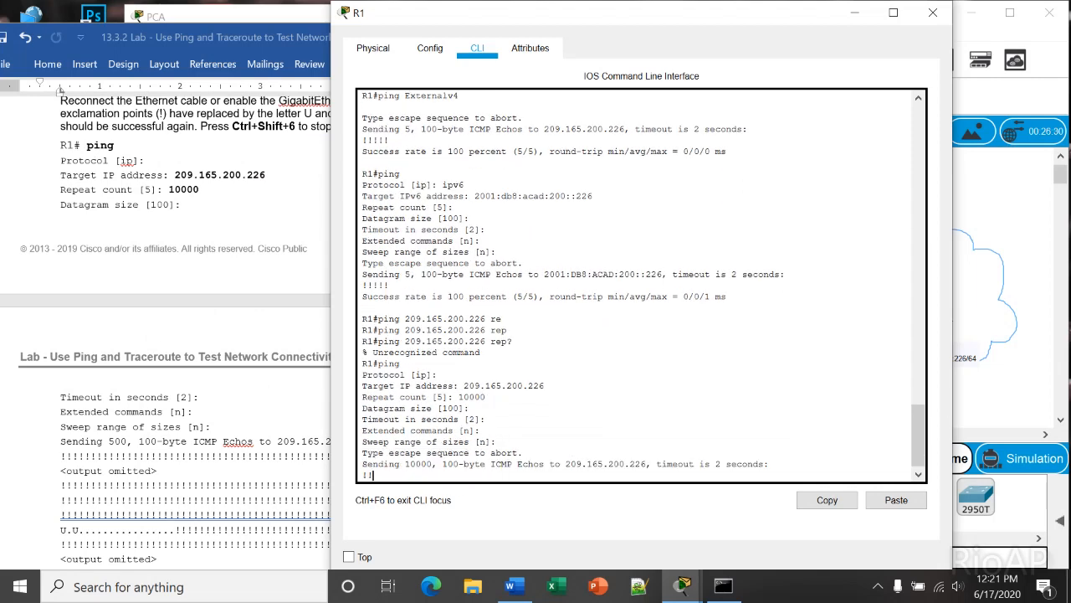
Compare the running ping with the lab's sample output, and read its repeat command note and the Part 3 introduction
scroll(168, 335, down, 3)
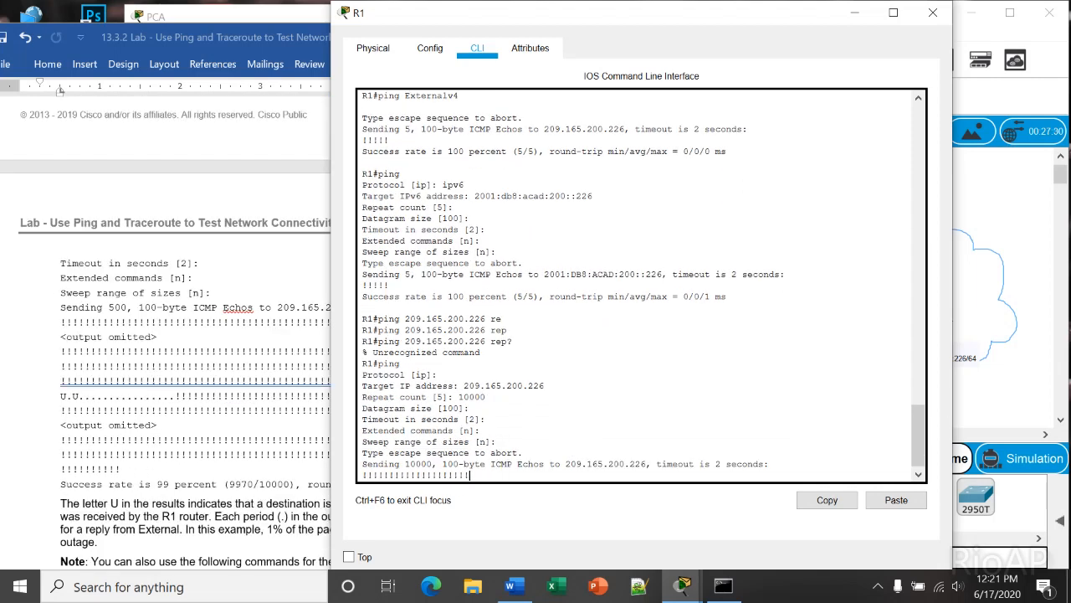
scroll(168, 335, down, 3)
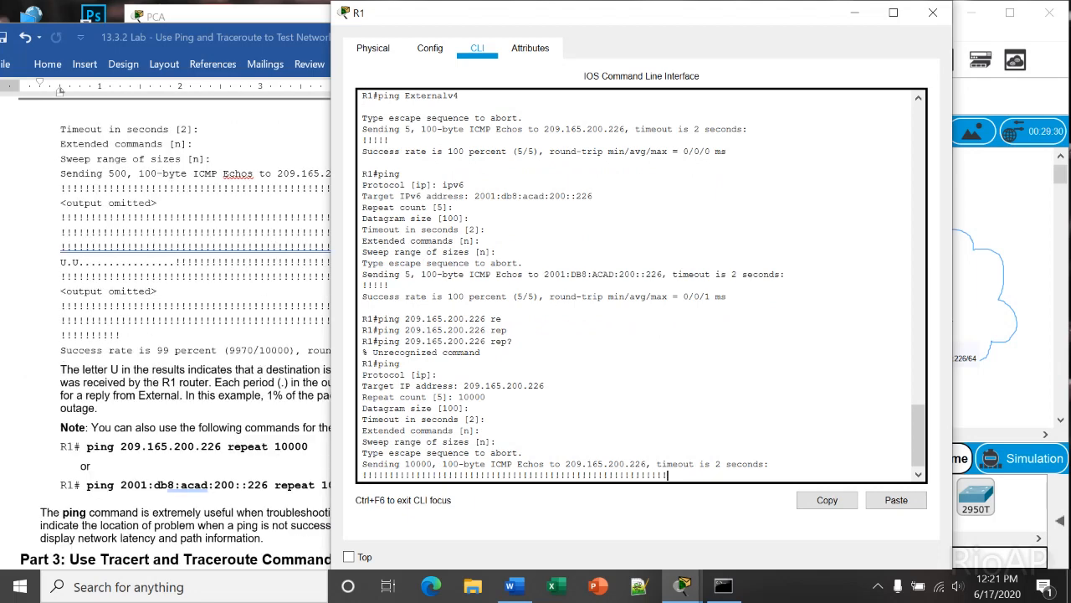
key(alt+Tab)
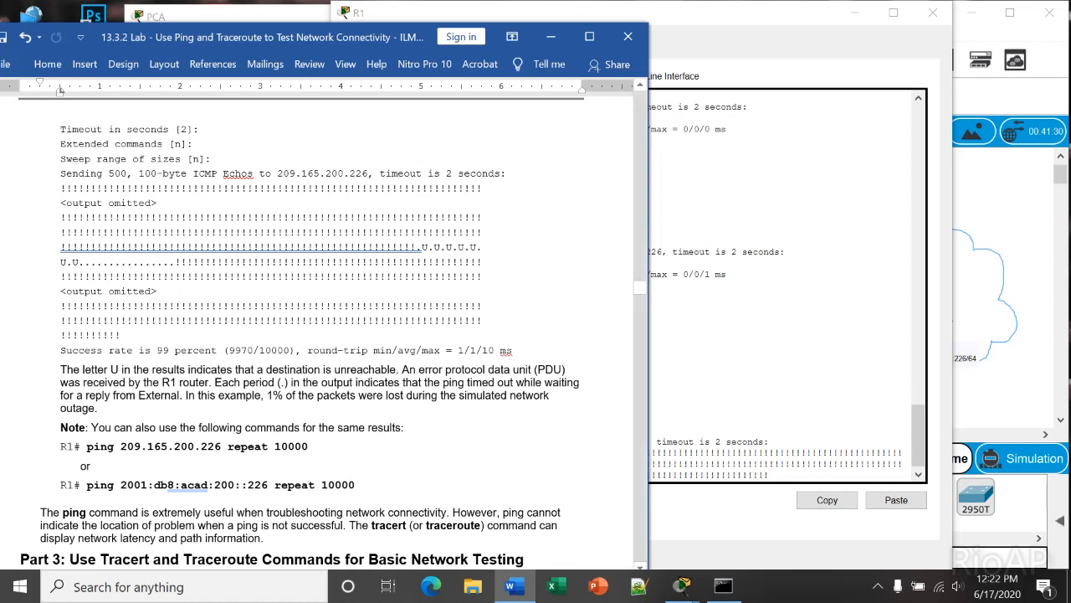
click(779, 351)
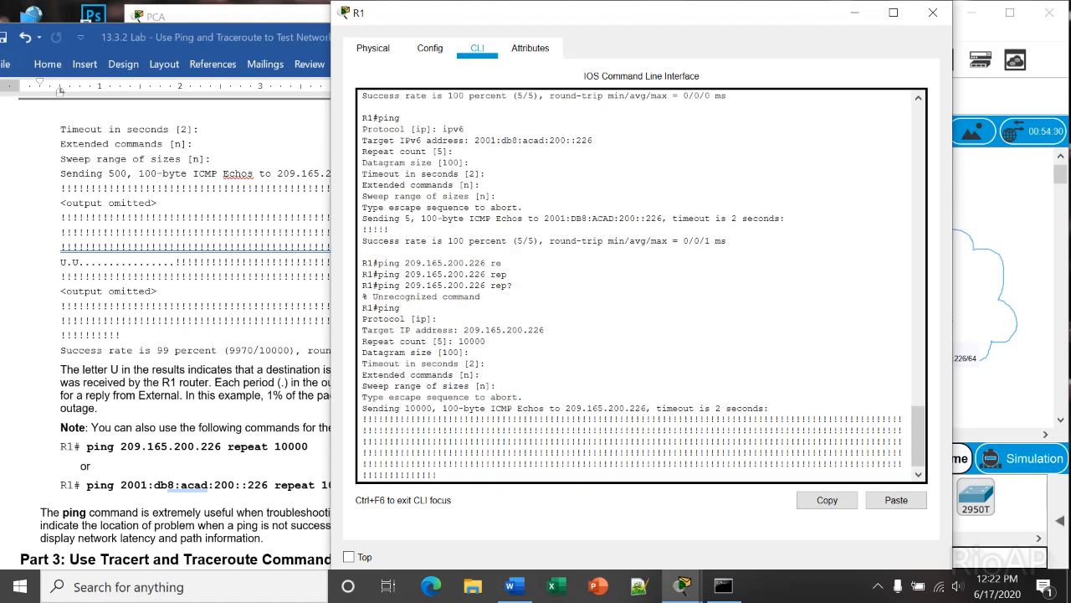
key(alt+Tab)
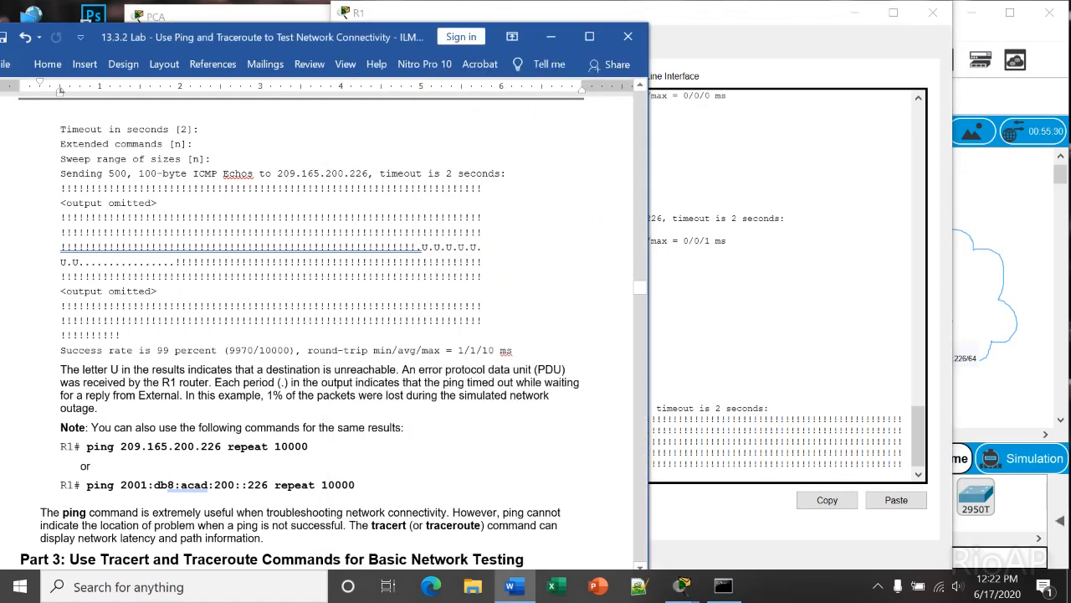
scroll(327, 327, down, 3)
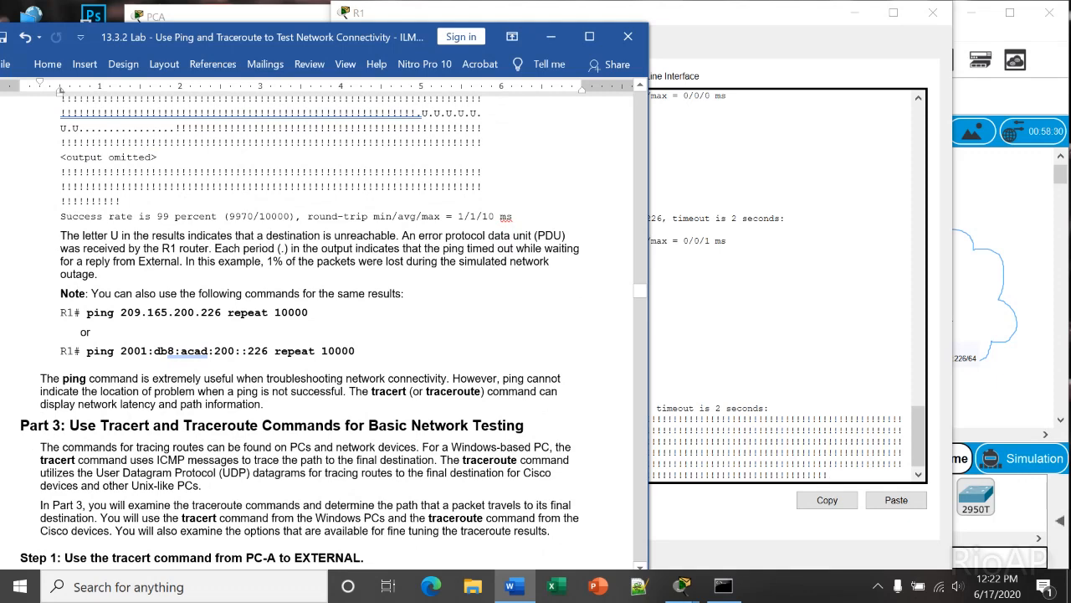
scroll(326, 335, down, 3)
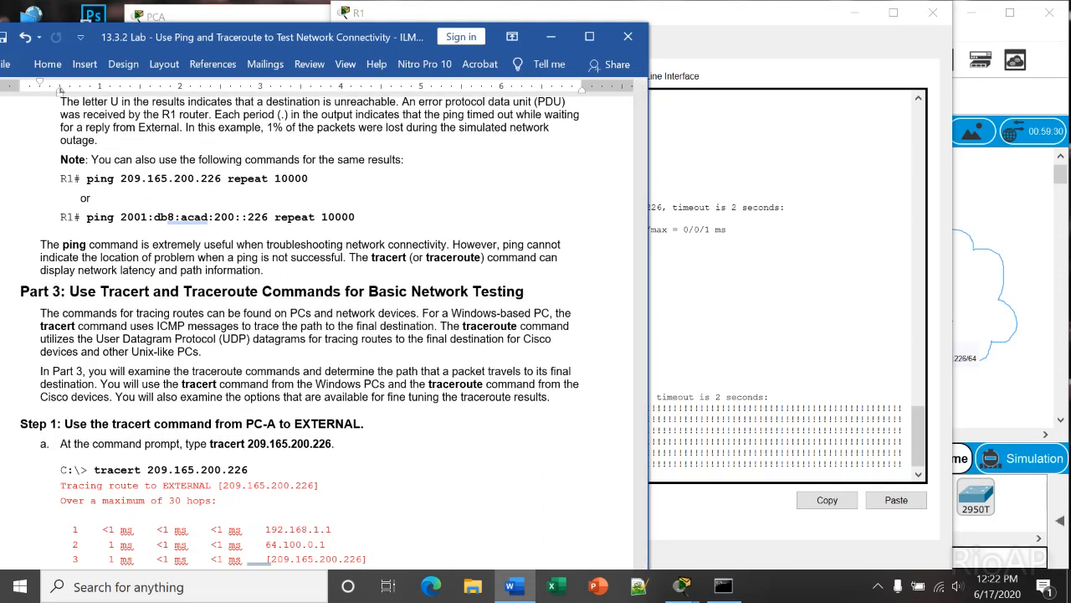
key(alt+Tab)
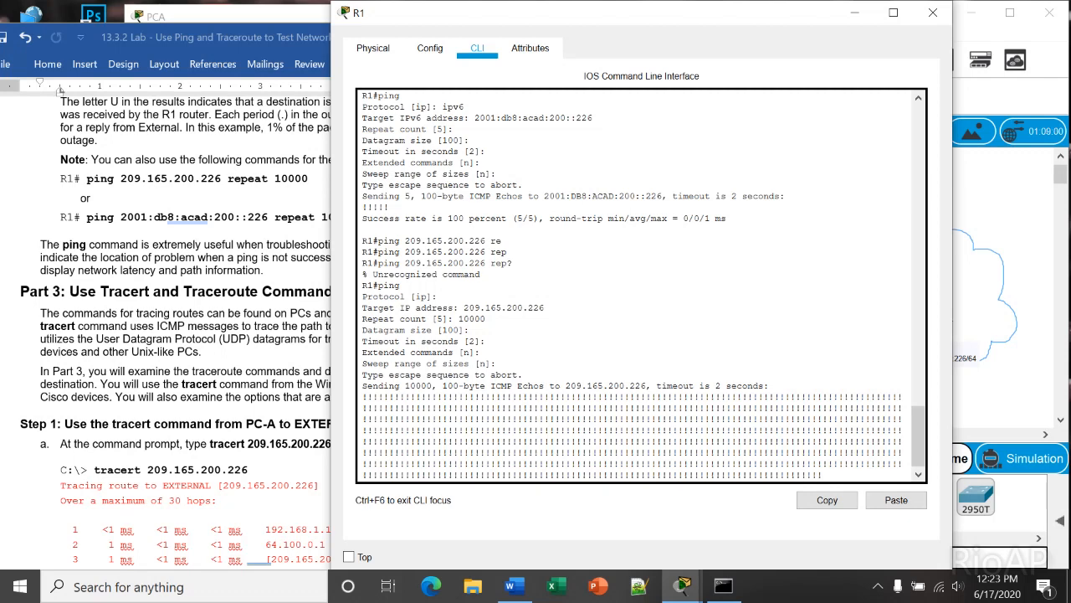
scroll(167, 335, down, 3)
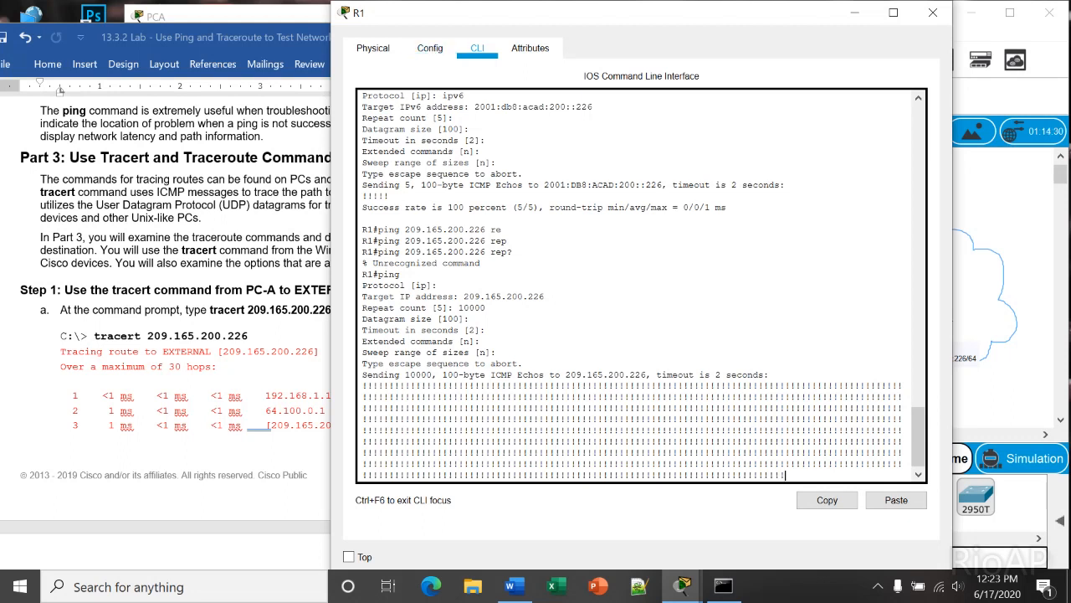
Stop the 10000-echo ping on R1 and start another extended ping
key(ctrl+shift+6)
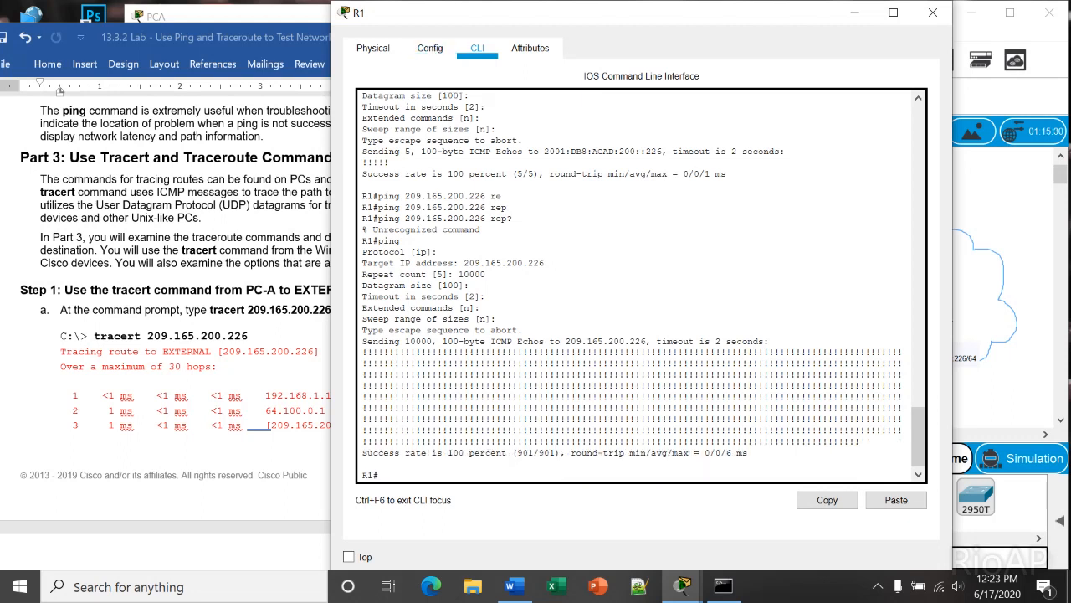
text(ping Externalv4)
key(BackSpace)
key(BackSpace)
key(BackSpace)
key(BackSpace)
key(BackSpace)
key(BackSpace)
key(BackSpace)
key(BackSpace)
key(BackSpace)
key(BackSpace)
key(BackSpace)
key(Return)
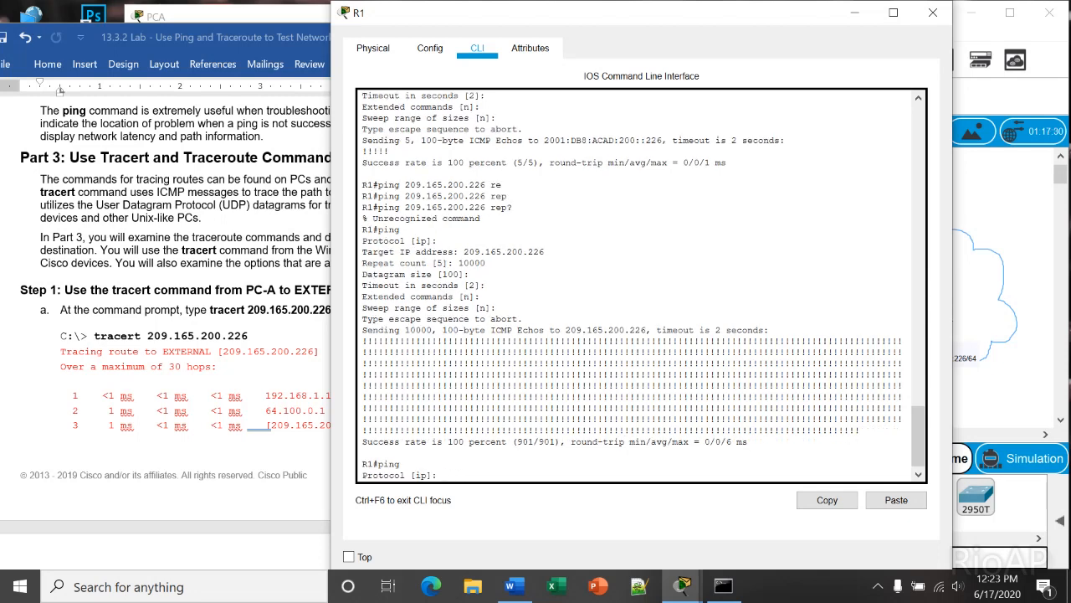
Run the ping over the default IP protocol to 209.165.200.226 with a repeat count of 100, accepting the other defaults
key(Return)
text(209.165.200.22)
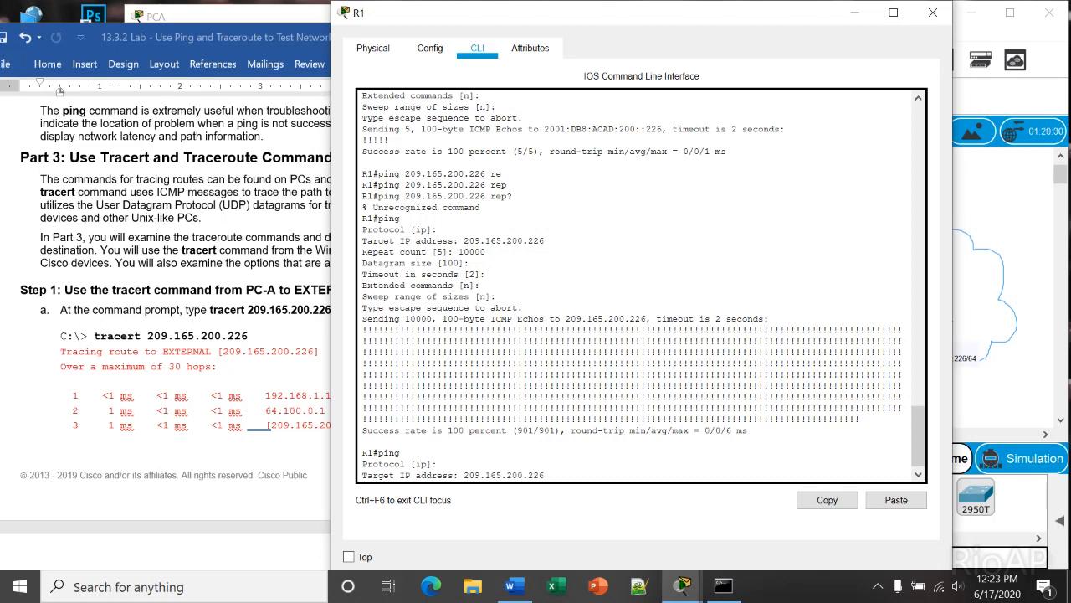
text(6)
key(Return)
text(100)
key(Return)
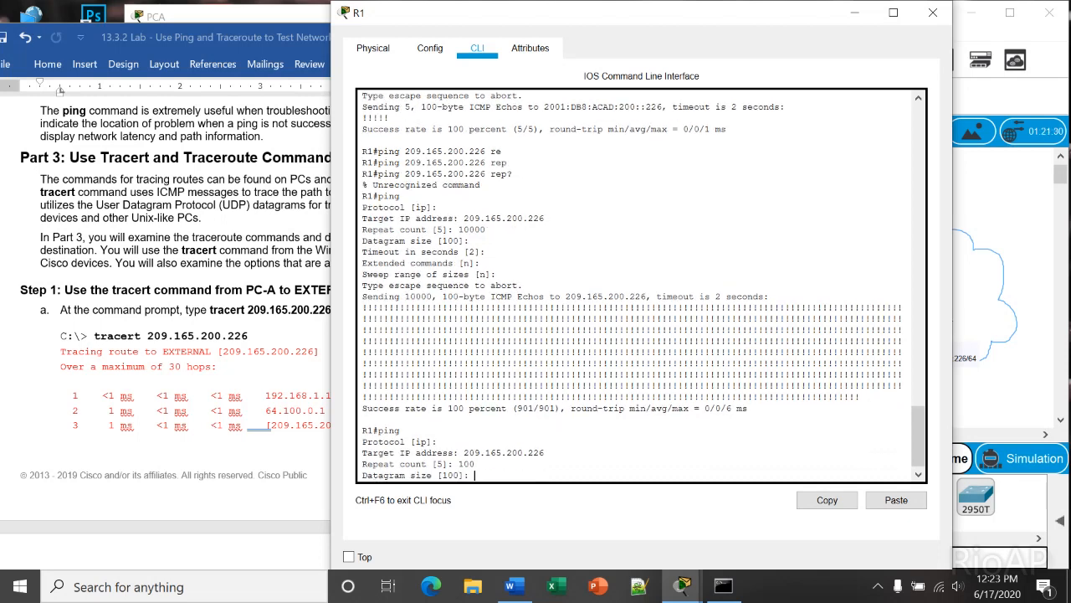
key(Return)
key(Return)
key(Return)
key(Return)
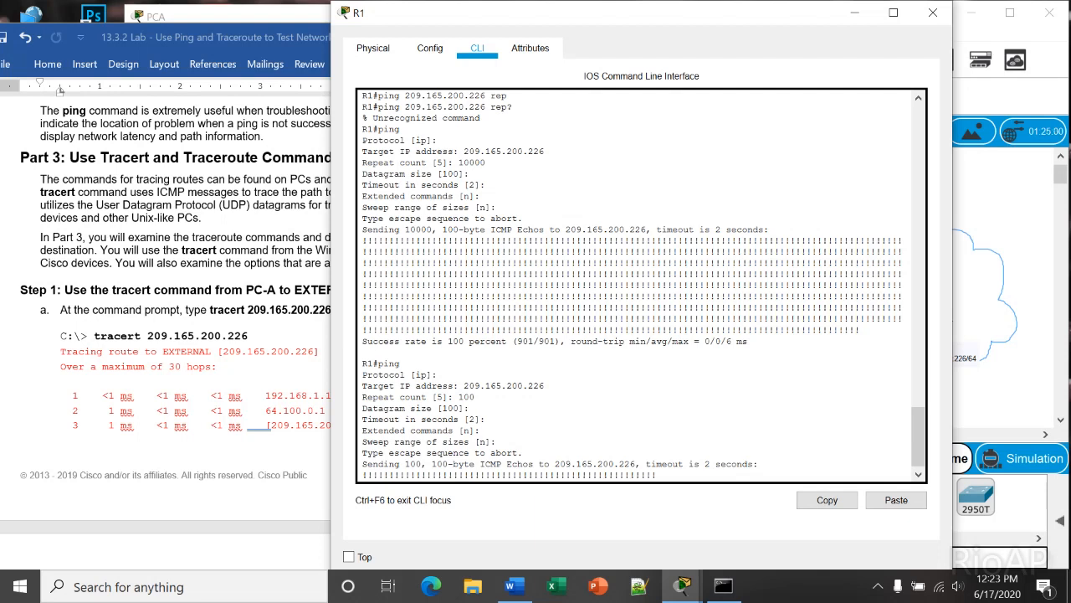
Move the R1 window aside to uncover more of the lab's Part 3 tracert instructions
click(878, 587)
click(863, 519)
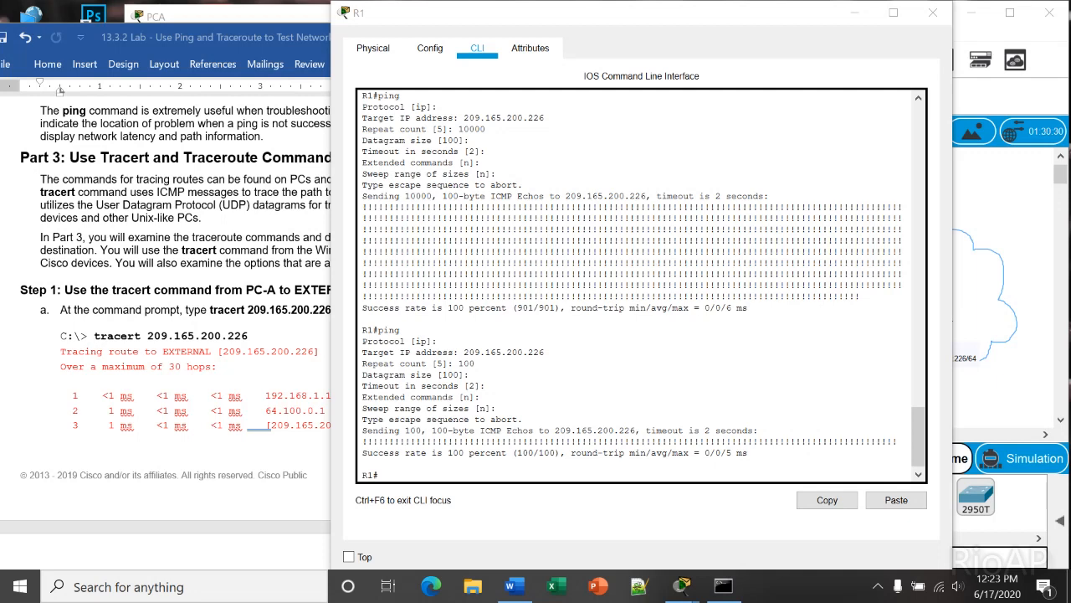
click(388, 441)
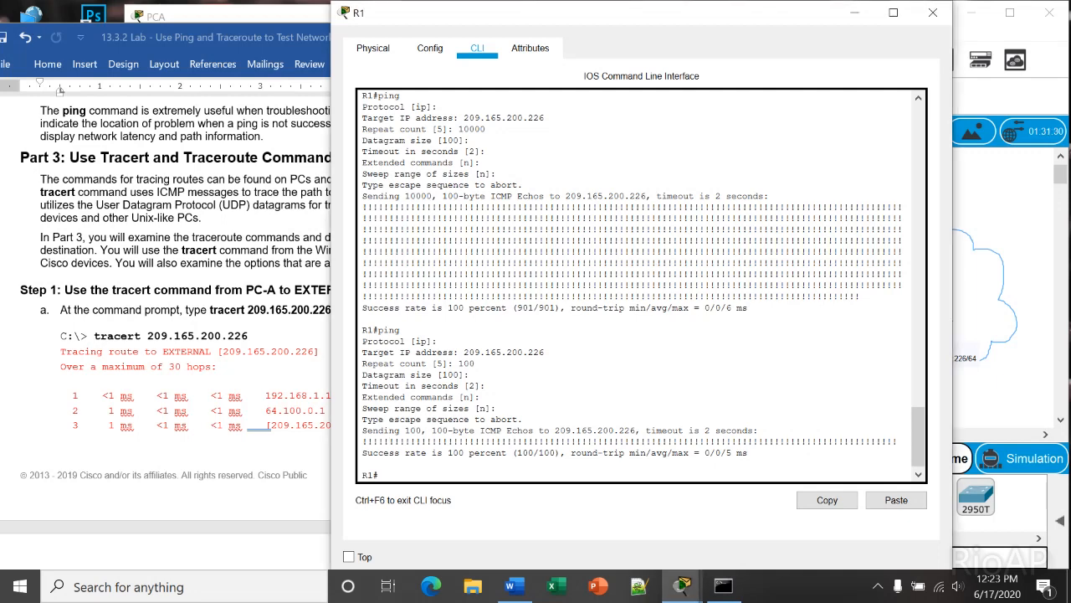
drag(502, 13, 583, 18)
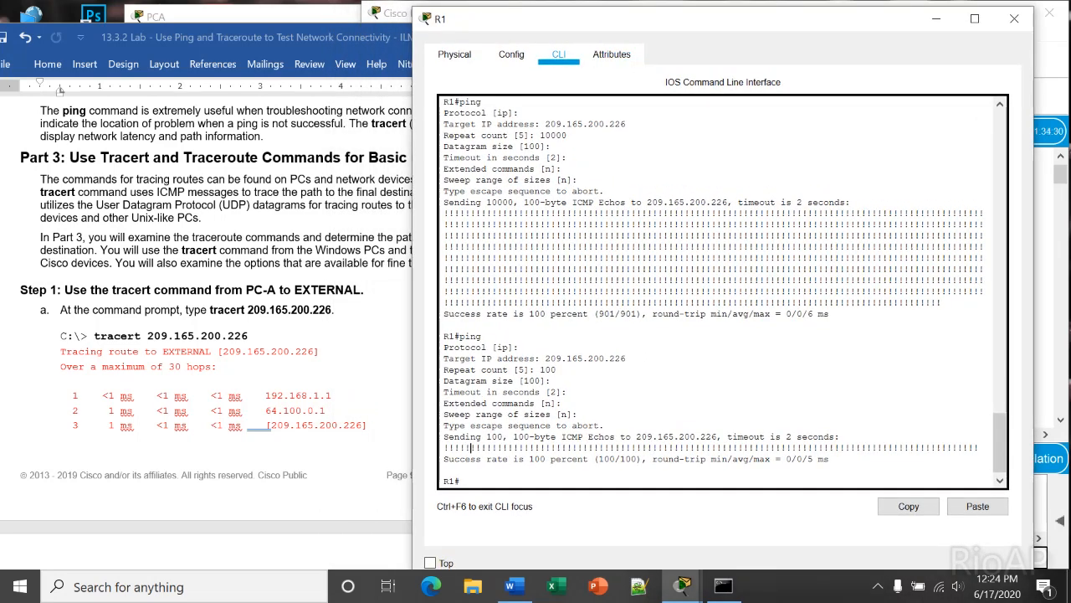
click(368, 351)
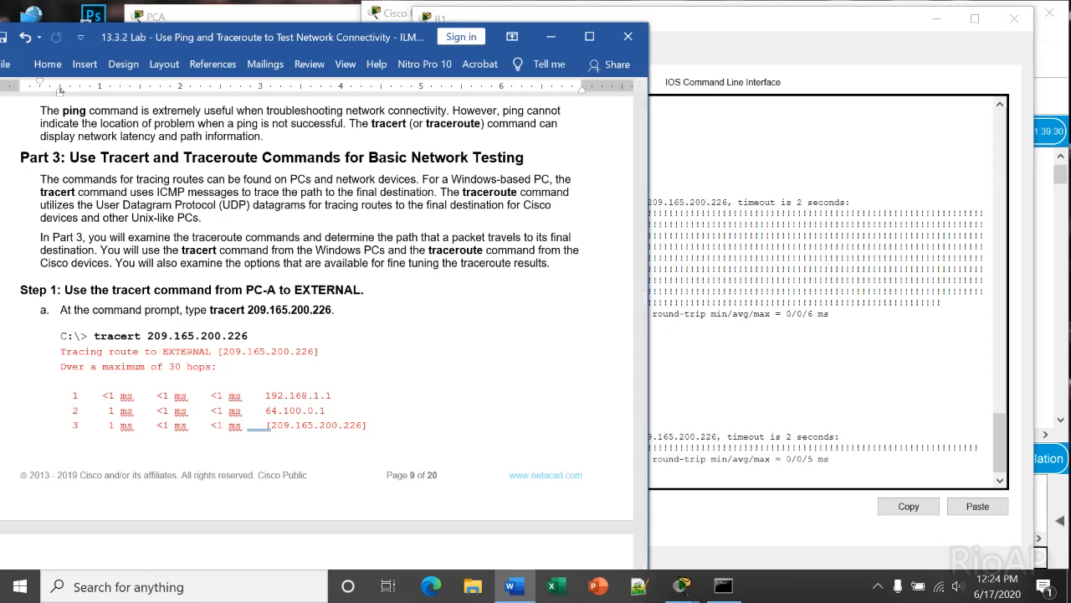
key(alt+Tab)
text(trac)
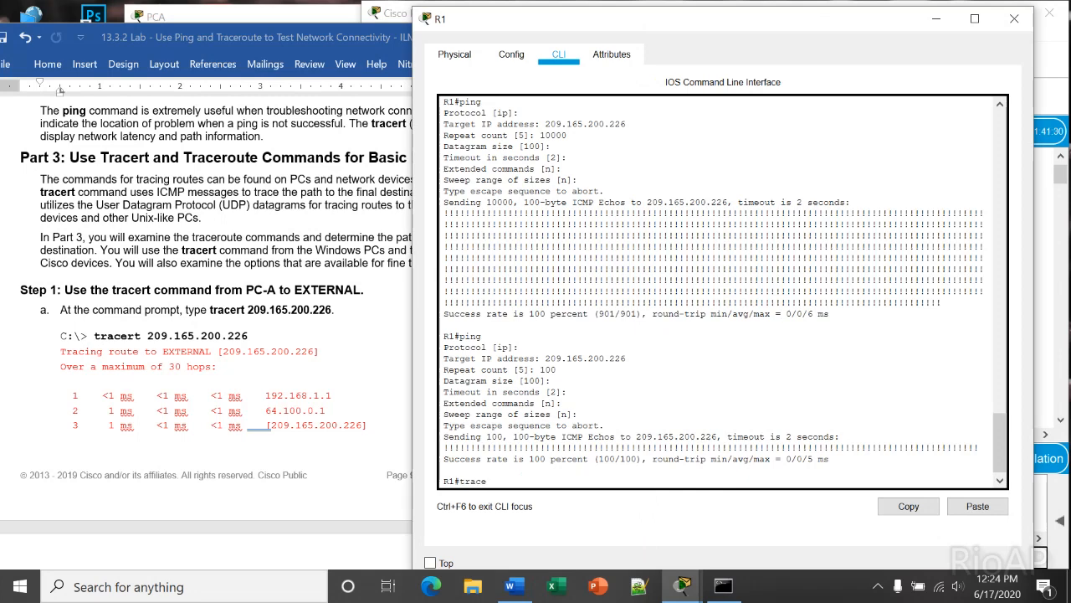
text(e)
key(Tab)
key(BackSpace)
key(BackSpace)
key(BackSpace)
key(BackSpace)
key(BackSpace)
key(BackSpace)
key(BackSpace)
key(BackSpace)
key(BackSpace)
key(BackSpace)
key(BackSpace)
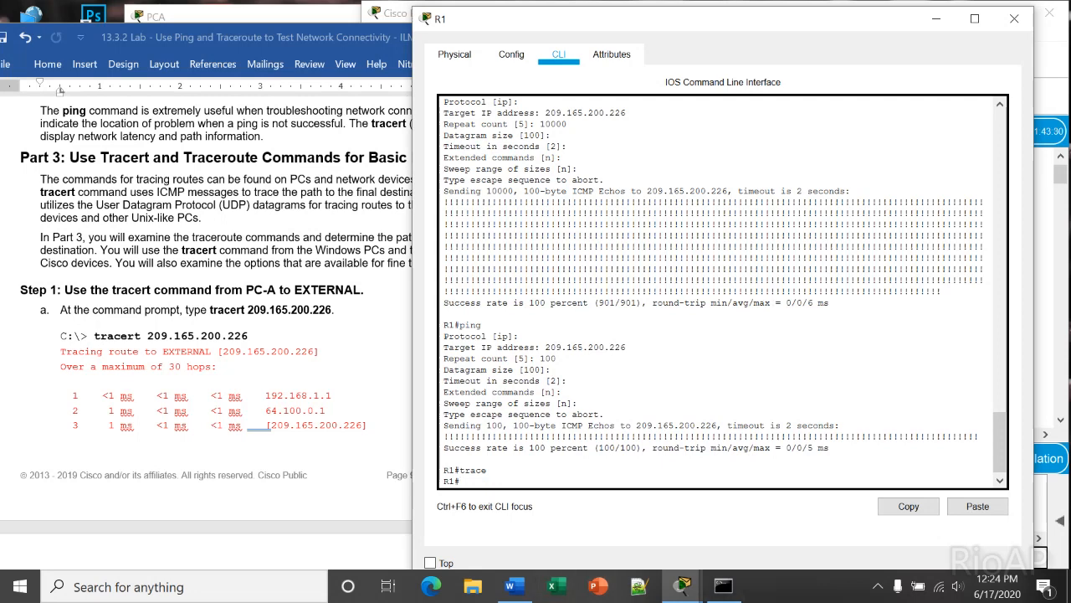
Bring up the leftover Windows Command Prompt with the ping options and close it
click(723, 586)
click(717, 454)
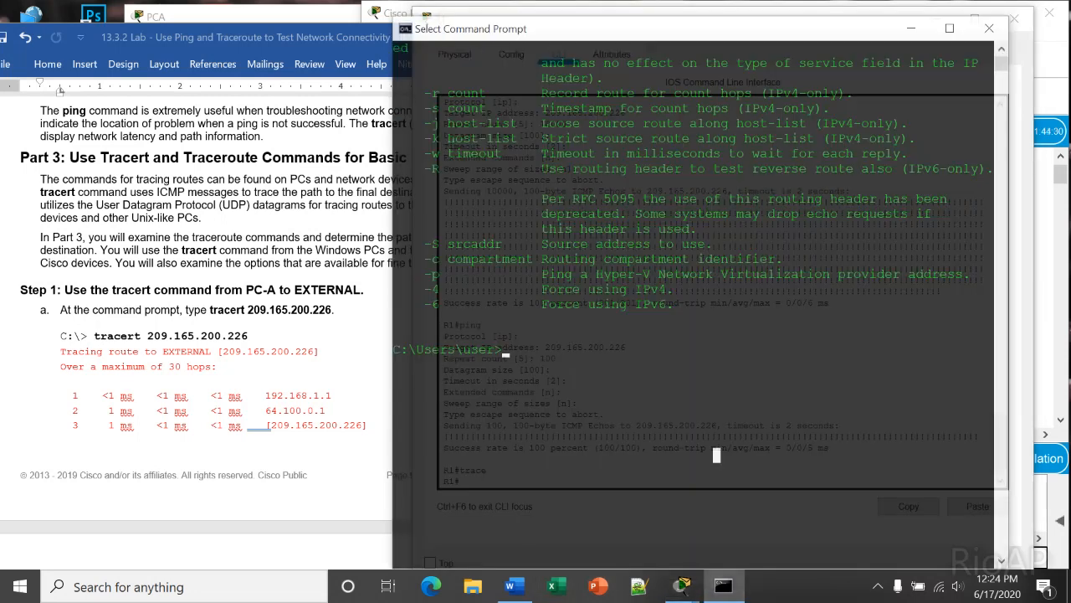
click(990, 29)
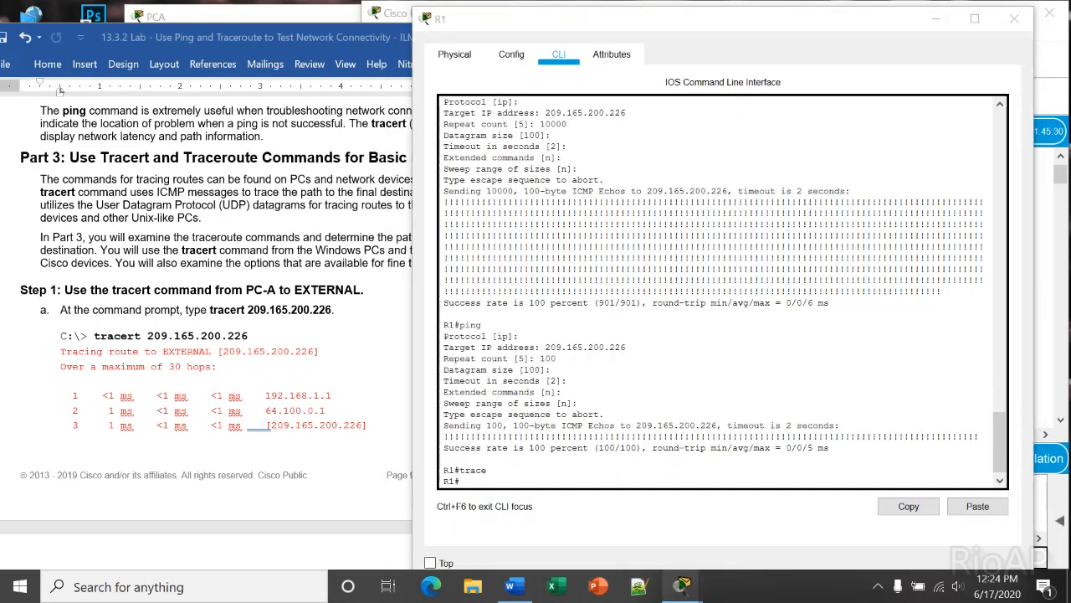
Switch to PCA's Command Prompt, move its window clear of the lab text, and run tracert 209.165.200.226
mouse_move(683, 586)
click(691, 506)
drag(401, 17, 652, 27)
text(tracert 209)
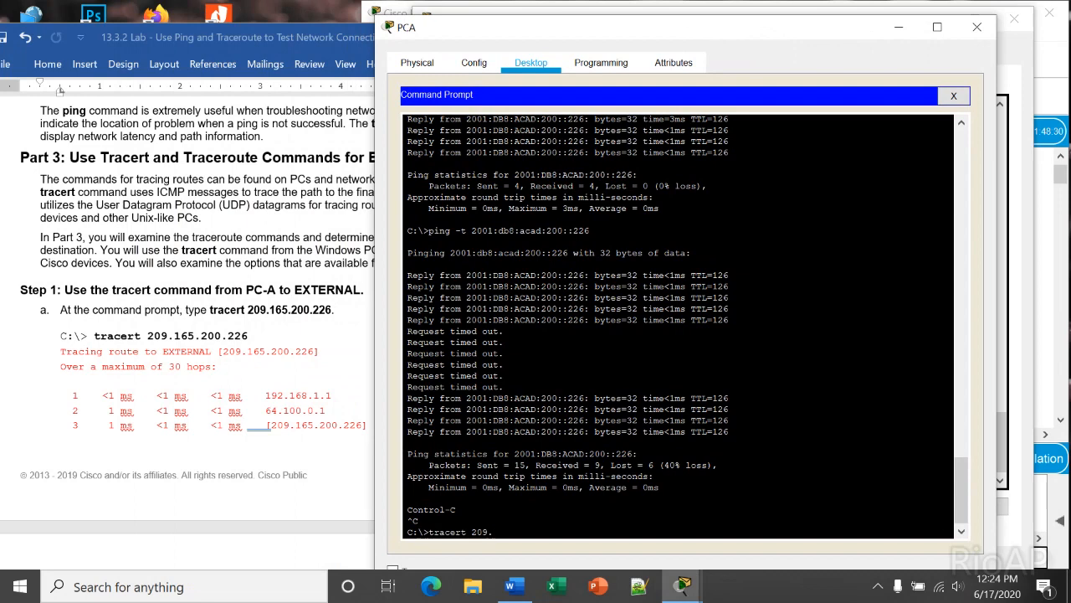
text(.165.200.226)
key(Return)
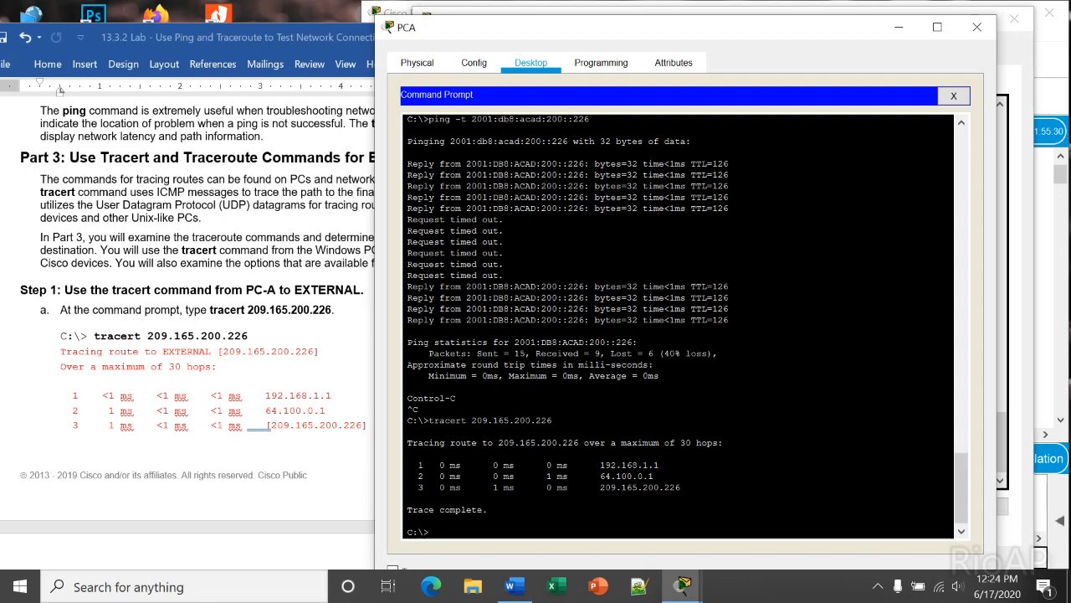
Compare the hops in PCA's trace with the lab's sample result and read the Step 2 tracert options instructions
scroll(188, 318, down, 3)
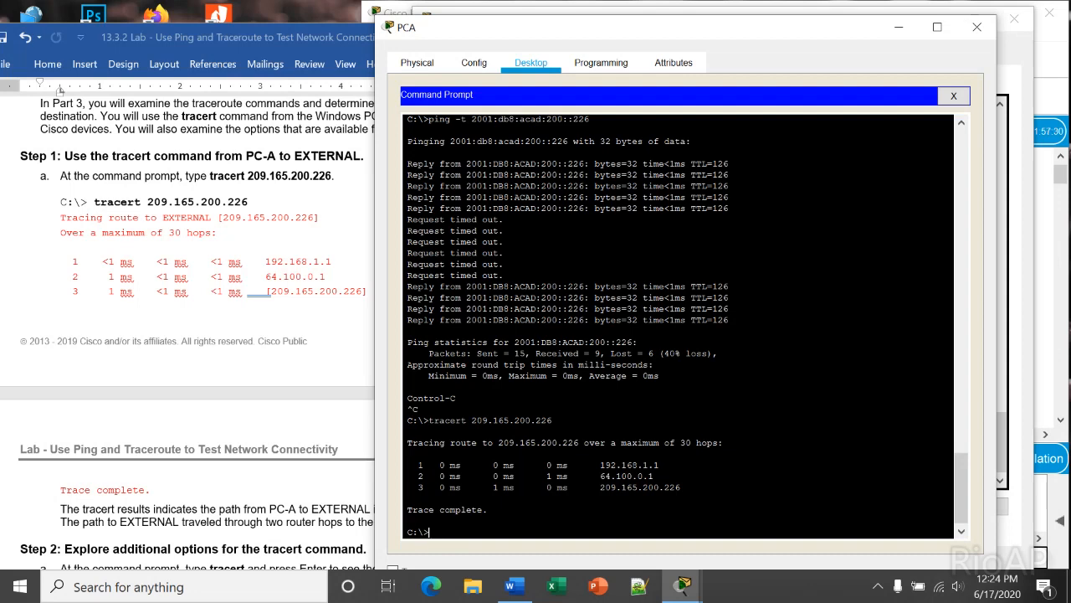
scroll(187, 318, down, 6)
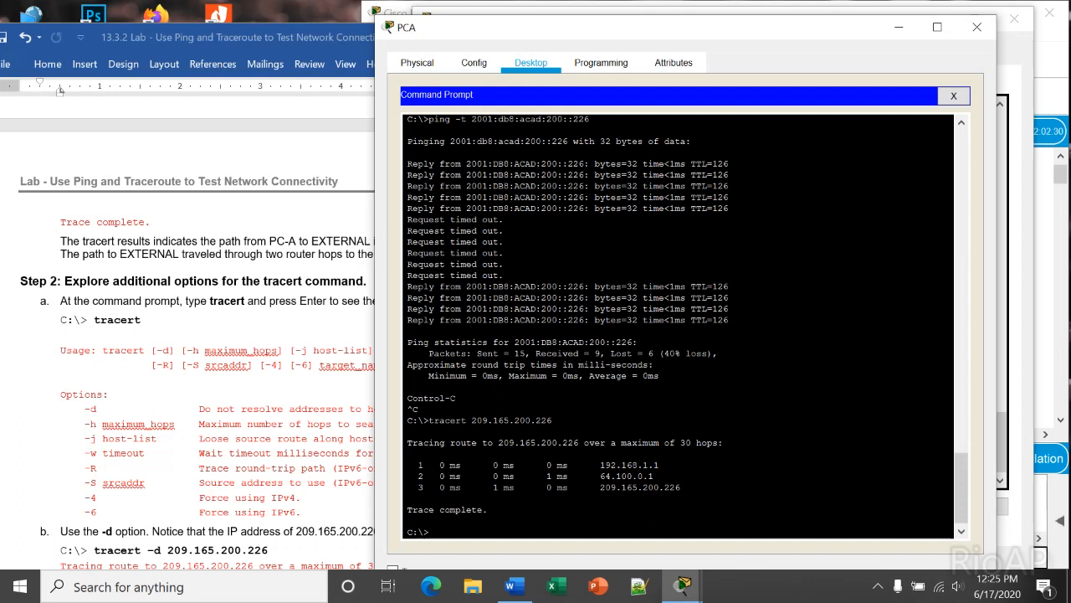
drag(600, 464, 654, 476)
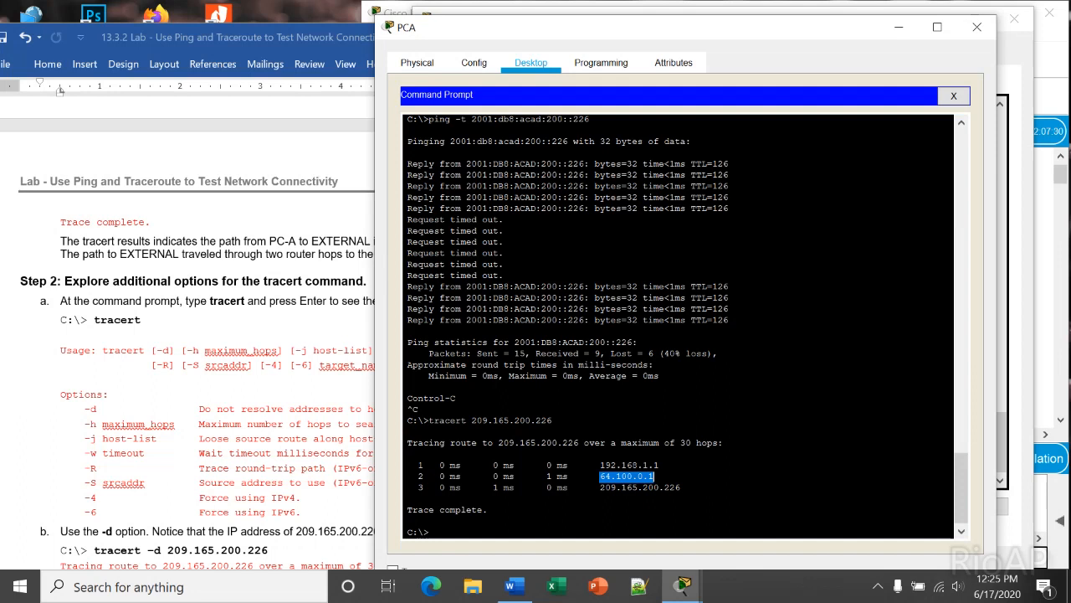
drag(600, 487, 680, 487)
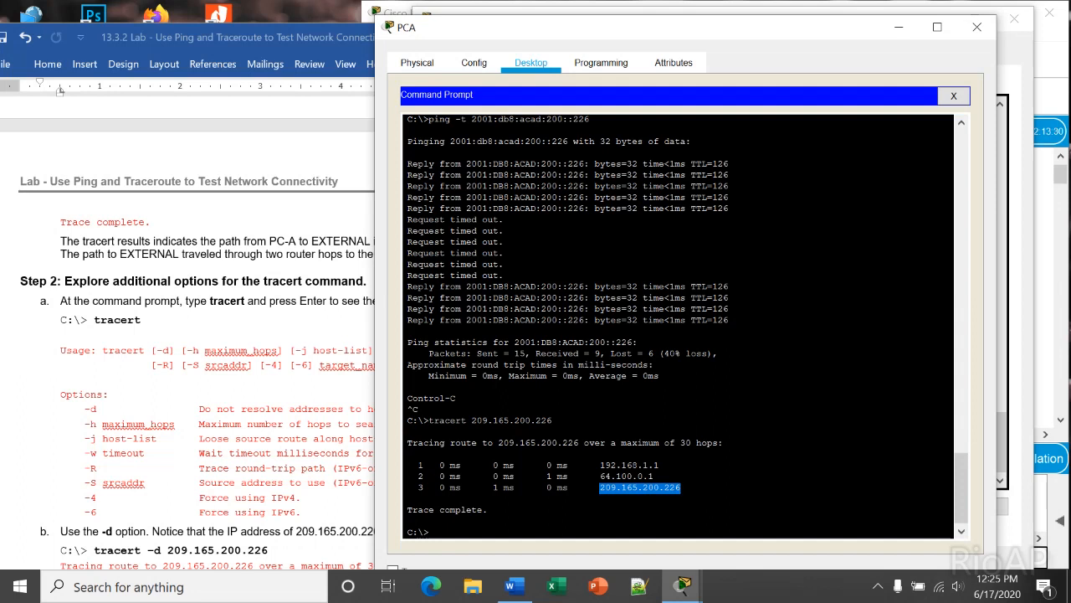
Run tracert without a target on PCA to list its usage
click(680, 489)
text(tracer)
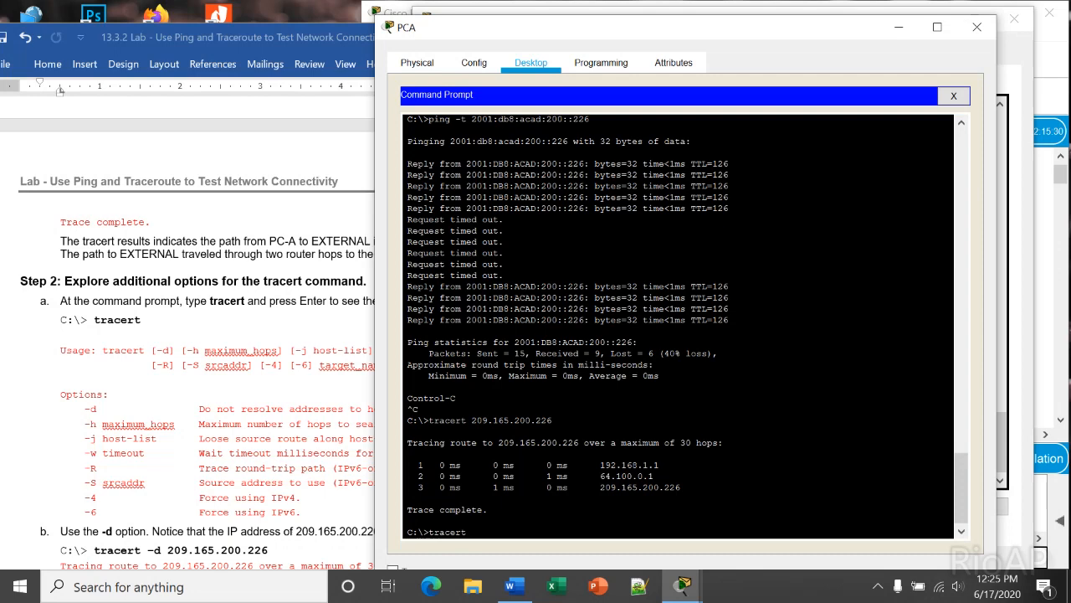
text(t)
key(Return)
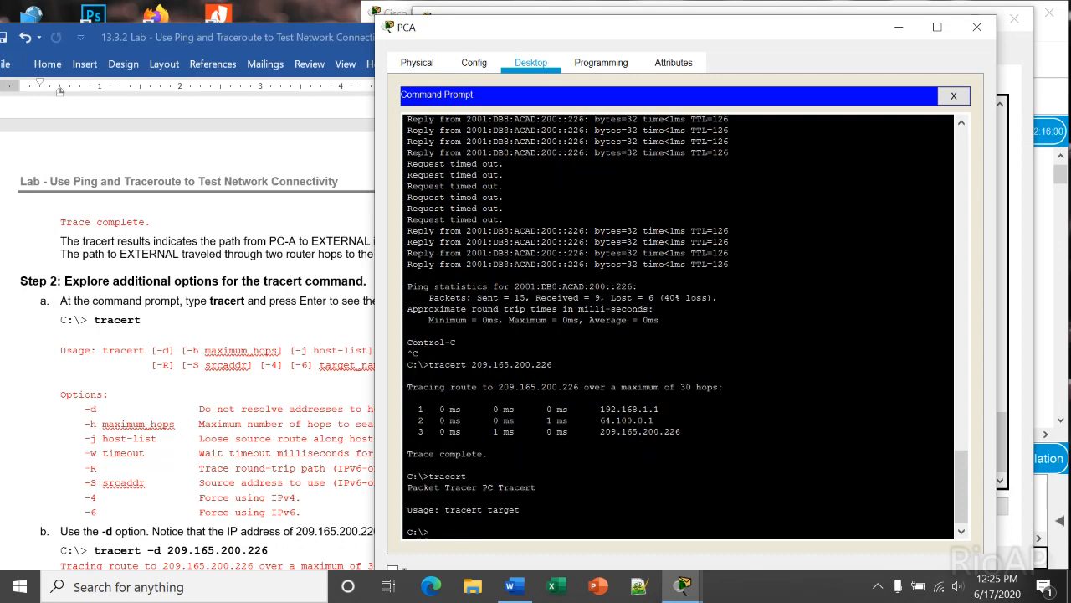
Open a Windows Command Prompt, run tracert without arguments to list its options, and move the window clear of the lab text
click(167, 587)
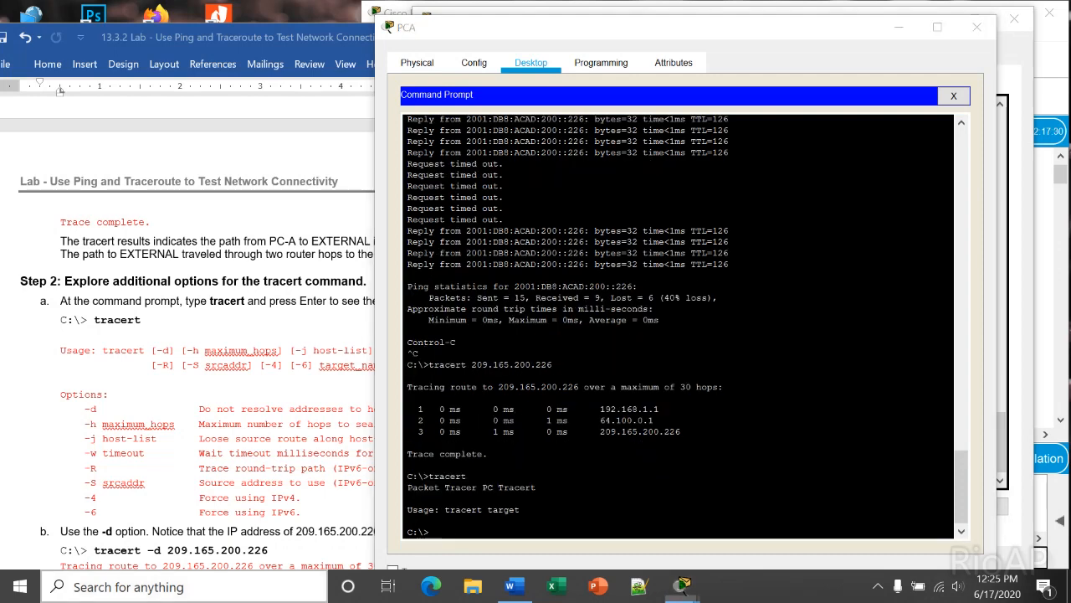
text(cmd)
key(Return)
text(tracer)
key(Return)
text(tracert)
key(Return)
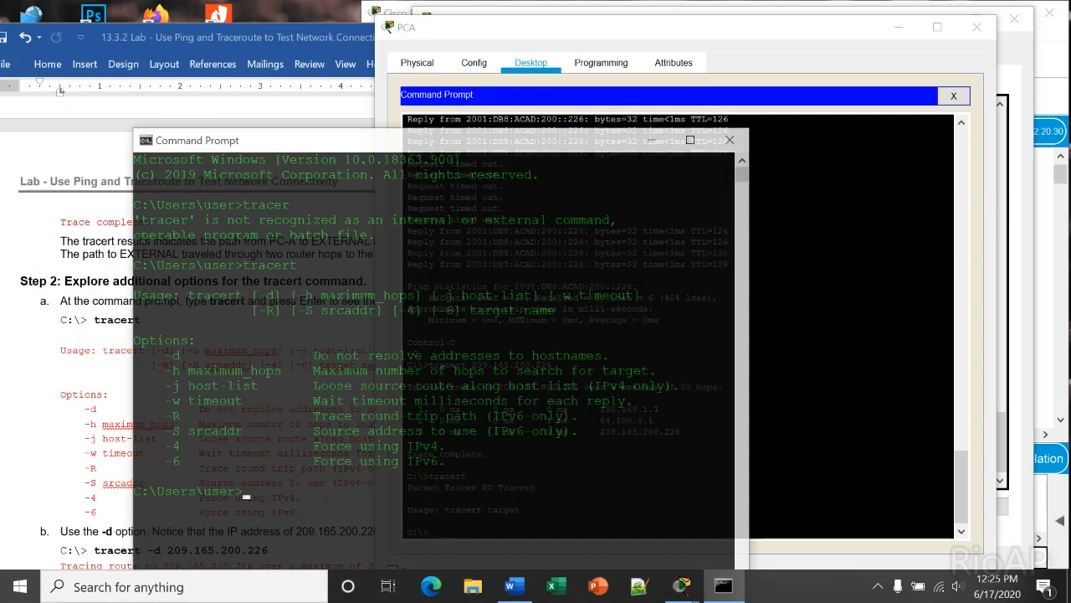
drag(418, 141, 678, 43)
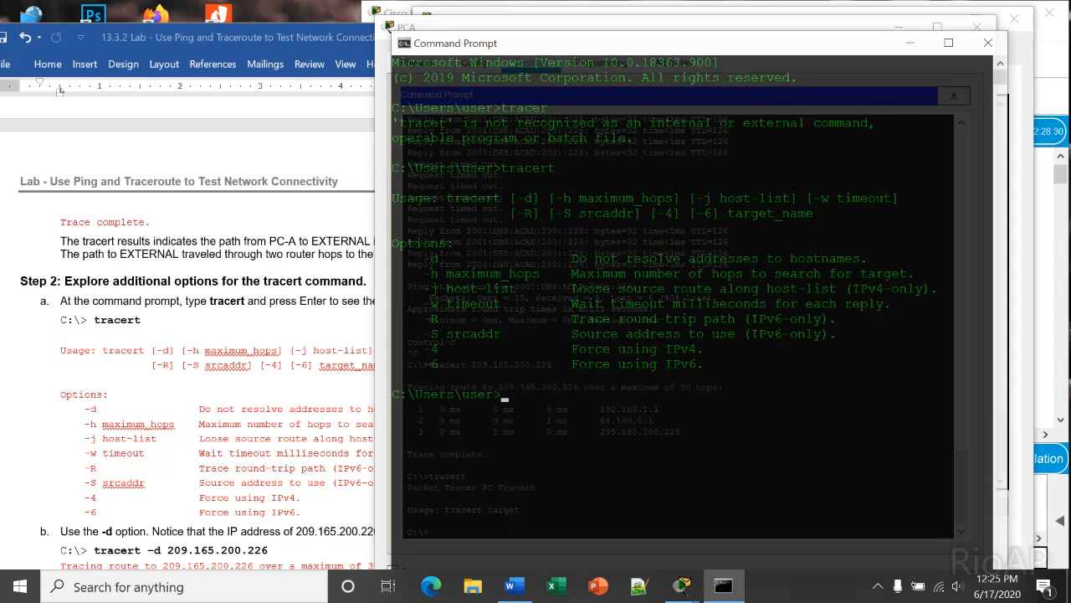
Read the lab's -d option instruction, return to PCA, and try tracert -d 209.165.200.226
click(268, 286)
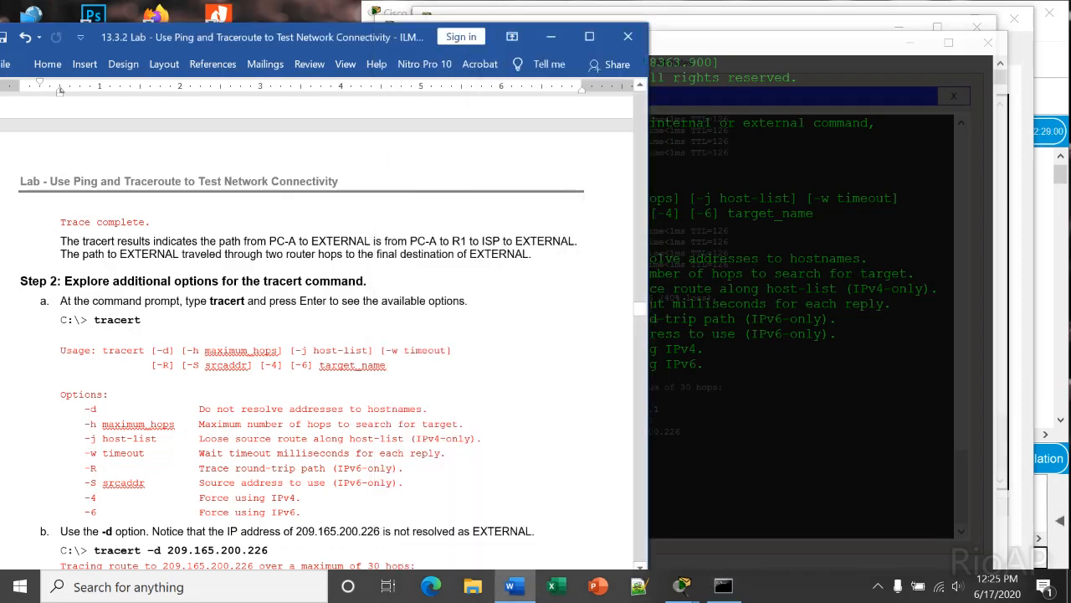
scroll(268, 283, down, 3)
scroll(318, 326, down, 3)
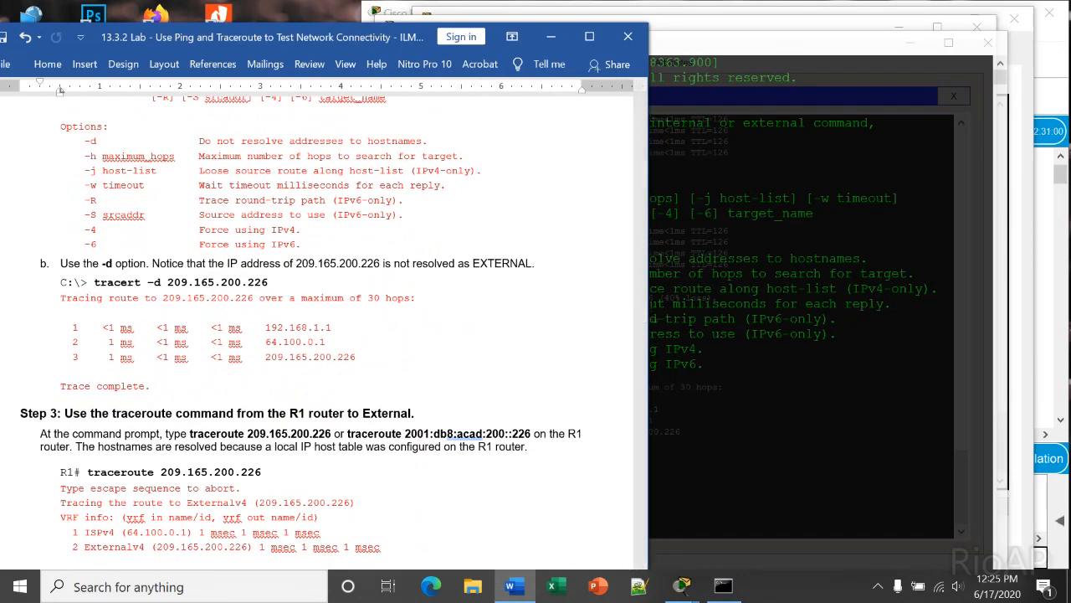
key(alt+Tab)
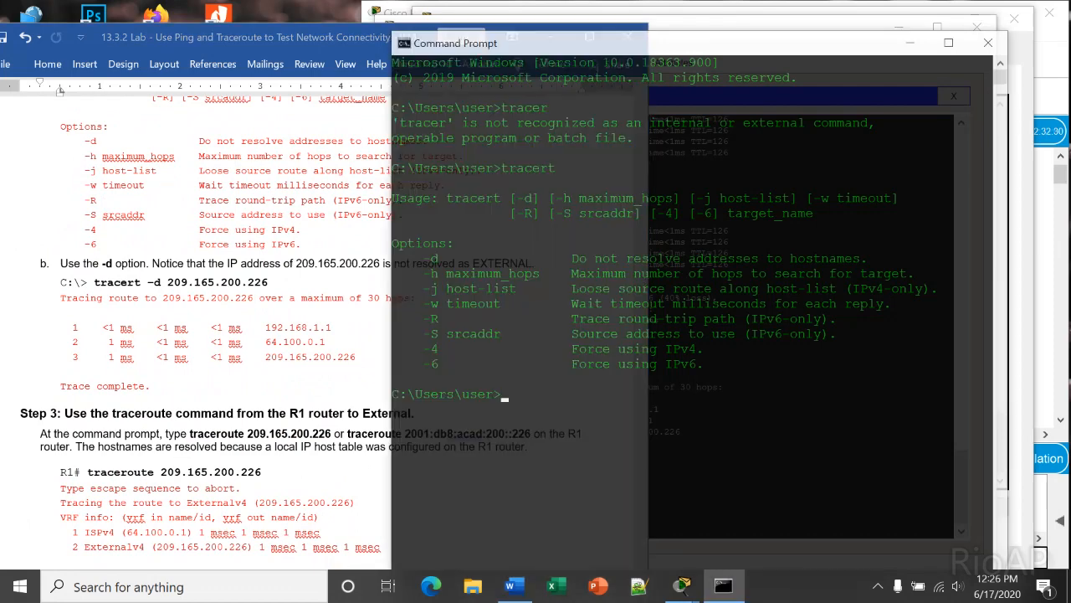
key(alt+Tab)
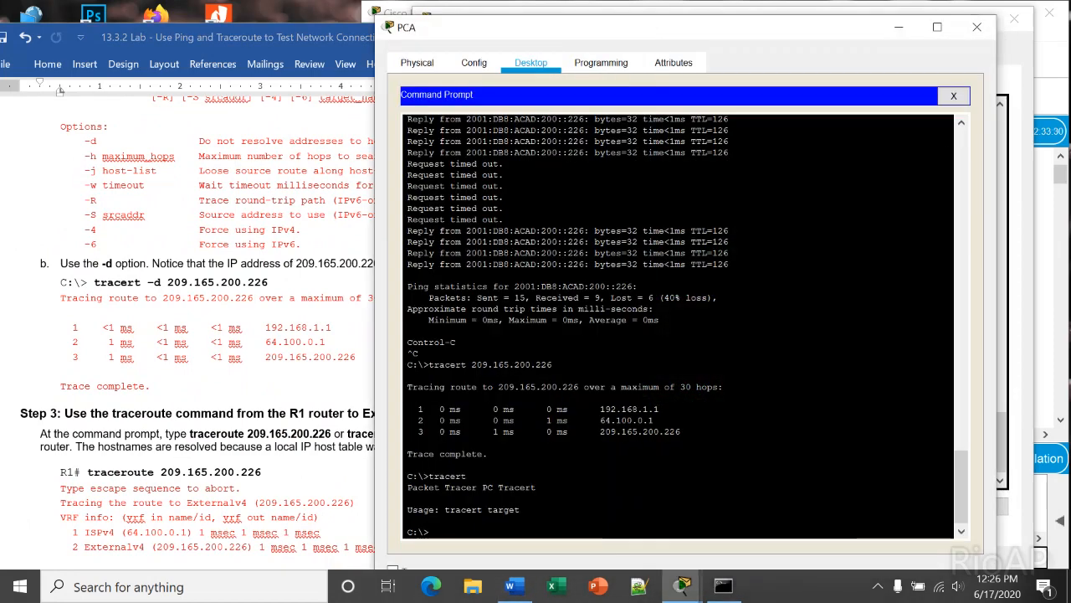
text(tracer)
text(t)
text( -d 20)
text(9..)
text(165)
text(.200.226)
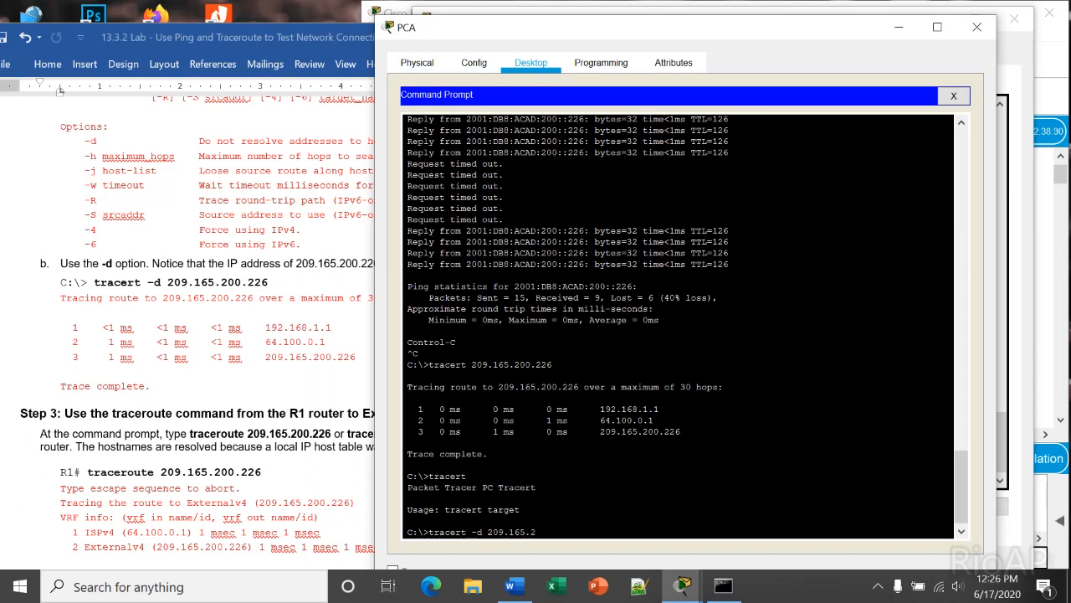
key(Return)
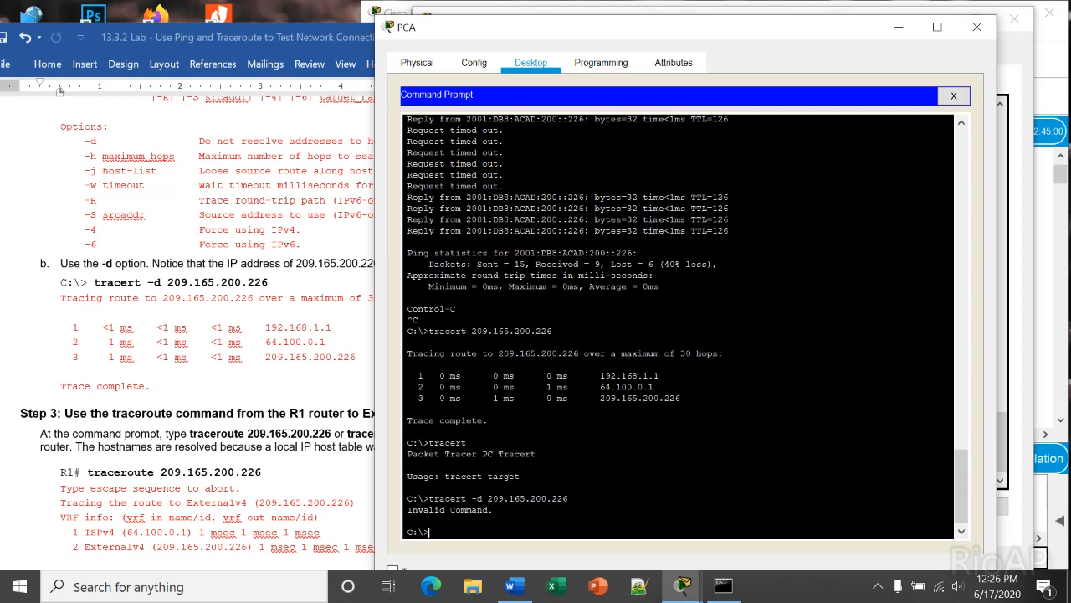
Read the lab's Step 3 traceroute instructions and review the tracert options in the Windows Command Prompt
key(alt+Tab)
scroll(326, 335, down, 3)
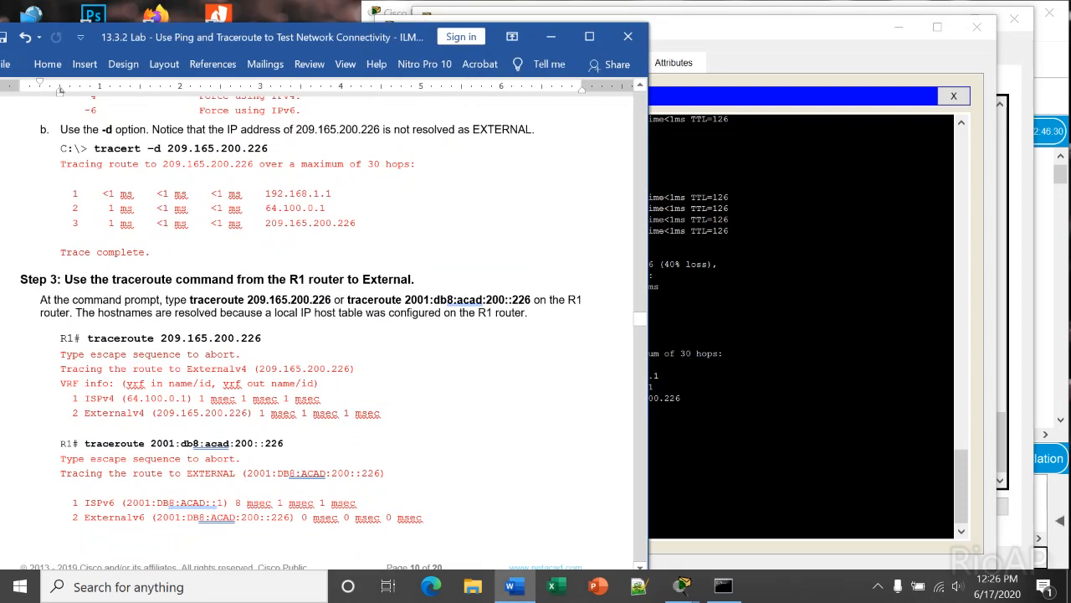
click(724, 586)
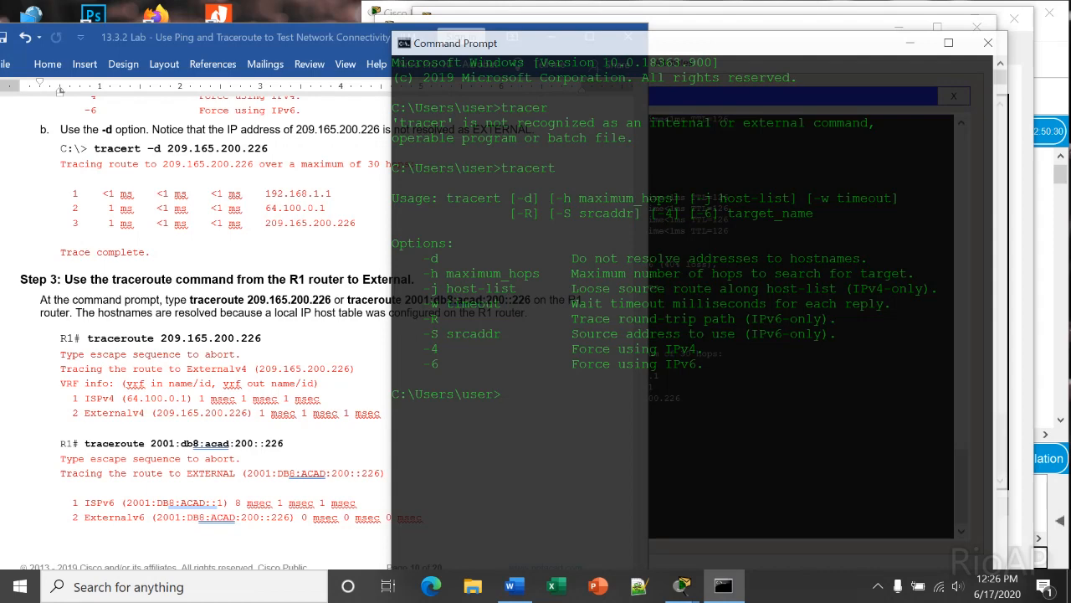
key(alt+Tab)
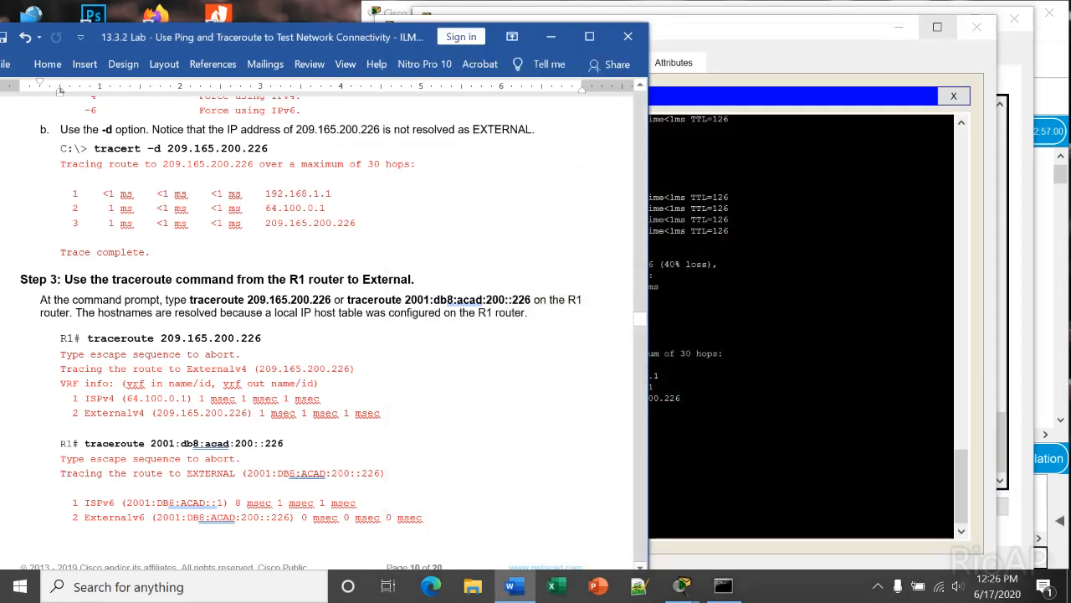
Switch to R1's CLI and run traceroute 209.165.200.226
key(alt+Tab)
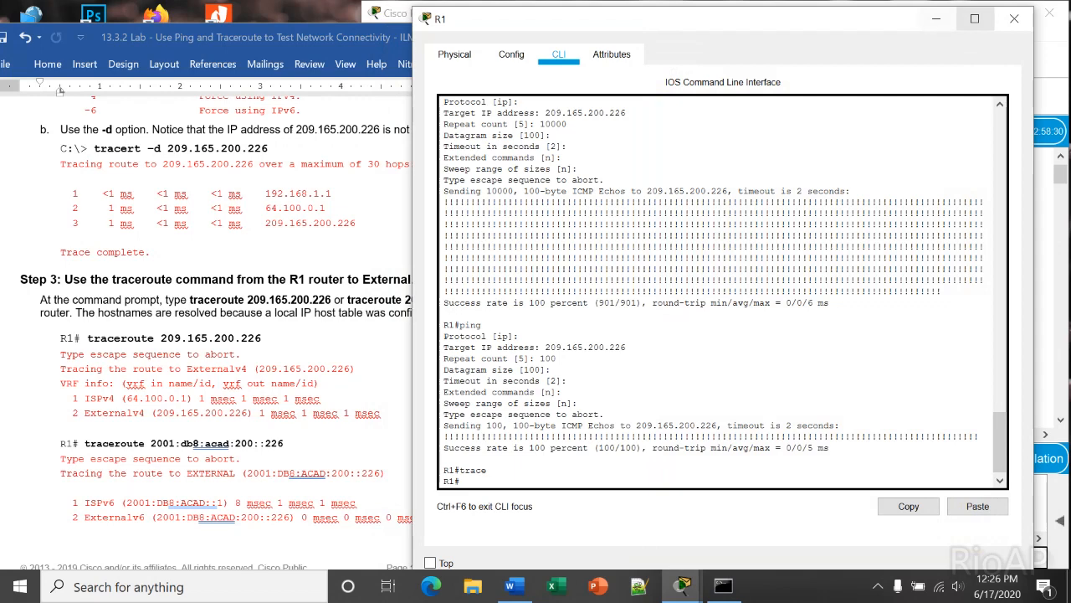
key(Return)
key(Return)
key(Return)
text(tra)
key(Tab)
text(209.165.200.226)
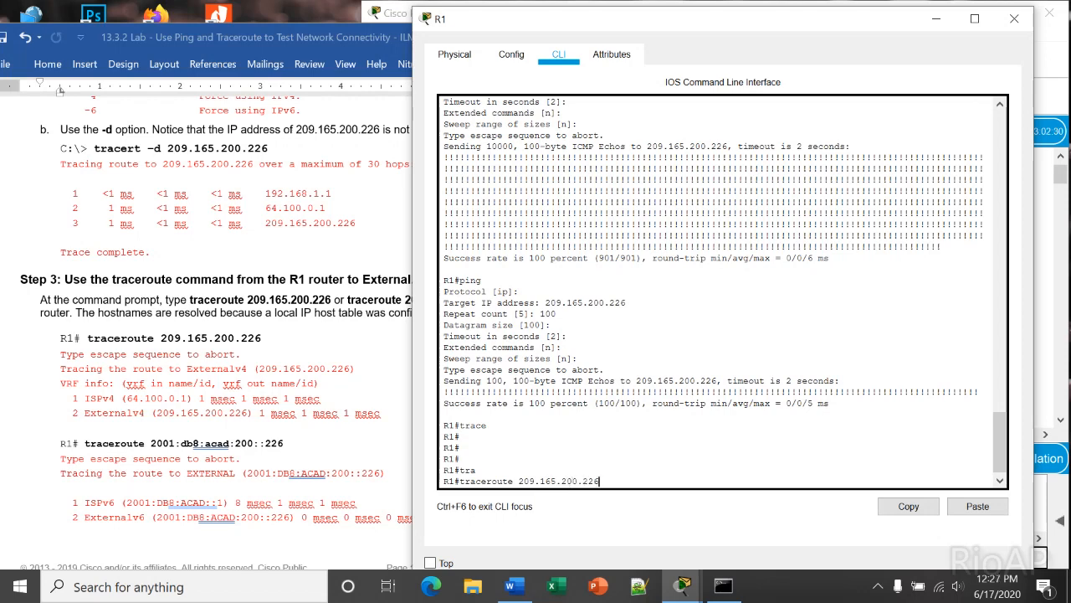
key(Return)
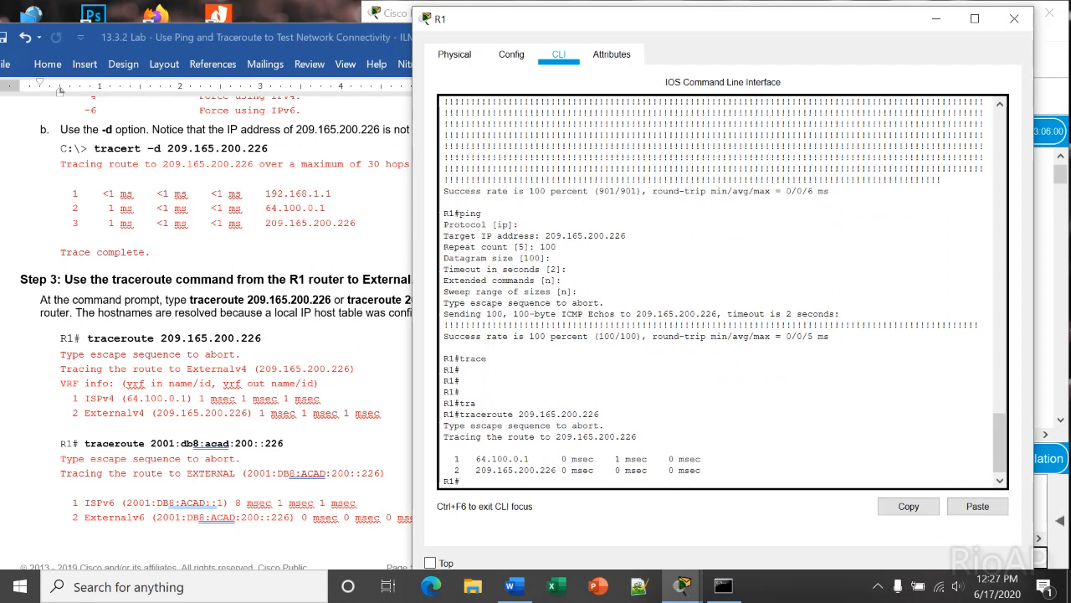
List R1's configured host table entries with sh run | include ip host
drag(475, 459, 540, 459)
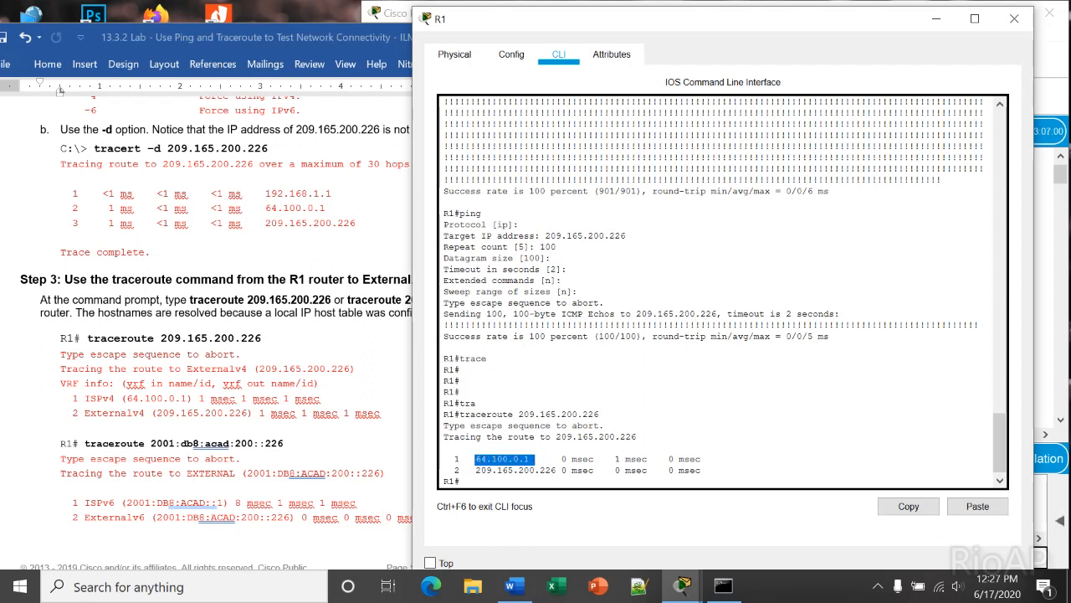
text(sh ruun)
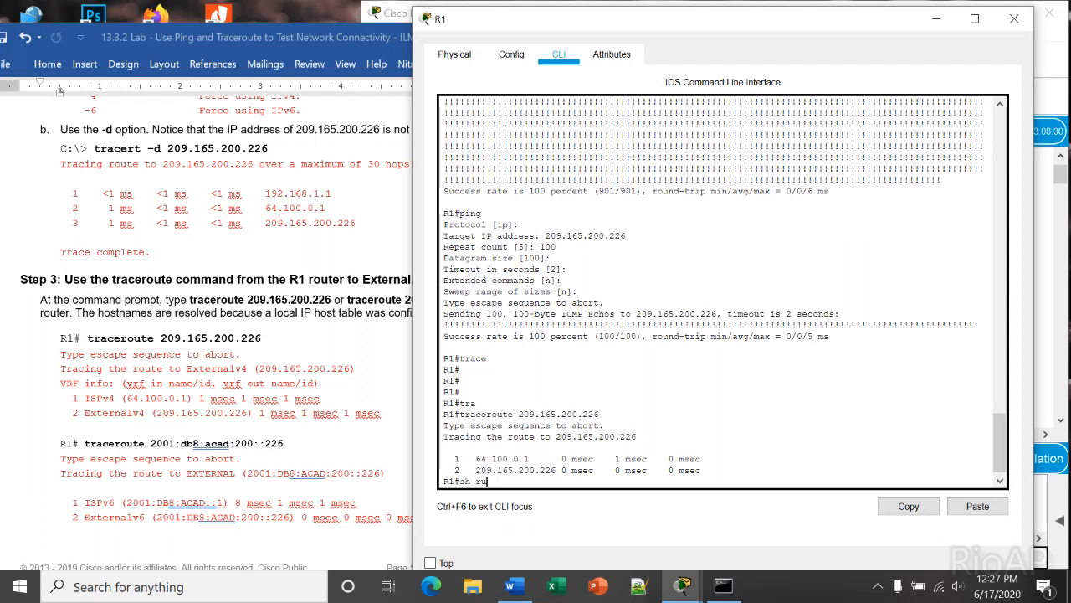
key(BackSpace)
key(BackSpace)
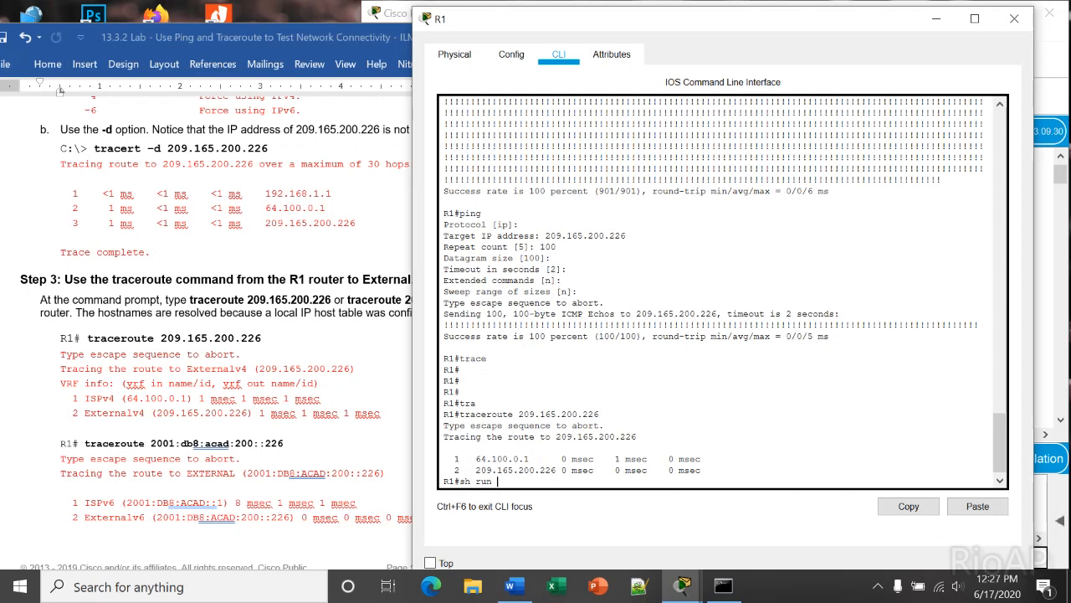
text(n ?| in)
key(Tab)
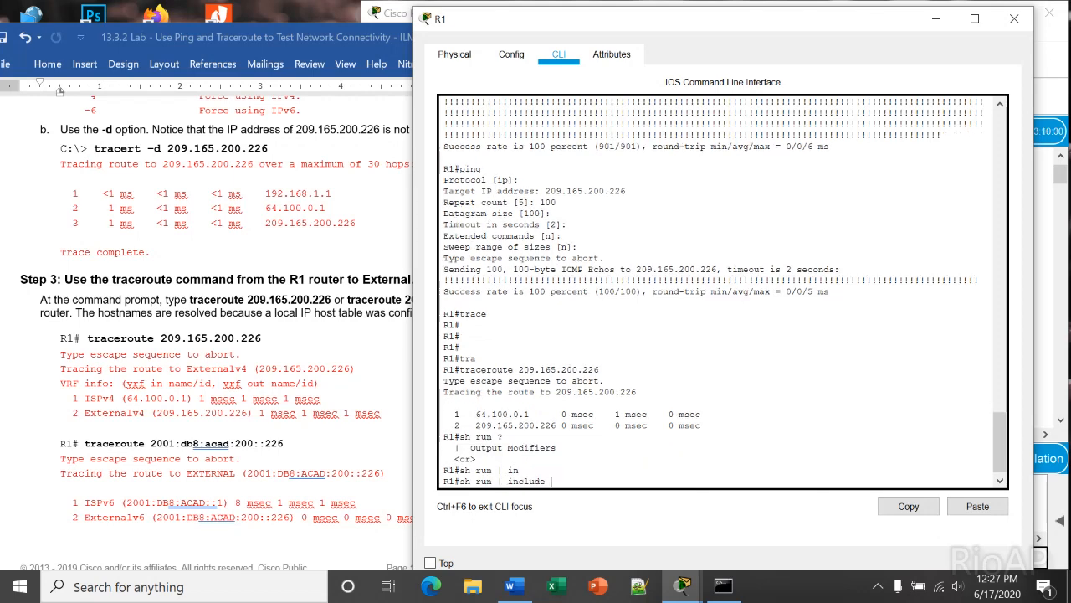
text(ip host)
key(Return)
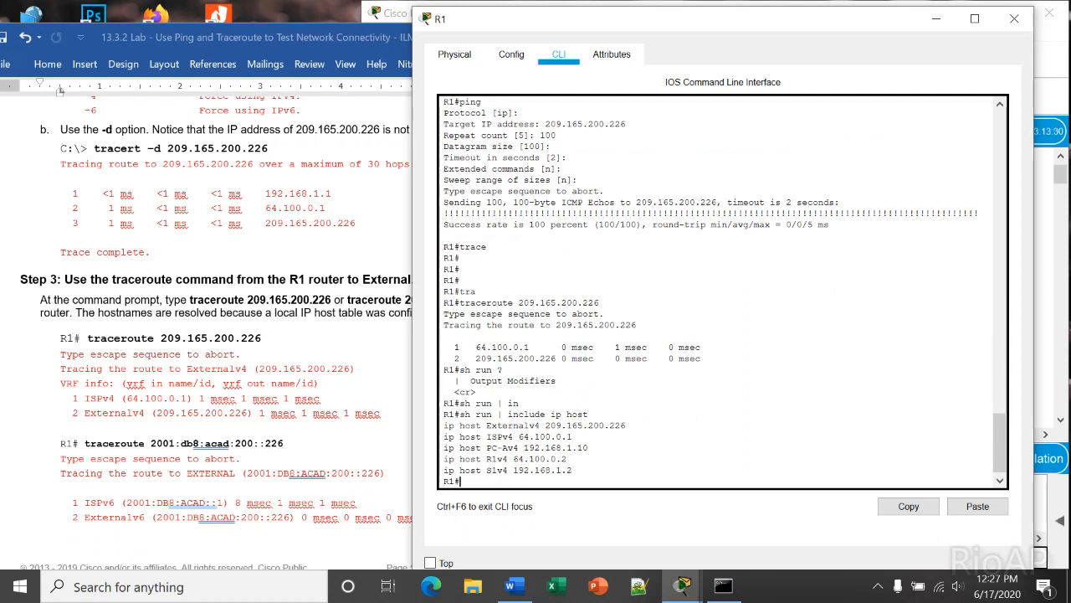
Match the traceroute hop addresses against the ISPv4 and Externalv4 entries in R1's host table
drag(487, 437, 578, 437)
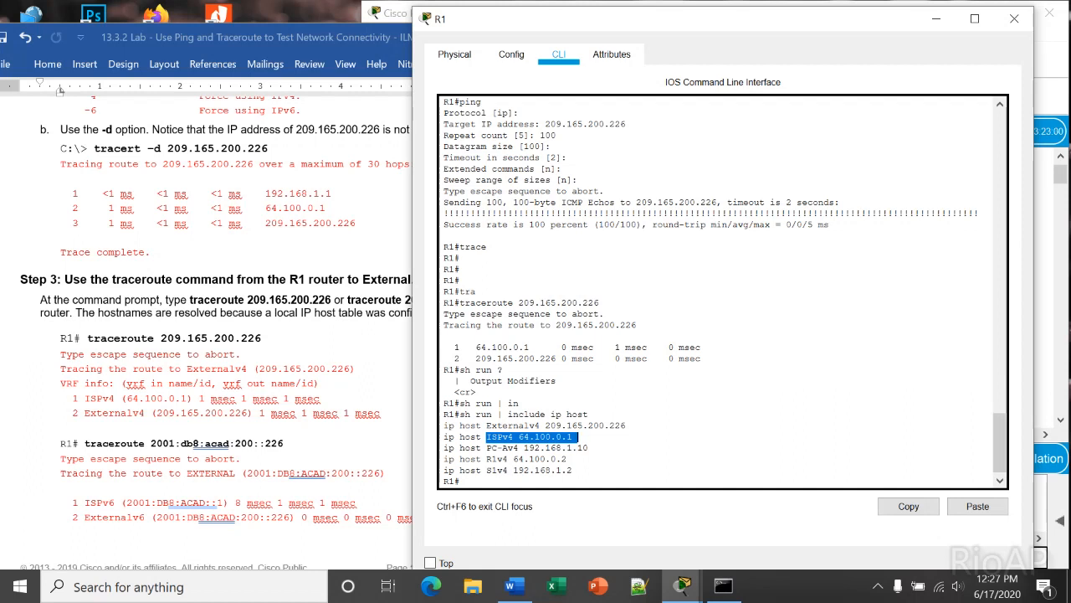
drag(476, 347, 568, 347)
drag(474, 359, 556, 359)
drag(630, 426, 495, 426)
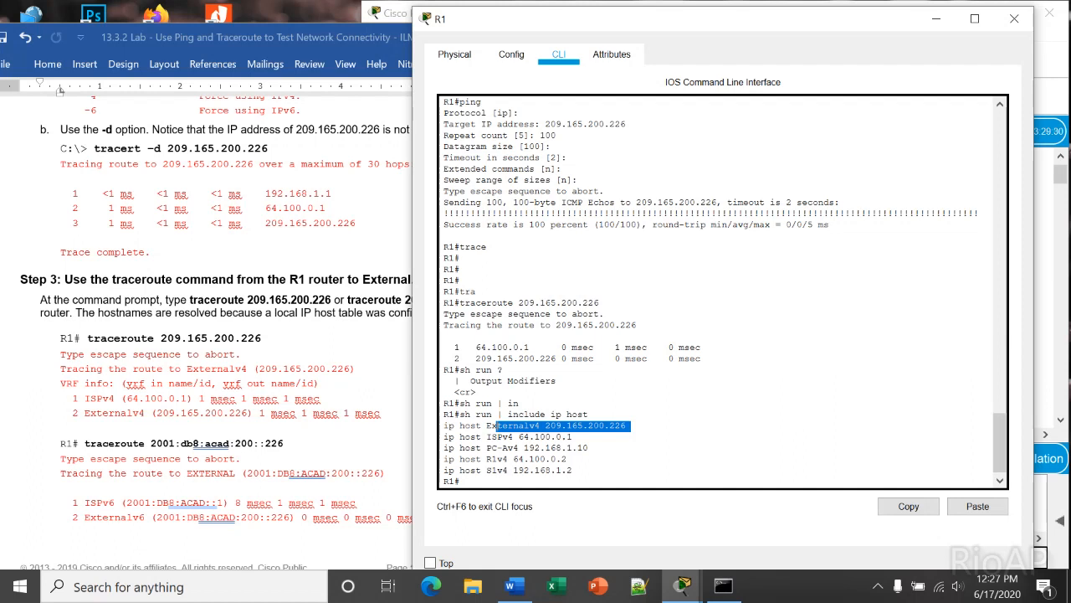
Trace the IPv6 route from R1 to the External server with traceroute 2001:db8:acad:200::226
click(573, 459)
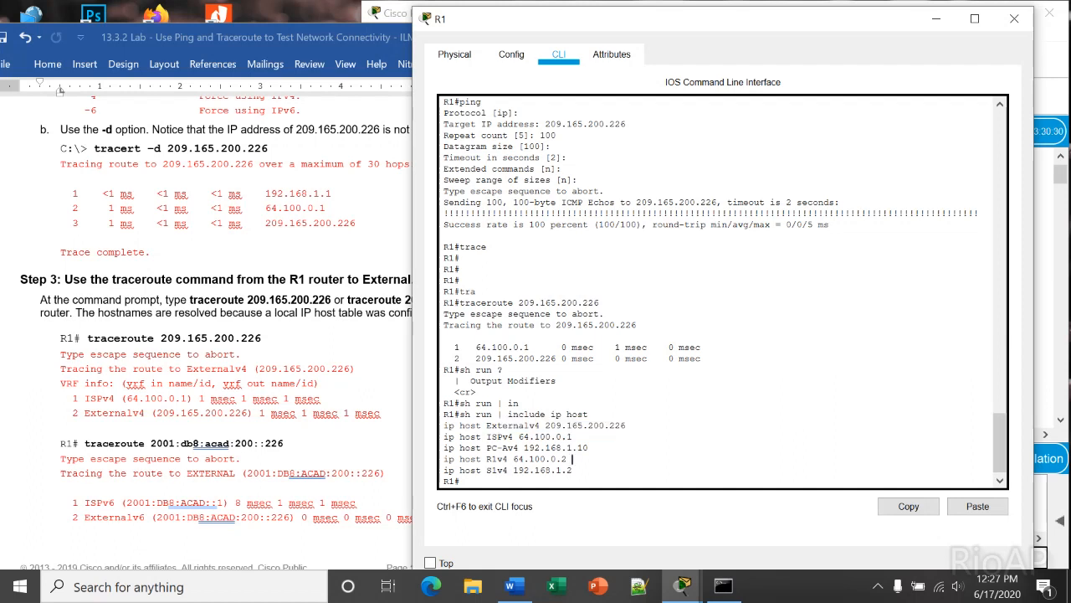
key(Return)
key(Return)
key(Return)
text(trac)
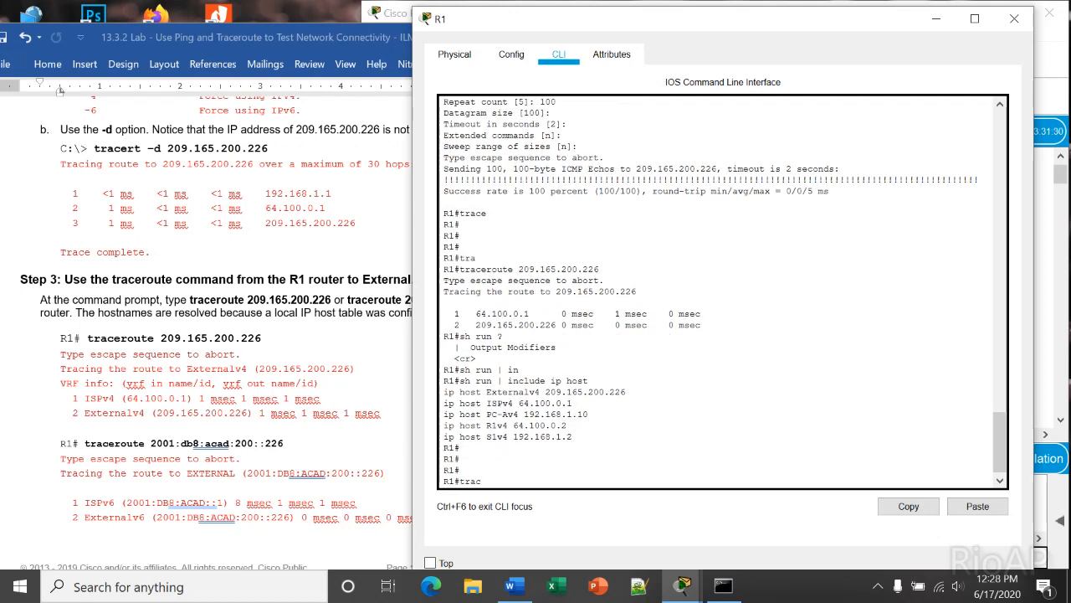
key(Tab)
text(200)
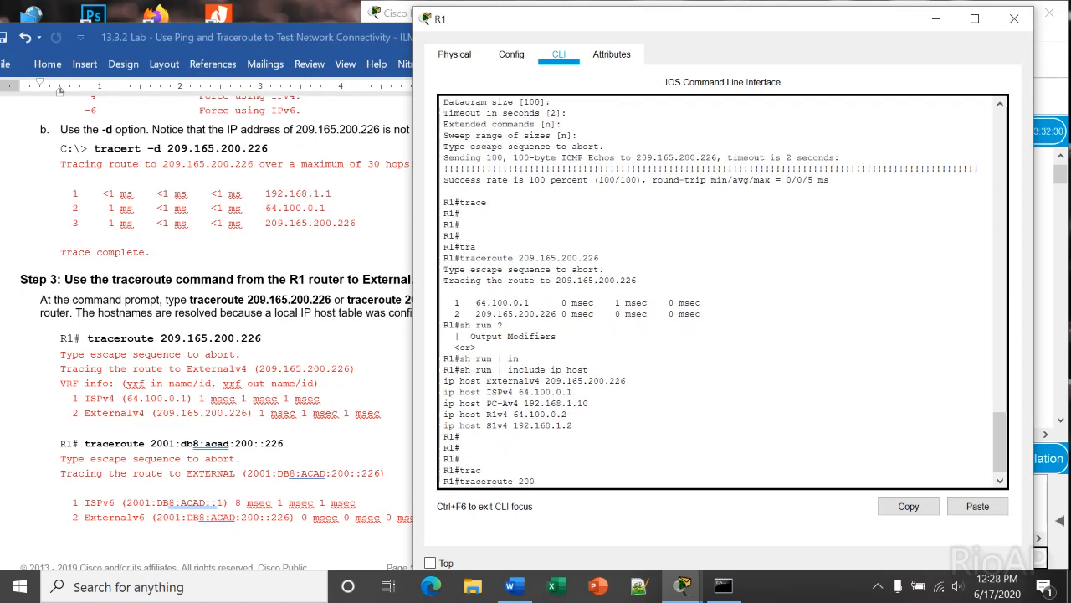
text(1:db8:acad:200::226)
key(Return)
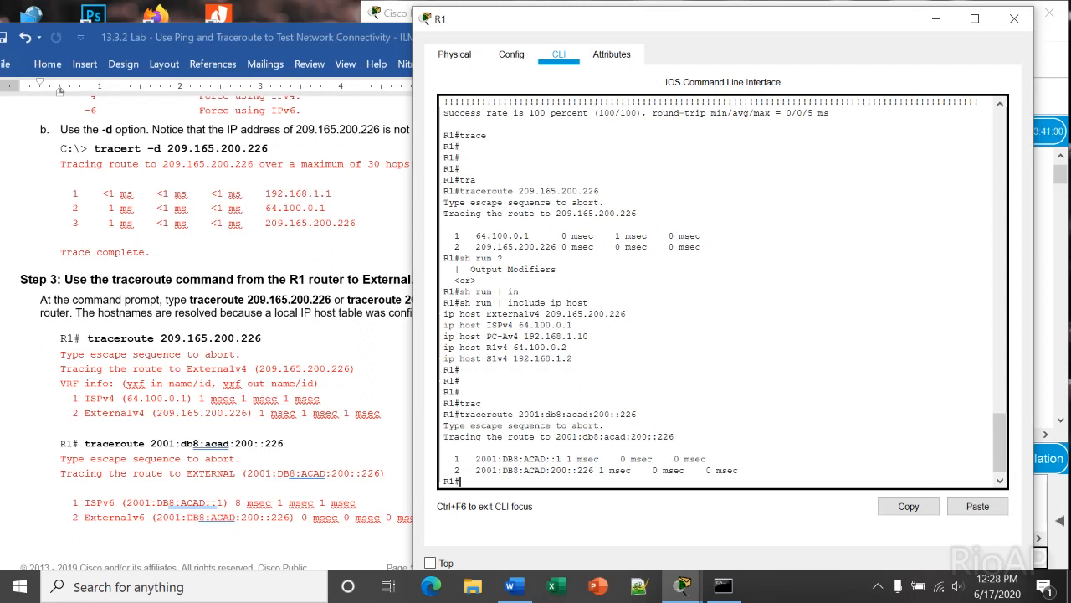
Go to the lab's Step 4 instructions for tracing from S1 and close R1's window in Packet Tracer
scroll(205, 335, down, 5)
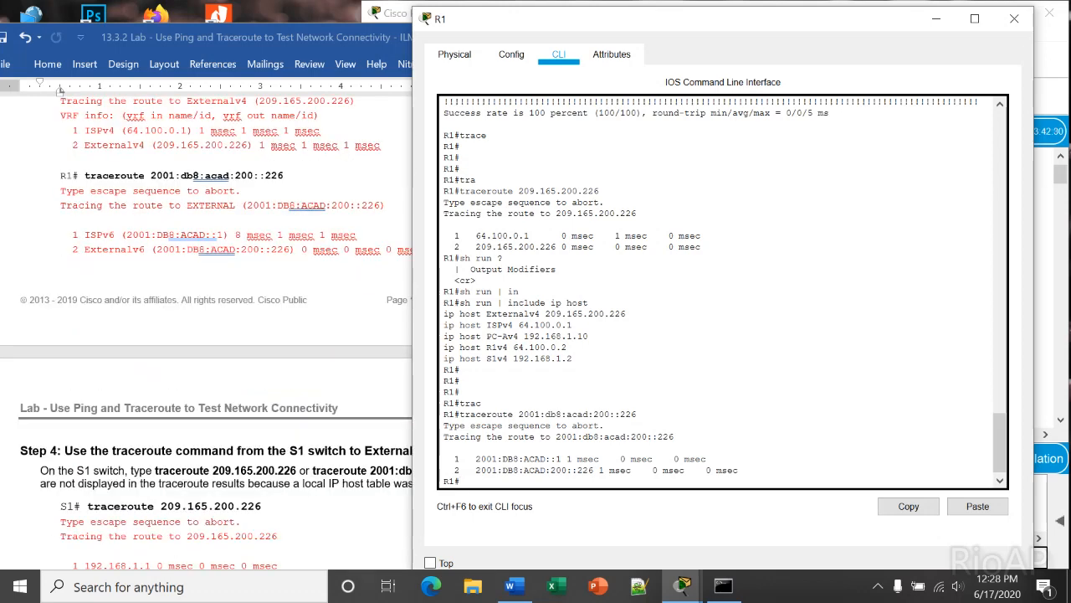
scroll(60, 89, down, 5)
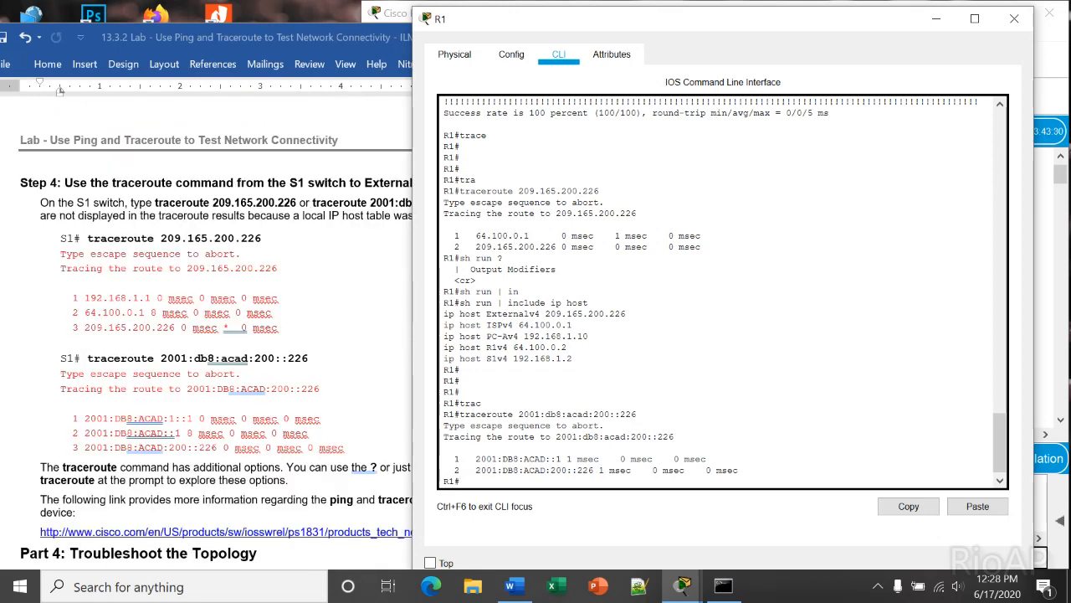
key(alt+Tab)
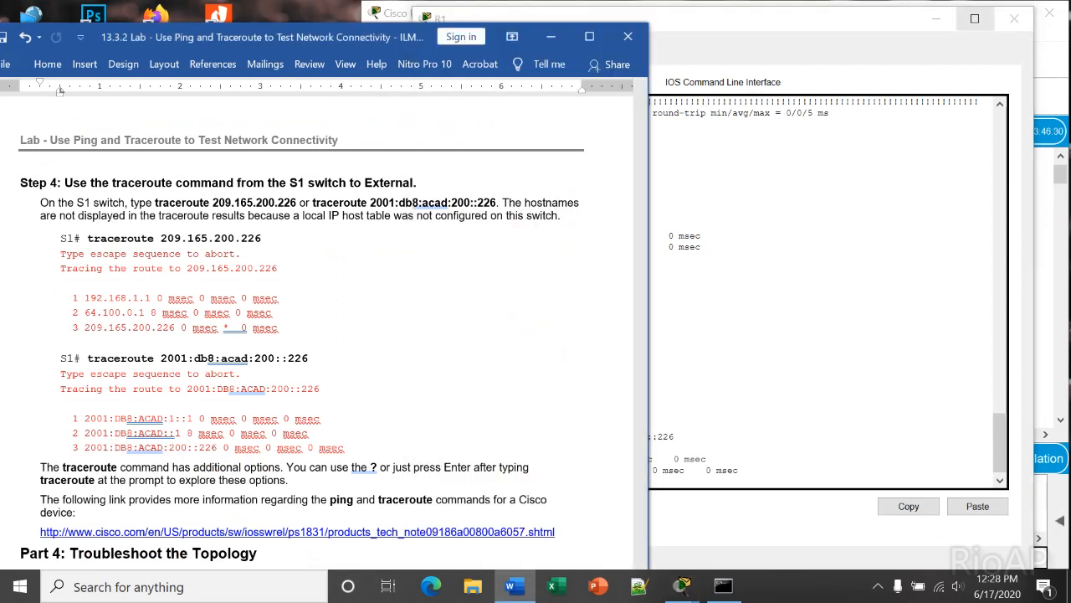
key(alt+Tab)
click(1014, 19)
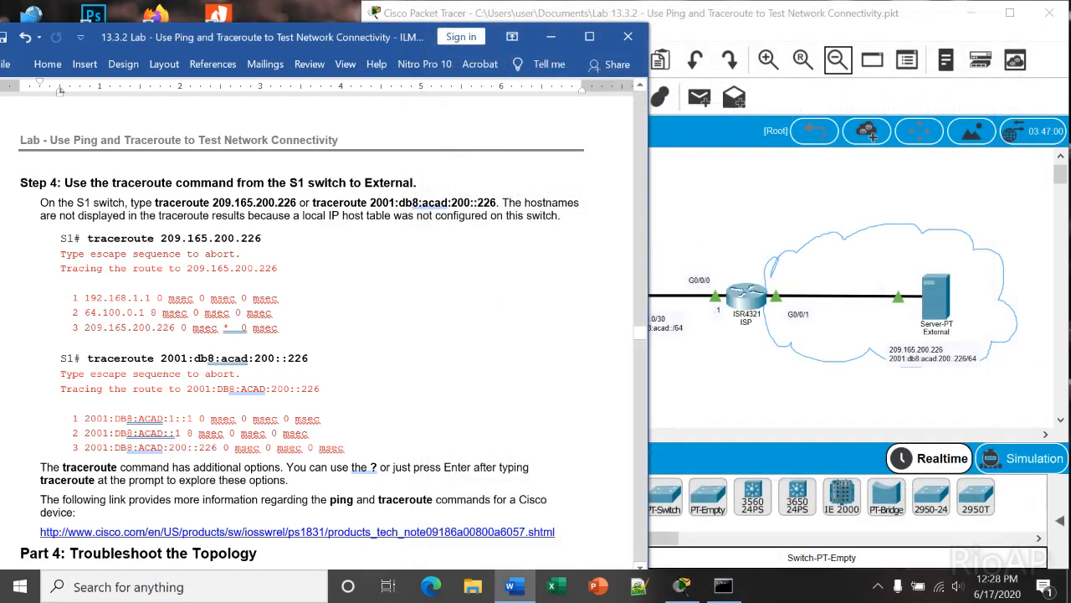
key(alt+Tab)
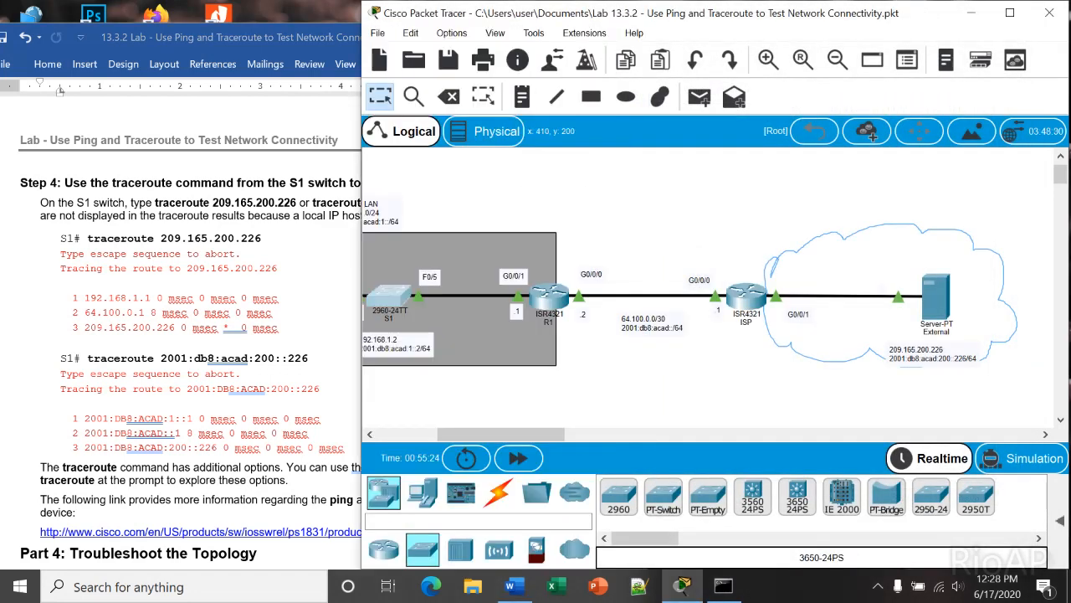
Open S1's command line and enter privileged EXEC mode
click(389, 295)
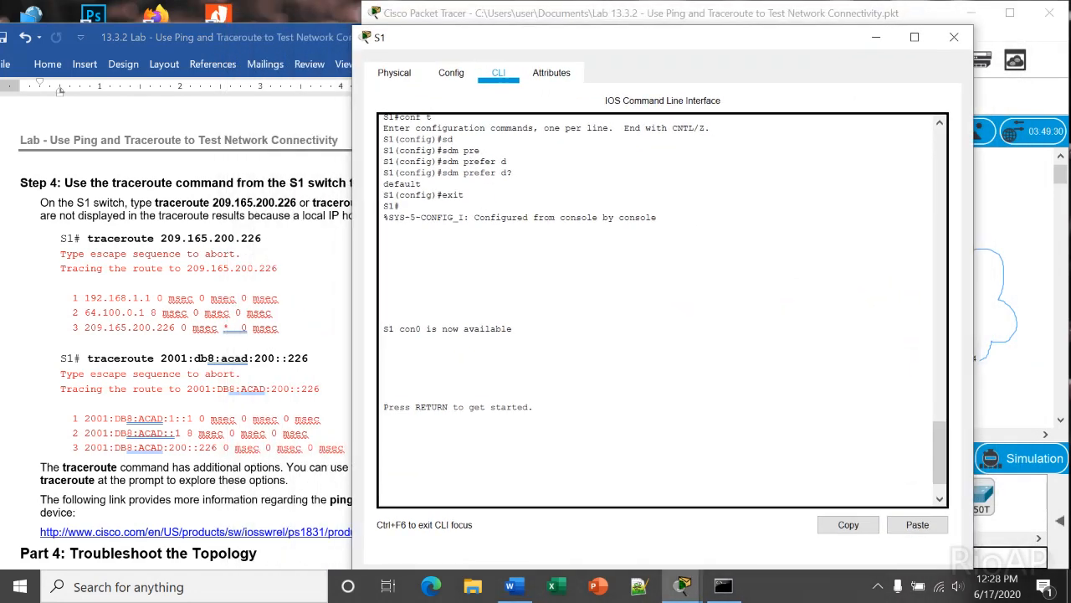
key(Return)
key(Return)
key(Return)
key(Return)
text(ena)
key(Return)
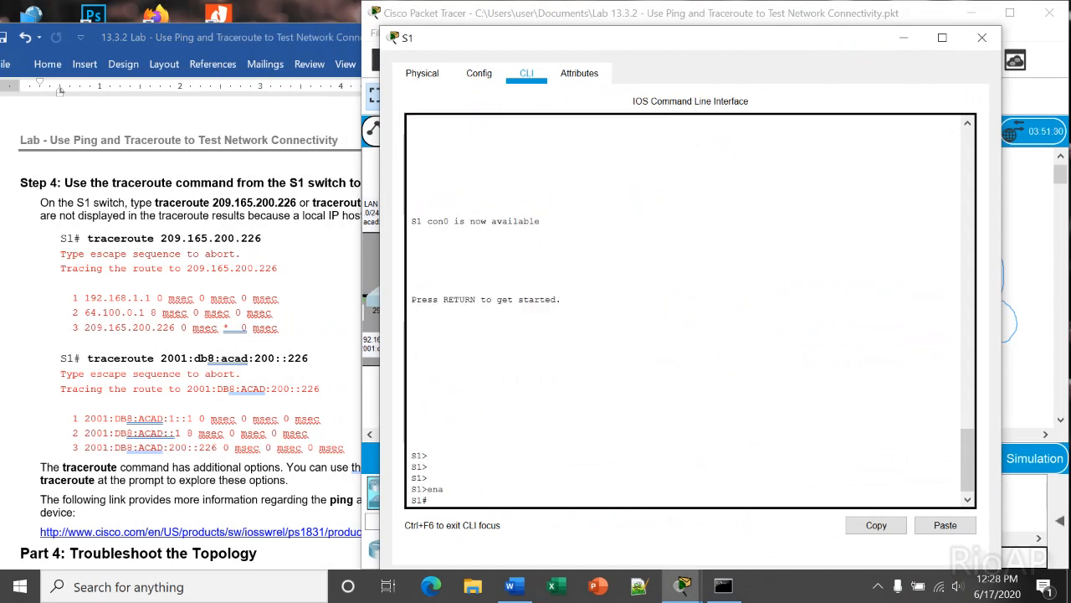
Trace the IPv4 route from S1 to the External server with traceroute 209.165.200.226
text(trac)
key(Tab)
text(209.165.200.22)
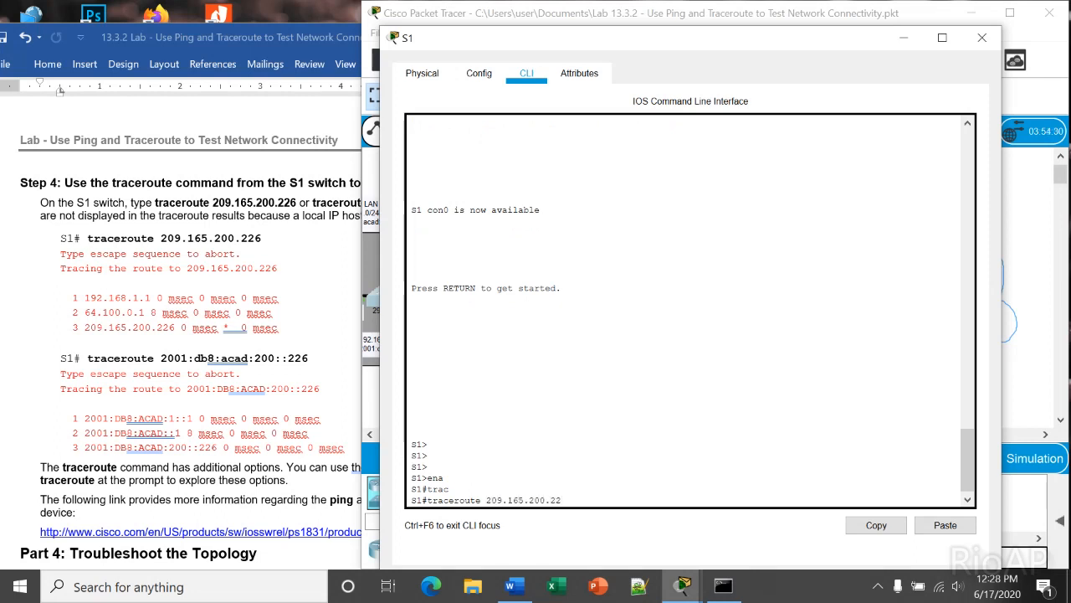
text(6)
key(Return)
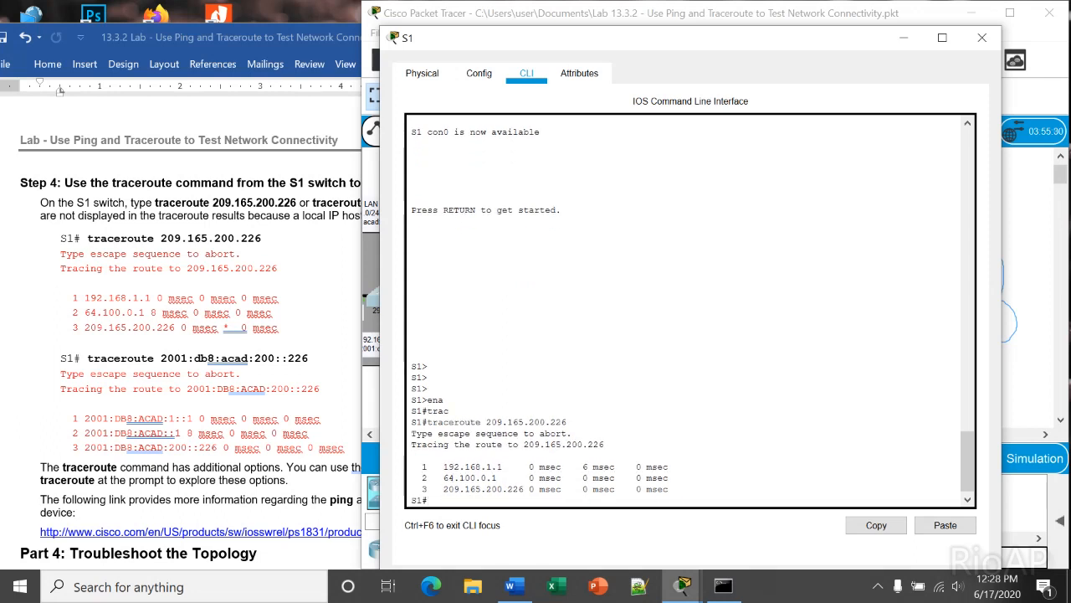
key(Return)
key(Return)
key(Return)
key(Return)
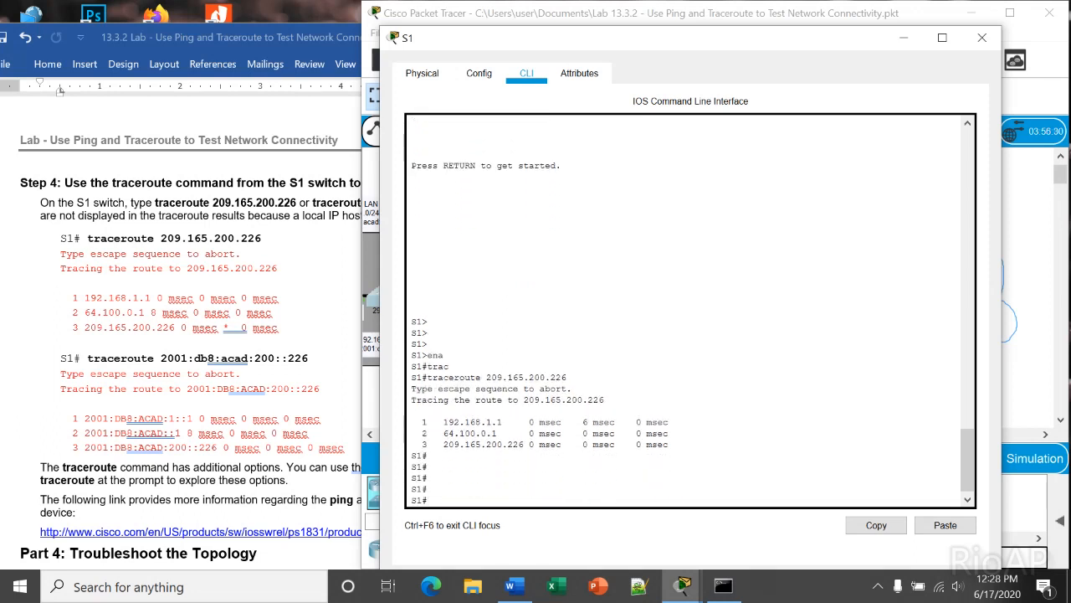
Trace the IPv6 route from S1 to the External server with traceroute 2001:db8:acad:200::226
text(t)
key(Up)
key(Down)
text(tr)
key(Tab)
key(BackSpace)
key(BackSpace)
text(ra)
key(Tab)
text(2001:)
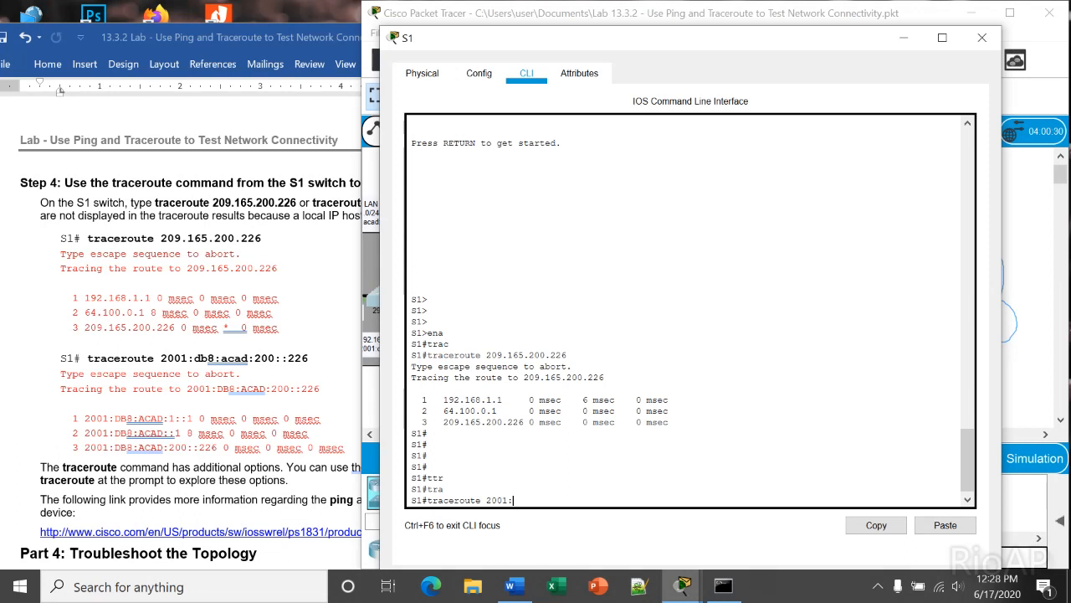
text(db8:acad:200::226)
key(Return)
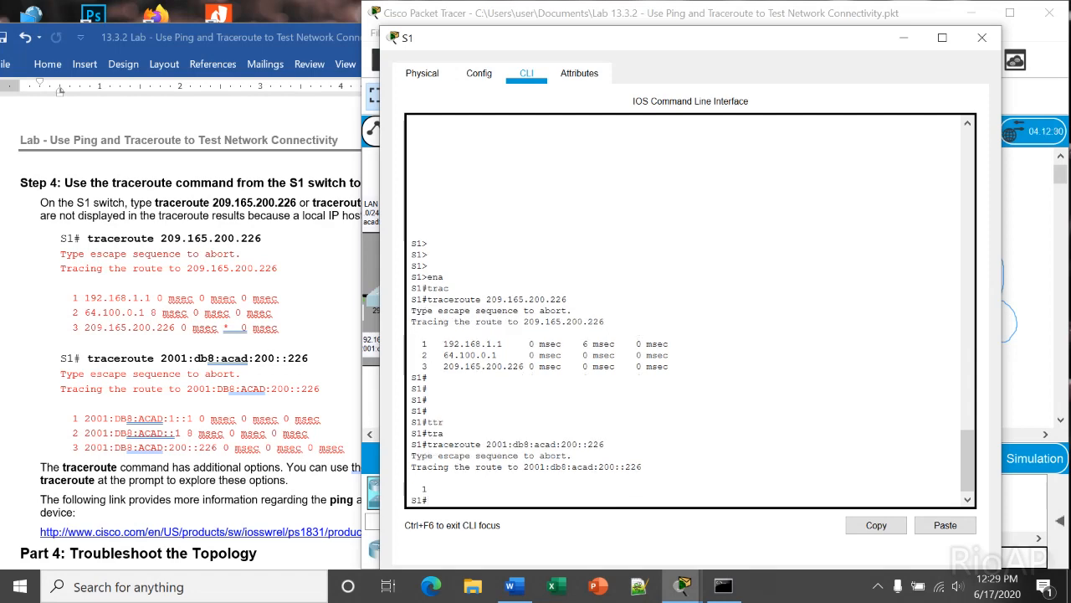
key(Return)
key(Return)
Close S1's window and copy the ISP router configuration, from hostname ISP to end, in Part 4 Step 1 of the Word lab document
scroll(180, 351, down, 6)
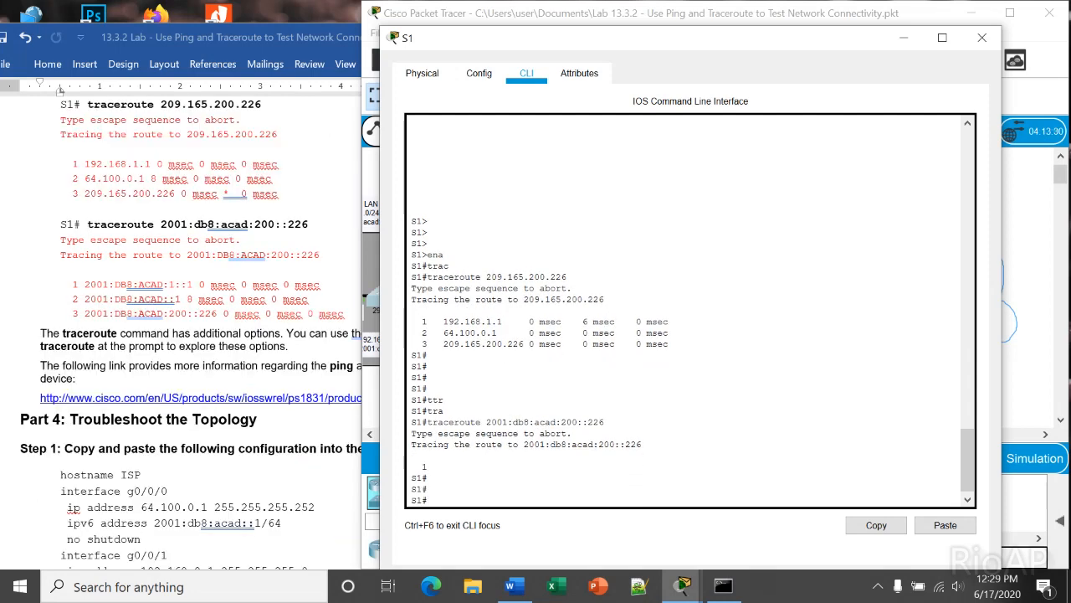
scroll(180, 335, up, 6)
scroll(180, 335, down, 6)
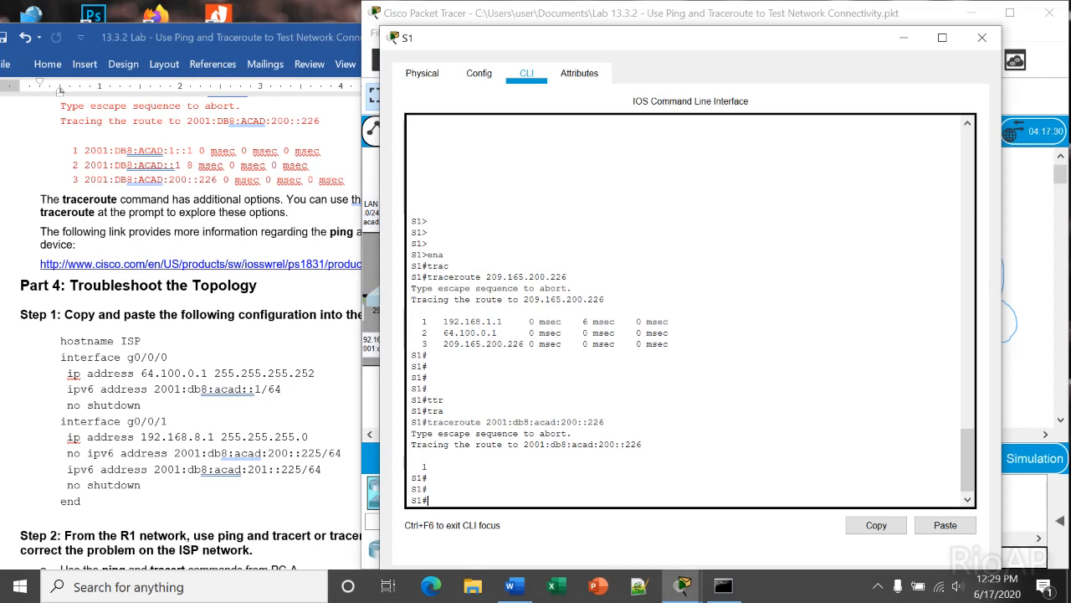
click(982, 38)
click(201, 360)
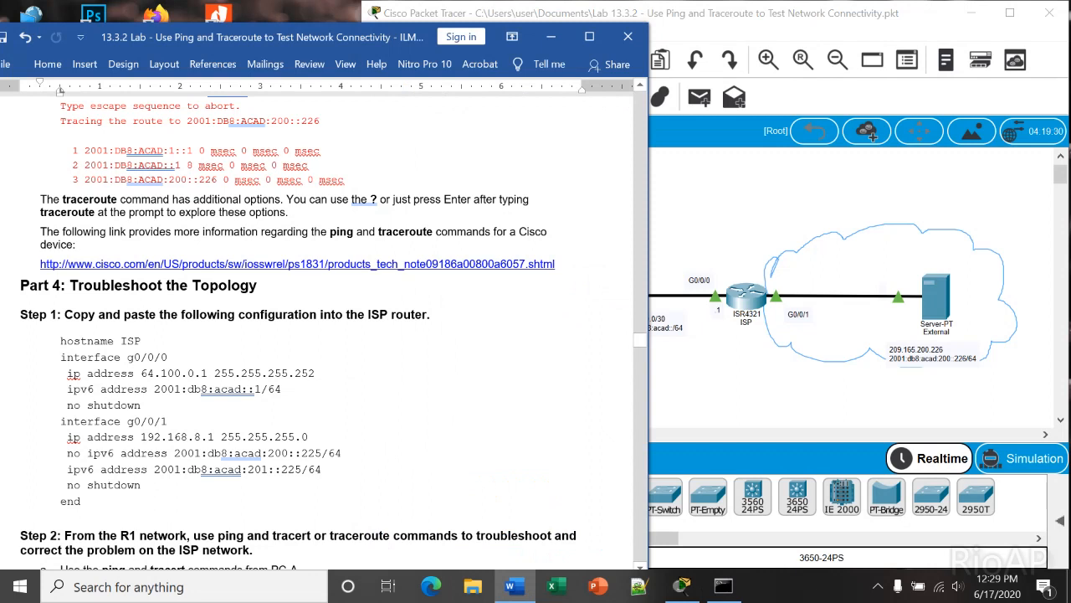
drag(60, 341, 82, 502)
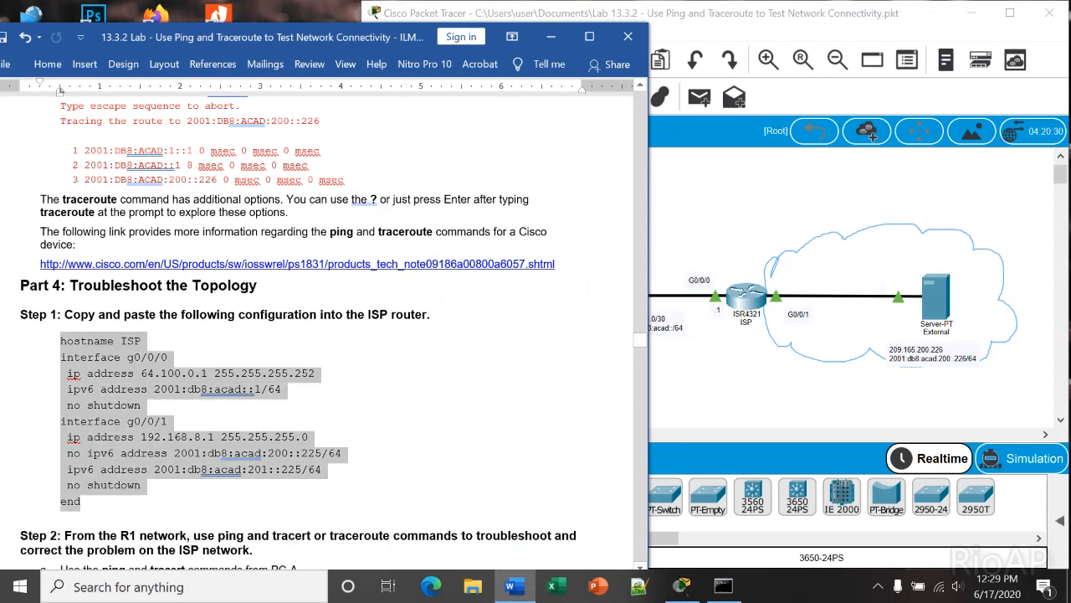
right_click(94, 366)
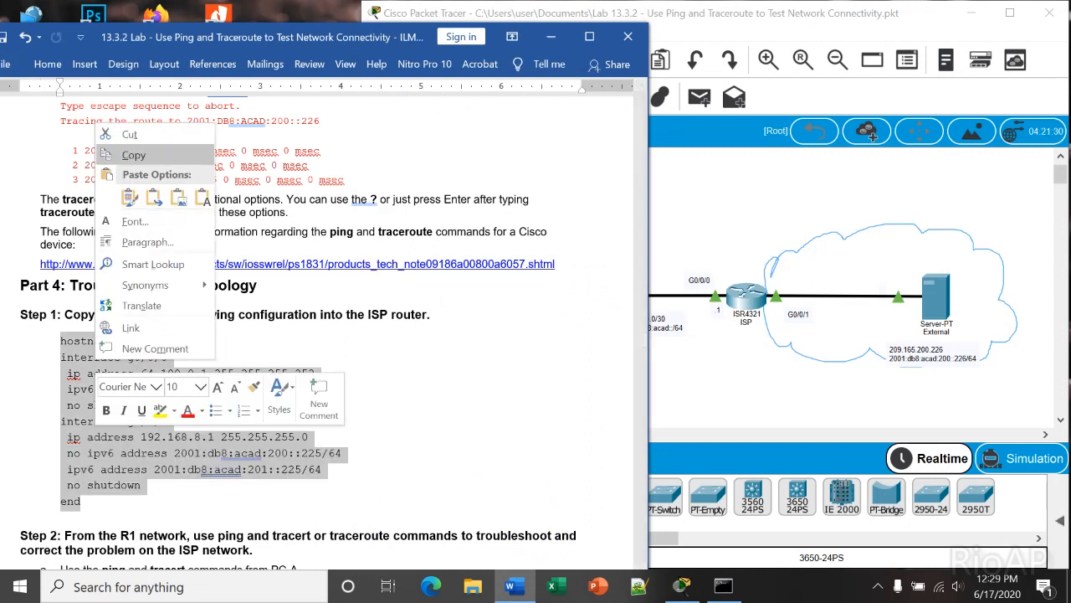
click(126, 154)
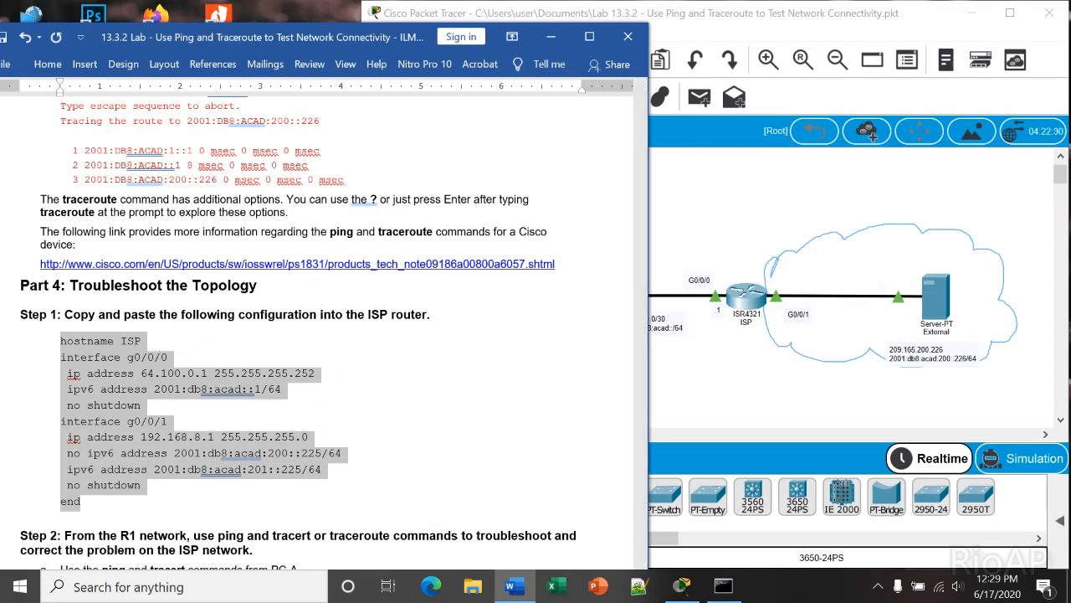
Open the ISP router's command line in Packet Tracer and enter global configuration mode
click(747, 296)
key(Return)
key(Return)
key(Return)
key(Return)
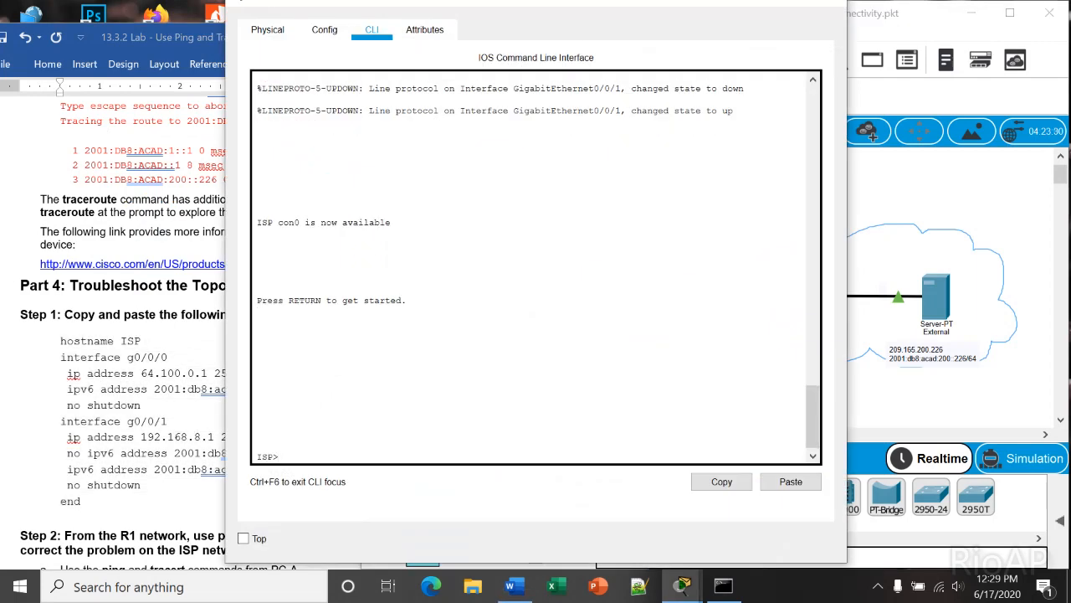
text(ena)
key(Return)
text(conf t)
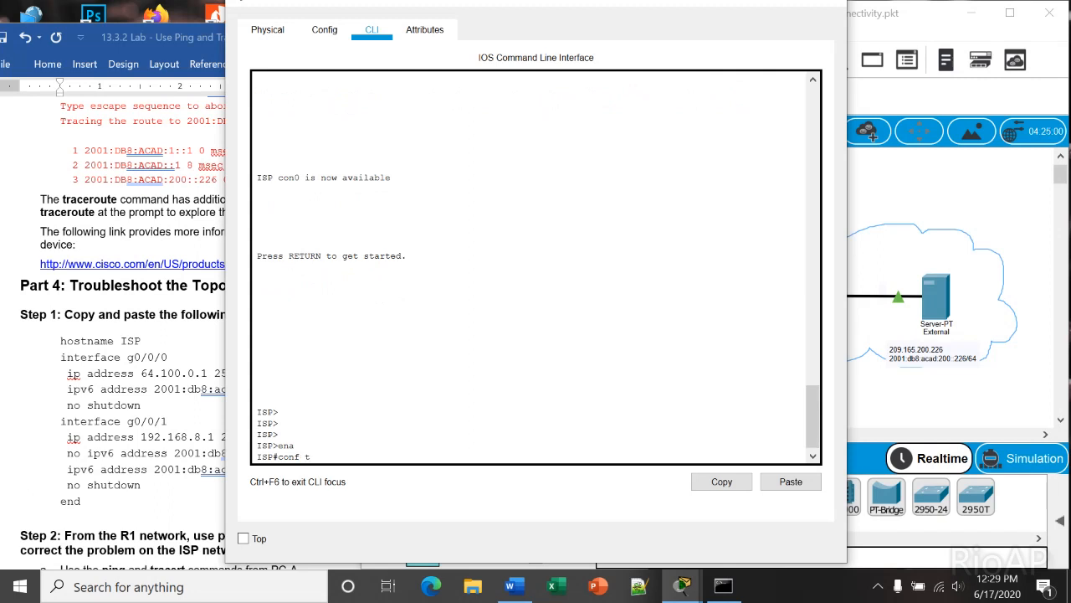
key(Return)
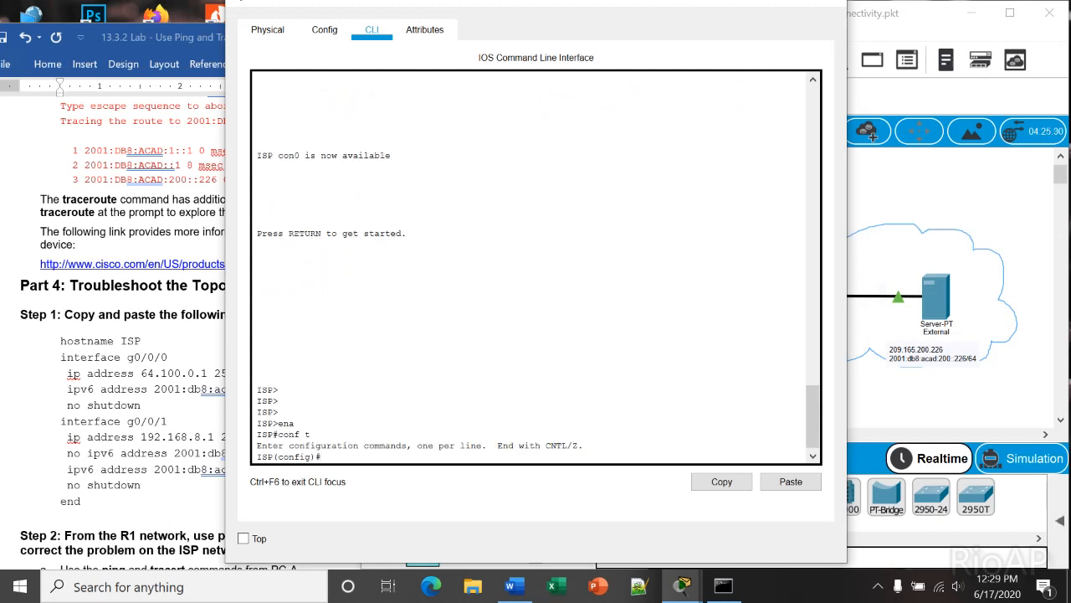
Paste the copied configuration into the ISP router, setting g0/0/1 to 192.168.8.1 255.255.255.0 and 2001:db8:acad:201::225/64
click(791, 481)
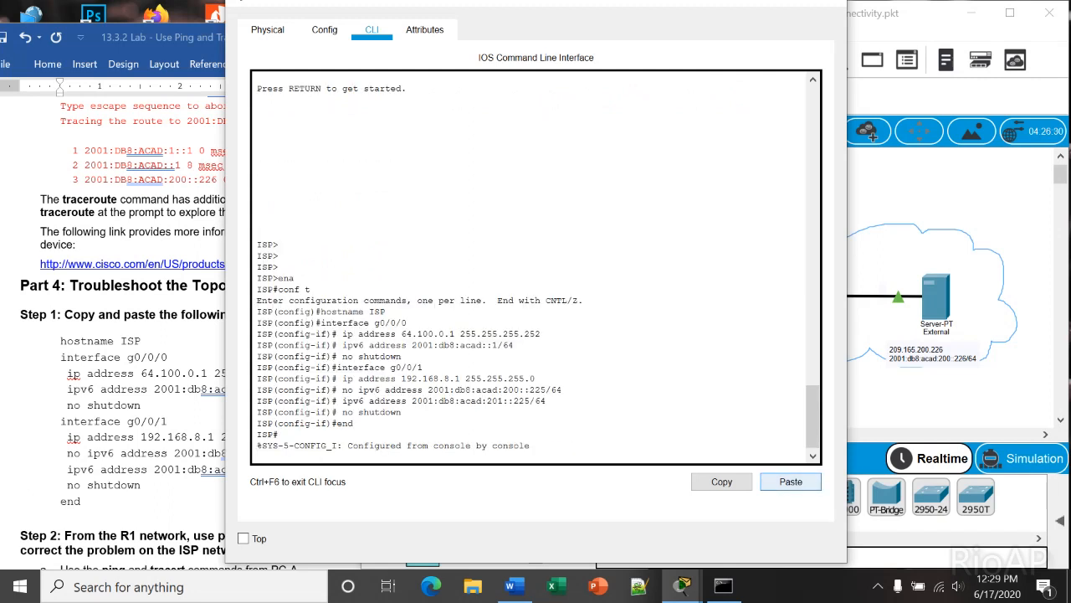
key(Return)
key(Return)
key(Return)
key(Return)
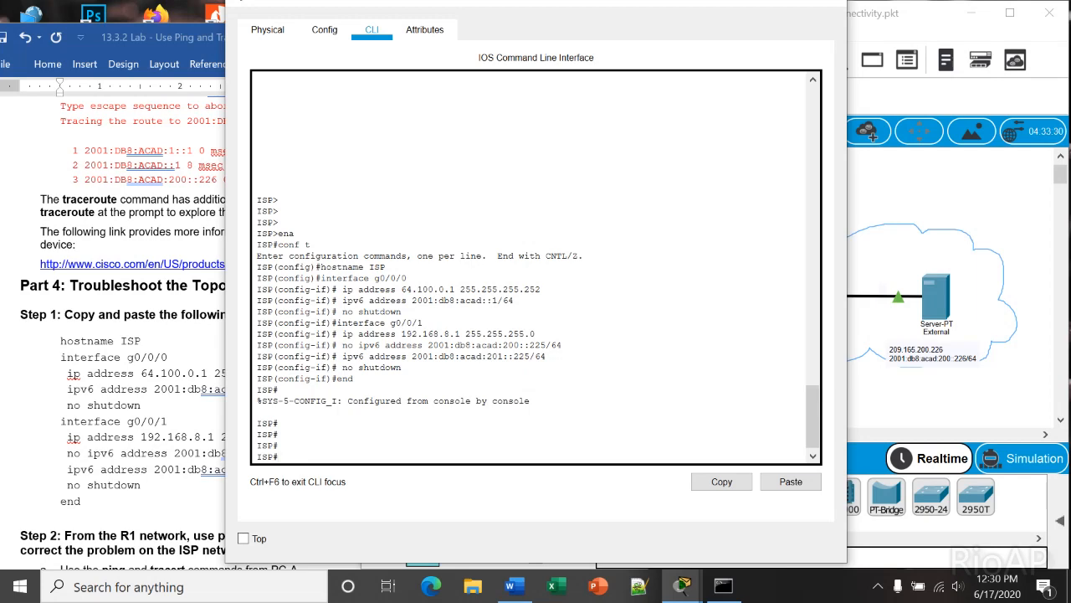
Read the lab's Part 4 Step 2 troubleshooting instructions and open PC-A's Command Prompt in Packet Tracer
key(alt+Tab)
scroll(318, 335, down, 10)
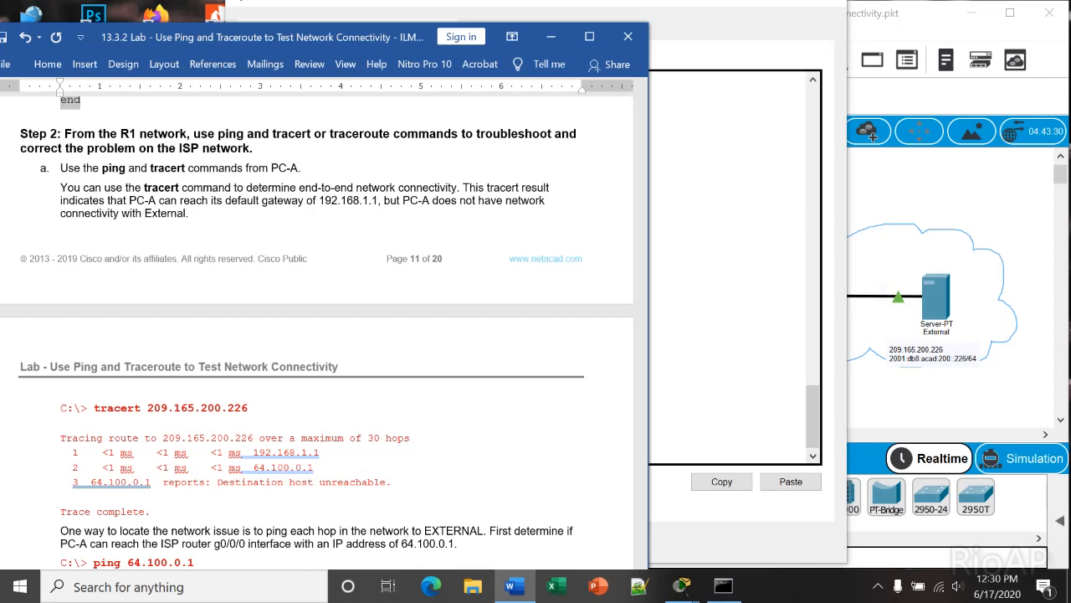
click(623, 502)
drag(519, 434, 471, 435)
click(510, 303)
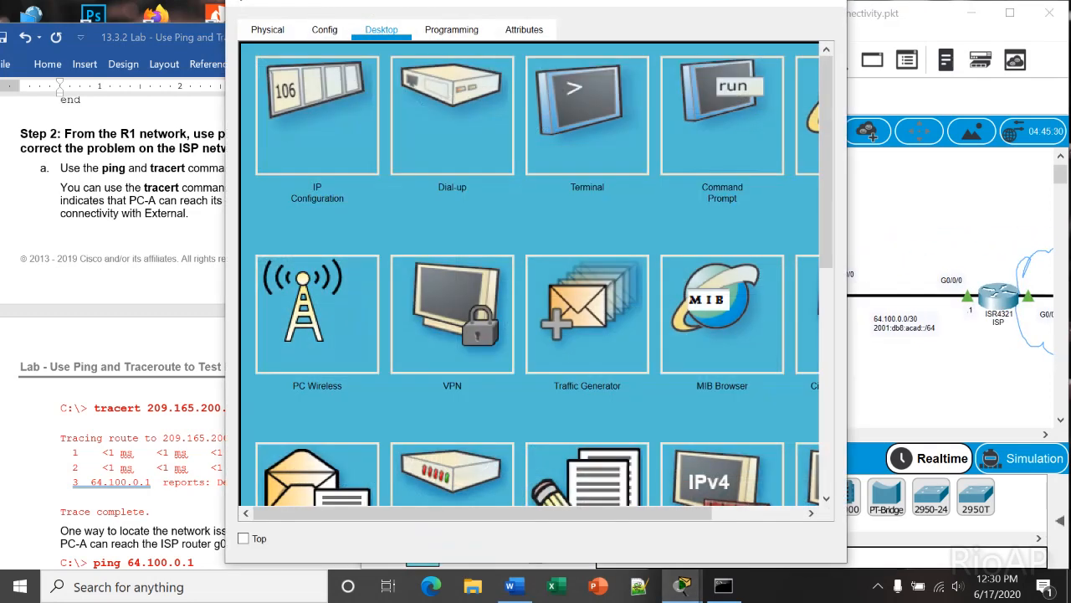
click(722, 118)
drag(603, 4, 726, 22)
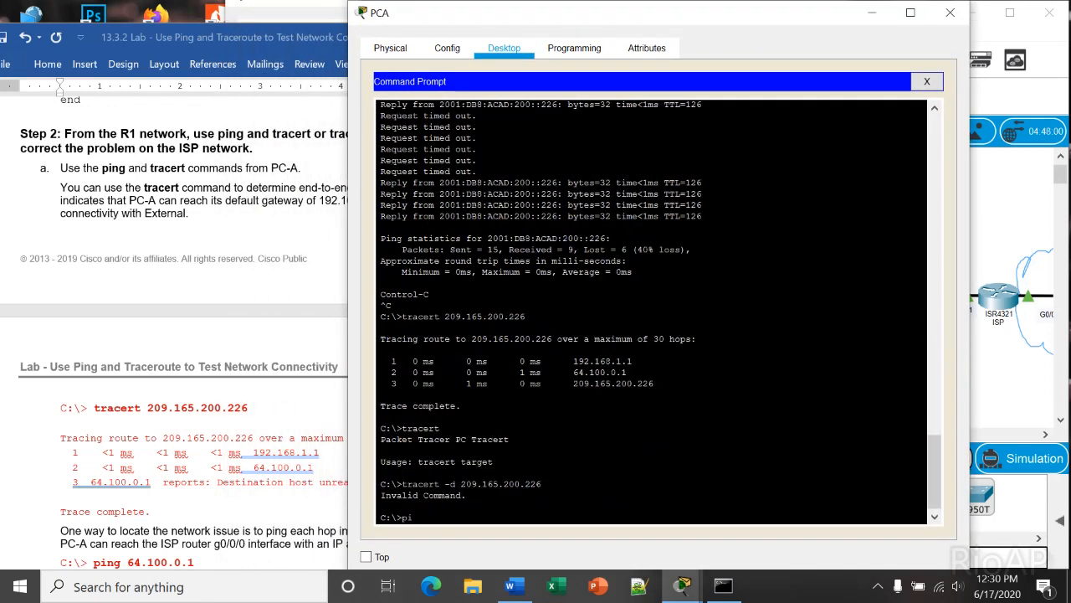
Test PC-A's connectivity to the External server with ping 209.165.200.226, interrupt the ping, and run tracert 209.165.200.226
text(g)
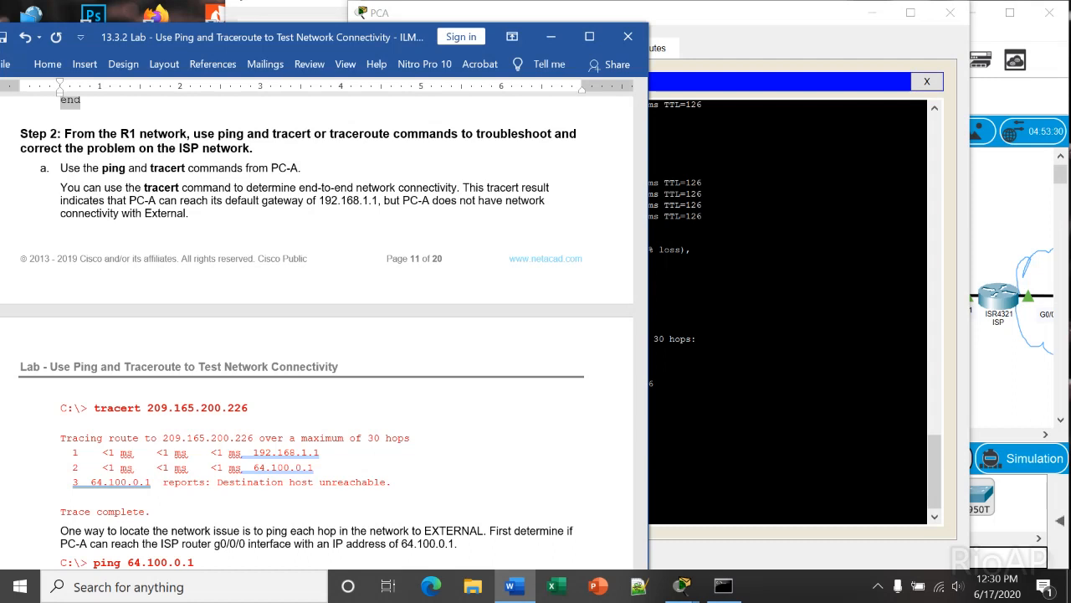
click(726, 339)
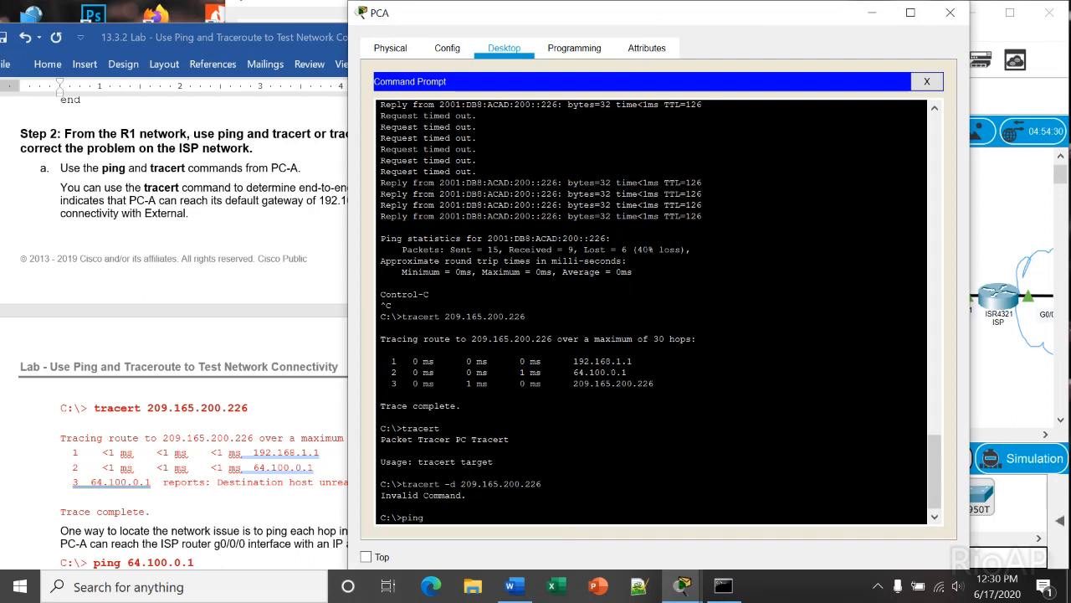
text(ping 209)
text(.15)
text(65.200.226)
key(Return)
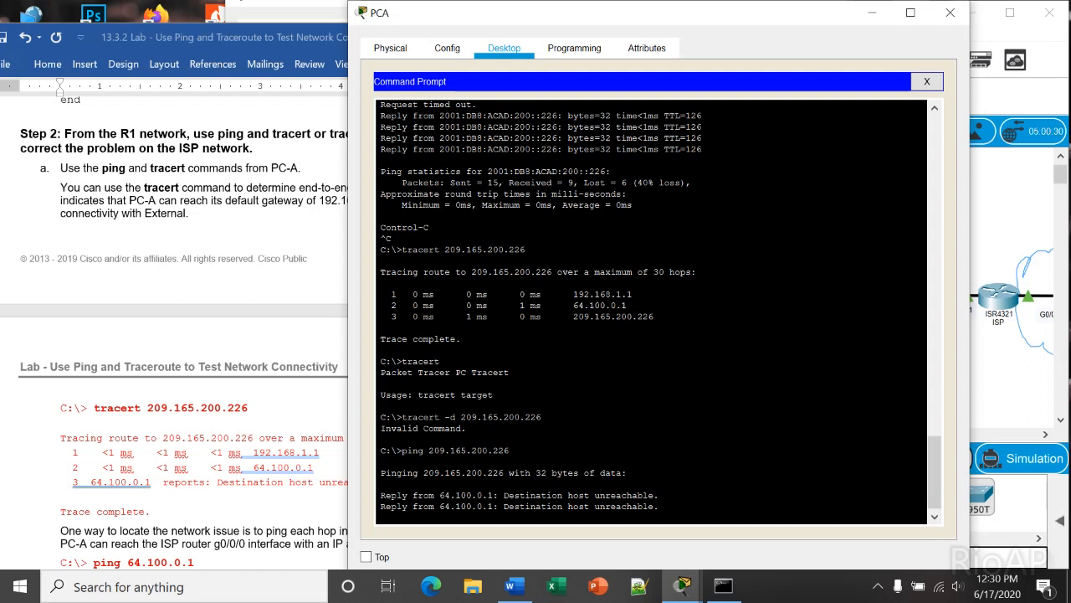
key(ctrl+c)
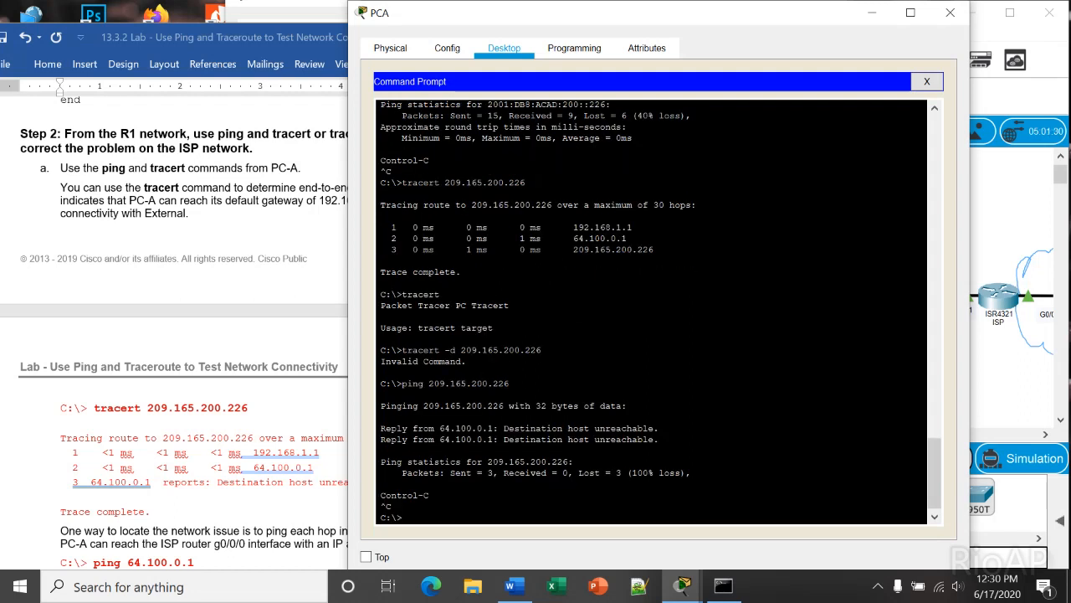
text(tracert 209.165.200.226)
key(Return)
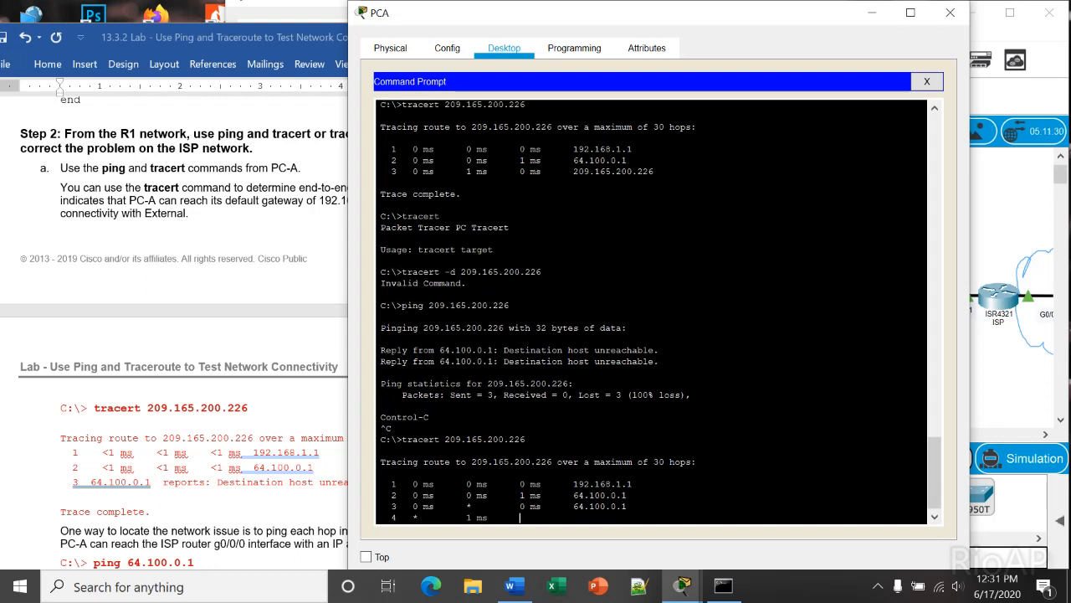
Examine the hop addresses in PC-A's running trace to 209.165.200.226, and interrupt the trace
drag(566, 484, 634, 483)
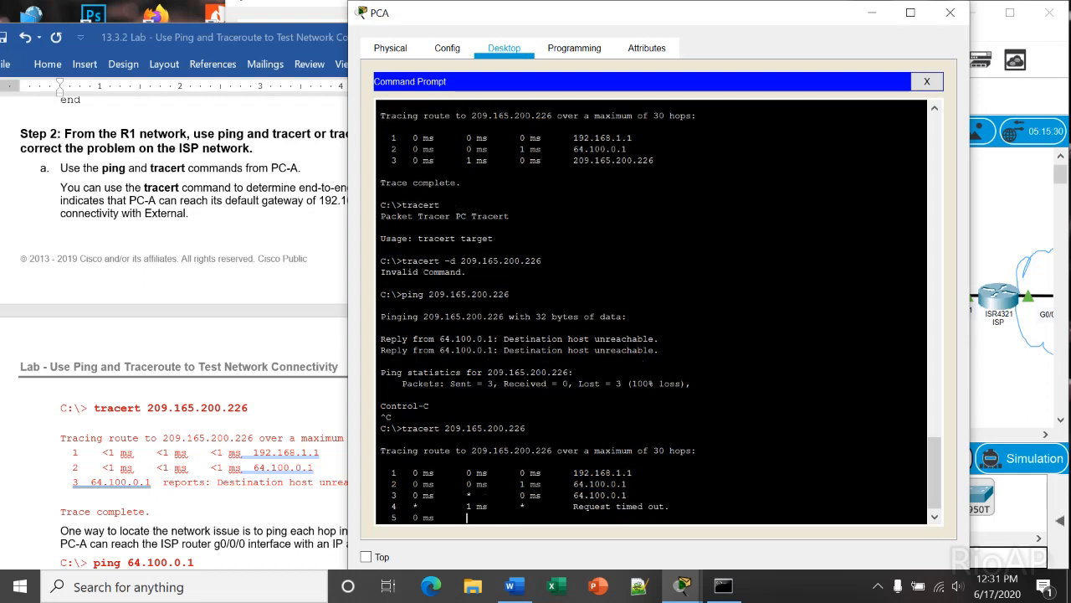
mouse_move(632, 473)
mouse_down()
mouse_move(618, 484)
mouse_move(628, 484)
mouse_up()
drag(628, 484, 589, 485)
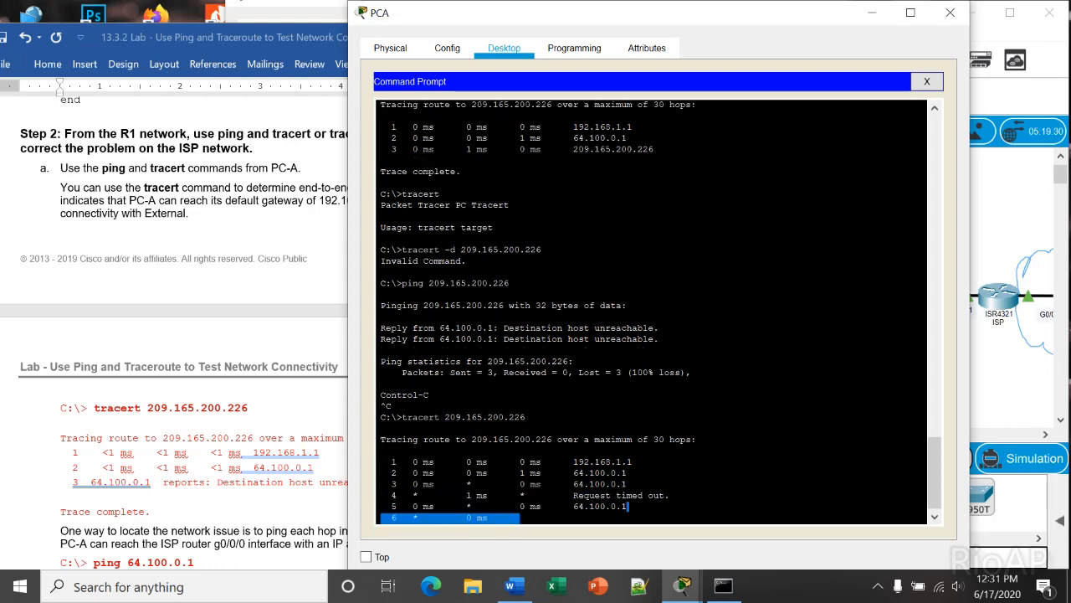
drag(573, 472, 628, 473)
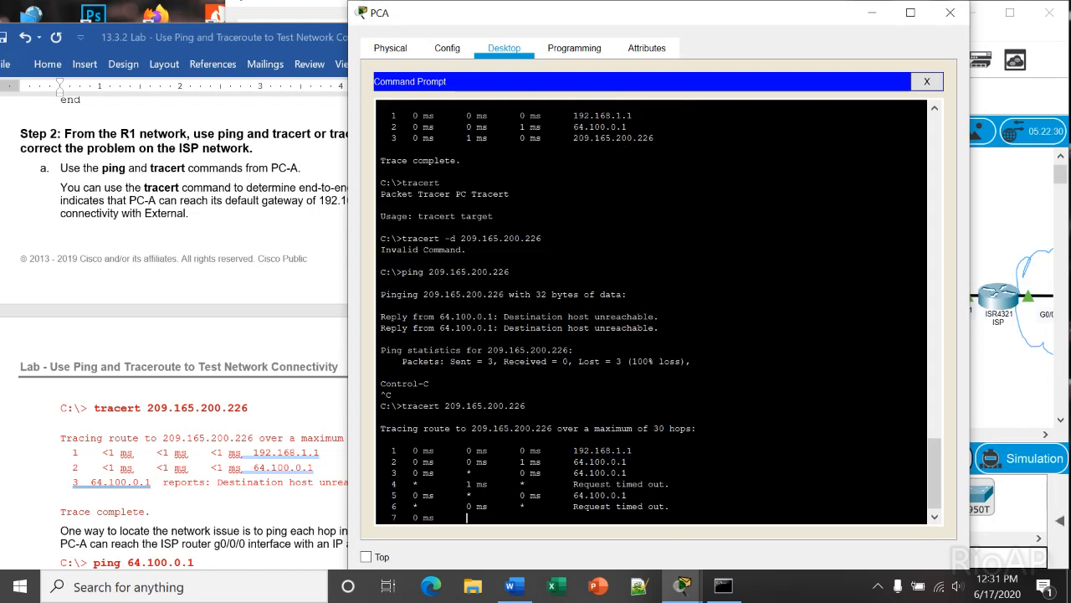
key(ctrl+c)
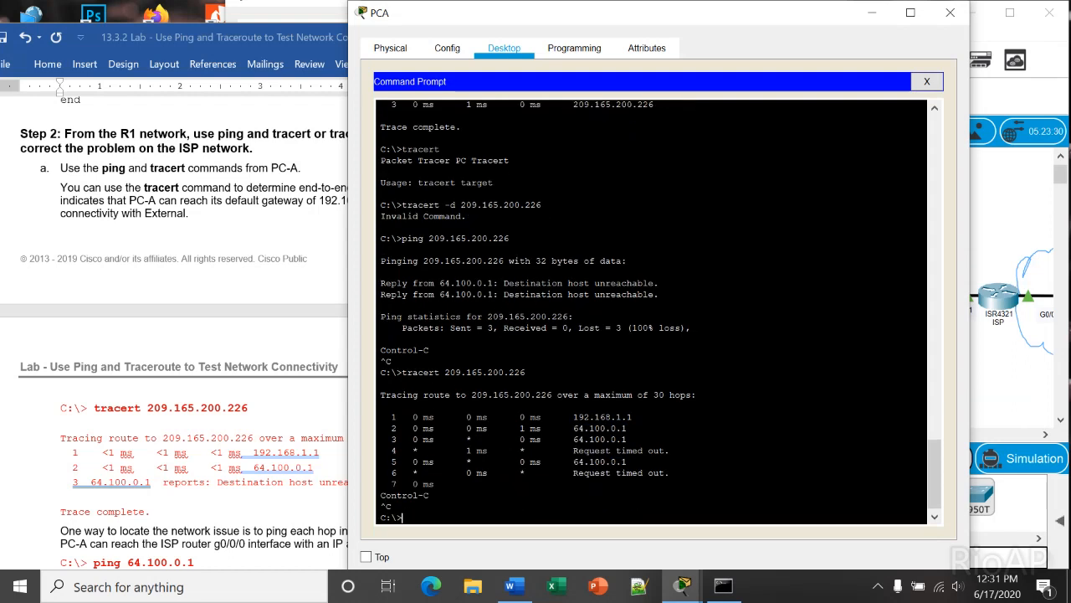
Read the lab's next troubleshooting instruction, return to PC-A's Command Prompt and ping the ISP router's g0/0/0 interface at 64.100.0.1
click(251, 285)
scroll(252, 284, down, 3)
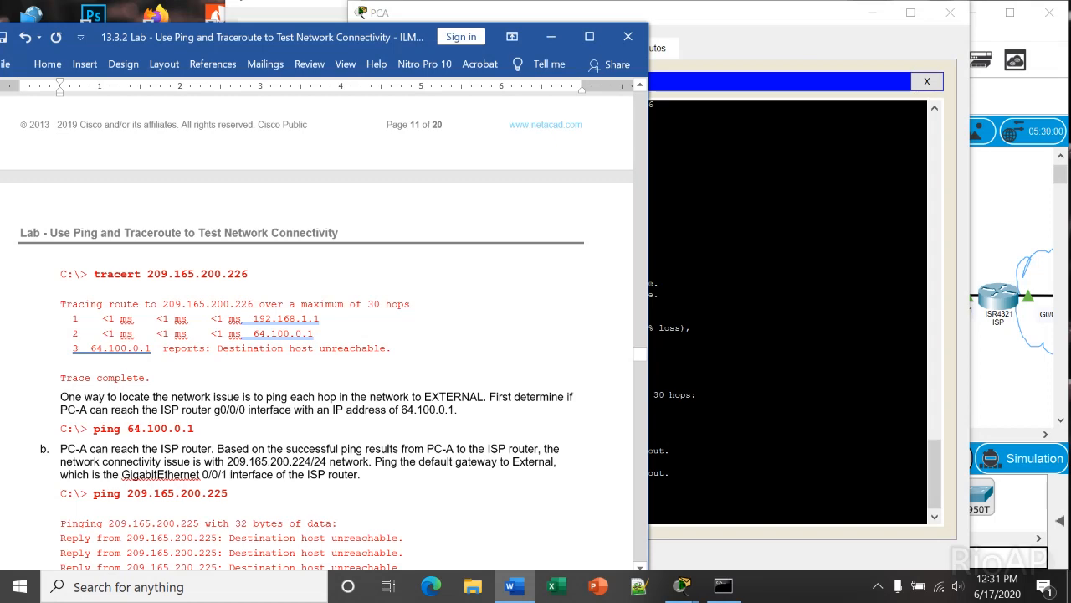
click(736, 416)
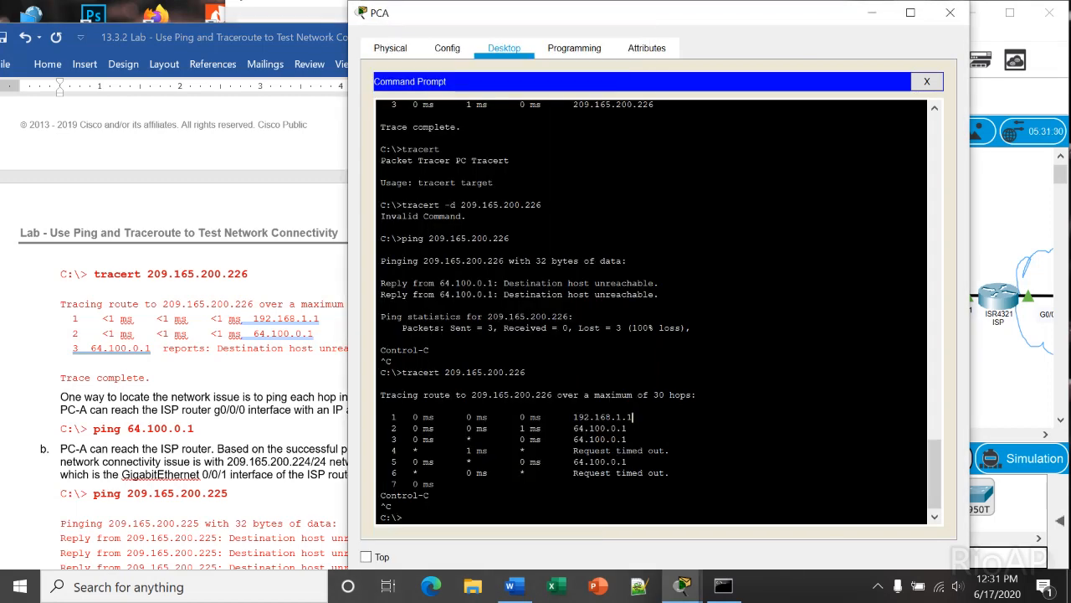
click(1001, 337)
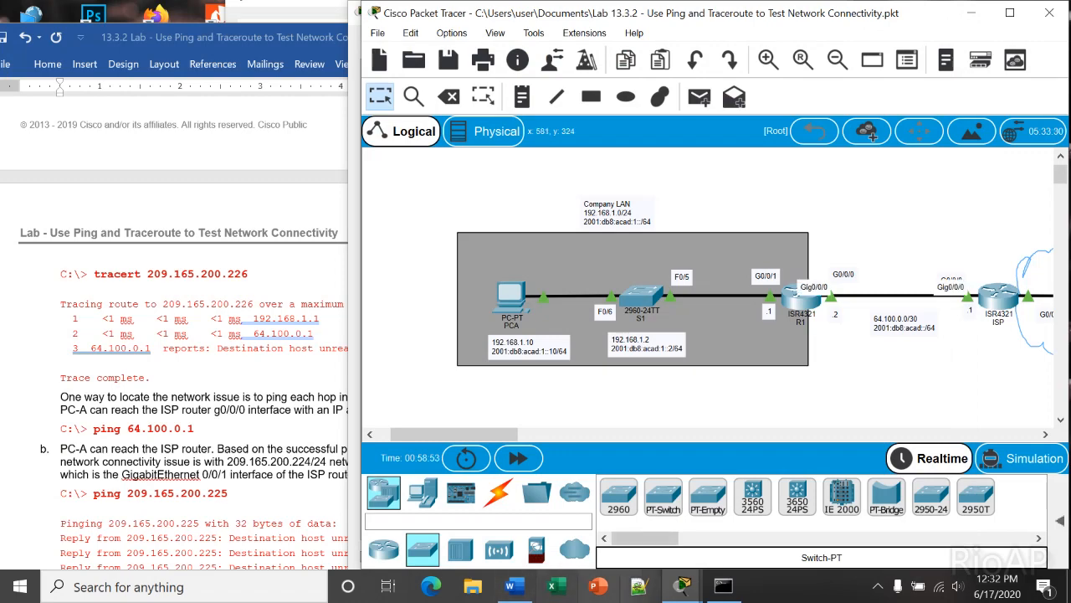
click(723, 585)
click(723, 585)
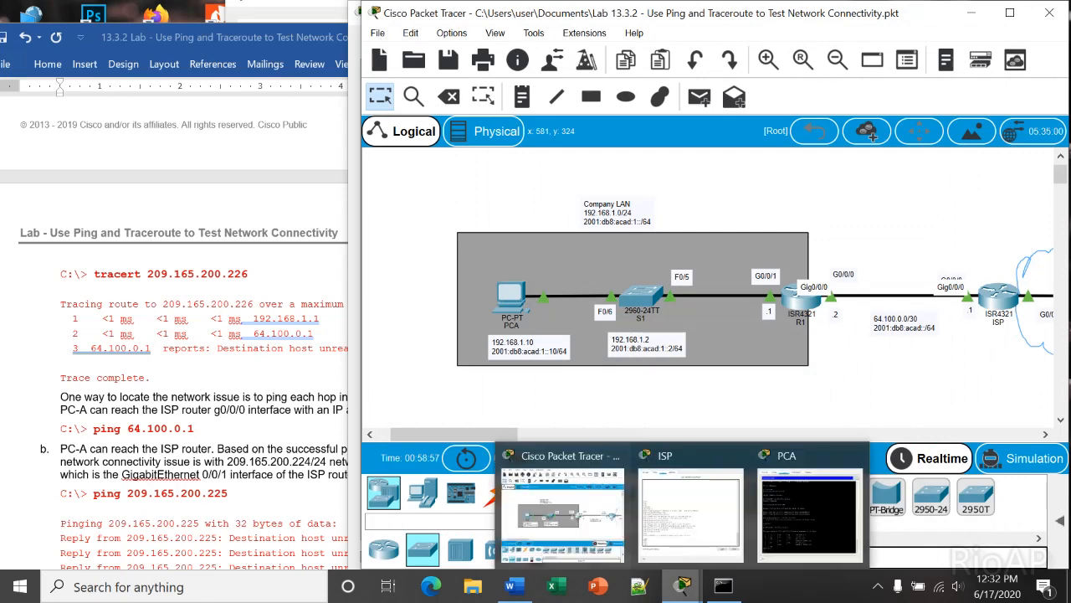
click(824, 544)
text(ping)
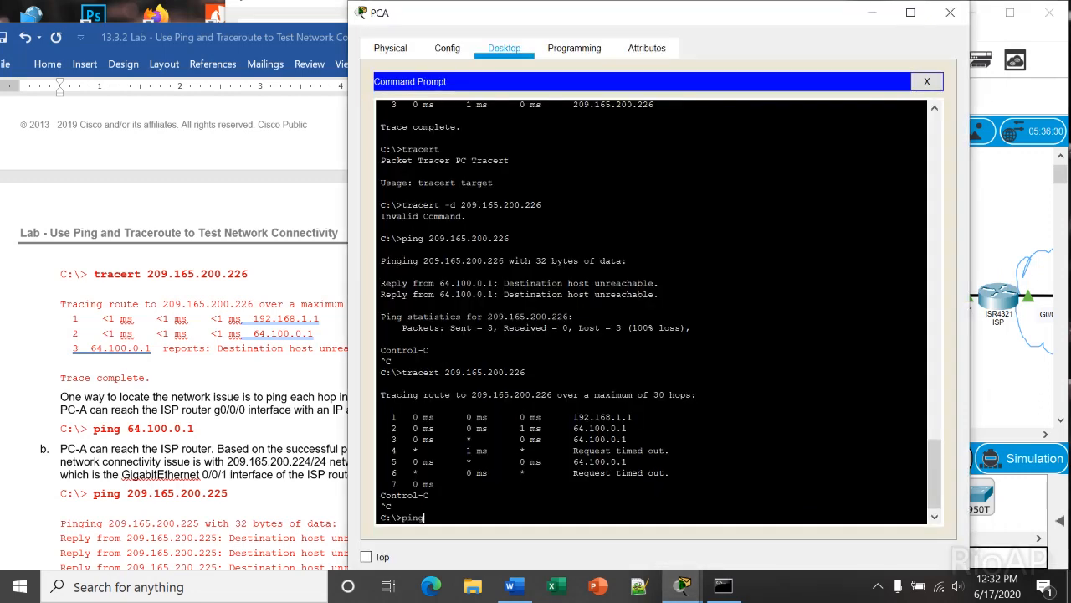
text( 64.100.0.1)
key(Return)
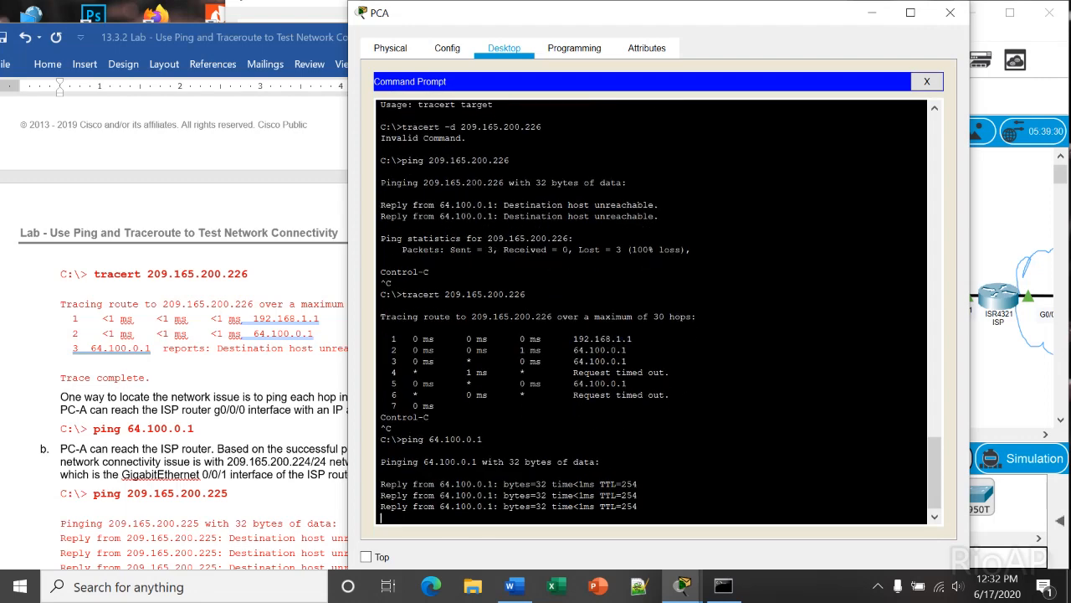
Ping External's default gateway, 209.165.200.225, from PC-A
text(ping)
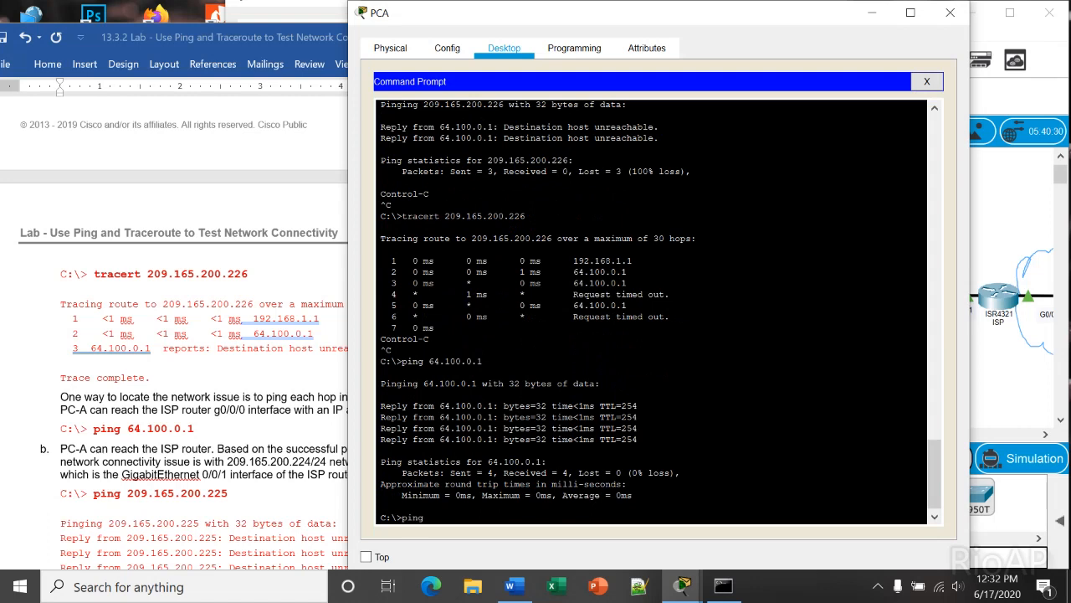
text( 200)
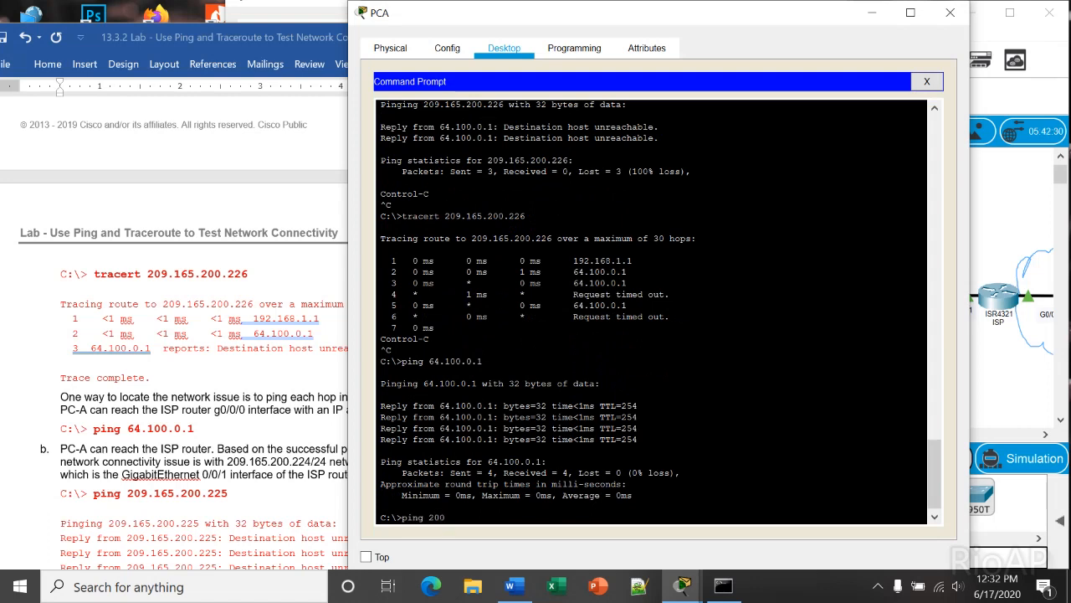
key(BackSpace)
text(9.165.200.225)
key(Return)
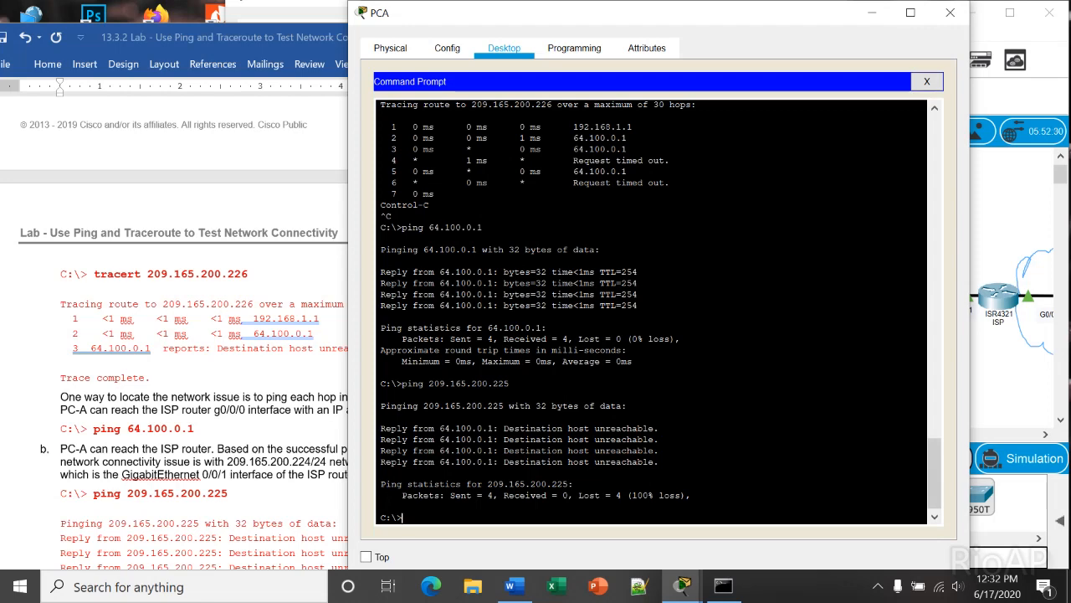
Read lab step c, switch to the ISP router's command line and run sh ip int br
key(alt+Tab)
scroll(318, 335, down, 10)
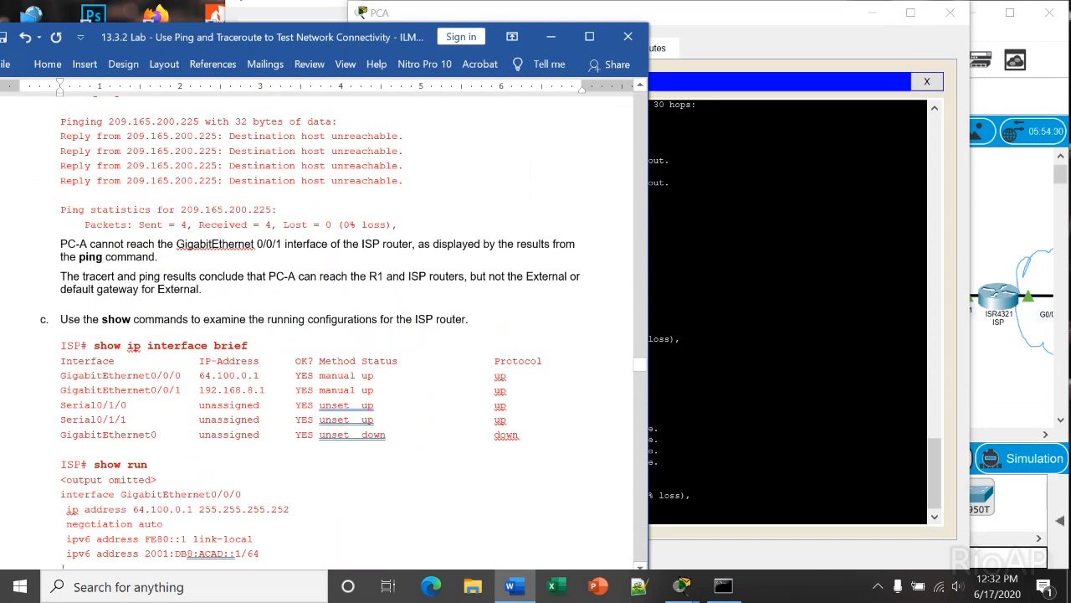
key(alt+Tab)
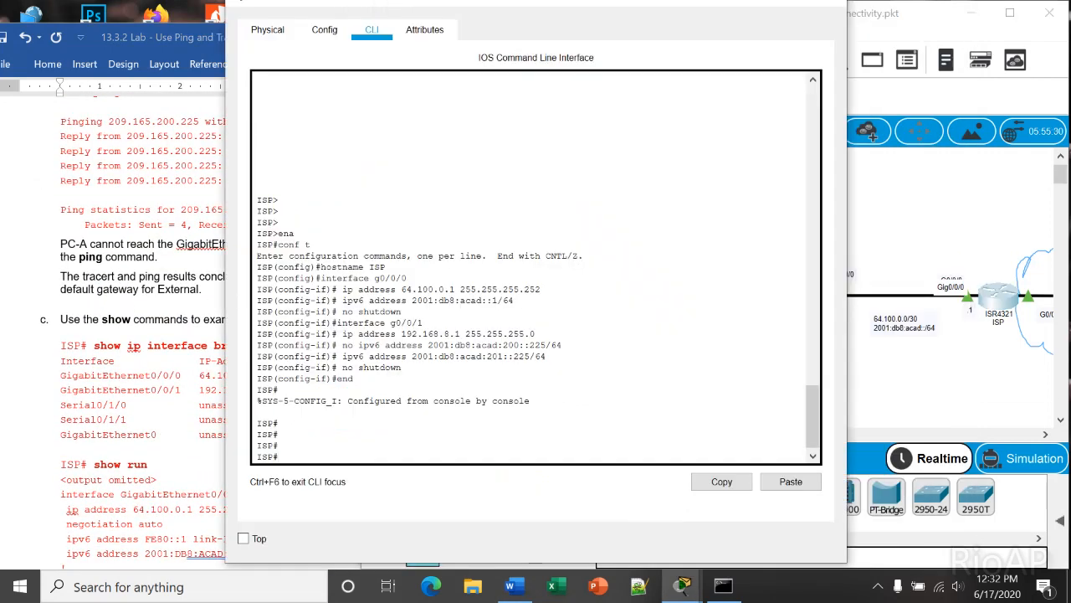
drag(536, 2, 588, 0)
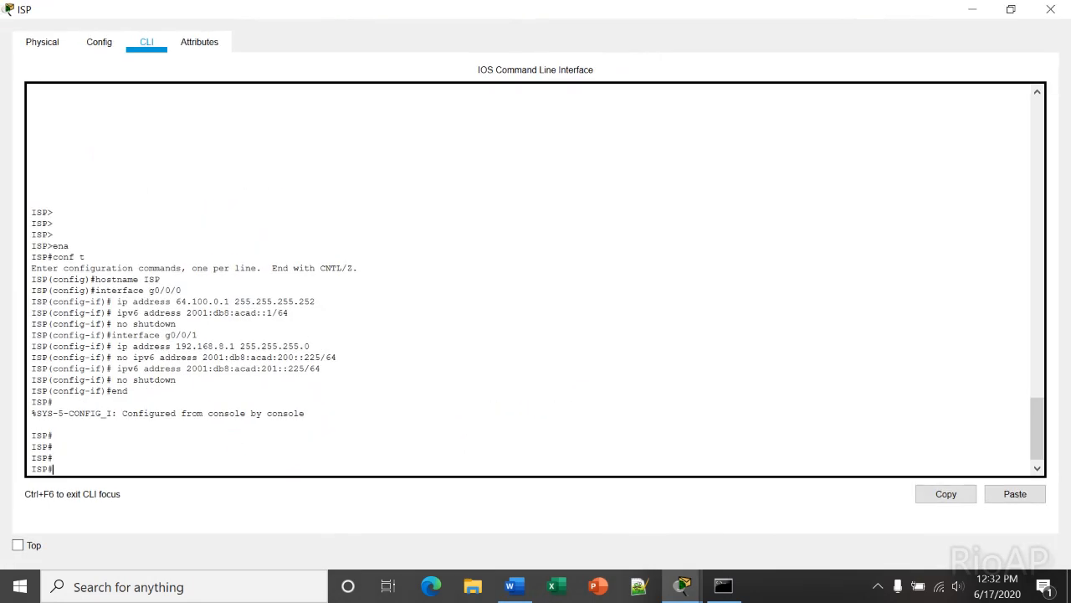
key(super+Down)
text(sh ip int br)
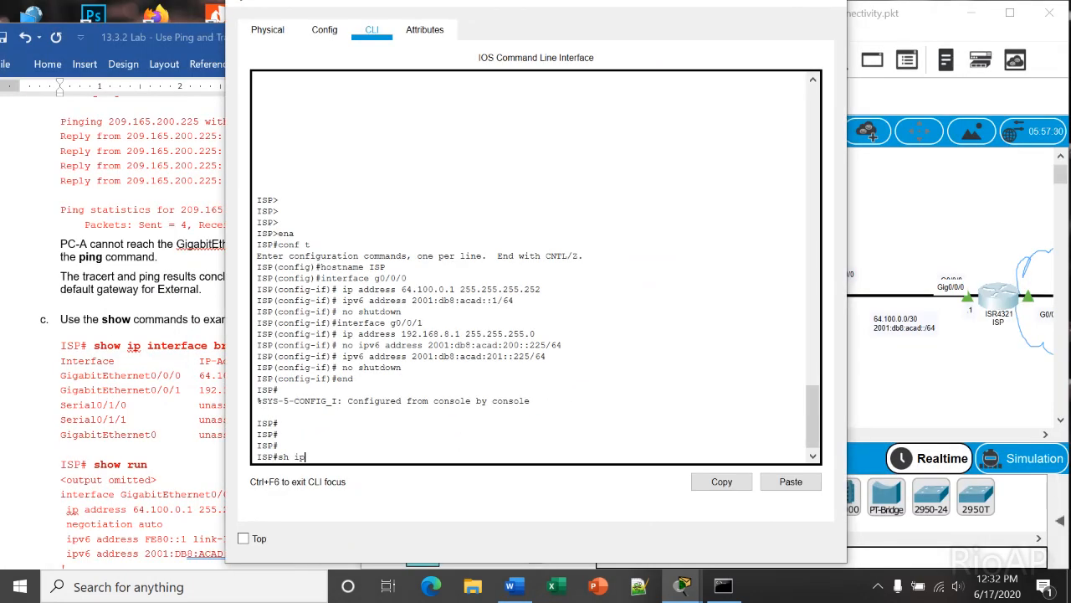
key(Return)
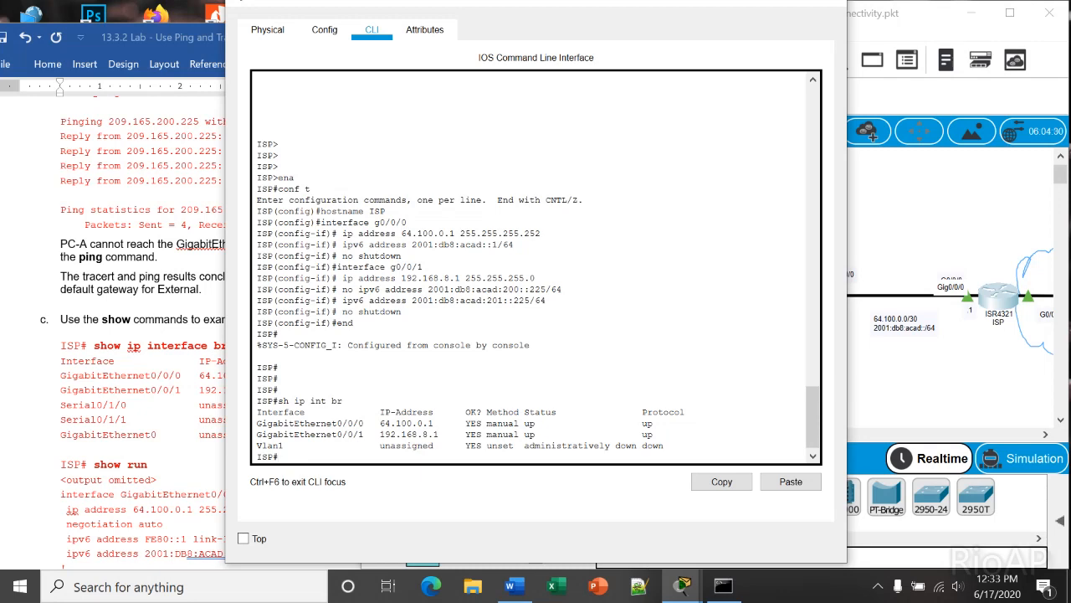
Bring the ISP router's command line back up, run sh run and examine the GigabitEthernet0/0/0 and GigabitEthernet0/0/1 sections
click(1028, 295)
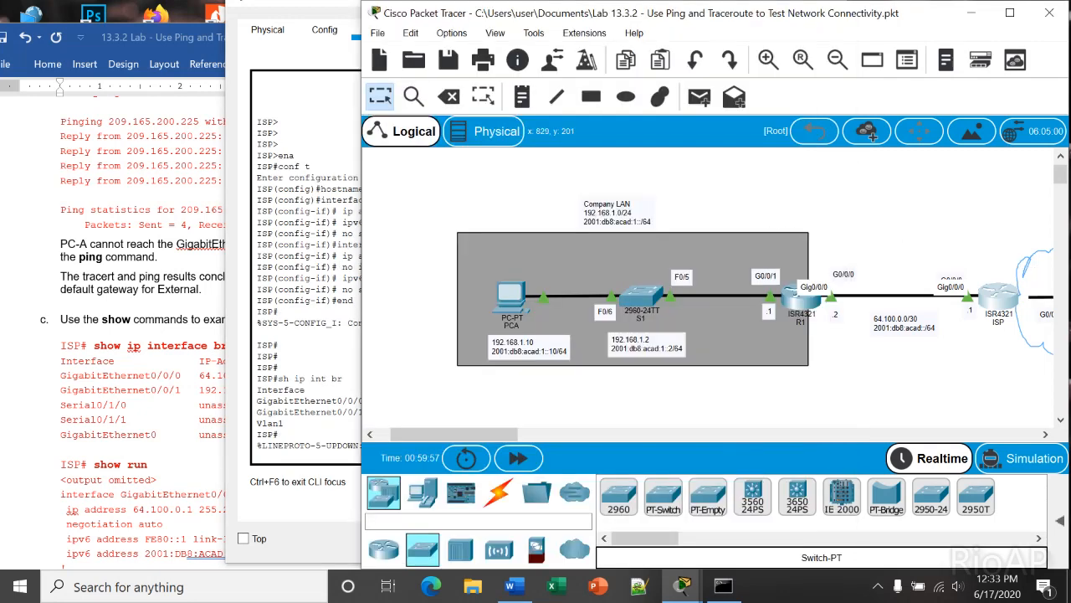
click(1001, 296)
click(988, 360)
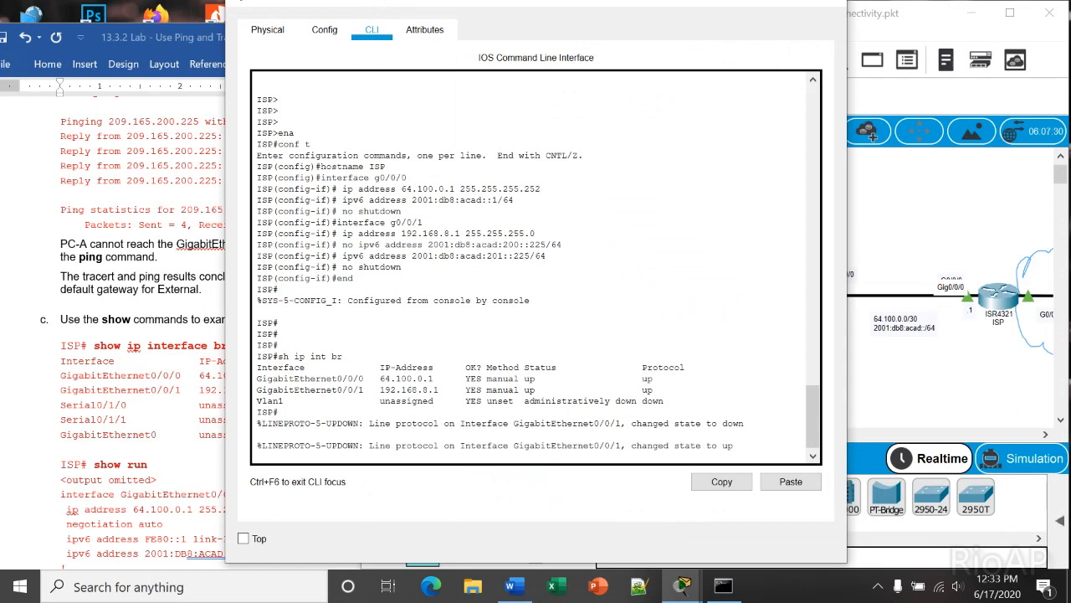
key(Return)
key(Return)
key(Return)
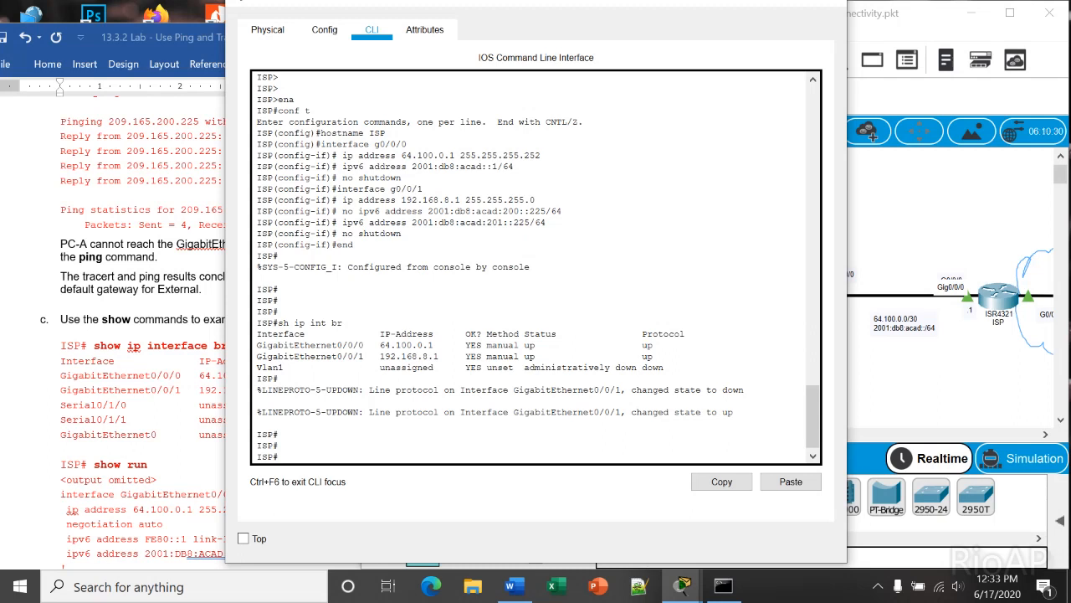
text(sh run)
key(Return)
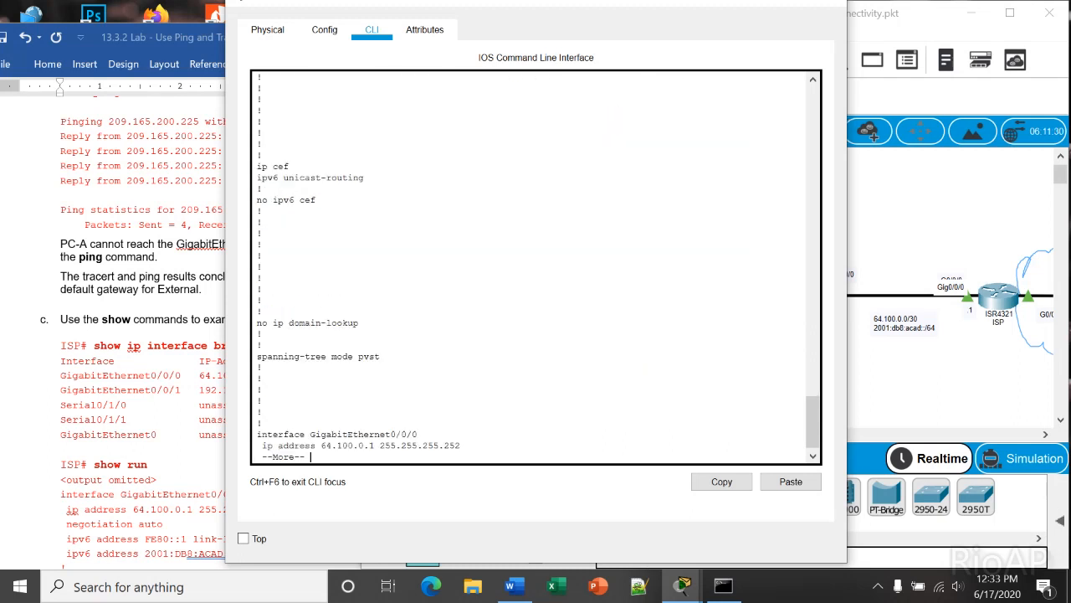
key(space)
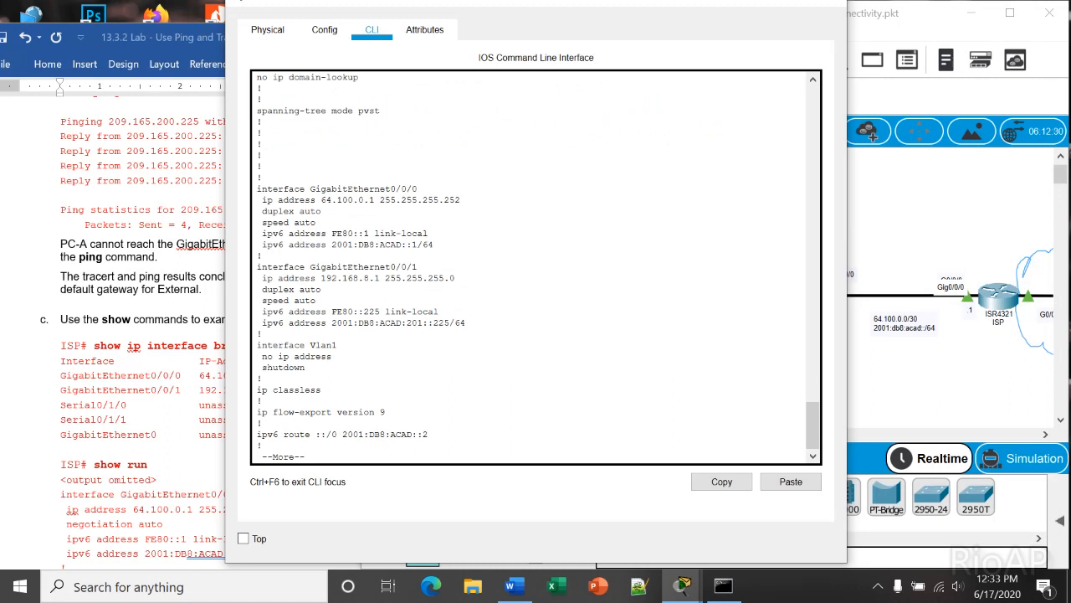
drag(261, 188, 262, 334)
click(262, 334)
Compare ISP's GigabitEthernet0/0/1 address with the lab's highlighted show run line, and read the correction commands in step d
click(184, 335)
scroll(318, 318, down, 3)
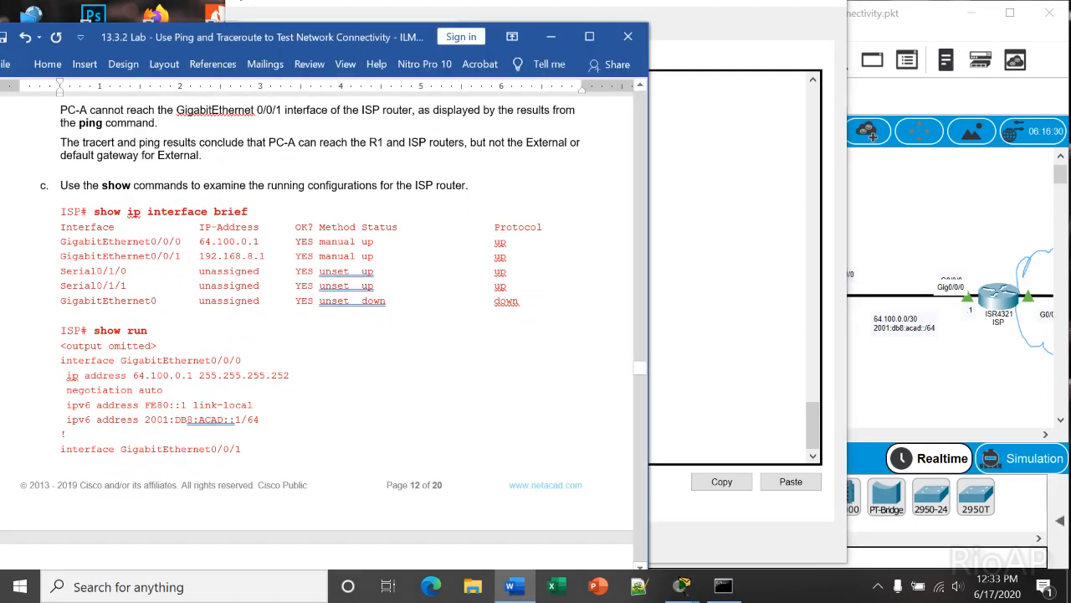
scroll(319, 331, down, 3)
scroll(318, 335, down, 3)
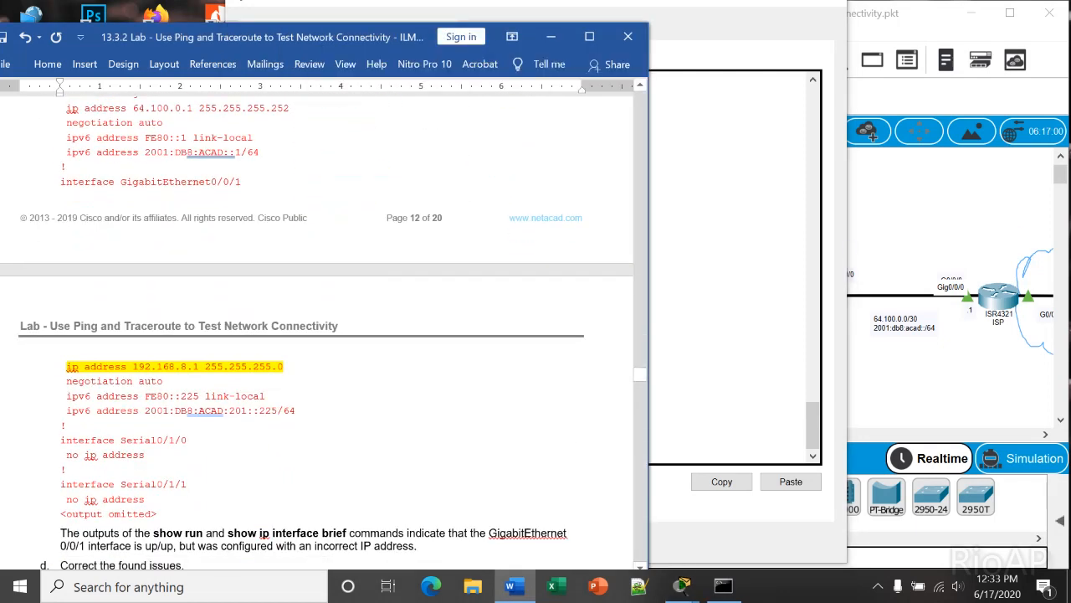
key(alt+Tab)
drag(325, 278, 439, 278)
key(alt+Tab)
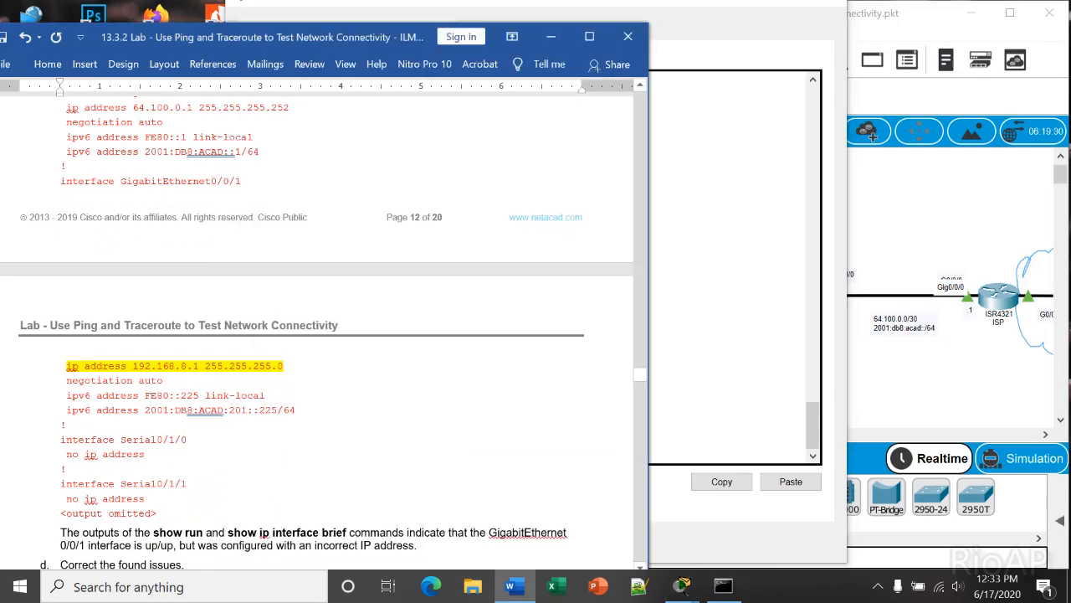
scroll(318, 334, down, 3)
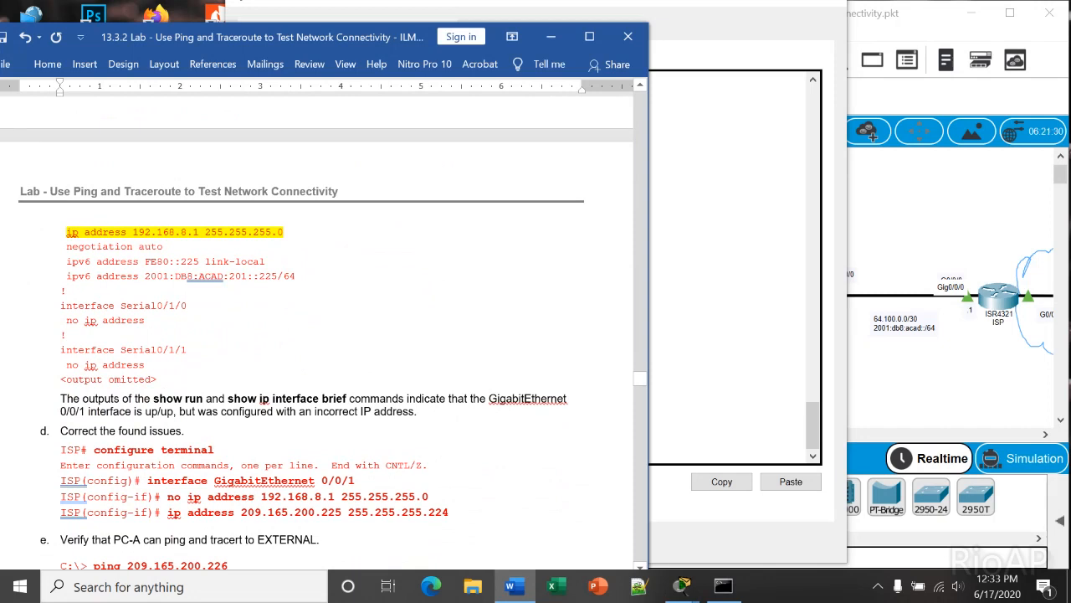
drag(241, 512, 409, 501)
click(415, 512)
key(alt+Tab)
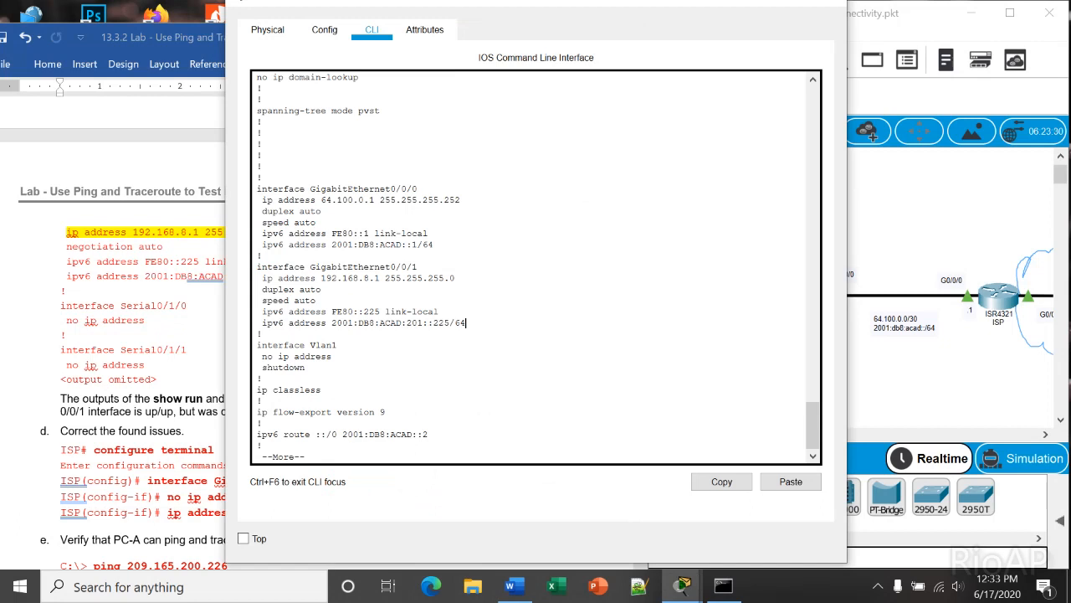
Exit the running configuration listing on ISP, check the GigabitEthernet0/0/1 address and review lab steps d and e
key(ctrl+c)
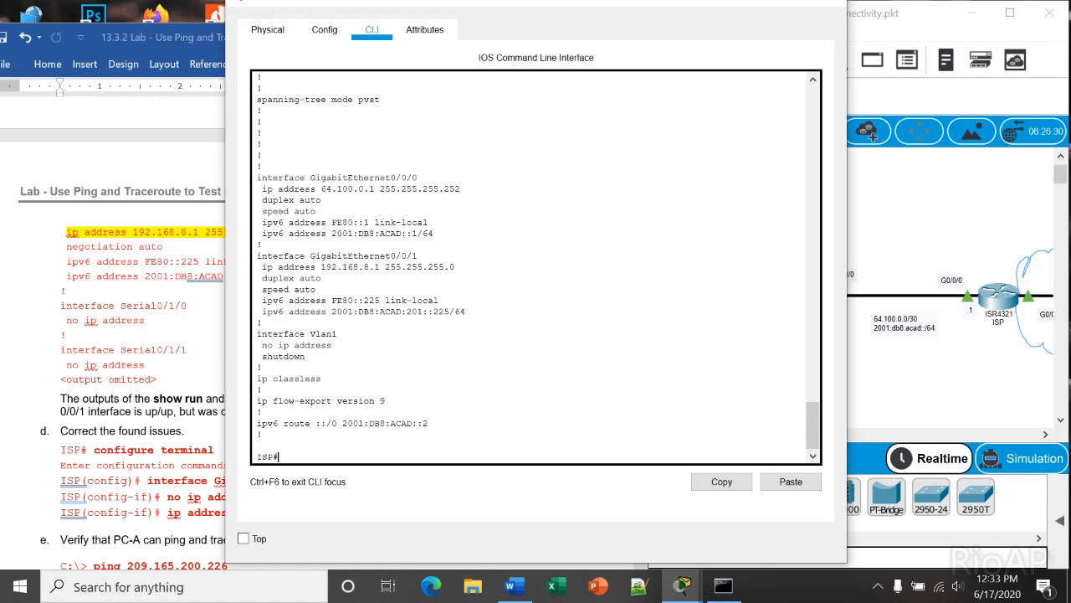
drag(321, 266, 429, 266)
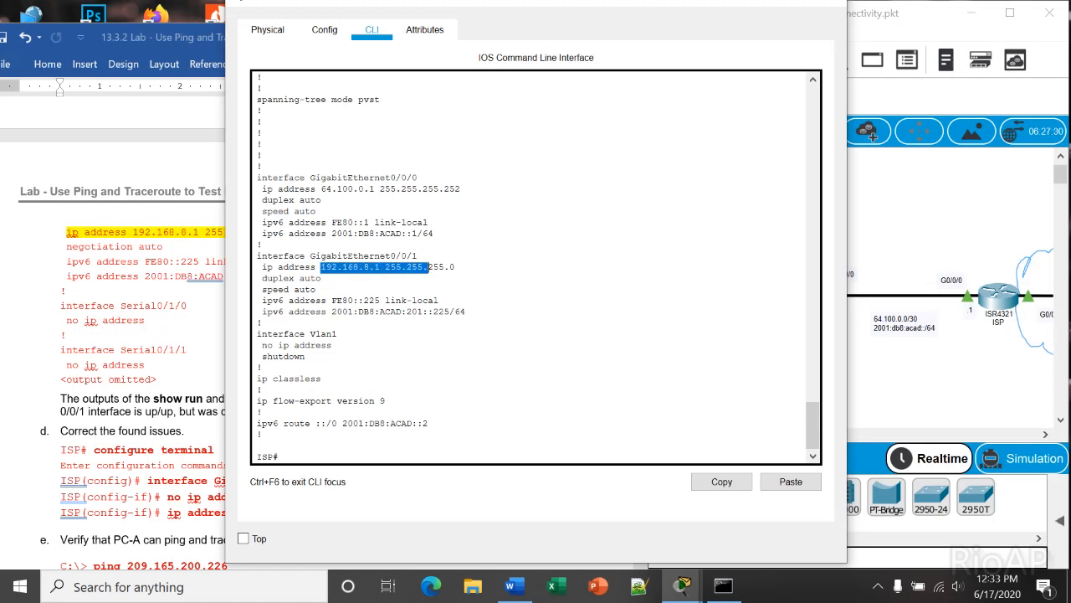
click(326, 266)
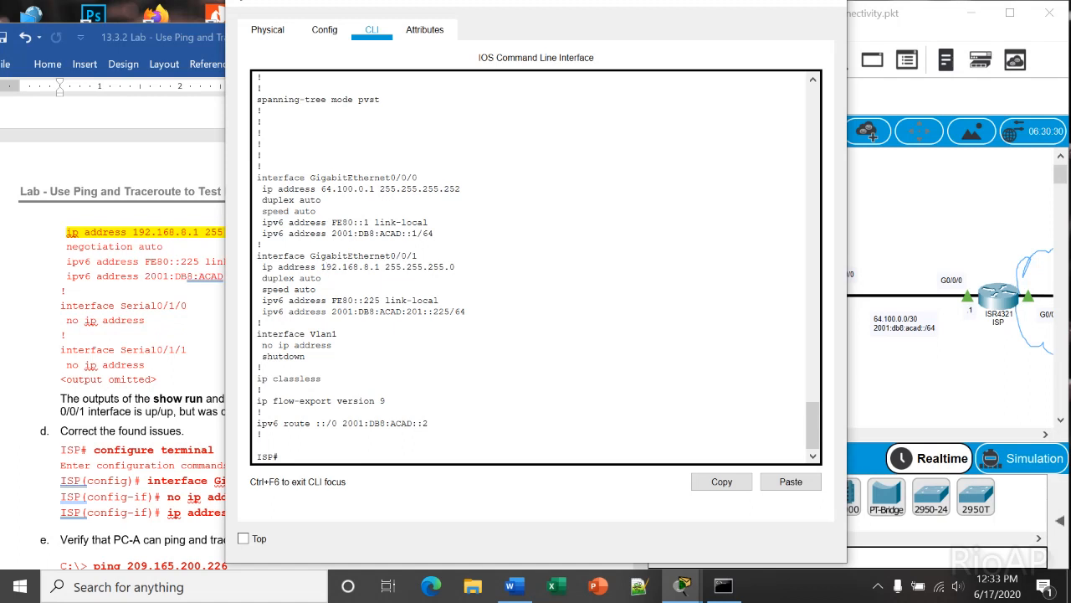
double_click(305, 357)
click(386, 401)
scroll(126, 335, down, 6)
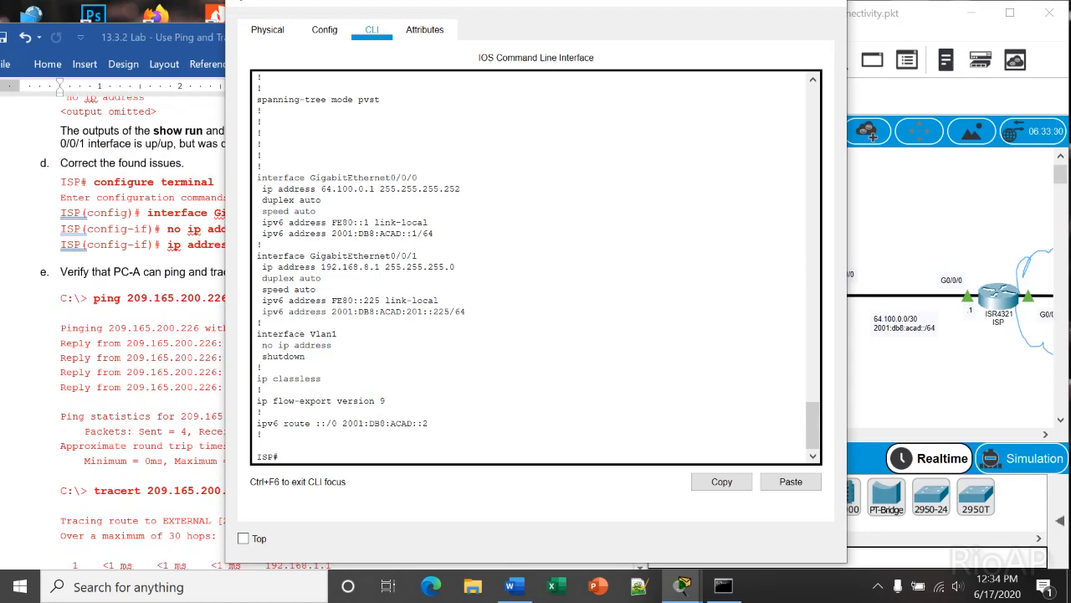
scroll(113, 334, down, 10)
scroll(113, 335, up, 10)
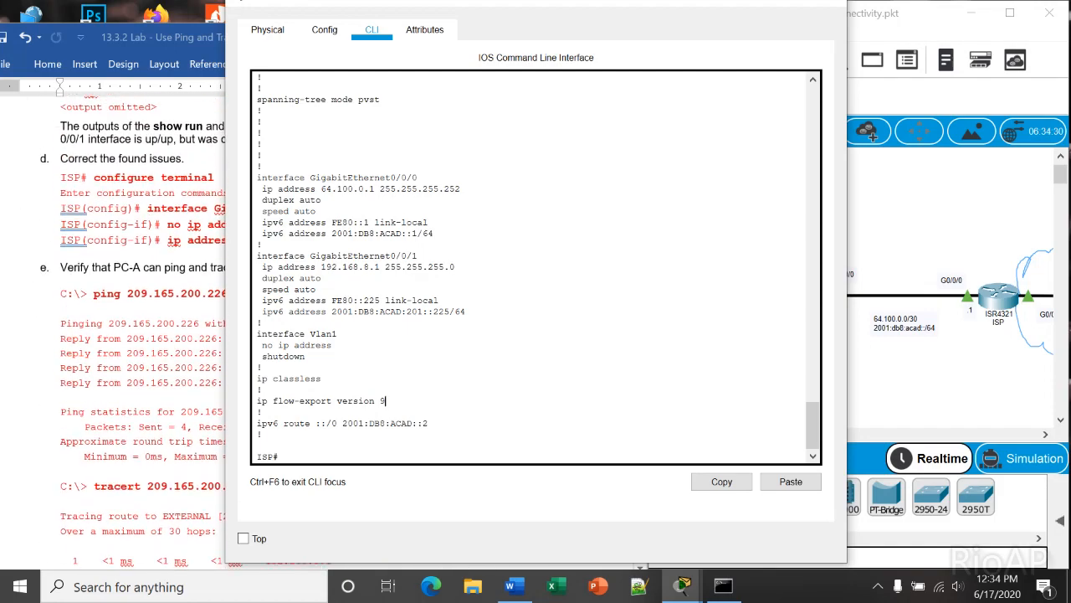
scroll(126, 335, up, 3)
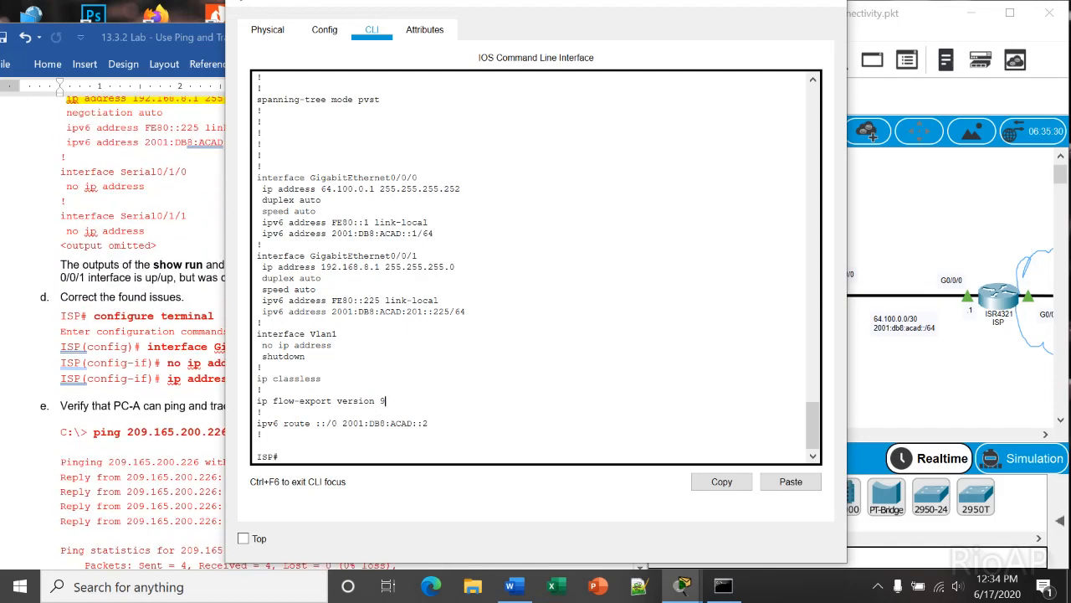
Switch to PCA's command prompt and start a continuous ping to 209.165.200.225 with ping -t
drag(536, 2, 608, 21)
click(724, 585)
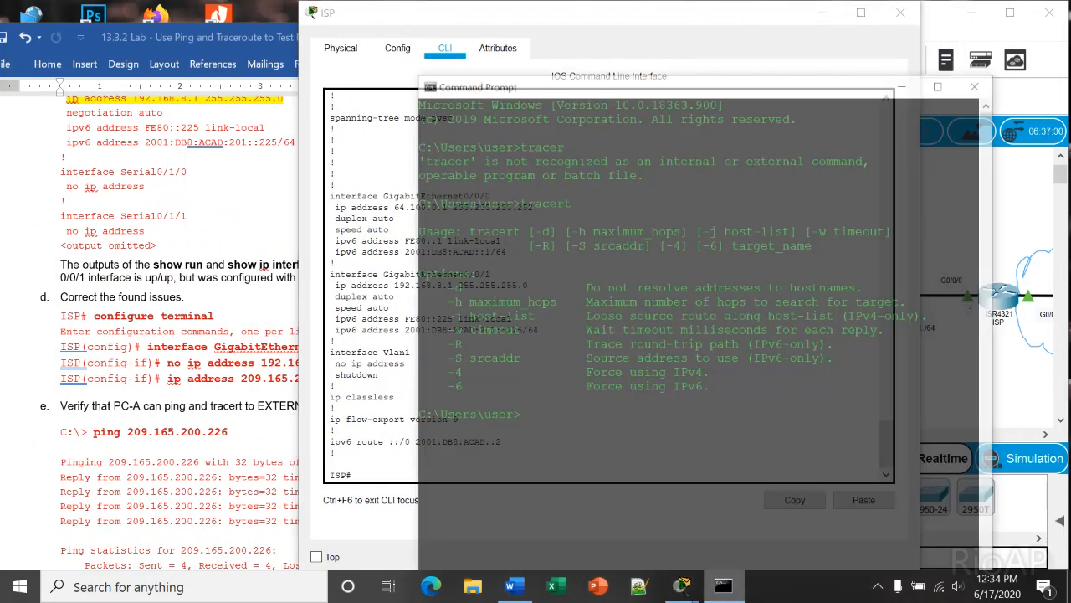
click(724, 586)
mouse_move(683, 586)
click(809, 513)
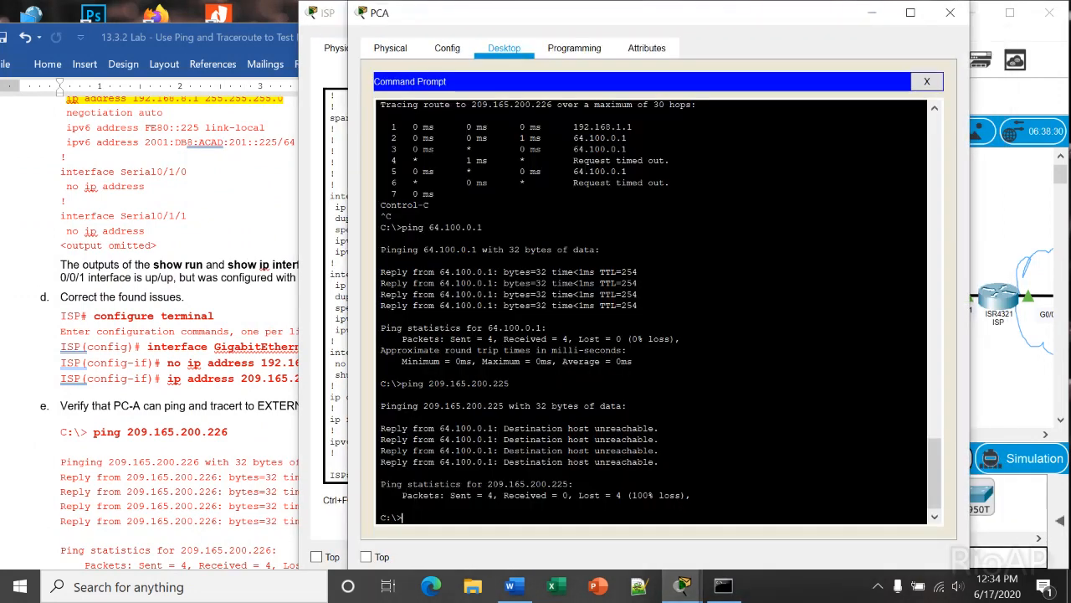
key(Up)
key(Left)
key(Left)
key(Left)
key(Left)
key(Left)
key(Left)
key(Left)
key(Left)
key(Left)
key(Left)
key(Left)
key(Left)
key(Left)
key(Left)
key(Left)
text(-t)
key(Return)
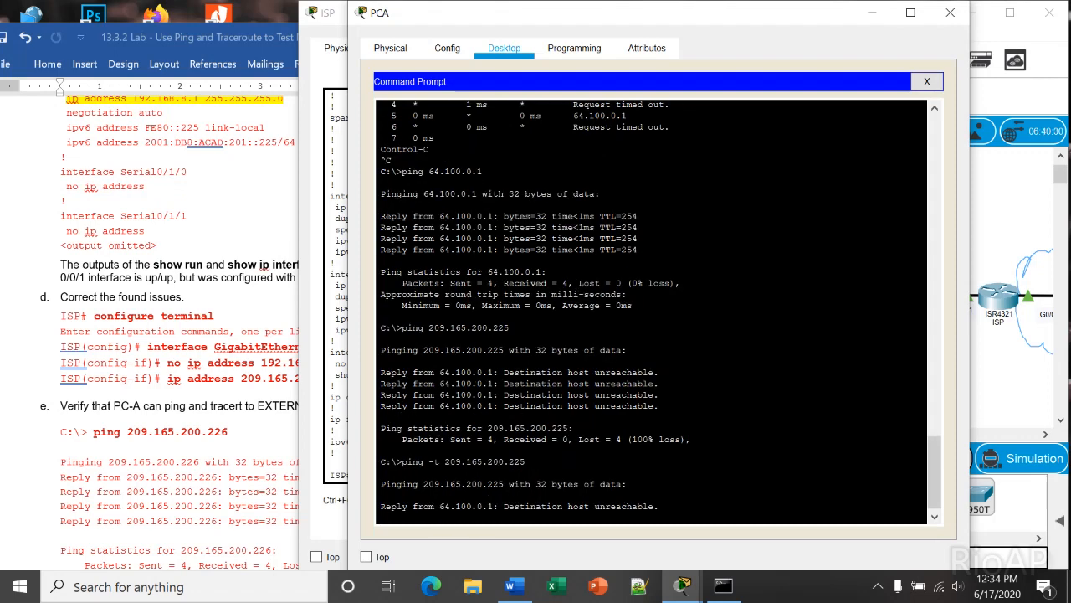
Return to the ISP router's command line and enter interface configuration mode for GigabitEthernet 0/0/1
click(329, 13)
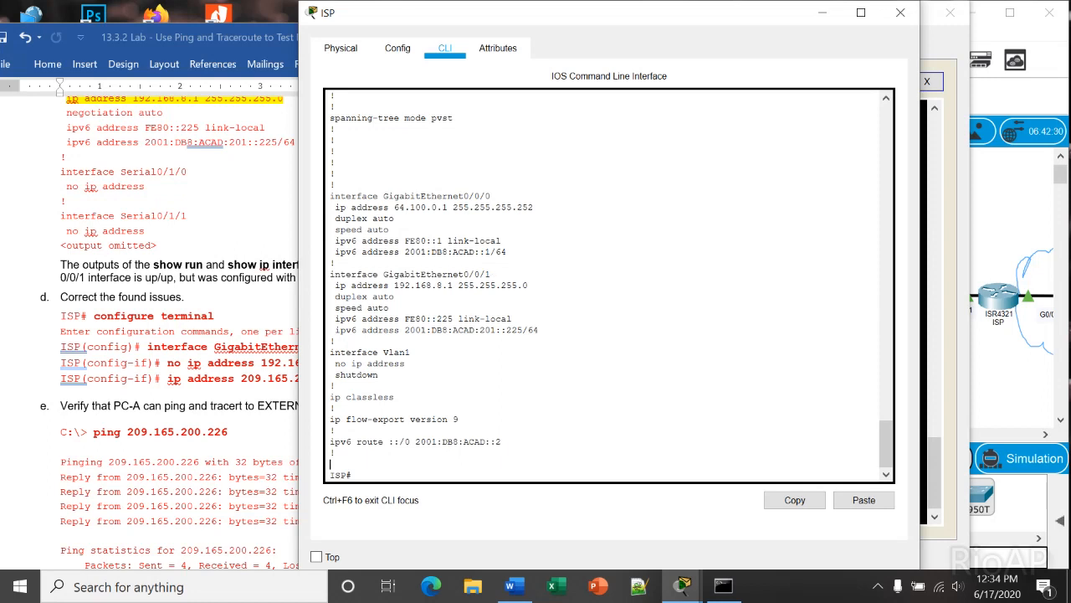
text(conf t)
key(Return)
text(inte gi)
key(Tab)
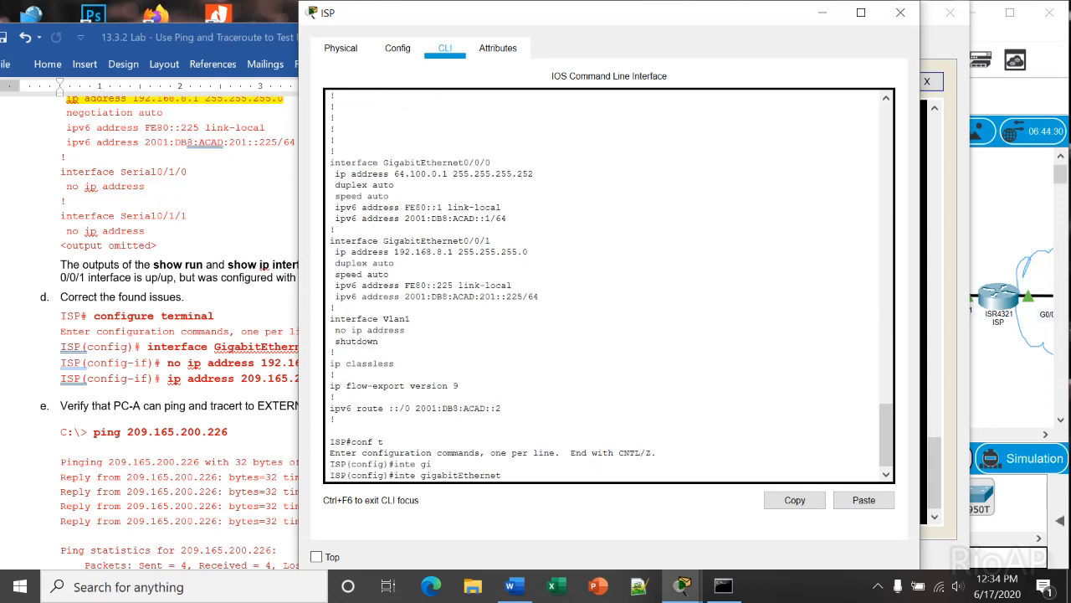
text(0/0/1)
key(Return)
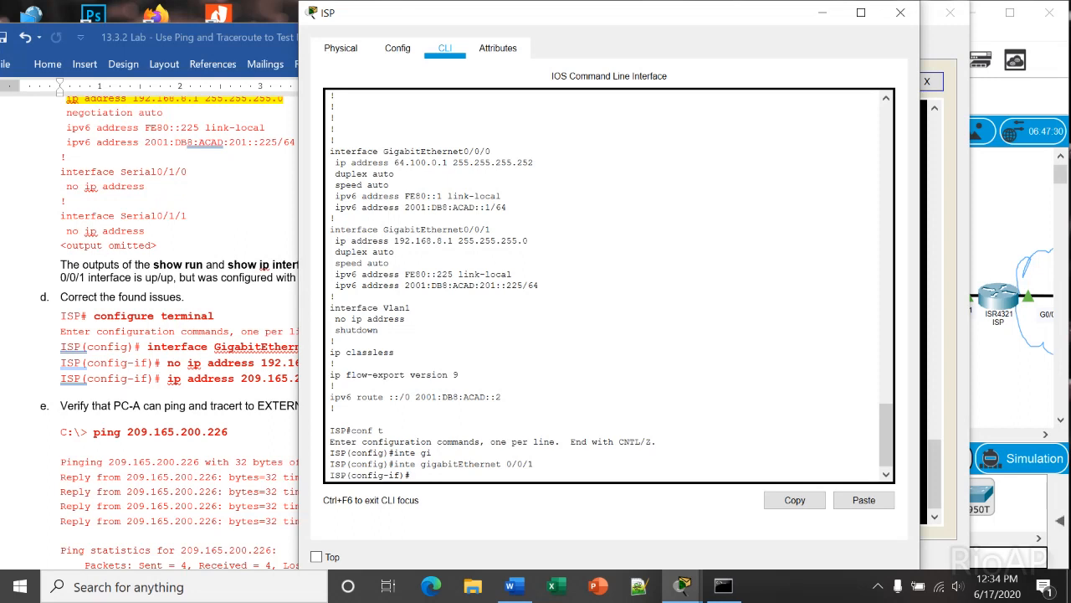
Remove the incorrect IP address 192.168.8.1 255.255.255.0 from ISP's GigabitEthernet 0/0/1 interface
text(no ip)
key(Tab)
text(ad)
key(Tab)
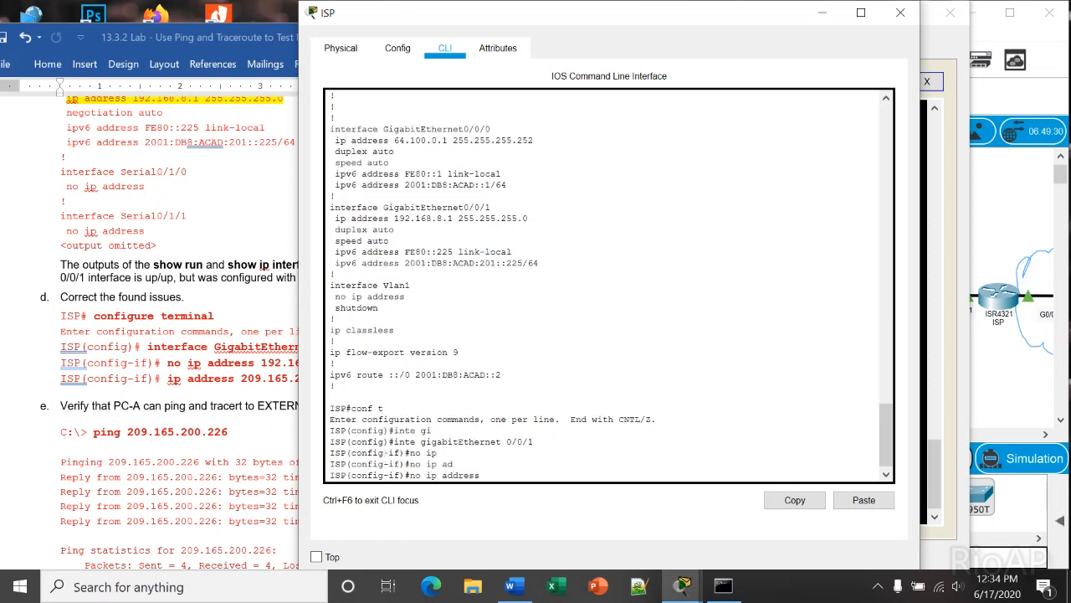
text(192.168.8.1 ?255)
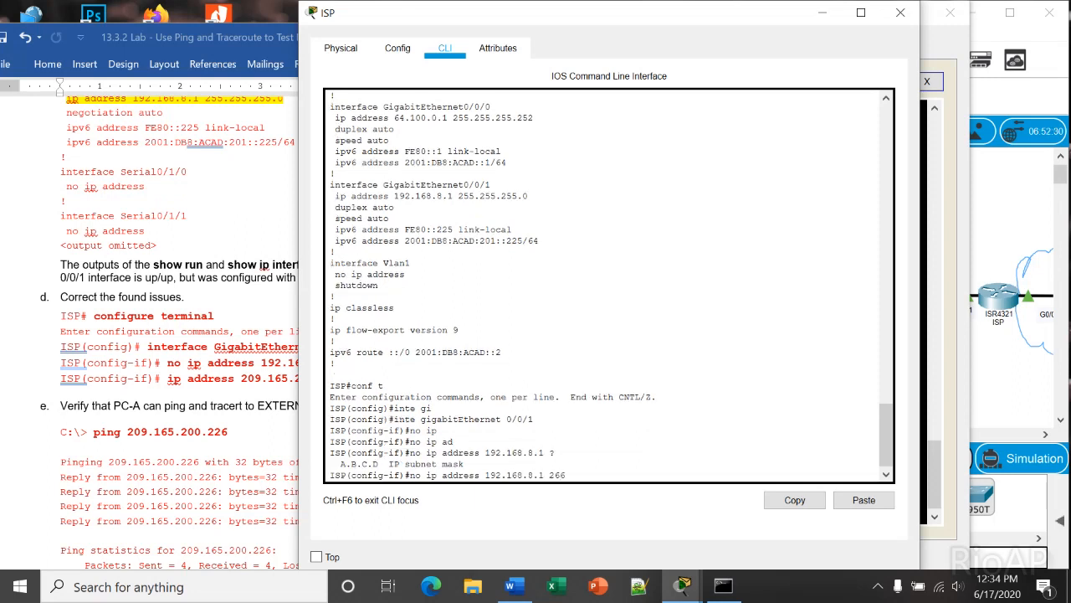
text(.255.255.0)
key(Return)
Assign IP address 209.165.200.225 with mask 255.255.255.224 to ISP's GigabitEthernet 0/0/1, checking the address against lab step d
text(ip add)
key(Tab)
text(209.165.)
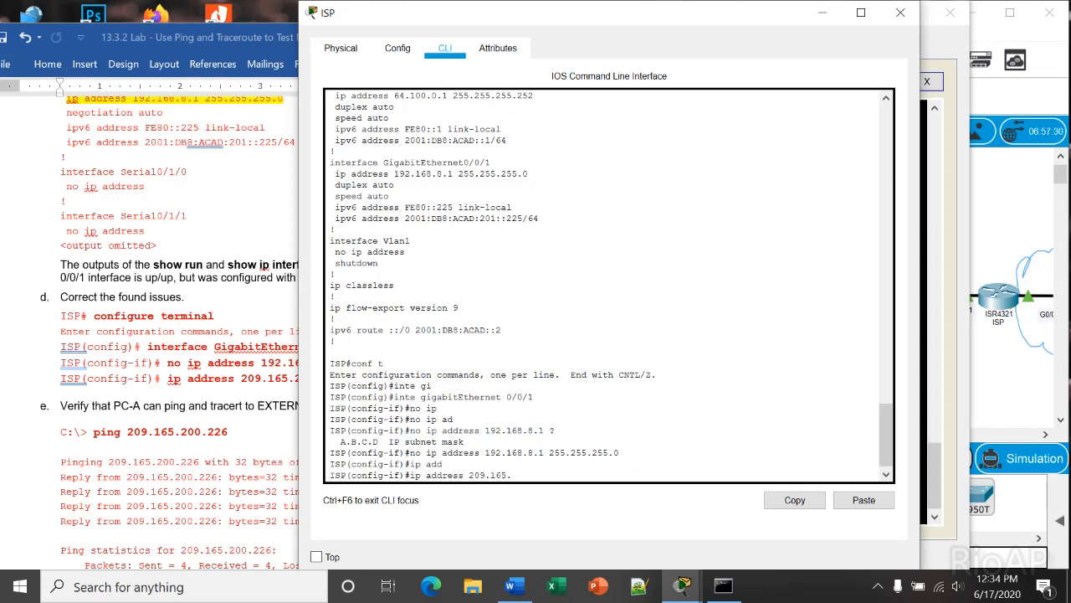
text(200.2)
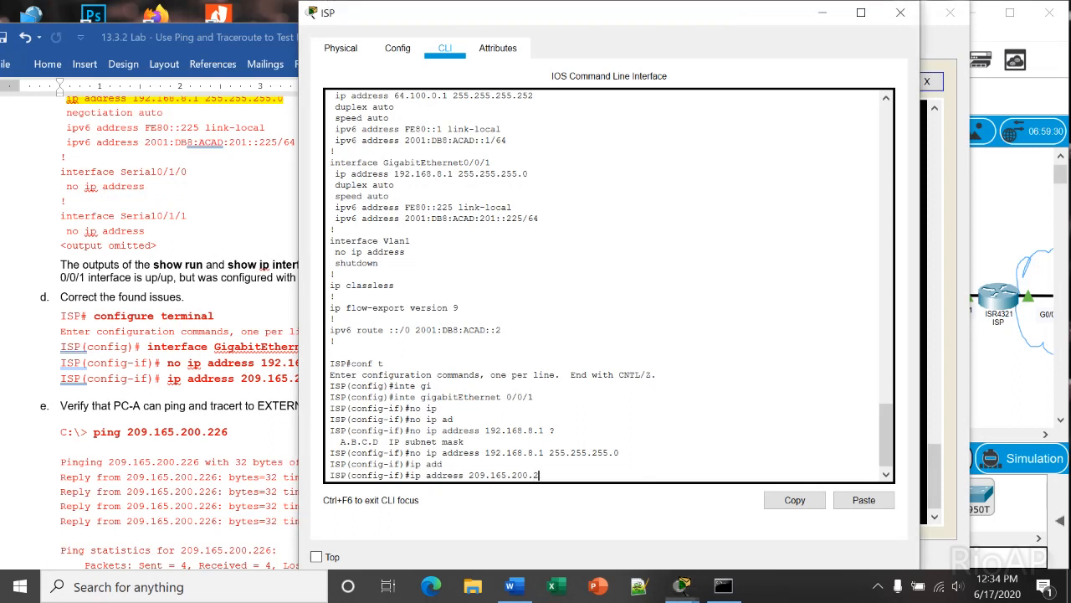
text(22)
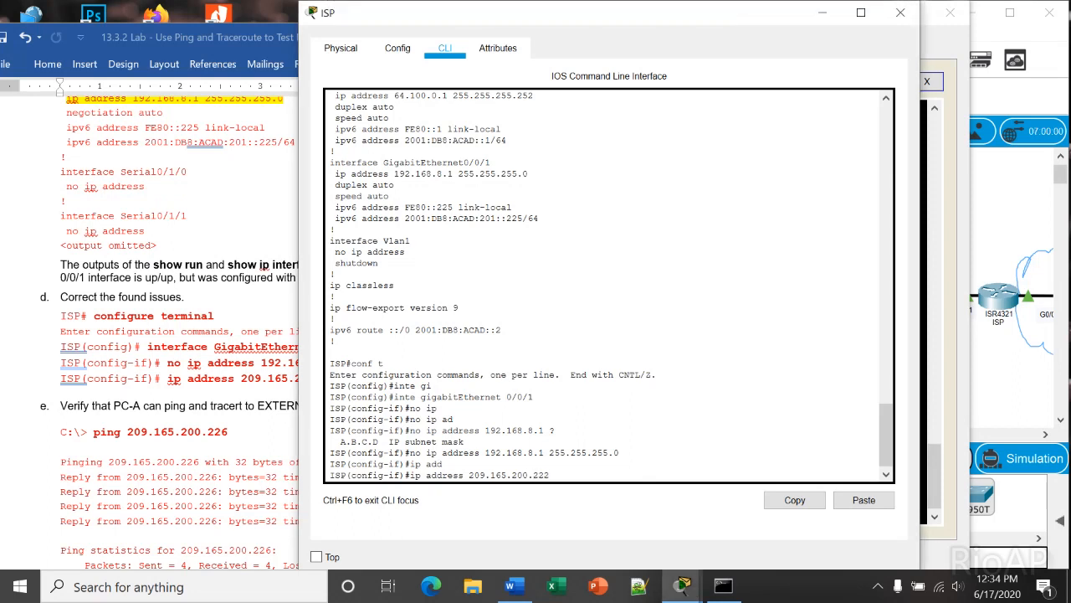
key(BackSpace)
text(6)
key(alt+Tab)
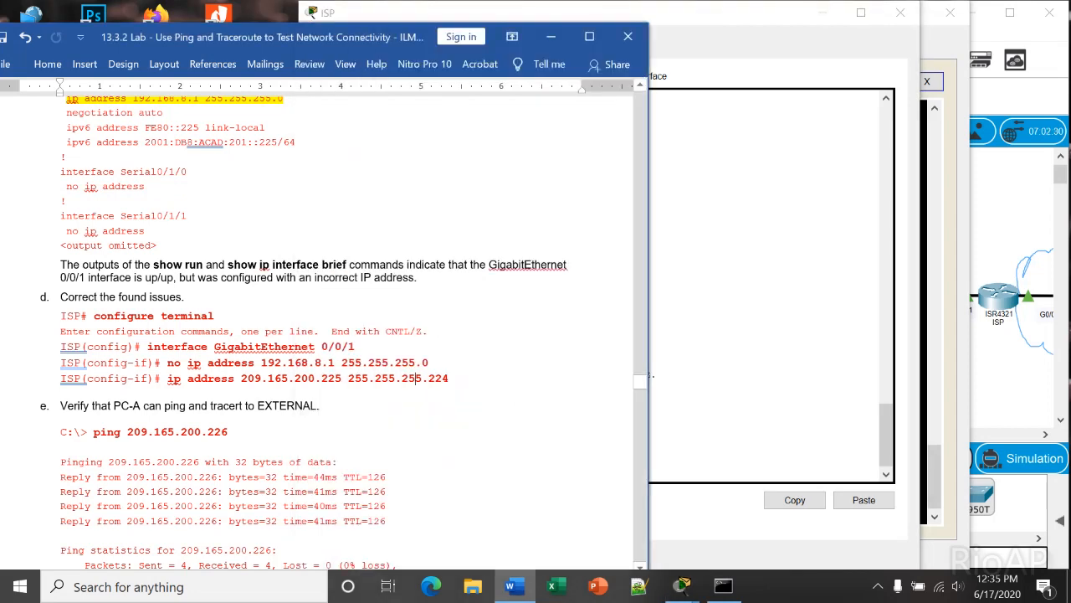
key(alt+Tab)
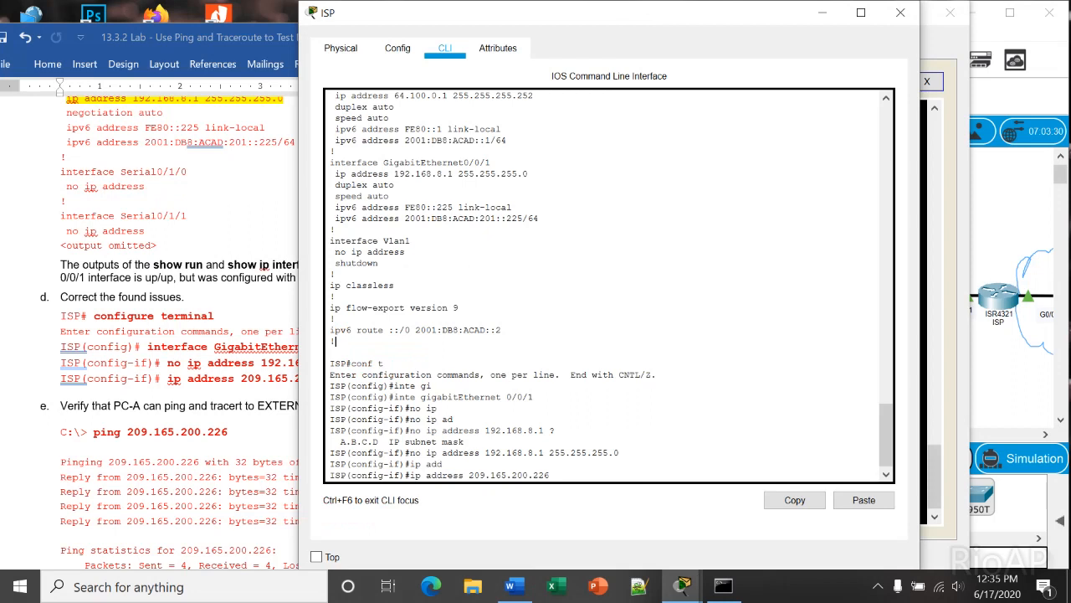
key(BackSpace)
text(5 255.255.255.224)
key(Return)
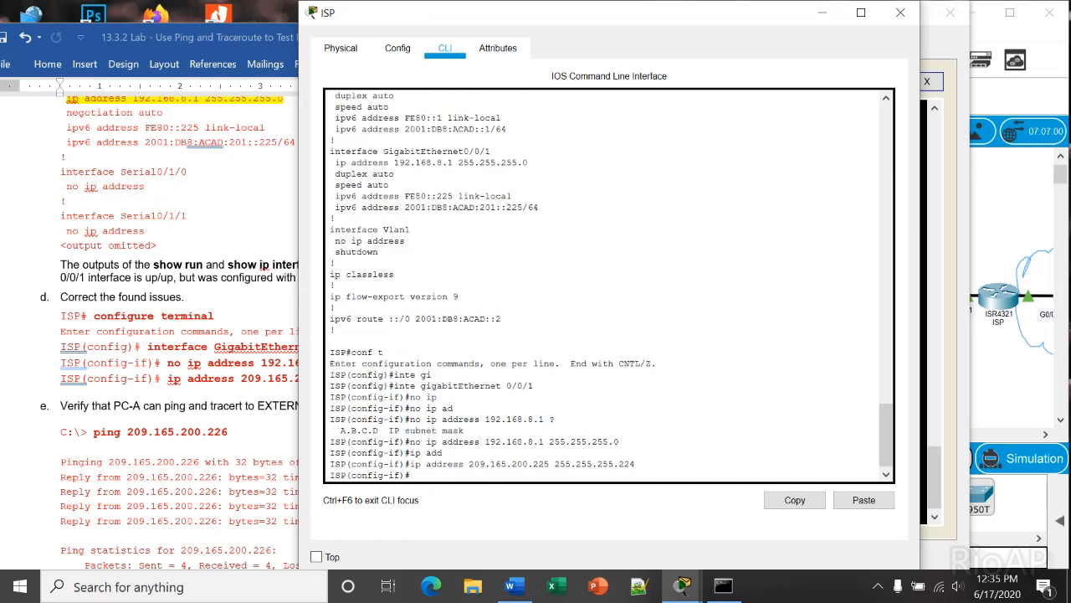
Check the replies to PCA's continuous ping against ISP's new address configuration, and read lab step e
key(alt+Tab)
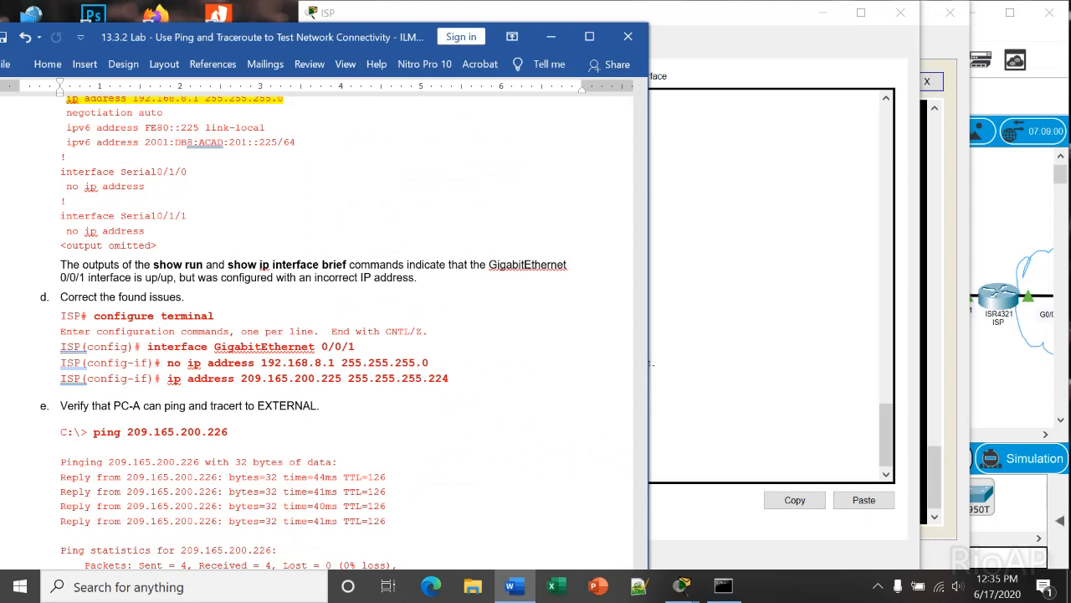
click(787, 427)
click(936, 469)
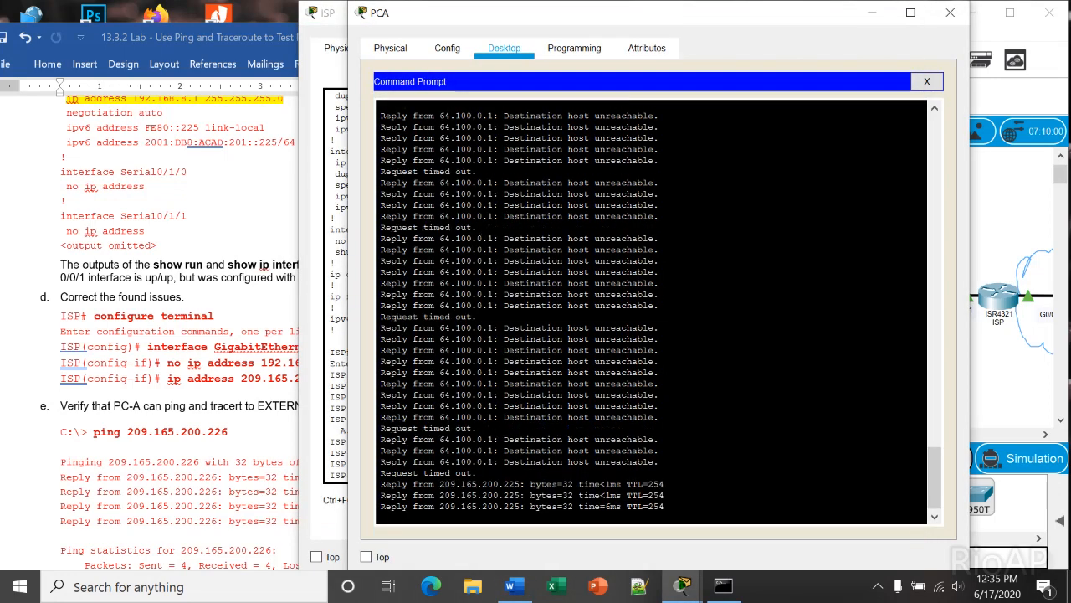
drag(666, 461, 666, 496)
click(336, 342)
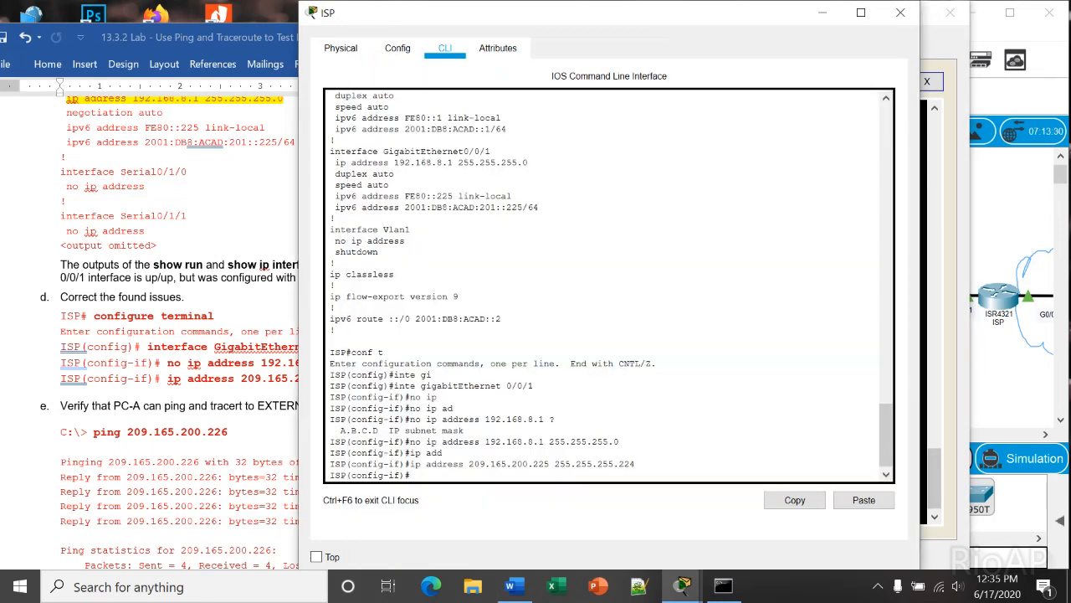
scroll(167, 327, down, 6)
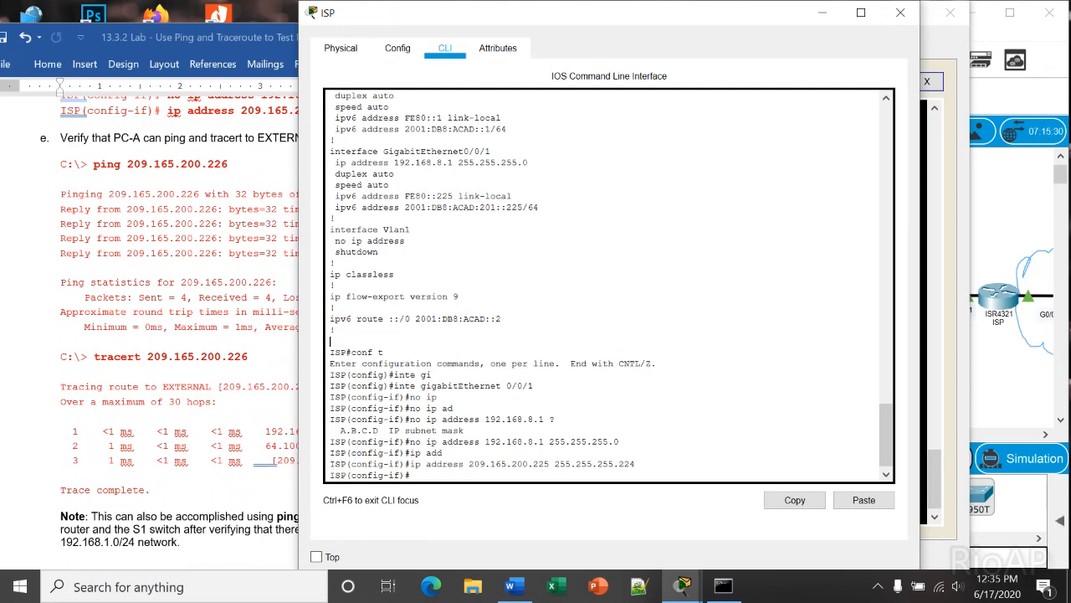
key(alt+Tab)
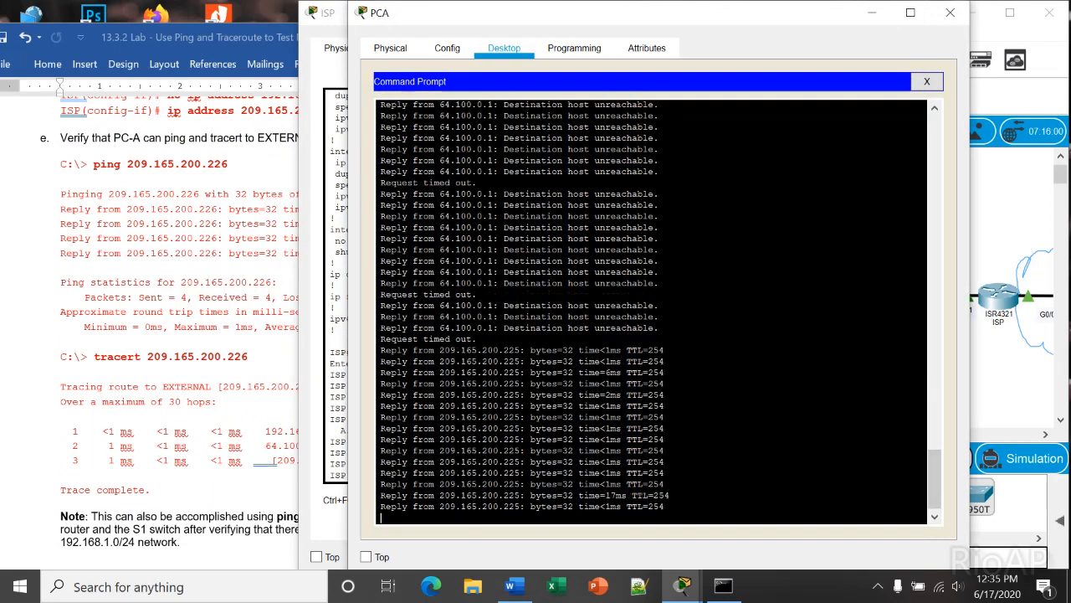
Stop the continuous ping on PCA and run tracert 209.165.200.226 to trace the route to External
key(ctrl+c)
key(Up)
key(Up)
key(Up)
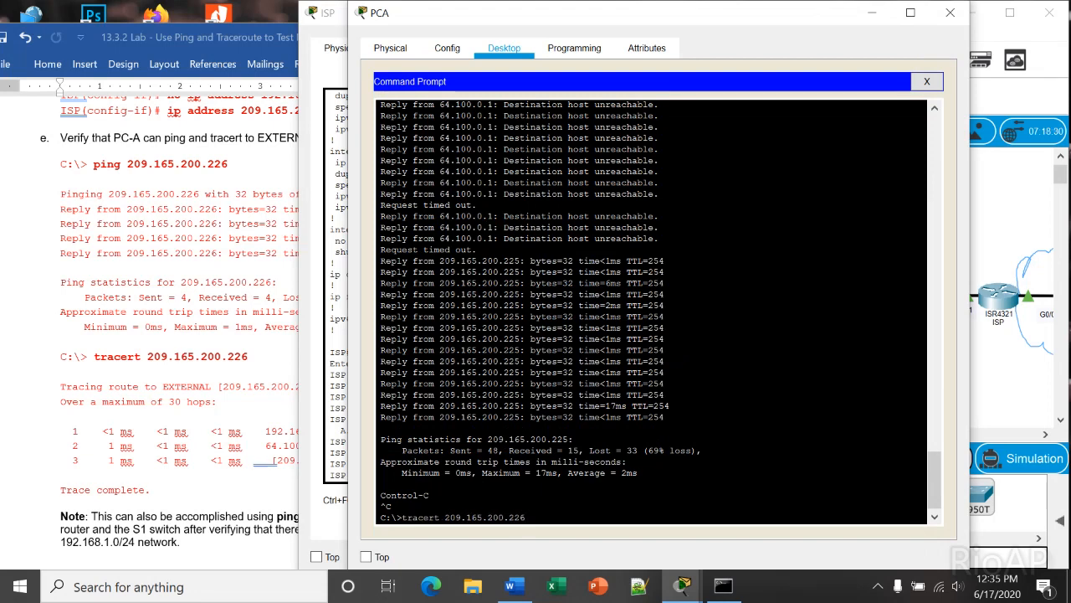
key(Return)
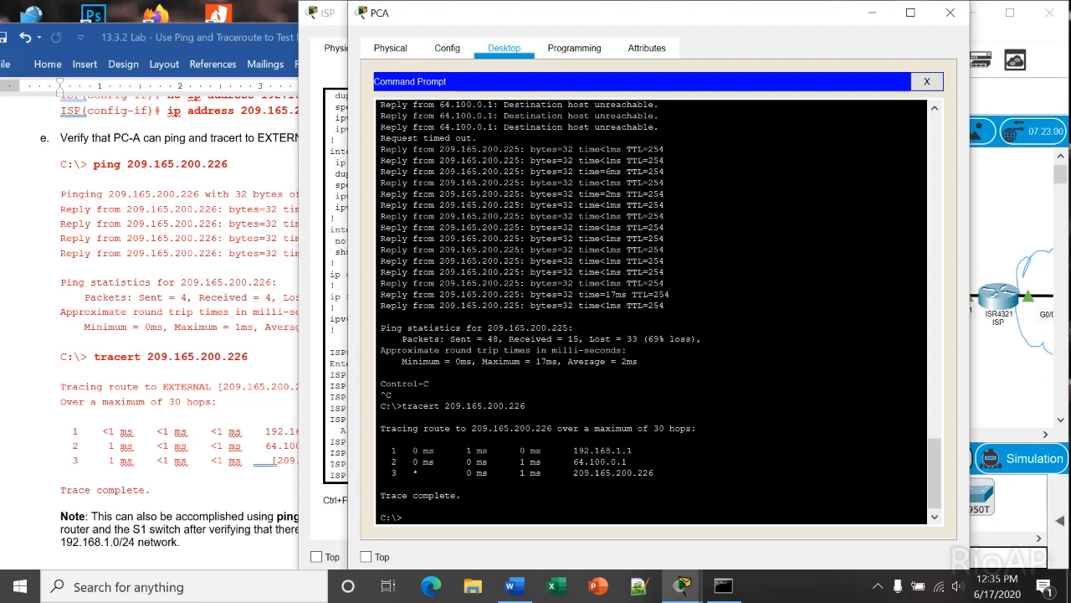
Compare PCA's trace with the expected output in lab step e, and review steps d and f
click(209, 335)
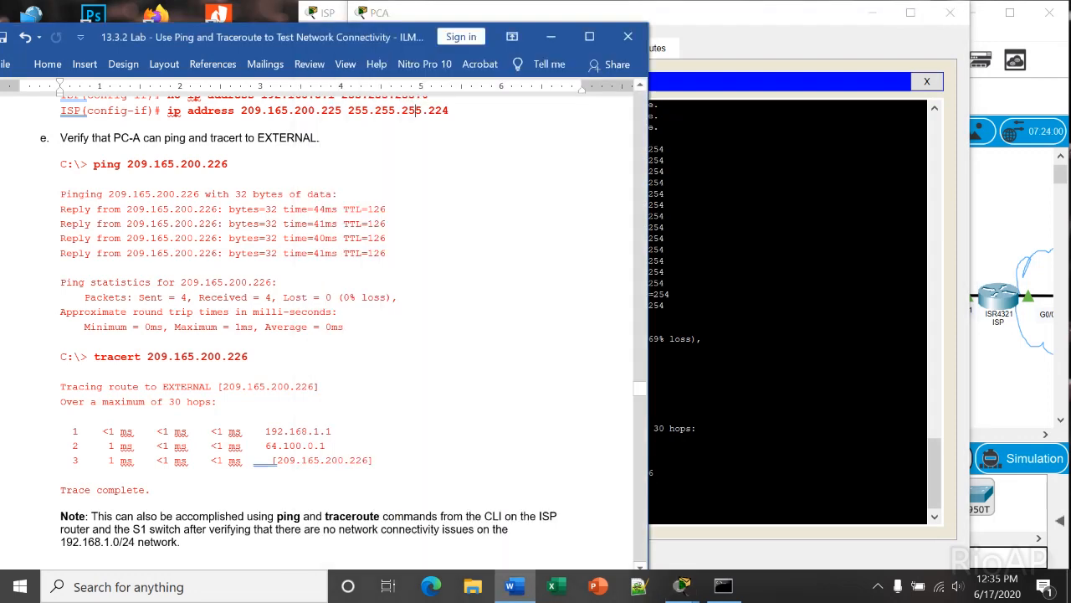
scroll(209, 335, down, 5)
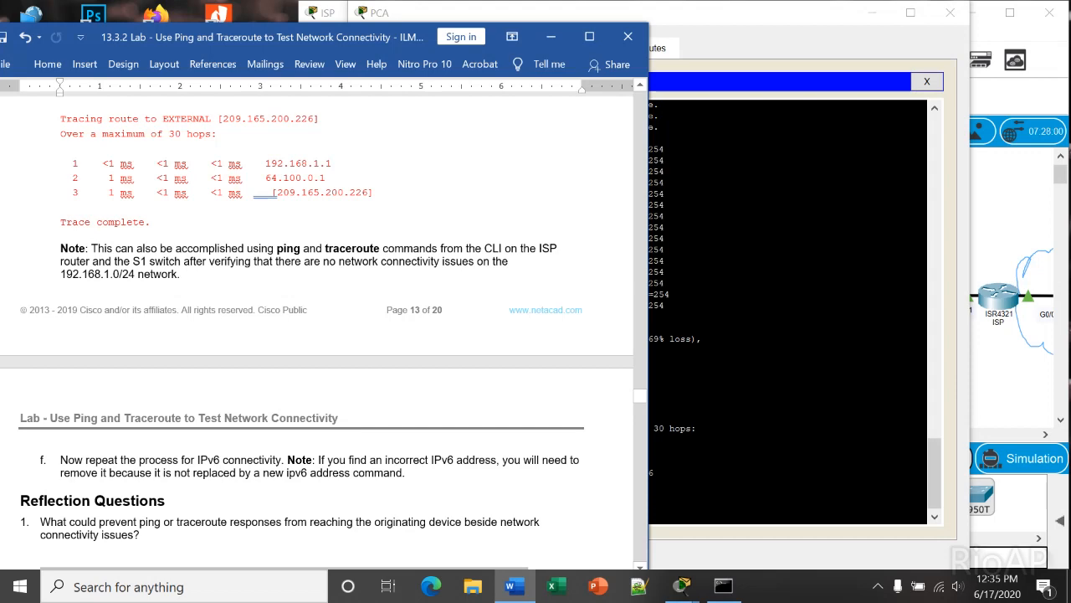
scroll(318, 326, up, 5)
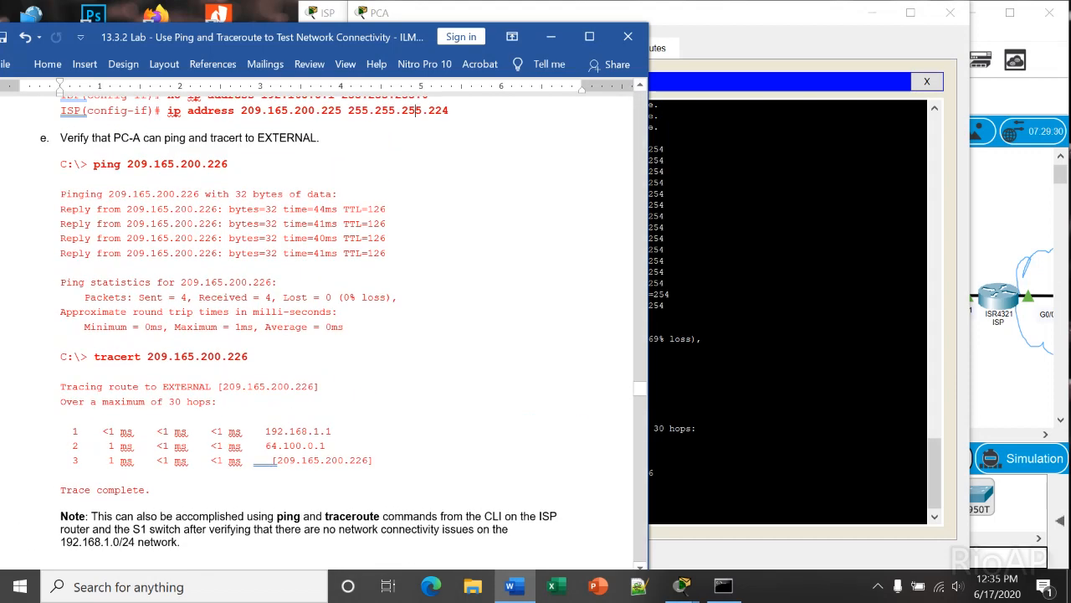
scroll(419, 378, up, 5)
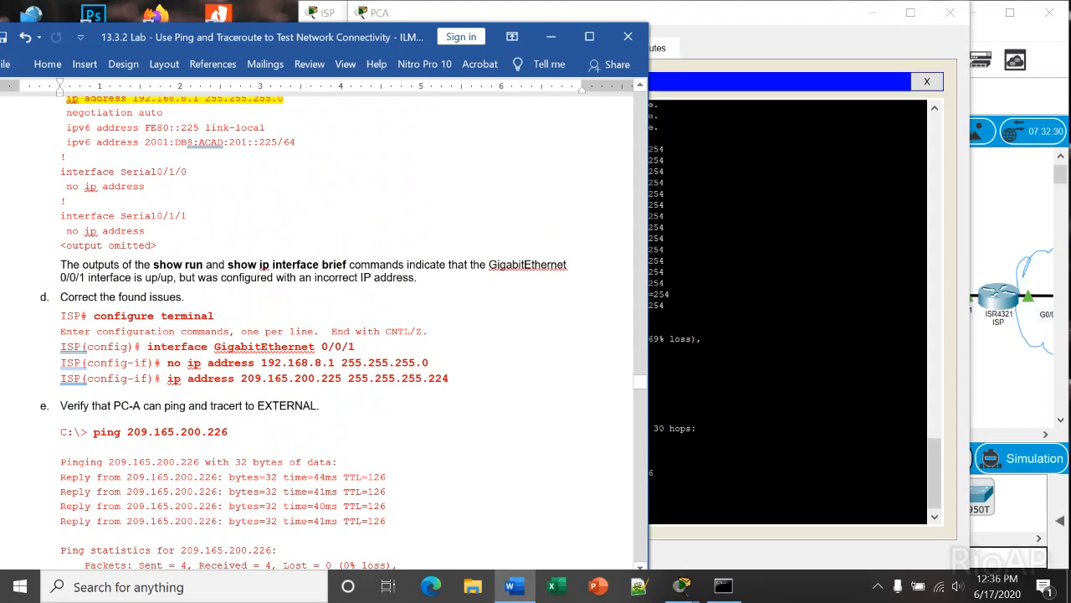
Read the lab's Reflection Questions with their answers and look through the Router Interface Summary Table and Device Configs
scroll(318, 333, down, 20)
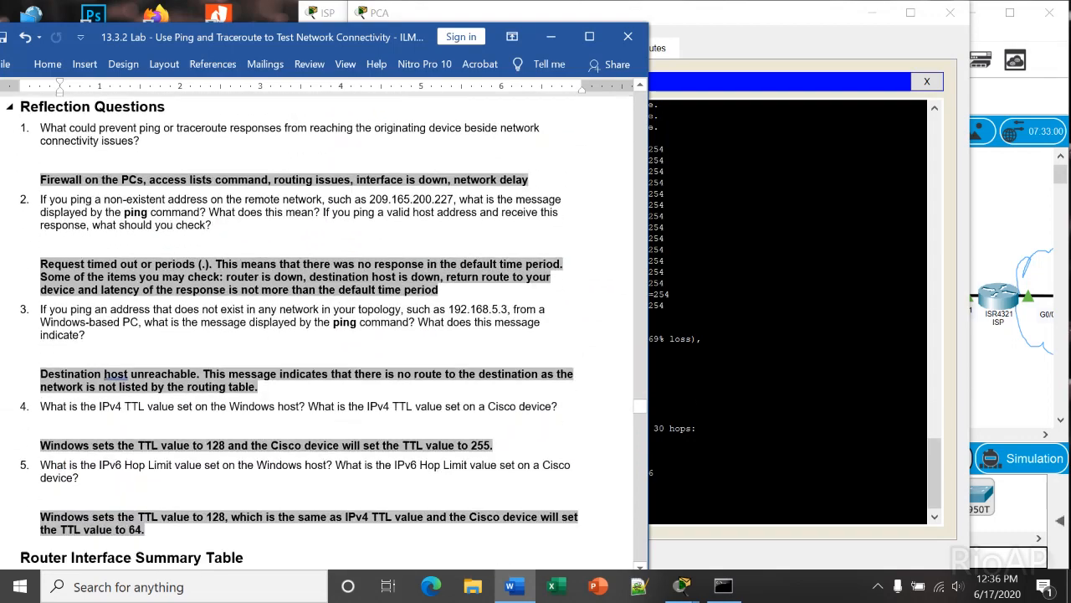
scroll(318, 332, up, 3)
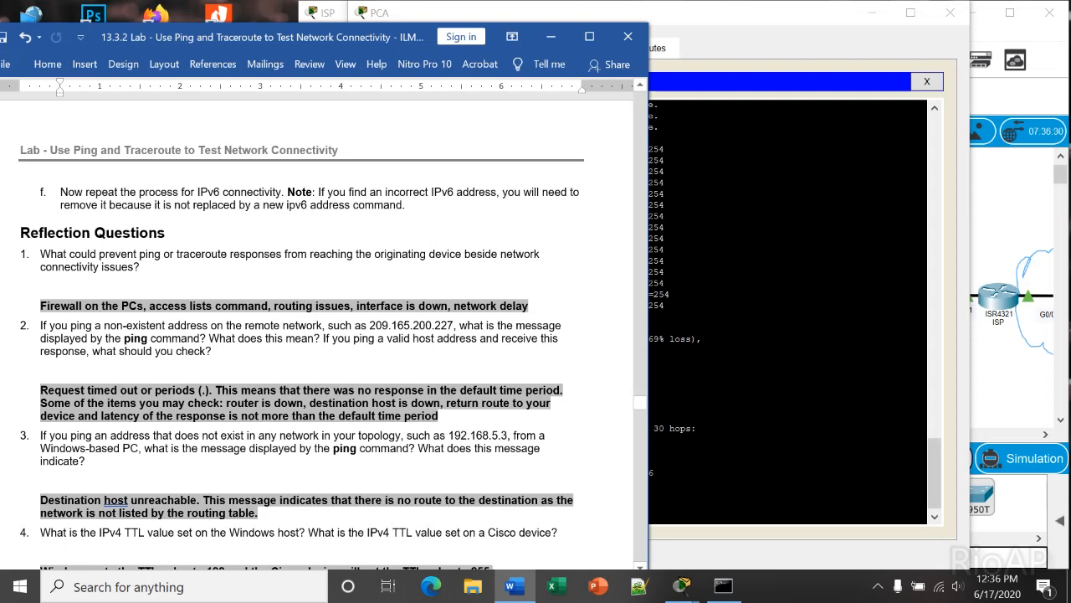
scroll(327, 332, down, 3)
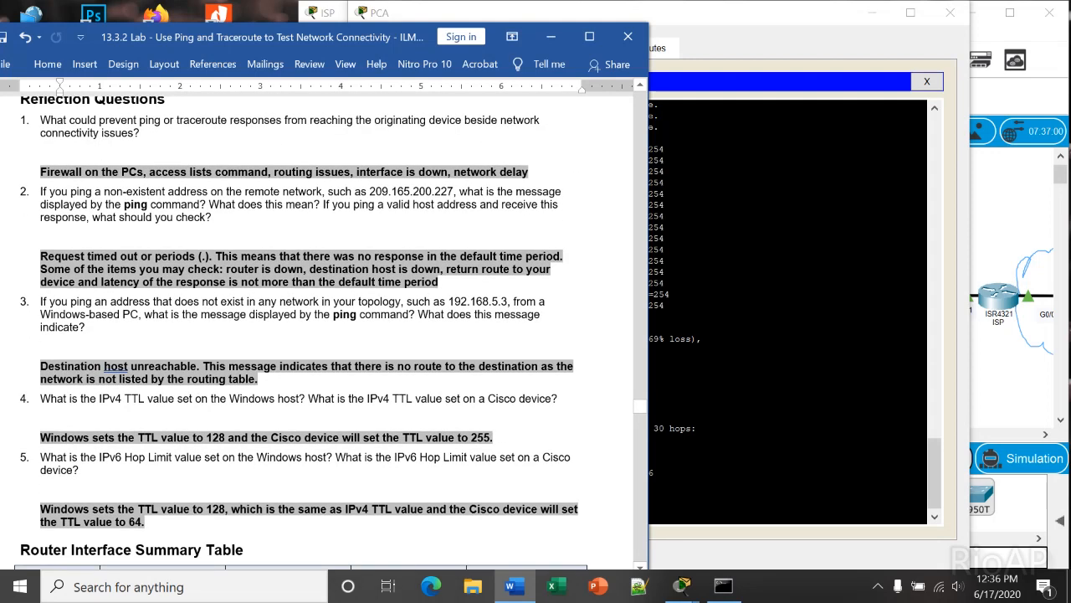
scroll(327, 332, down, 20)
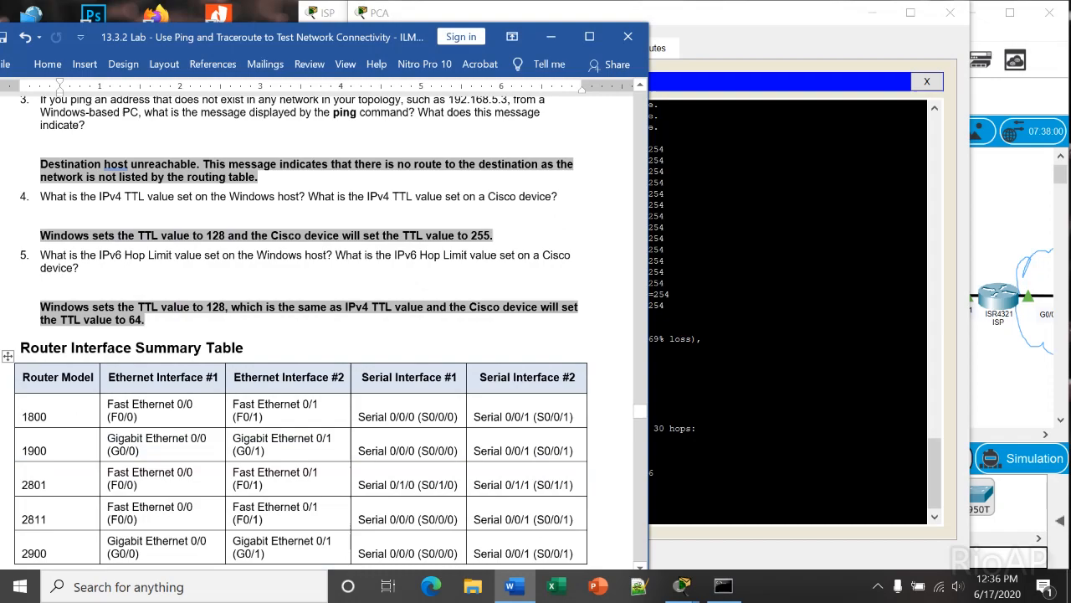
scroll(327, 332, down, 2)
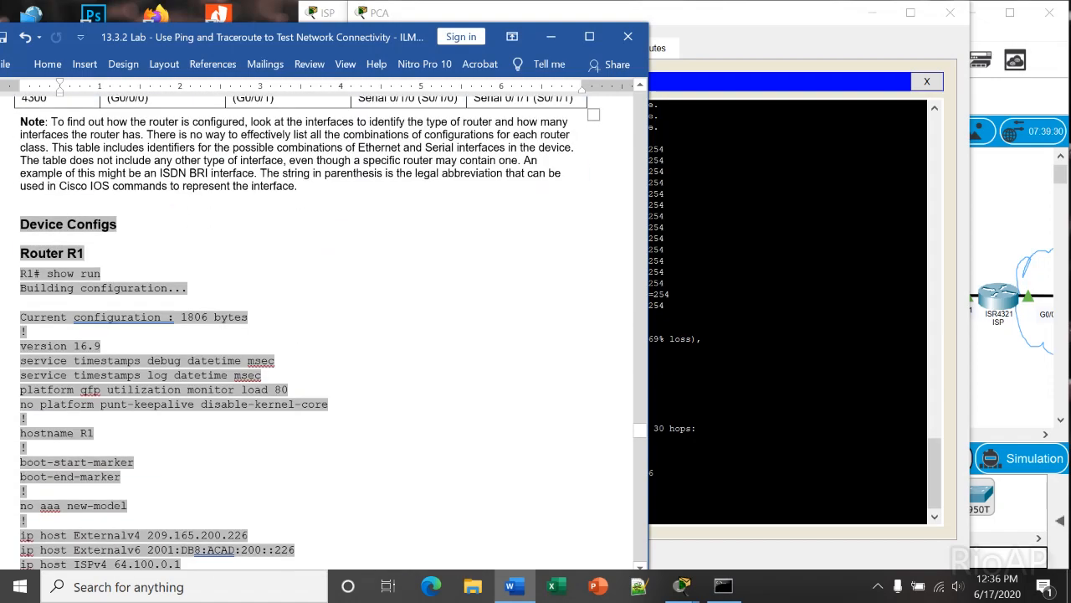
scroll(324, 324, down, 6)
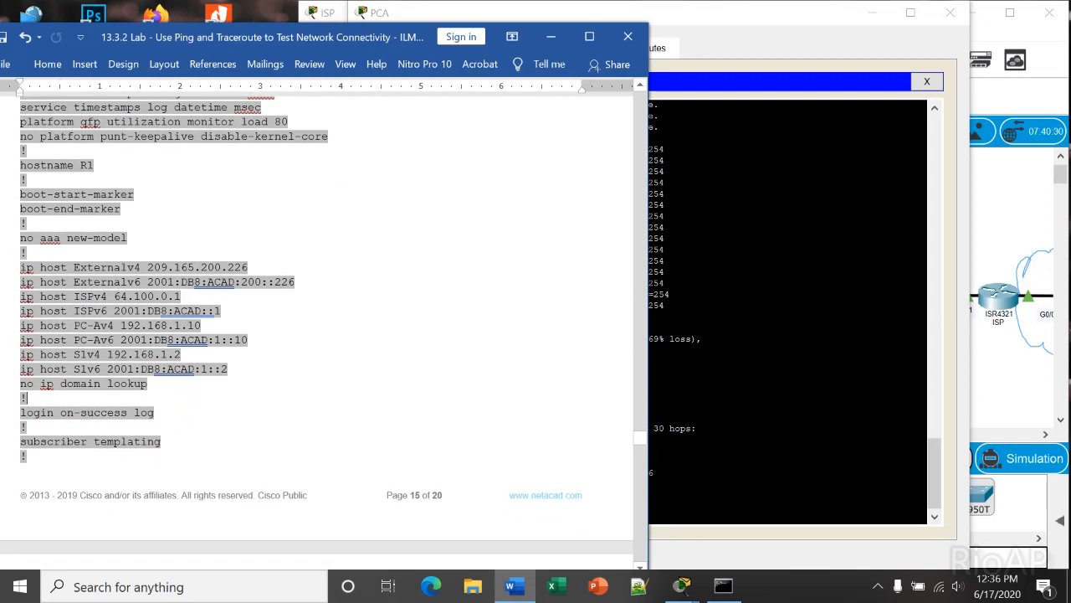
scroll(324, 325, down, 20)
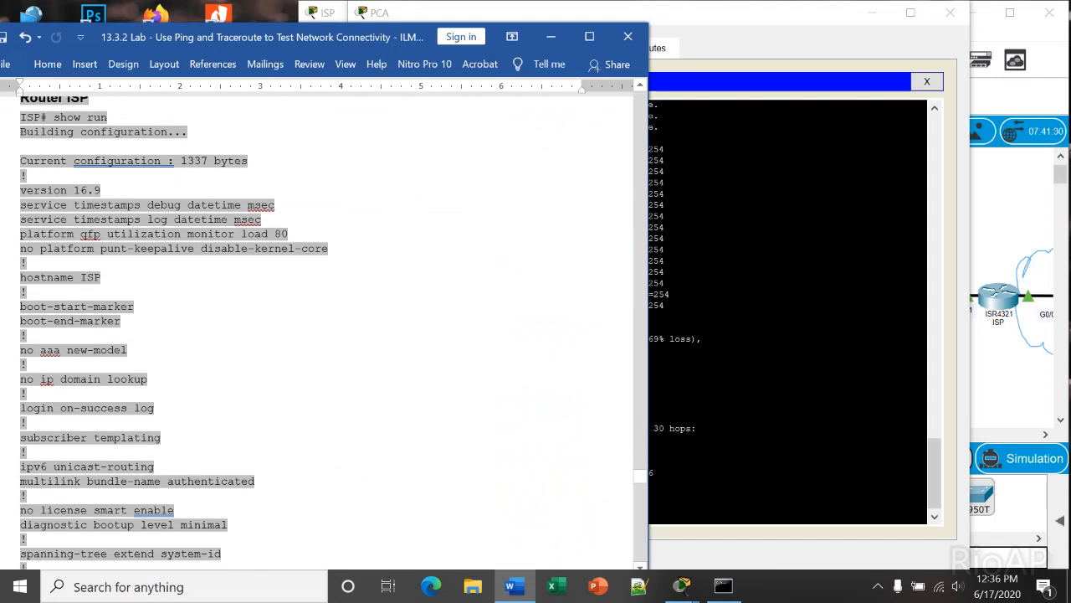
scroll(323, 325, up, 15)
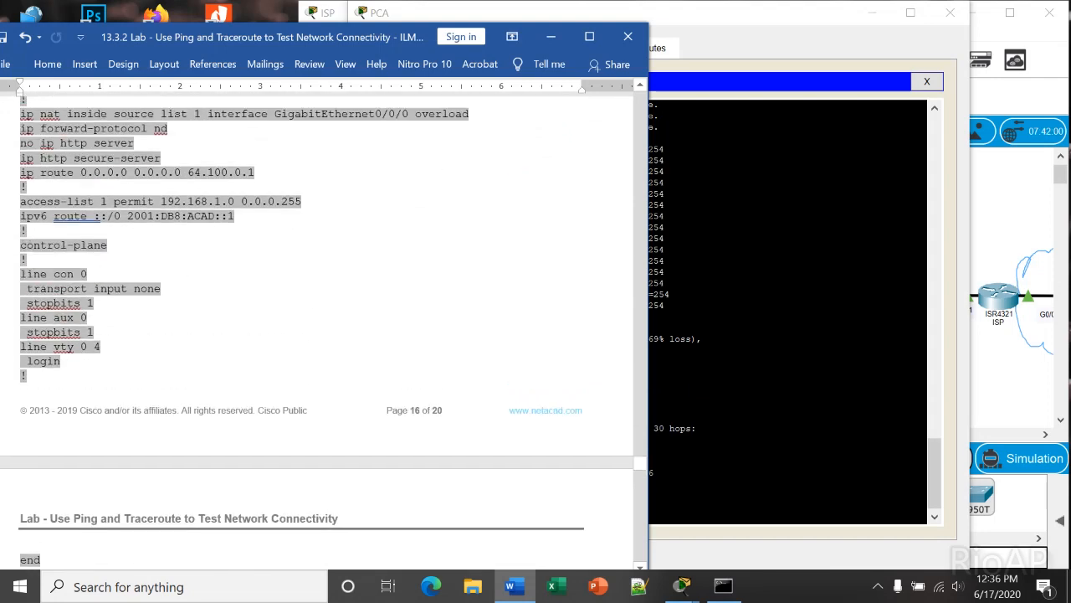
scroll(324, 325, up, 15)
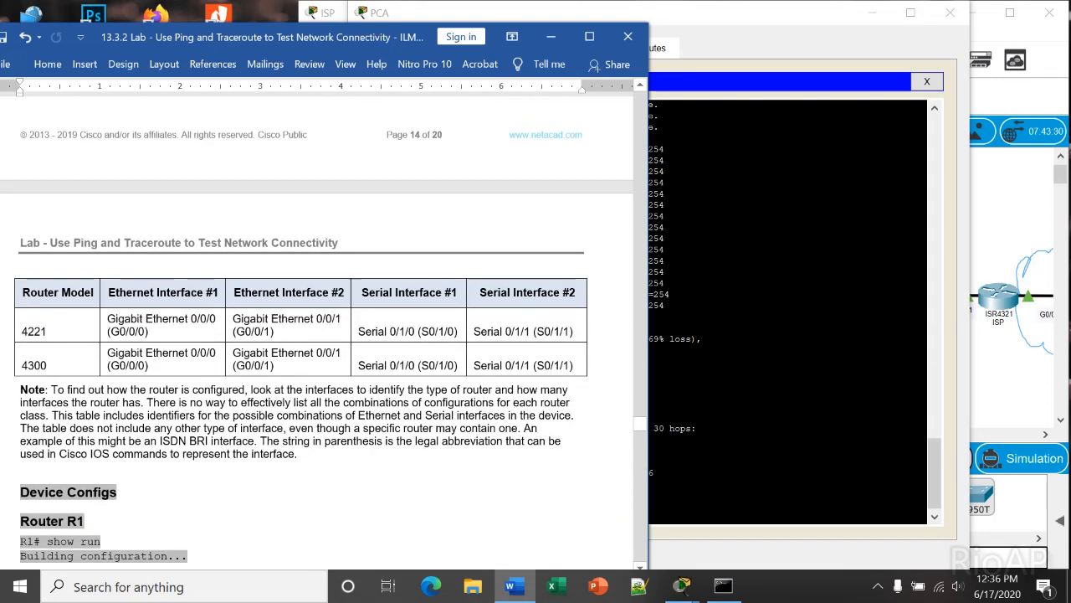